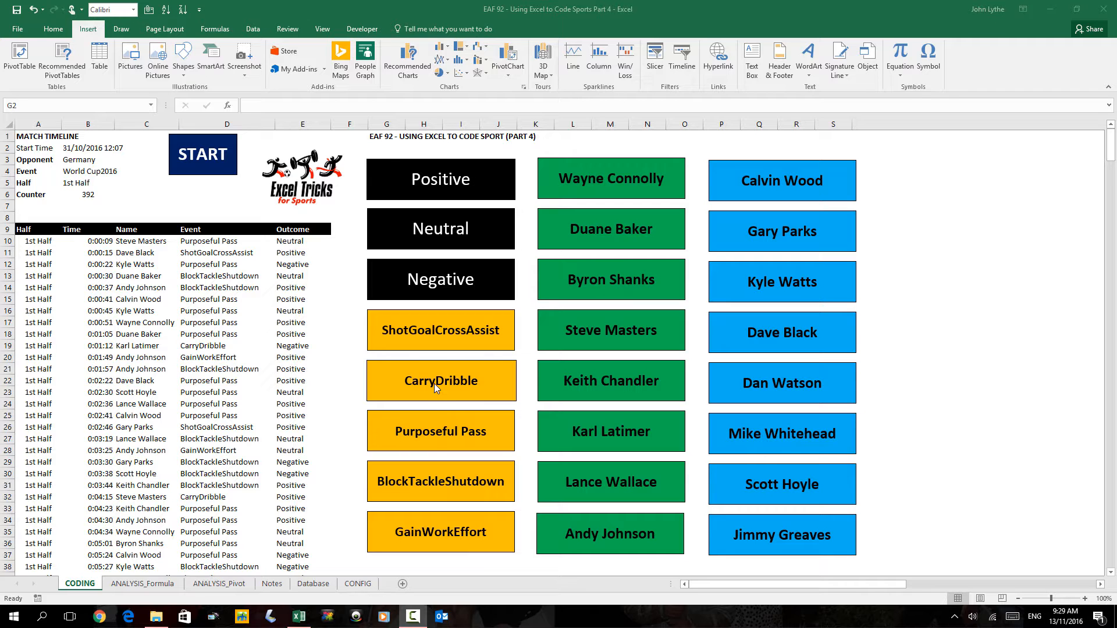
# Go to the Database sheet with the Euro 2016 match records
pyautogui.click(306, 584)
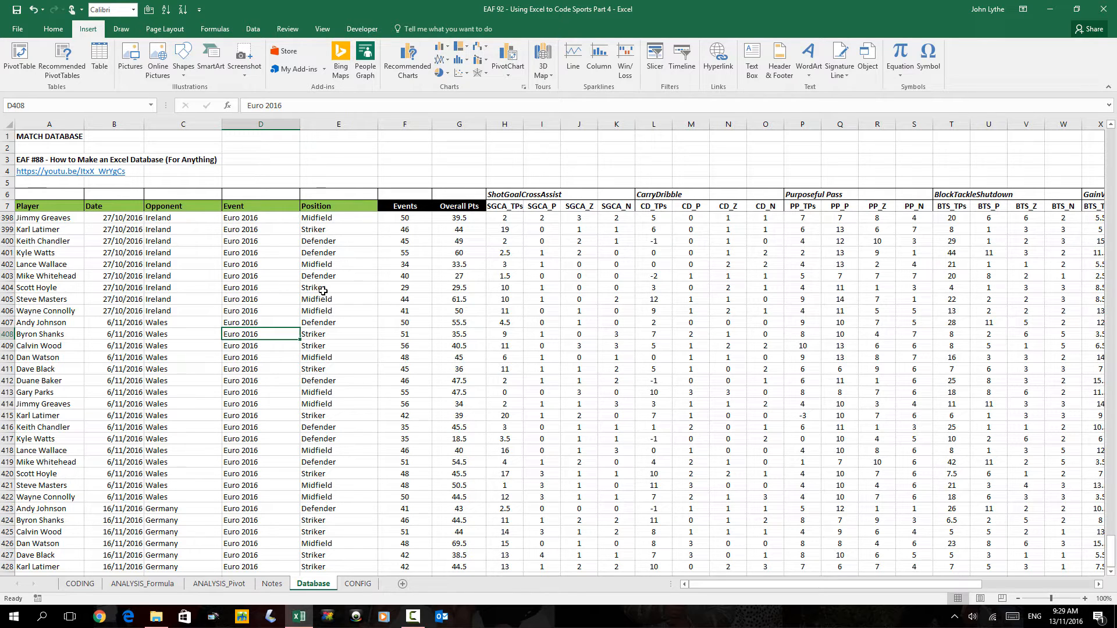
# Select the match database from the Player header in A7 to AC428
pyautogui.scroll(-5, 87, 387)
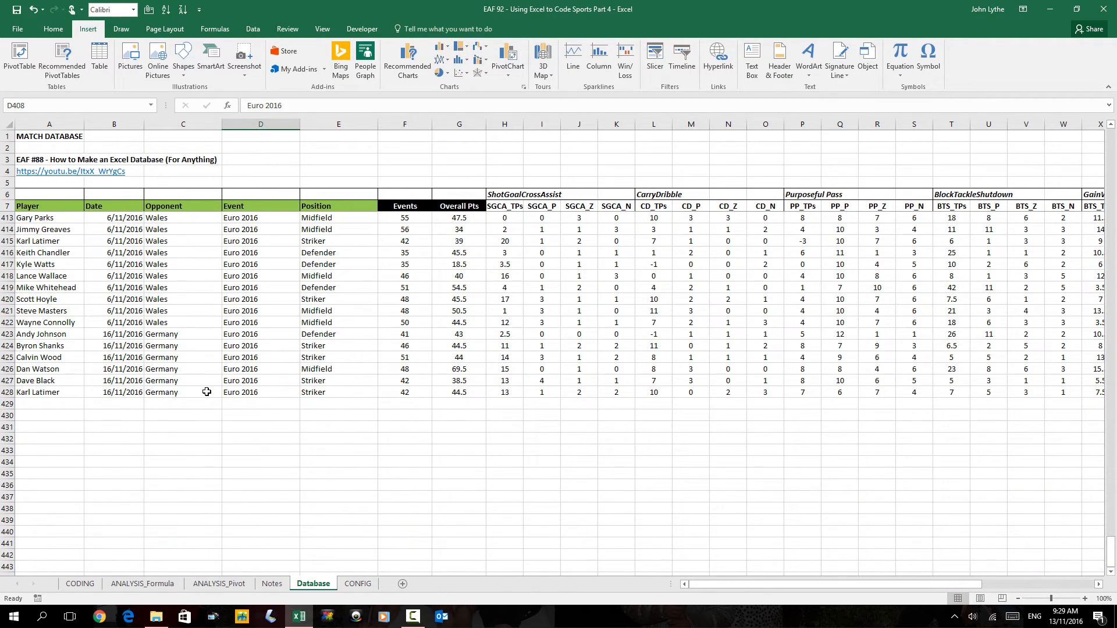
pyautogui.hotkey('ctrl', 'Home')
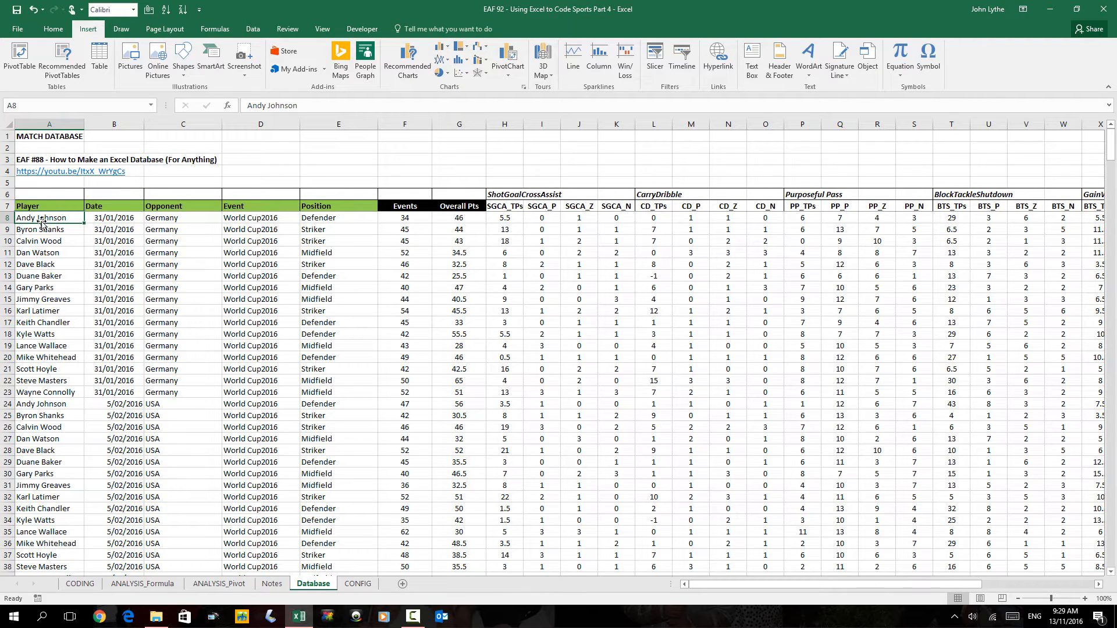
pyautogui.moveTo(49, 207); pyautogui.dragTo(1008, 542)
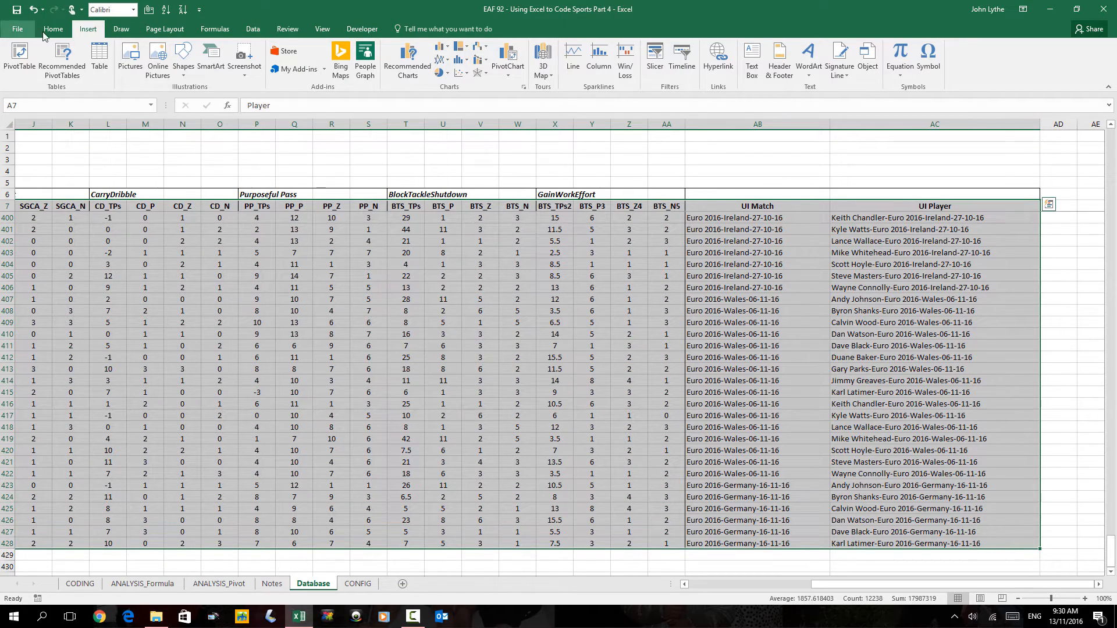
# Convert the selected range into a table with headers named TBLData
pyautogui.click(99, 56)
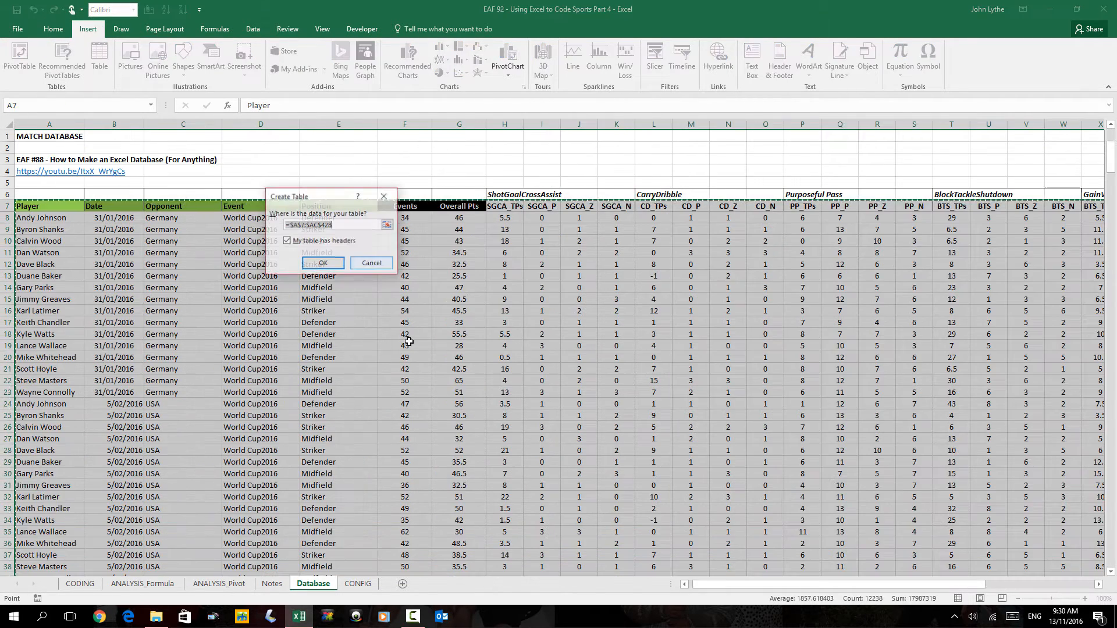
pyautogui.click(322, 264)
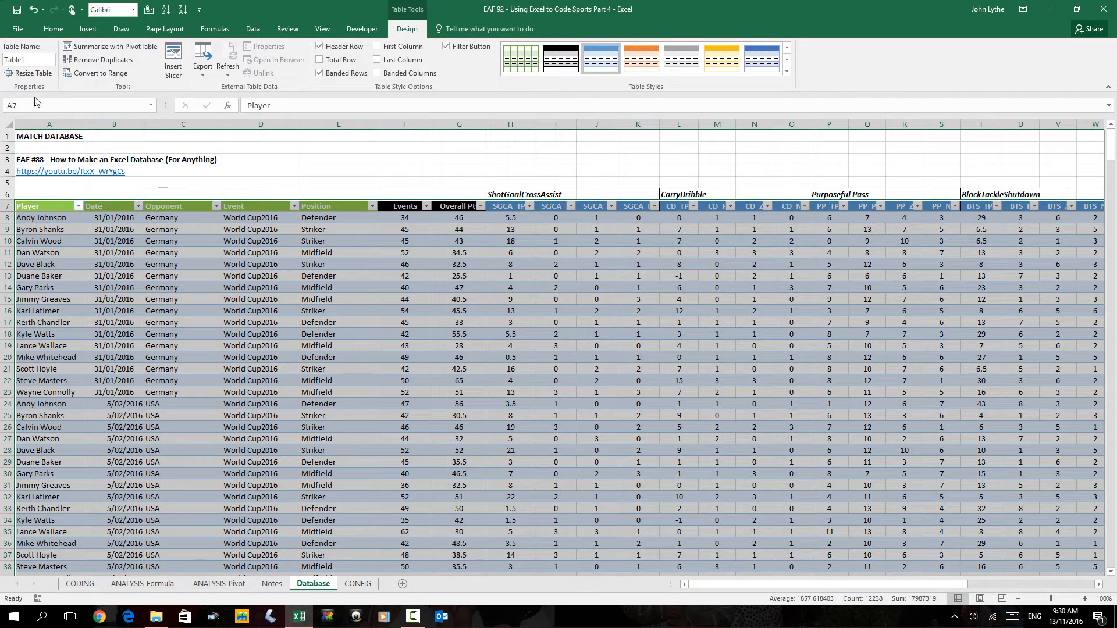
pyautogui.click(41, 61)
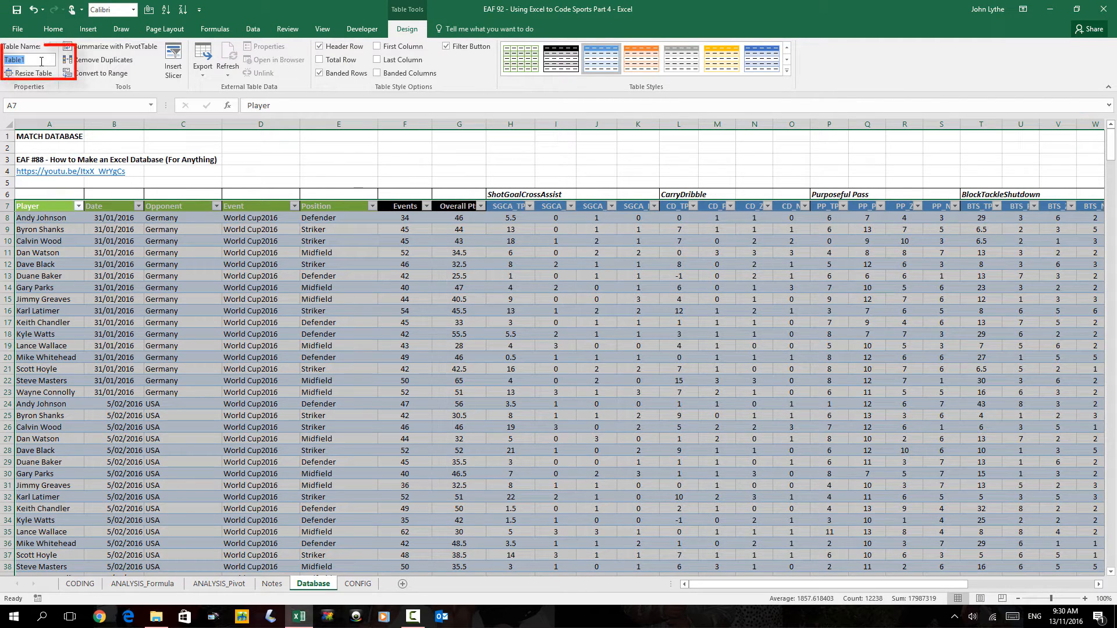
pyautogui.write('TBLData')
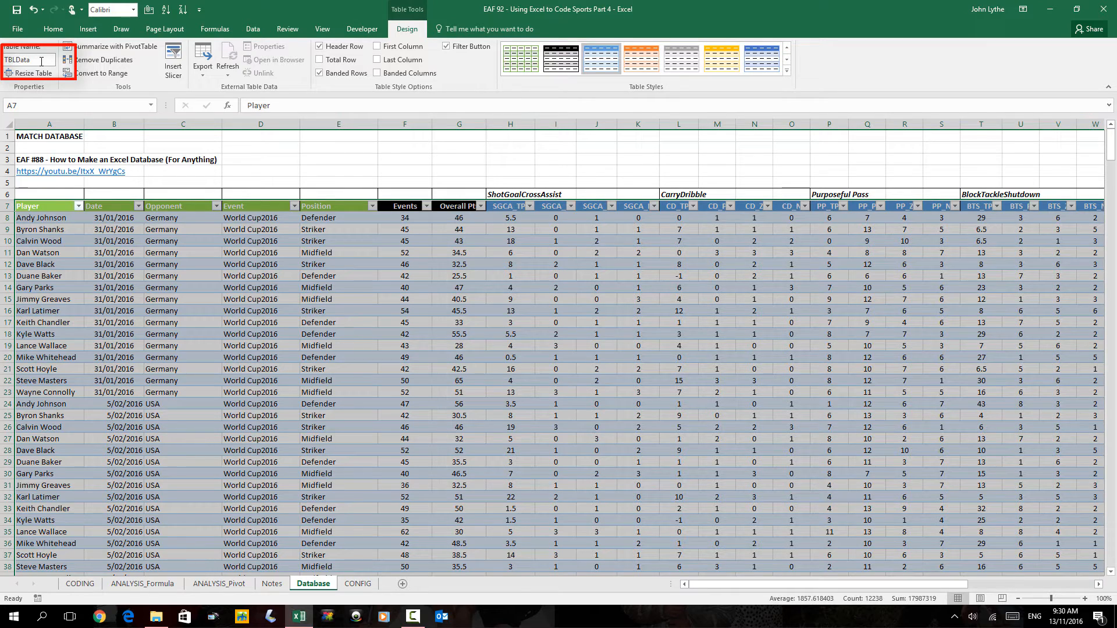
pyautogui.click(43, 193)
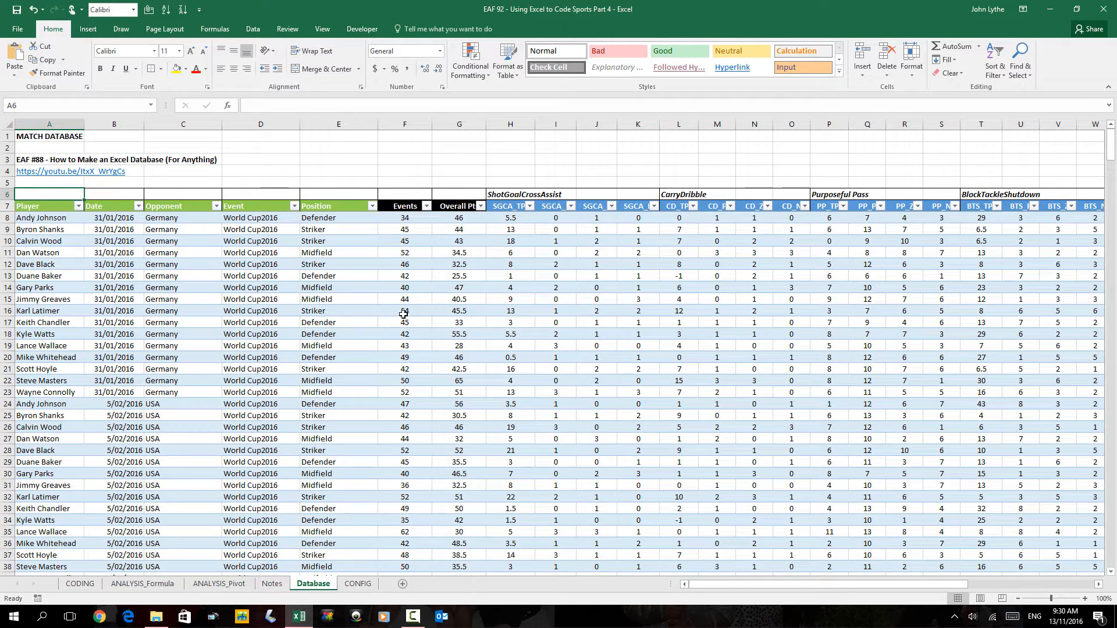
# Start a new PivotTable from a cell inside TBLData
pyautogui.click(53, 263)
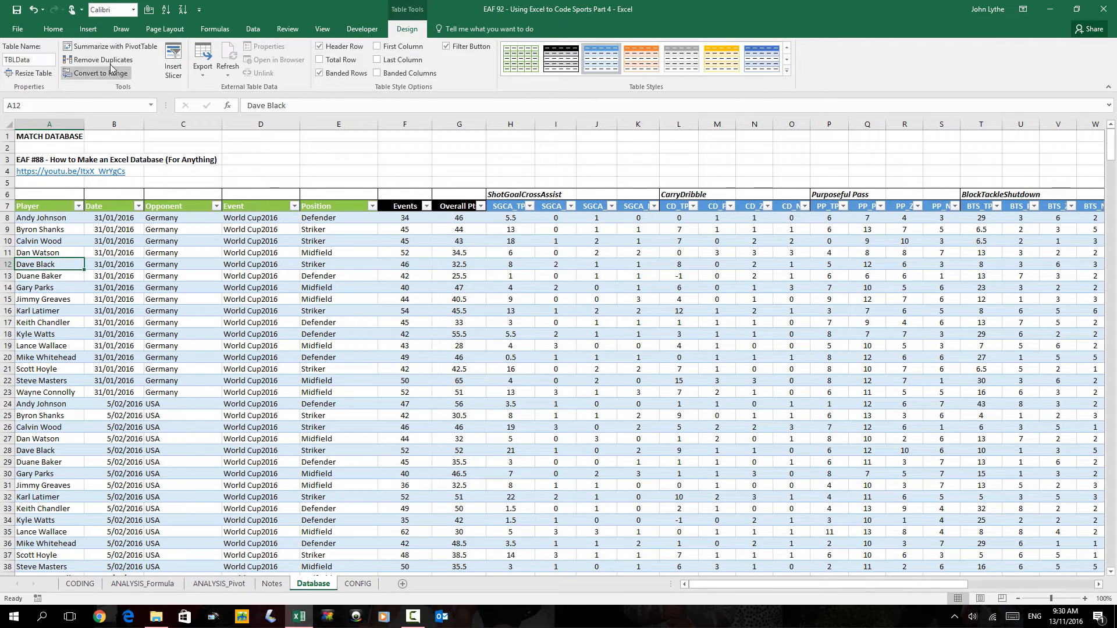
pyautogui.click(88, 29)
pyautogui.click(19, 59)
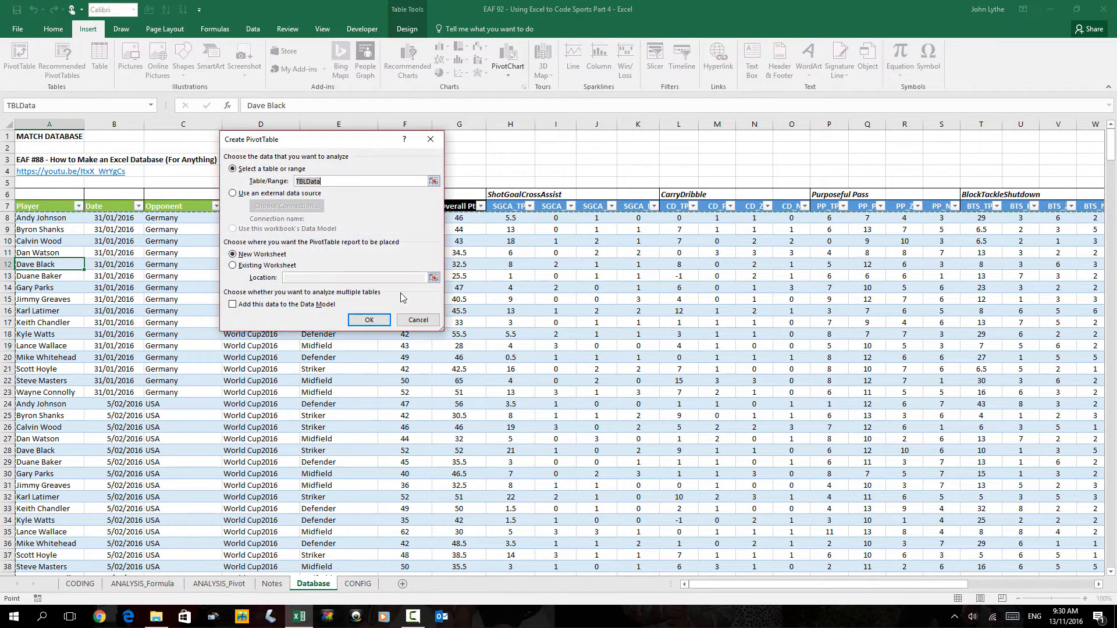
# Create the pivot on a new sheet with Player rows, Opponent columns and summed Overall Pts
pyautogui.click(368, 320)
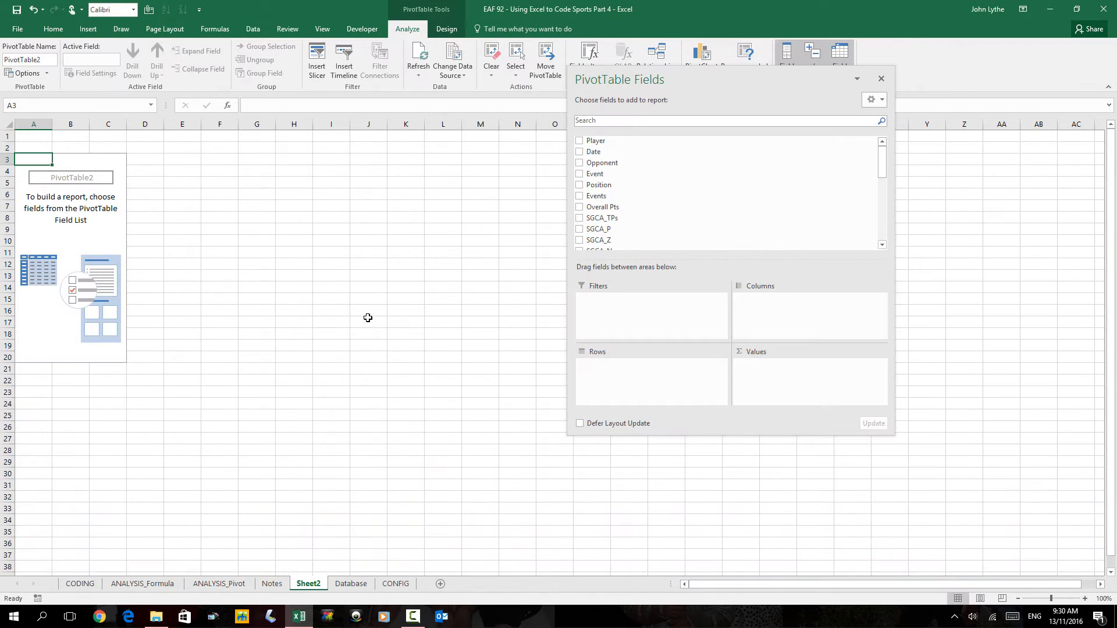
pyautogui.moveTo(690, 76); pyautogui.dragTo(435, 95)
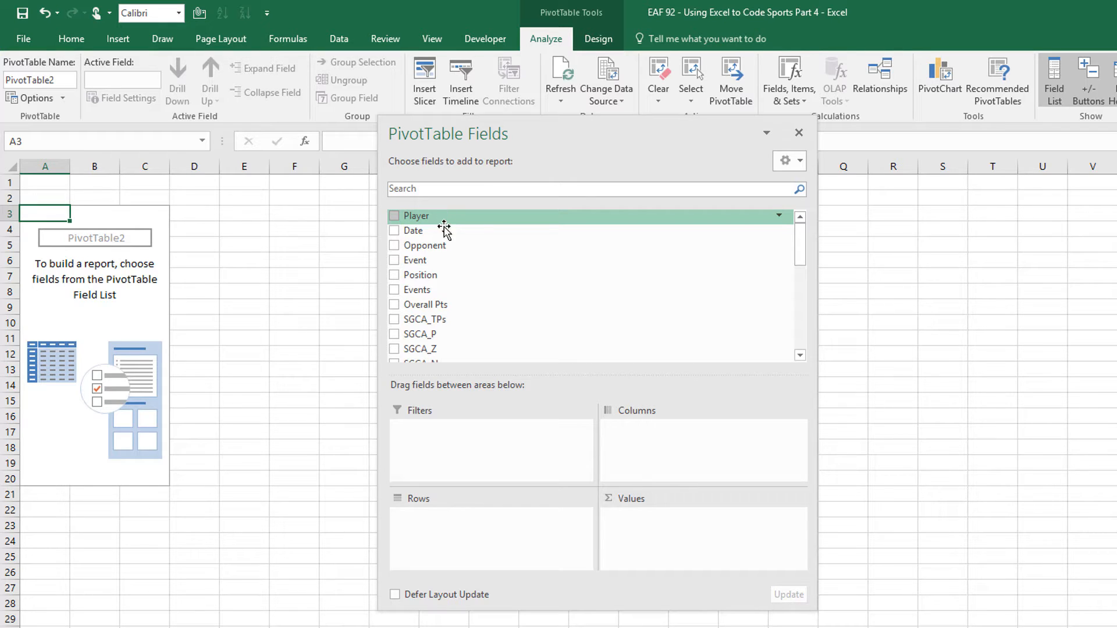
pyautogui.moveTo(446, 216); pyautogui.dragTo(437, 534)
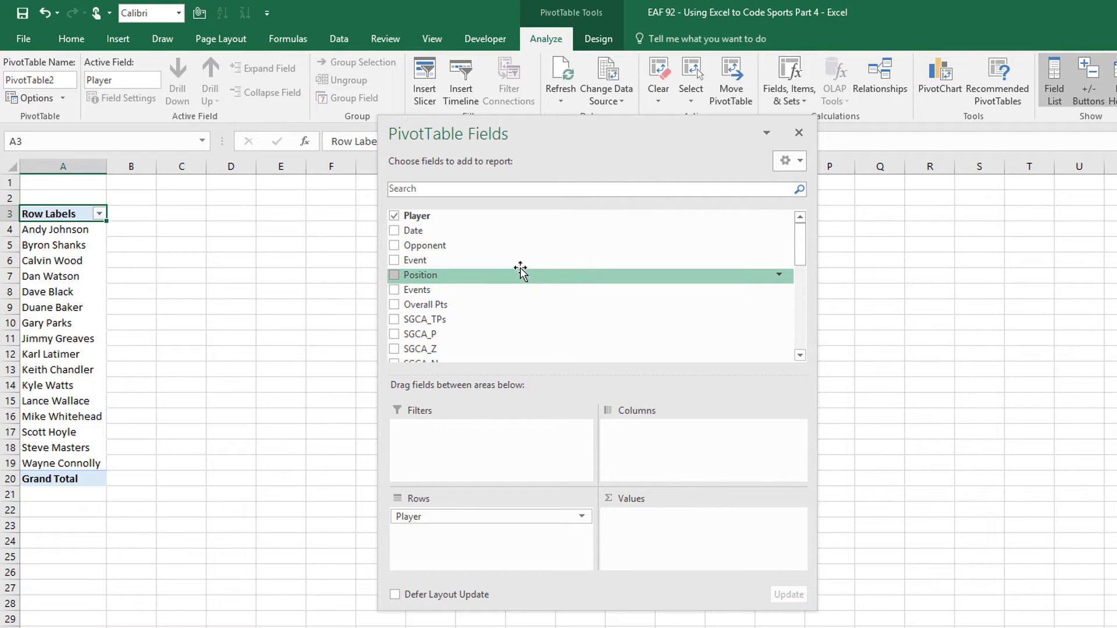
pyautogui.moveTo(462, 250); pyautogui.dragTo(656, 445)
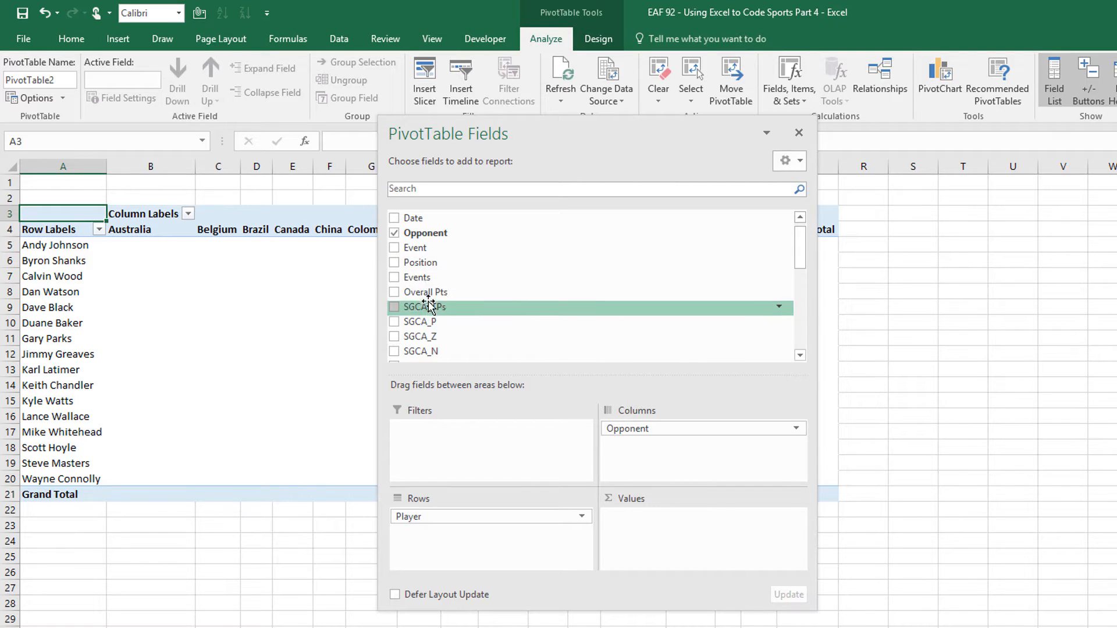
pyautogui.moveTo(449, 294); pyautogui.dragTo(666, 525)
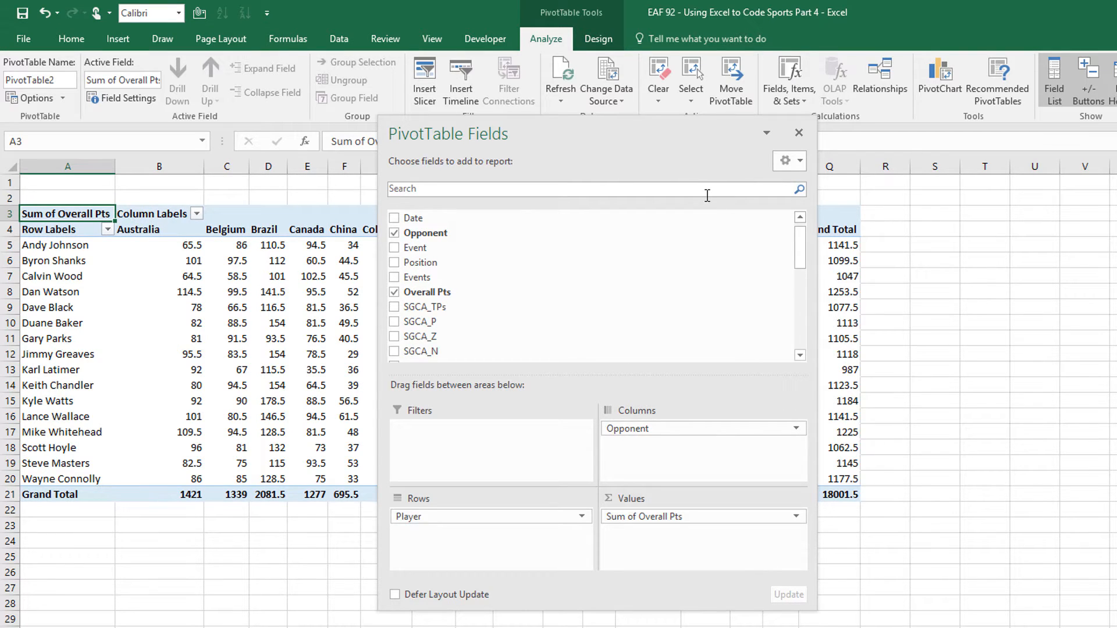
pyautogui.moveTo(695, 148); pyautogui.dragTo(1015, 194)
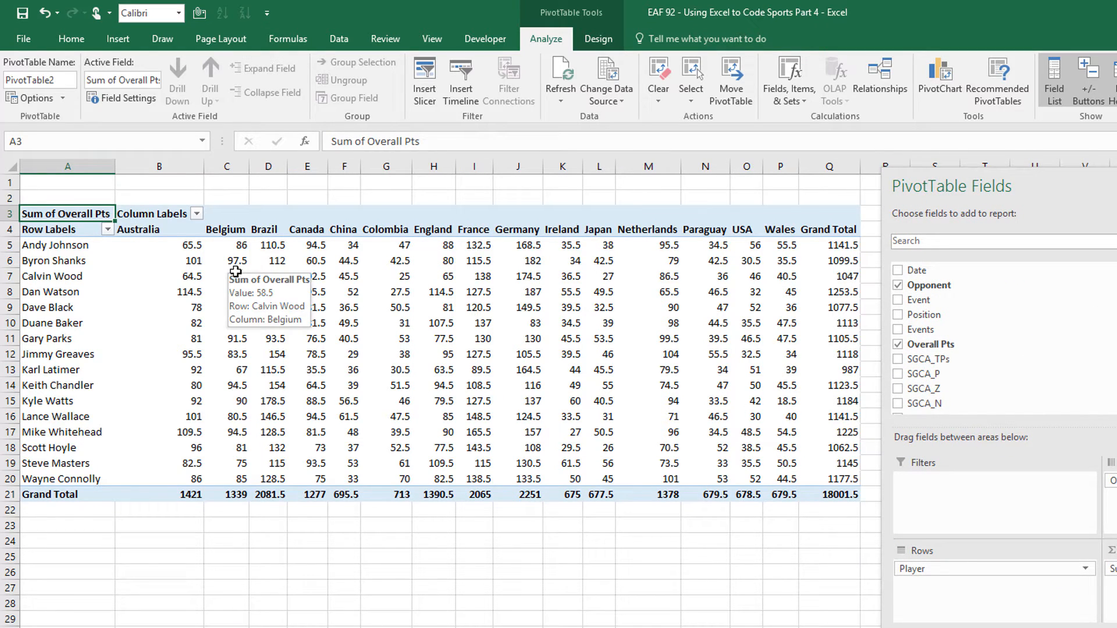
# Summarize Overall Pts as averages formatted as numbers with 1 decimal place
pyautogui.click(236, 271)
pyautogui.rightClick(236, 271)
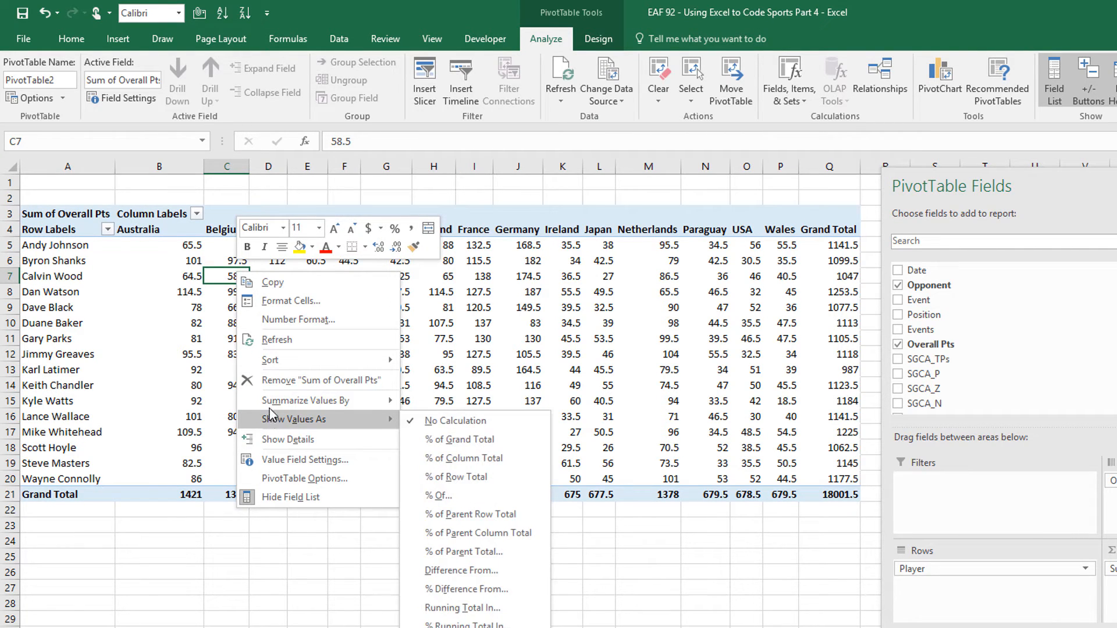
pyautogui.moveTo(270, 409)
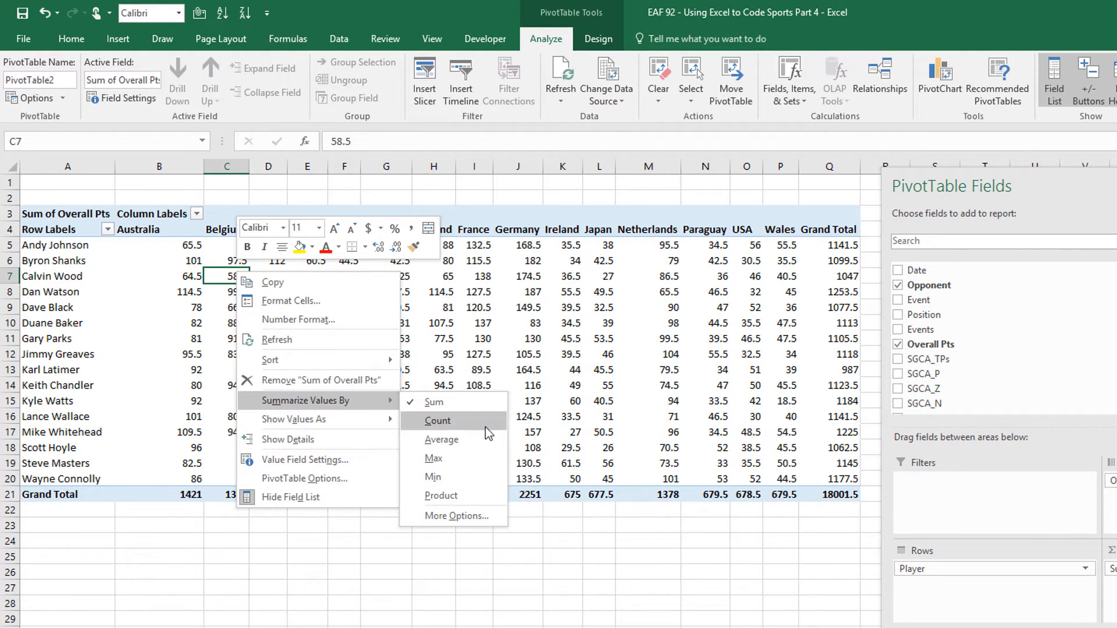
pyautogui.click(465, 448)
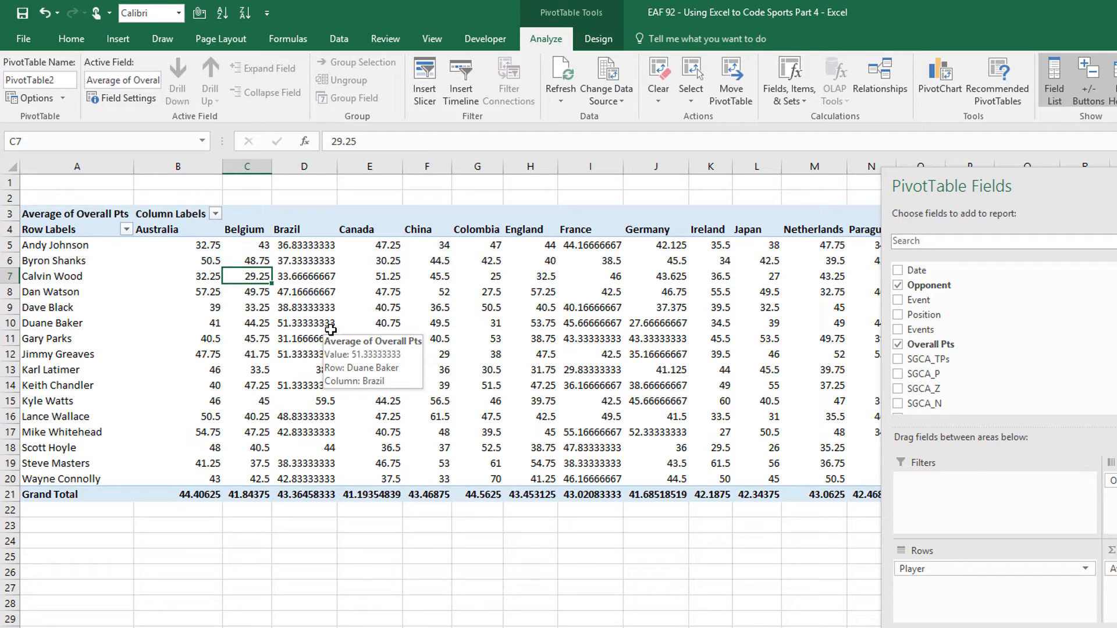
pyautogui.rightClick(246, 274)
pyautogui.click(291, 322)
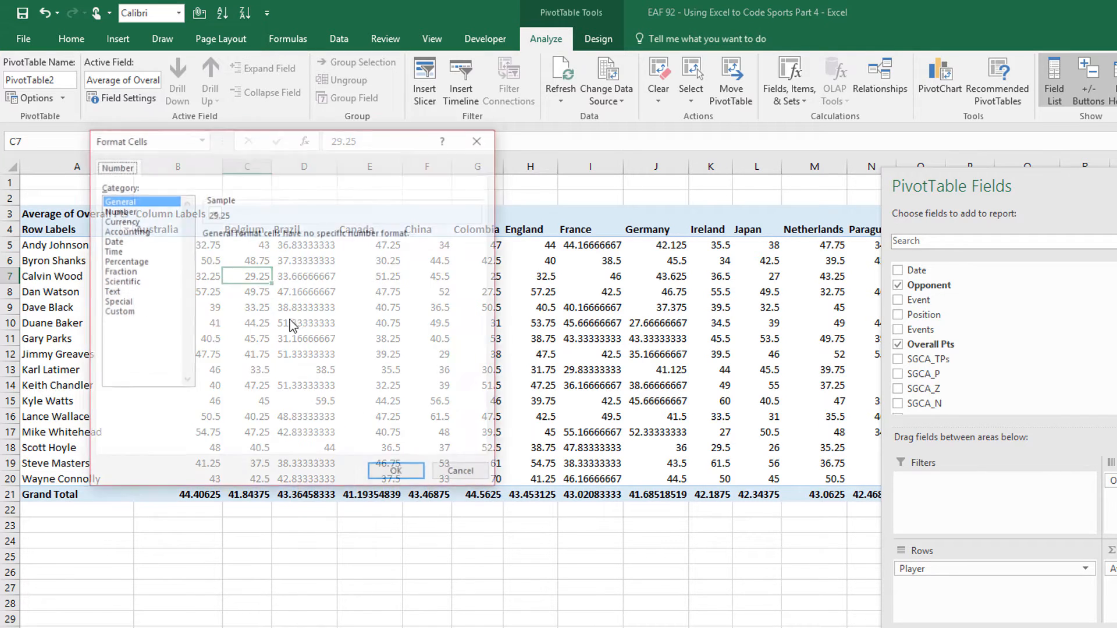
pyautogui.click(118, 210)
pyautogui.click(307, 240)
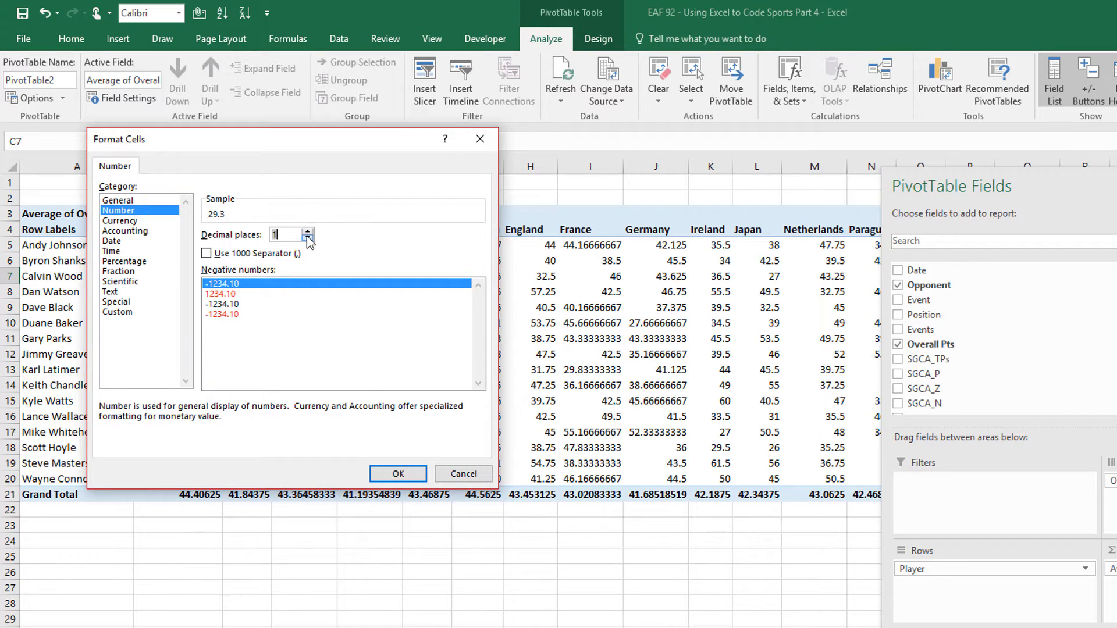
pyautogui.click(400, 473)
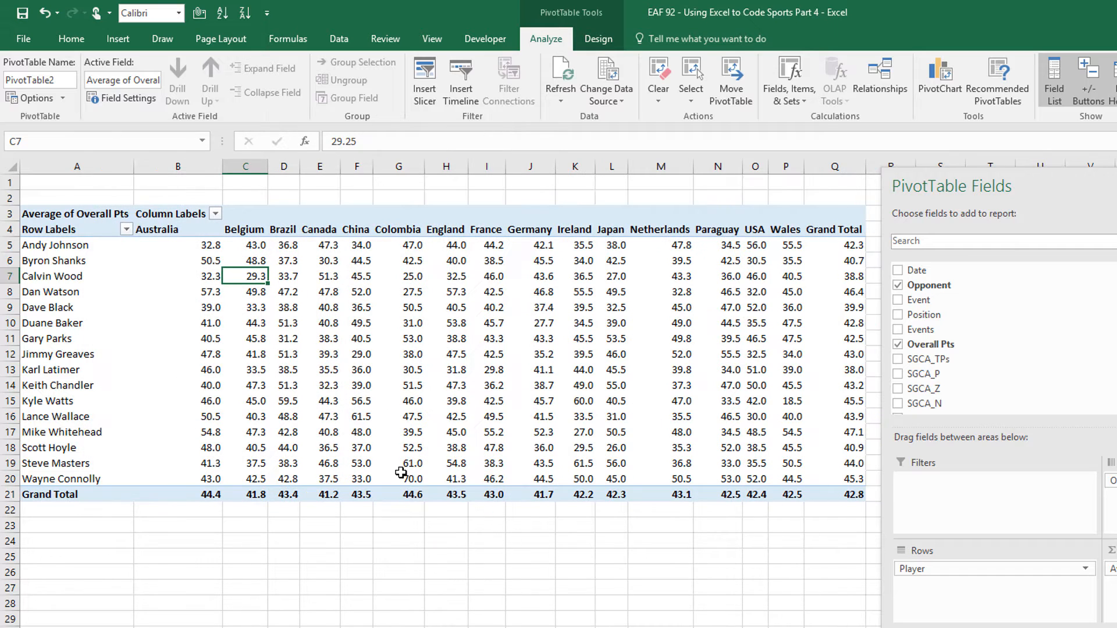
# Switch the pivot's report layout to Tabular Form
pyautogui.click(598, 39)
pyautogui.click(106, 93)
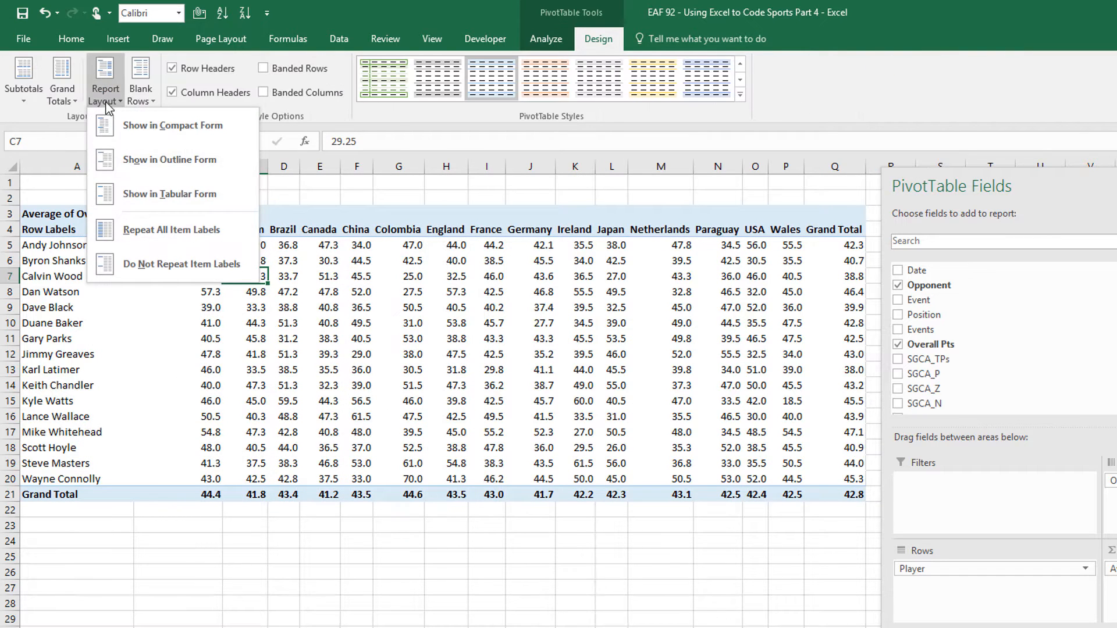
pyautogui.click(129, 198)
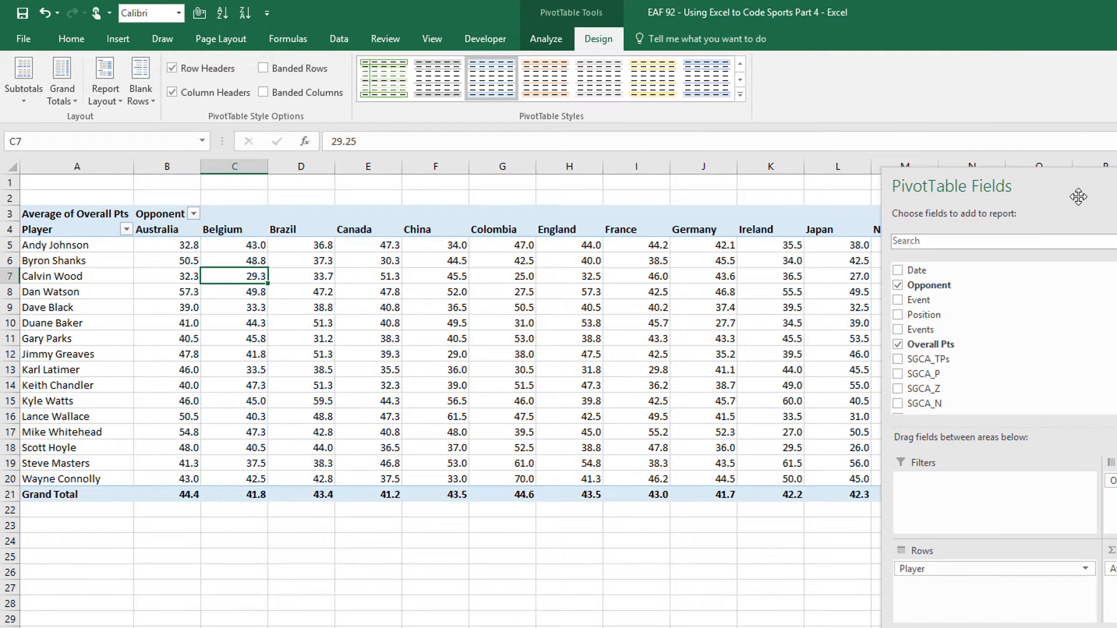
pyautogui.moveTo(1078, 197); pyautogui.dragTo(1065, 369)
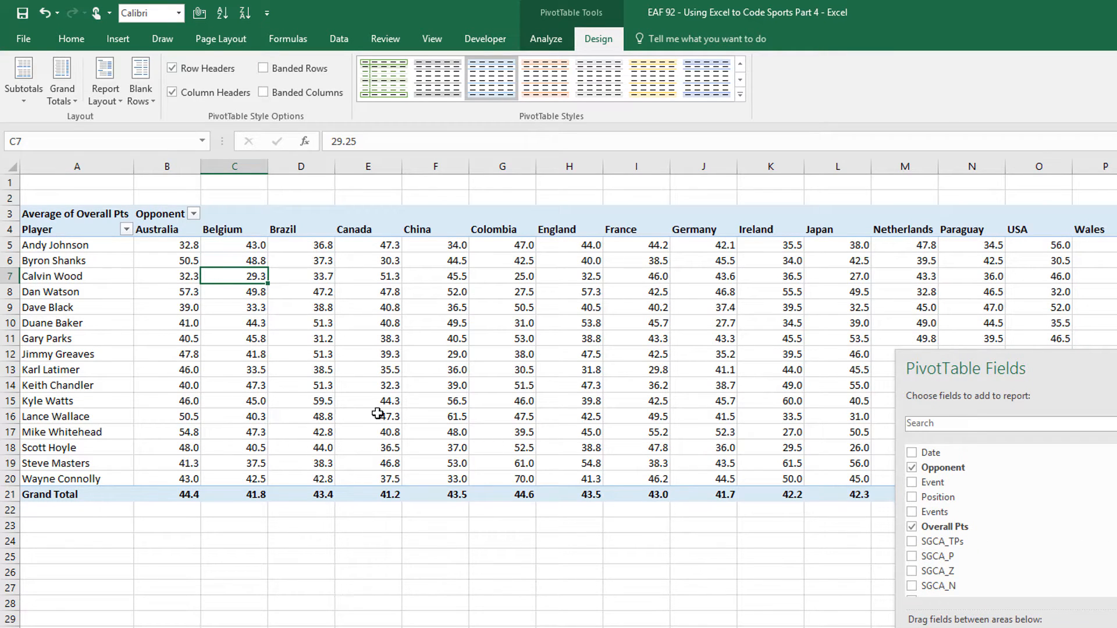
pyautogui.moveTo(378, 413)
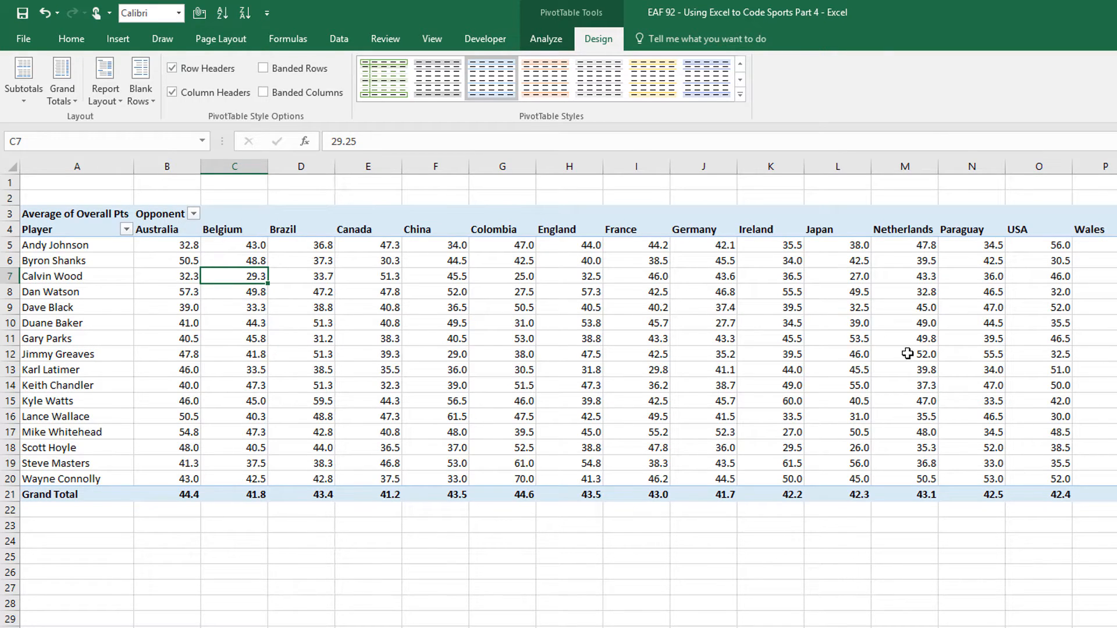
pyautogui.moveTo(907, 353)
pyautogui.moveTo(268, 310)
# Create a new-sheet pivot from the database with Opponent rows, Position columns and Overall Pts values
pyautogui.hotkey('ctrl', 'pagedown')
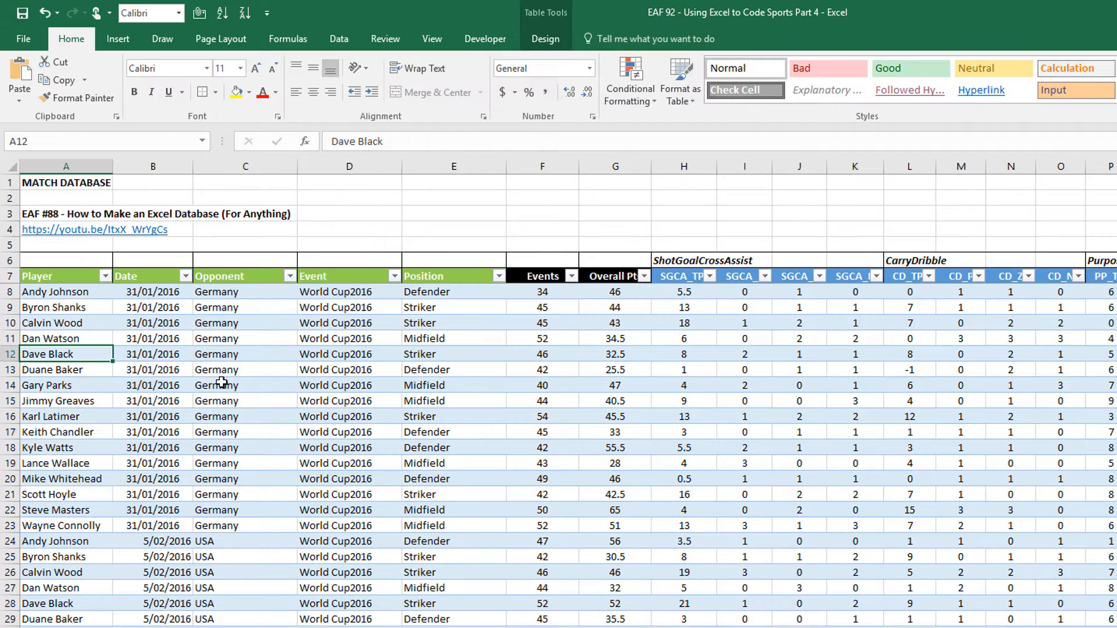
pyautogui.click(141, 381)
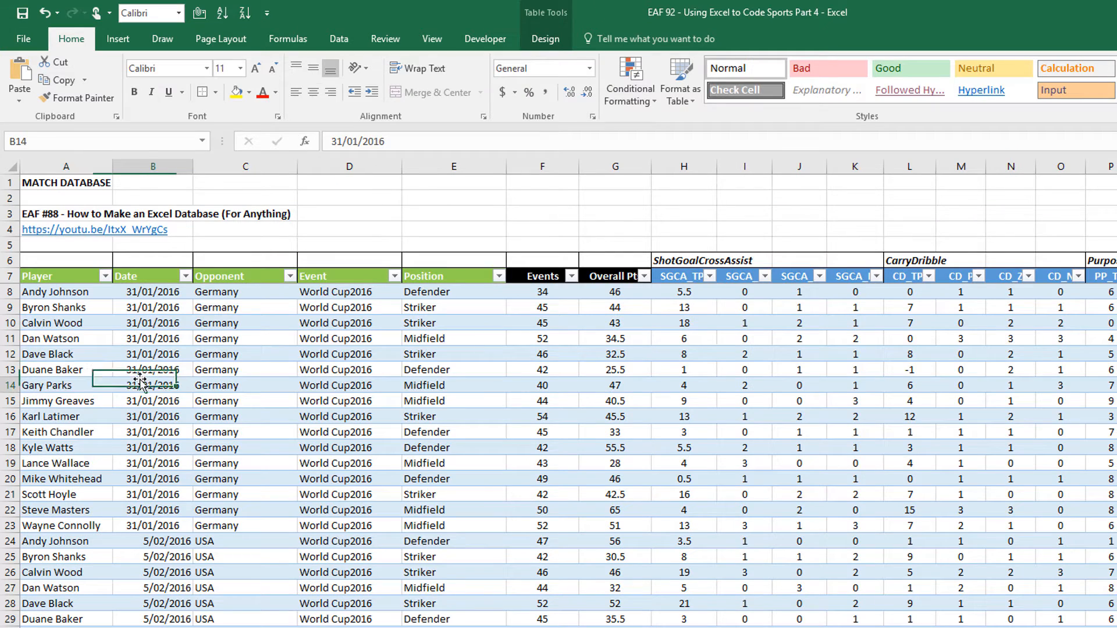
pyautogui.click(120, 39)
pyautogui.click(25, 75)
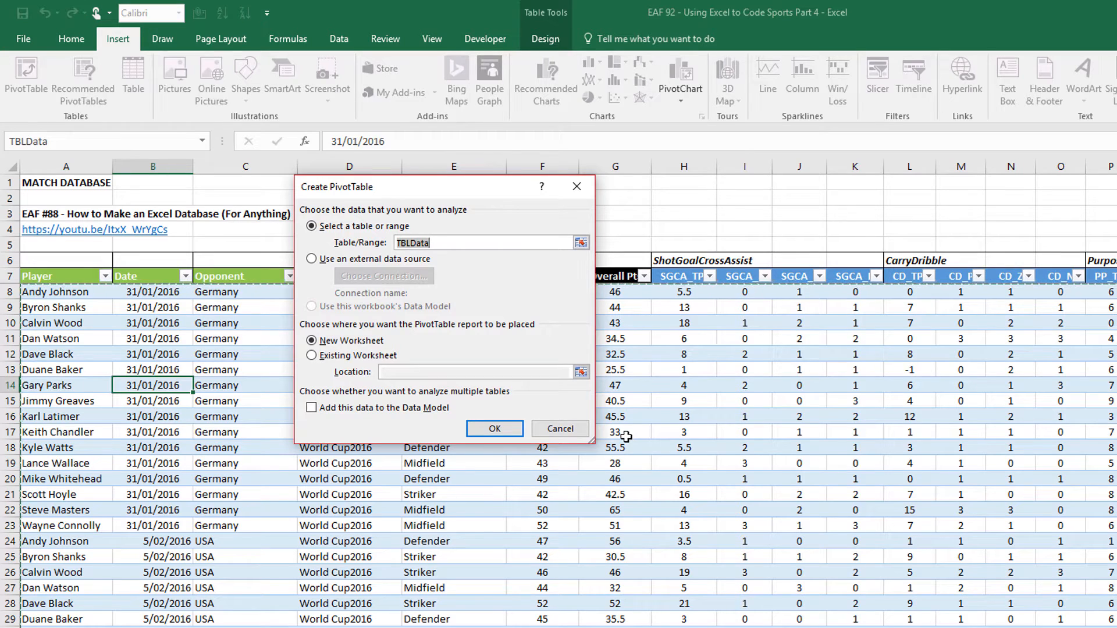
pyautogui.click(487, 433)
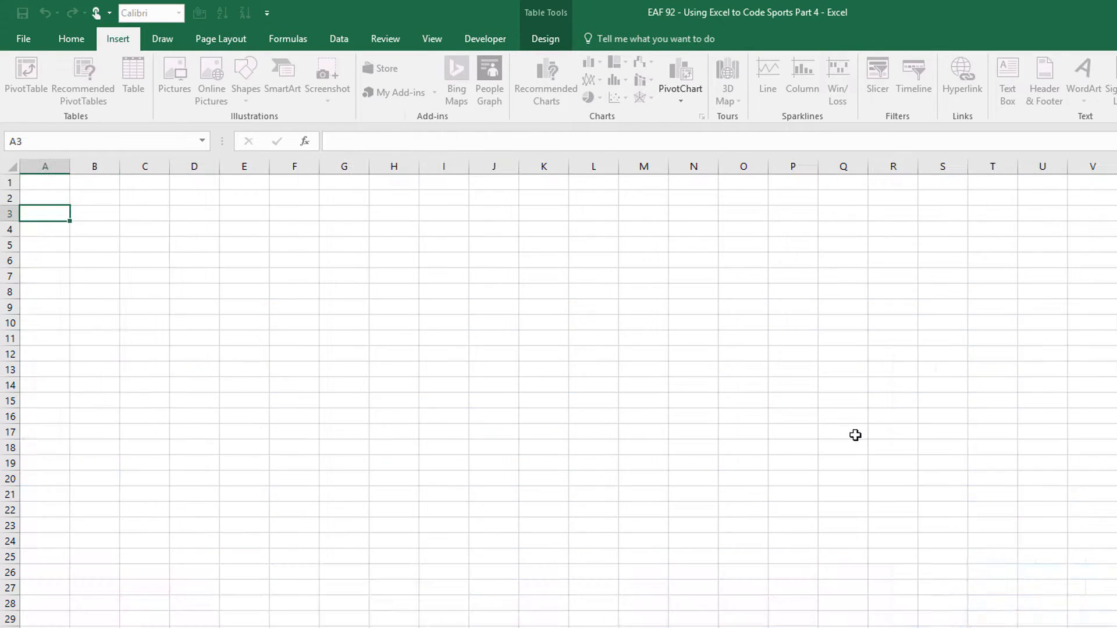
pyautogui.moveTo(1083, 366); pyautogui.dragTo(444, 160)
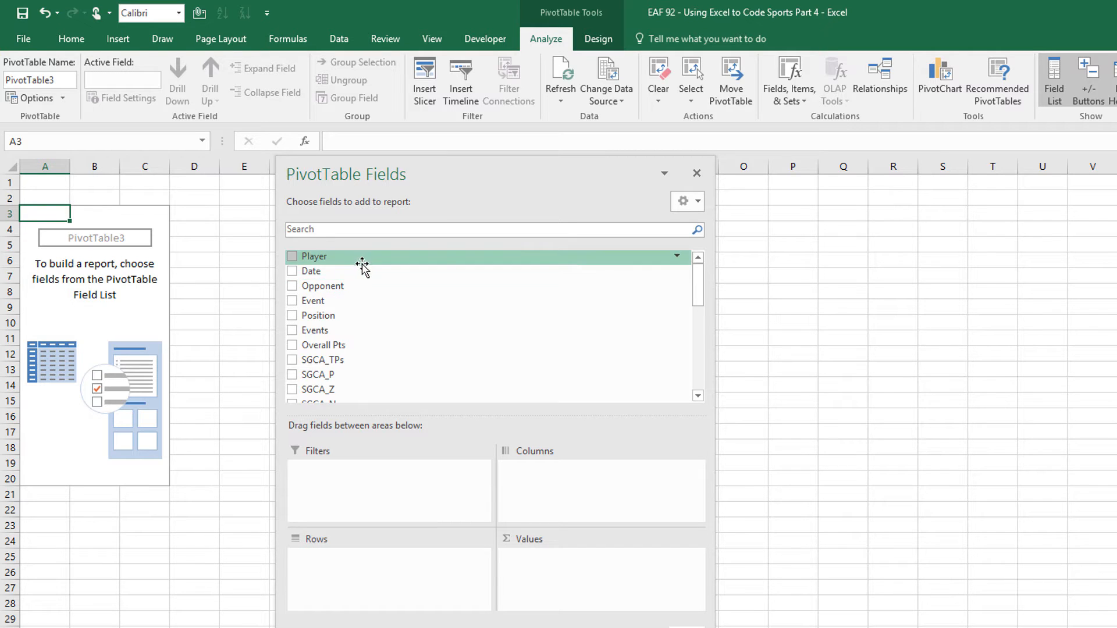
pyautogui.moveTo(357, 289); pyautogui.dragTo(380, 568)
pyautogui.moveTo(325, 315); pyautogui.dragTo(587, 483)
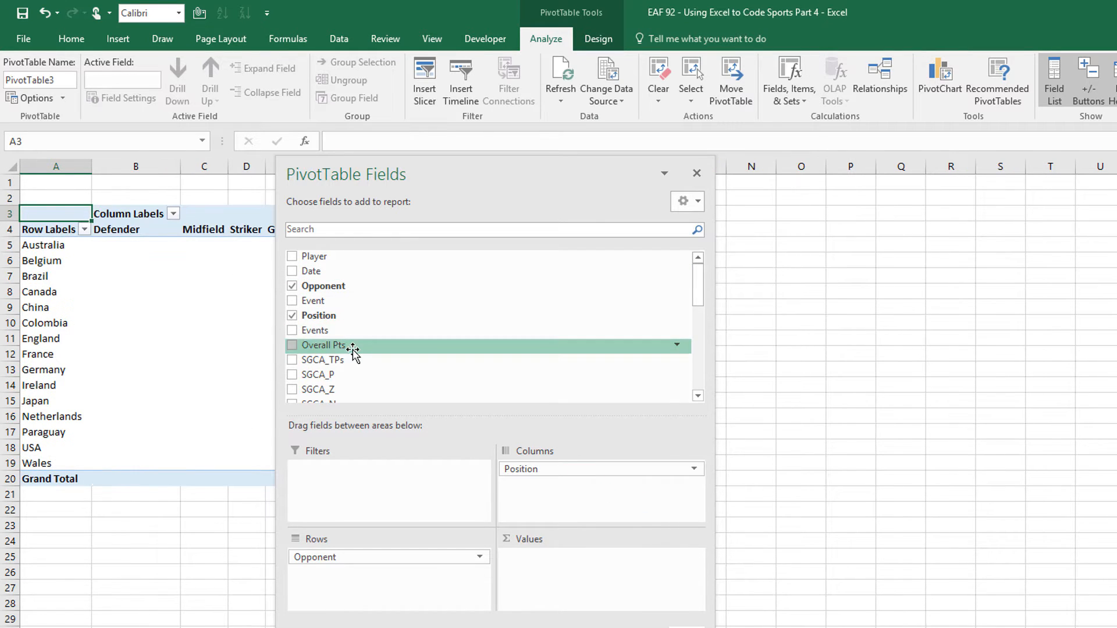
pyautogui.moveTo(357, 347); pyautogui.dragTo(621, 557)
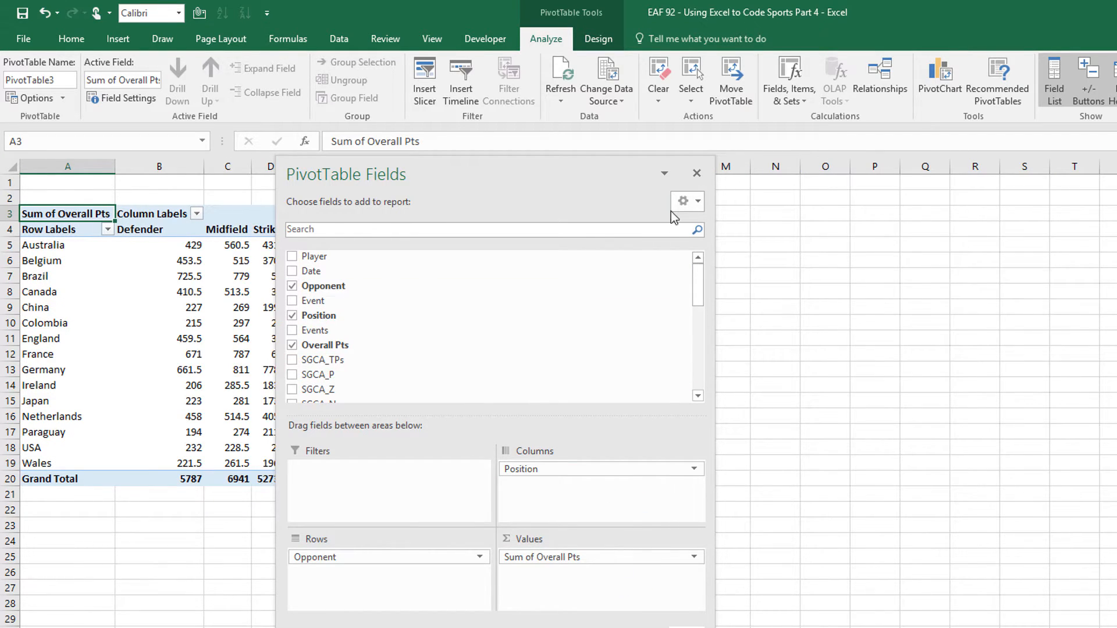
pyautogui.click(697, 173)
# Average Overall Pts to 1 decimal place and lay the pivot out in Tabular Form
pyautogui.rightClick(174, 277)
pyautogui.moveTo(266, 412)
pyautogui.click(381, 445)
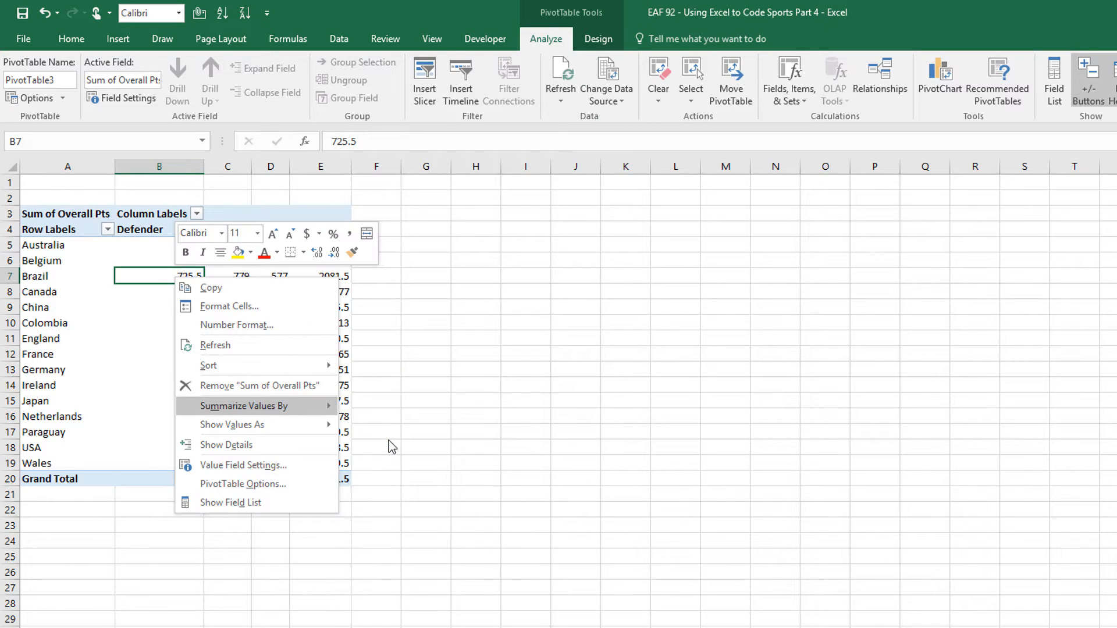
pyautogui.rightClick(201, 279)
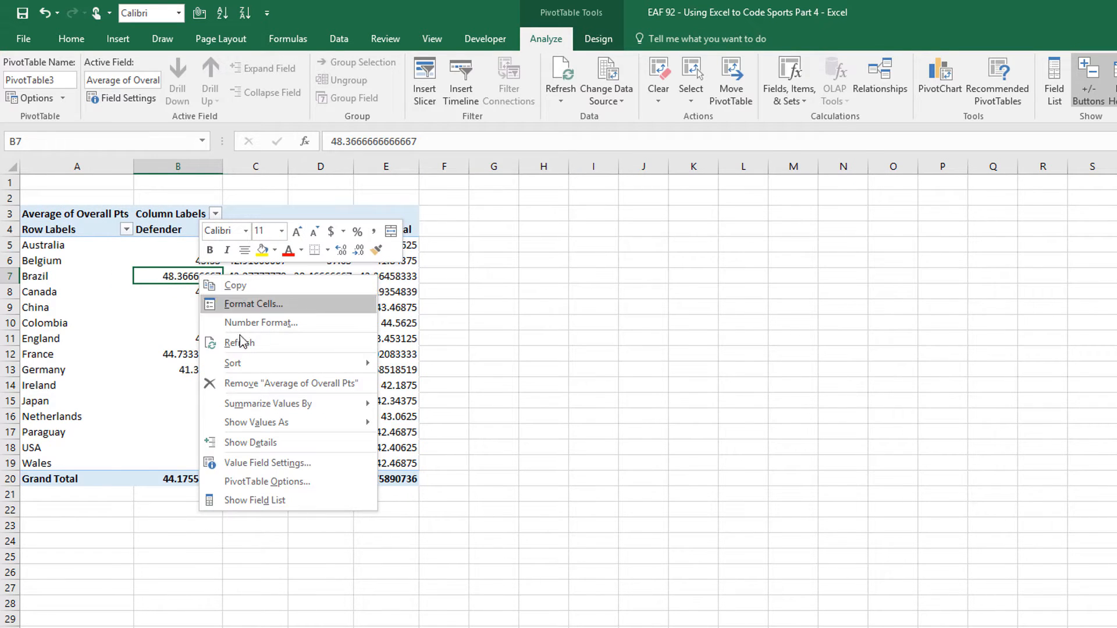
pyautogui.click(273, 322)
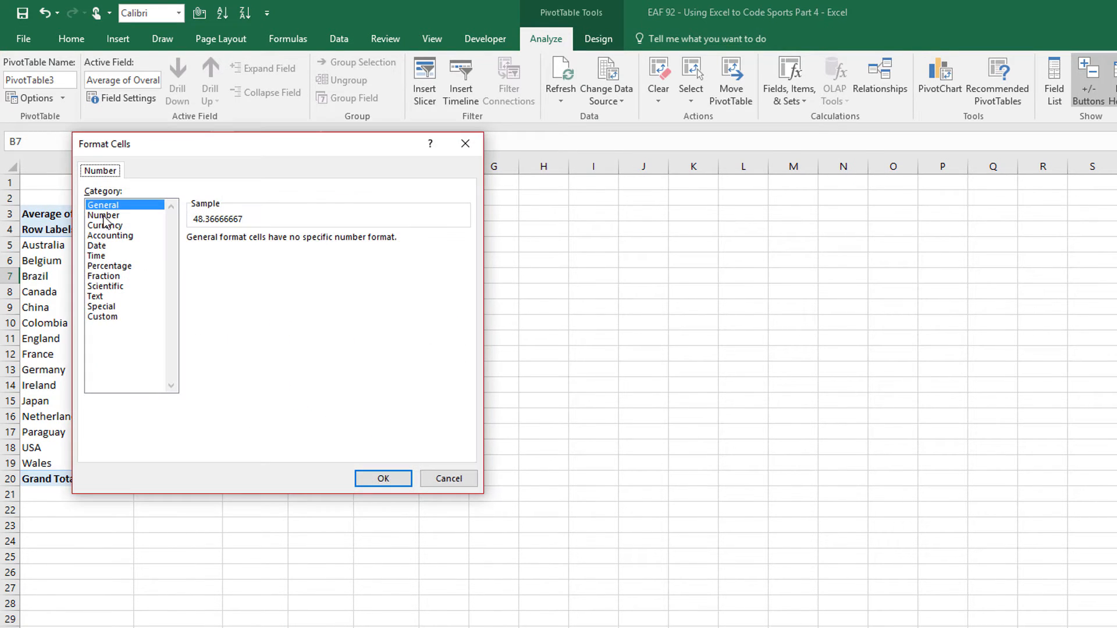
pyautogui.click(103, 215)
pyautogui.click(293, 245)
pyautogui.click(403, 478)
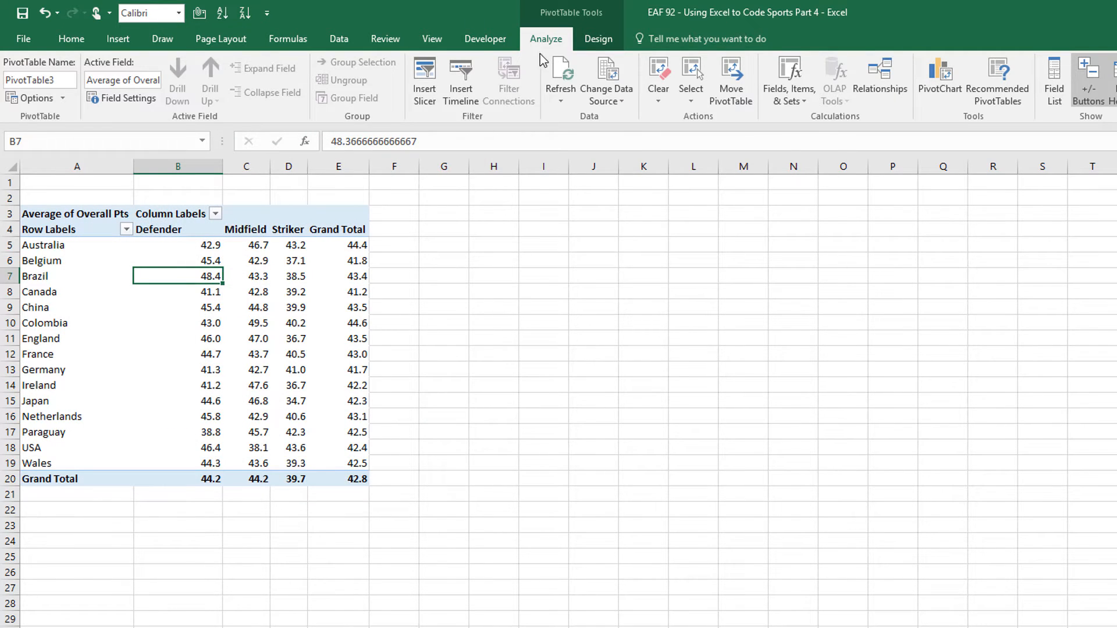
pyautogui.click(598, 38)
pyautogui.click(110, 104)
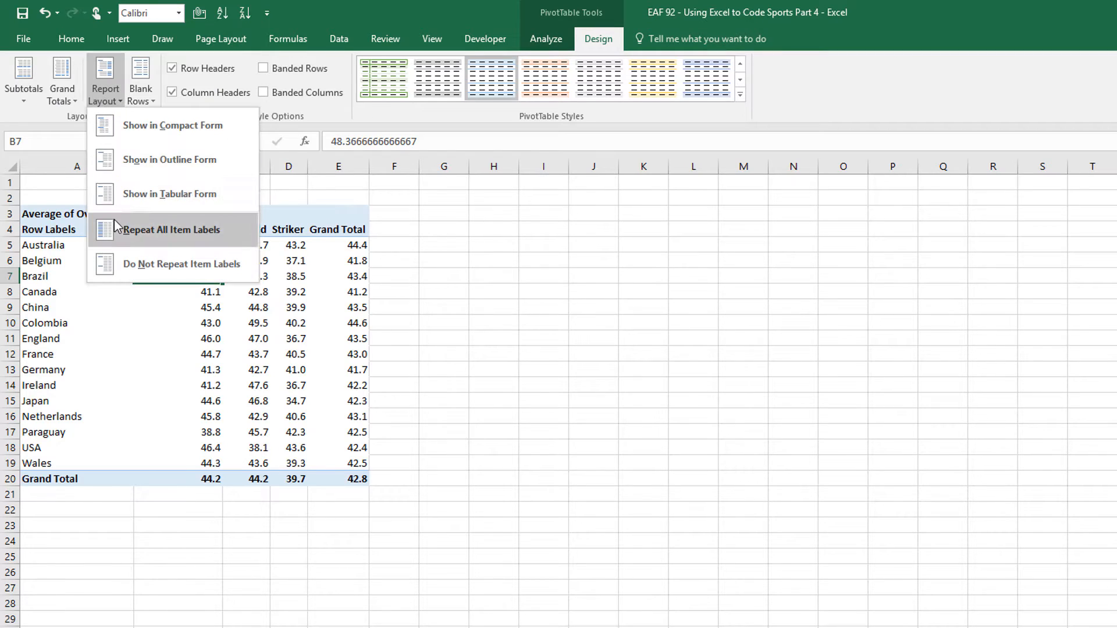
pyautogui.click(130, 194)
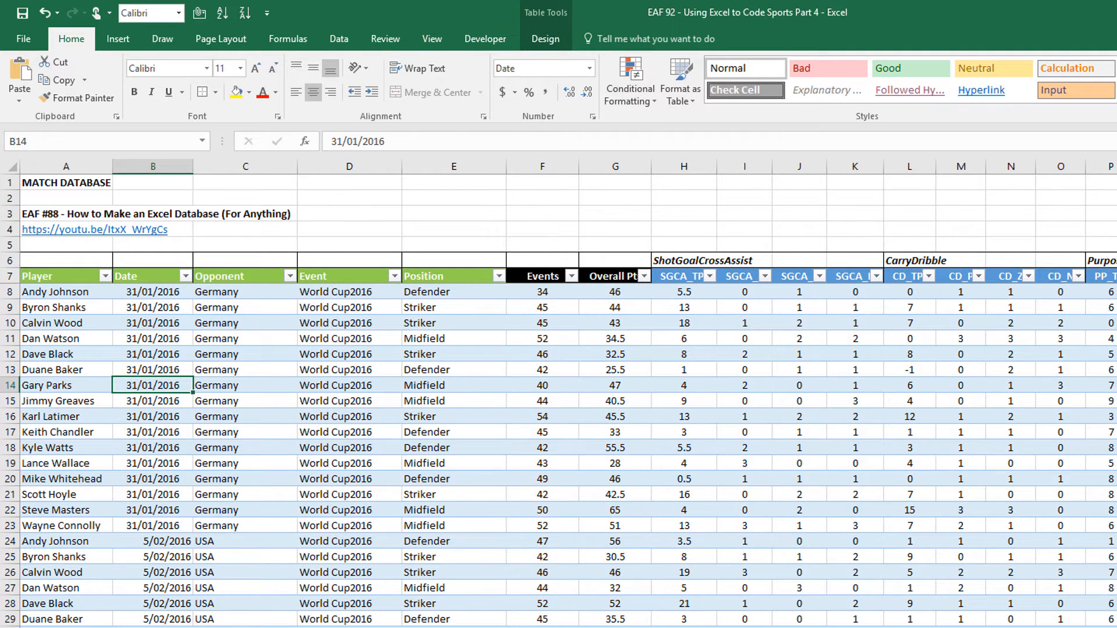
# Review the UI Match and UI Player columns, then insert a blank TBLData pivot on a new sheet
pyautogui.hscroll(6, 568, 393)
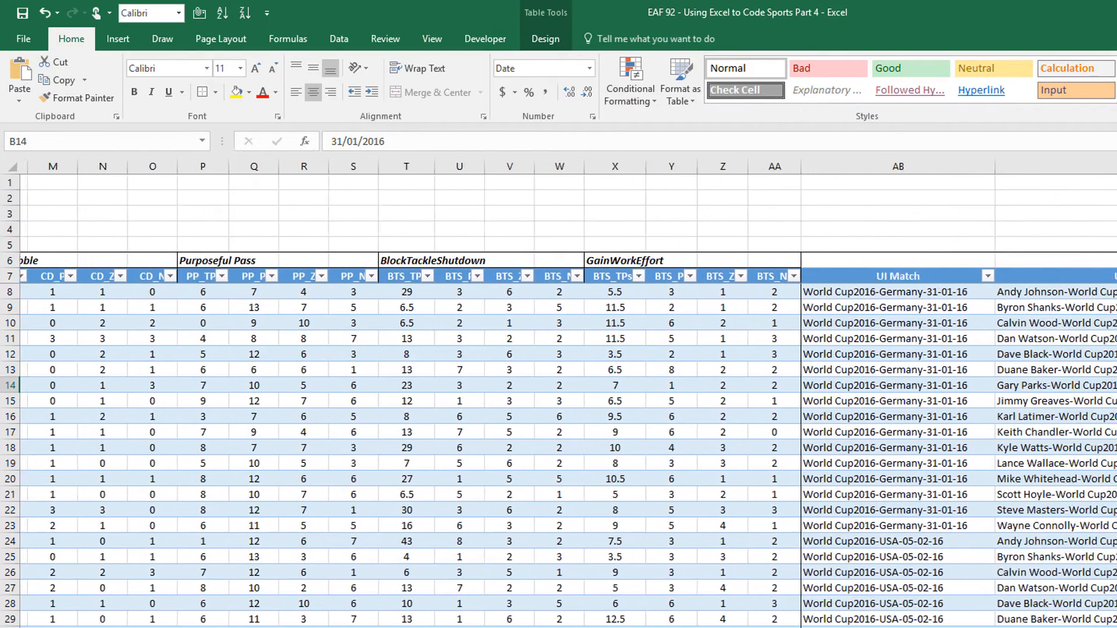
pyautogui.hscroll(2, 568, 393)
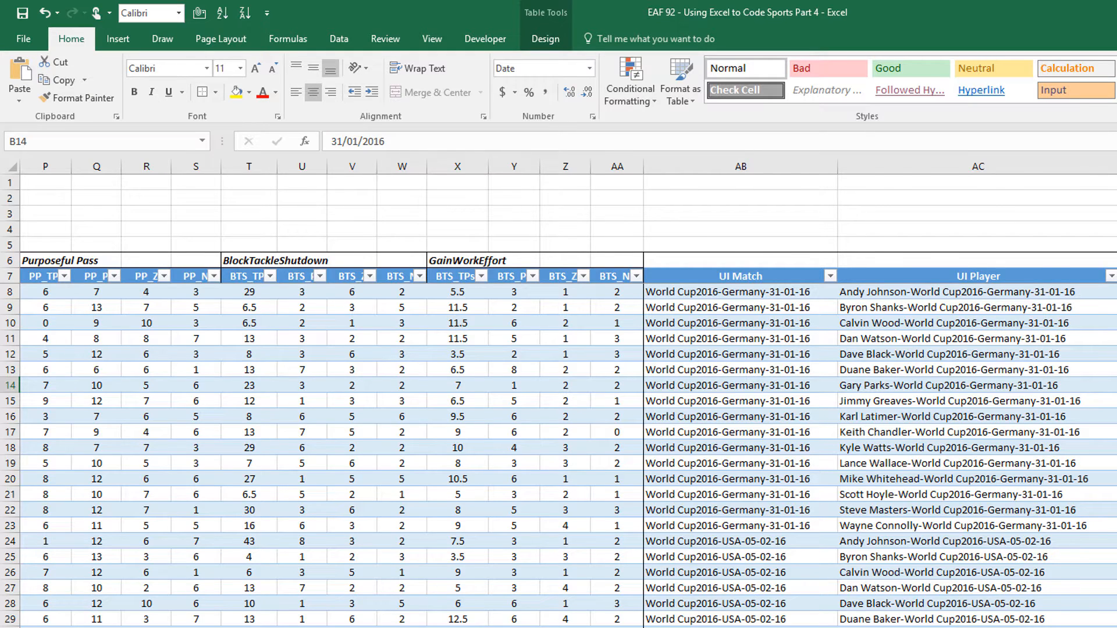
pyautogui.hscroll(-5, 568, 402)
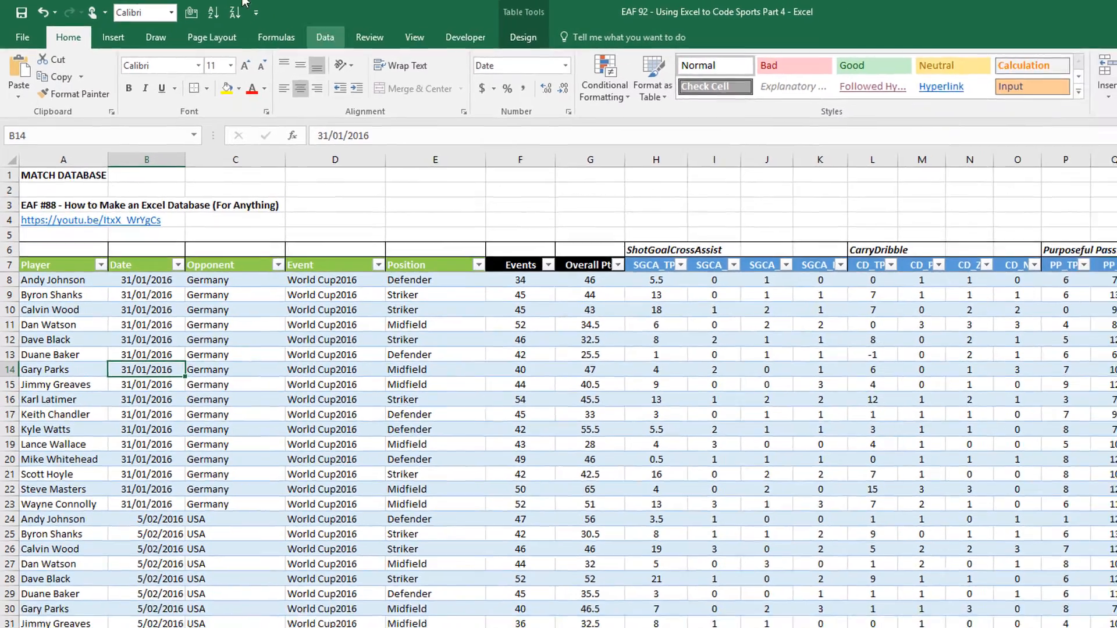
pyautogui.click(244, 370)
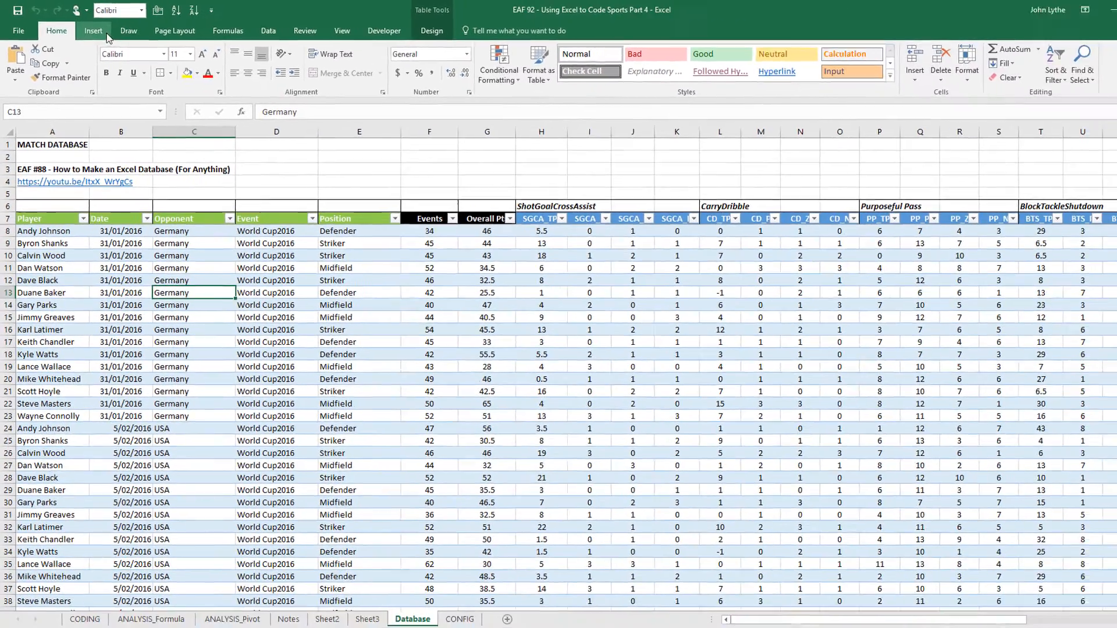
pyautogui.click(117, 39)
pyautogui.click(17, 73)
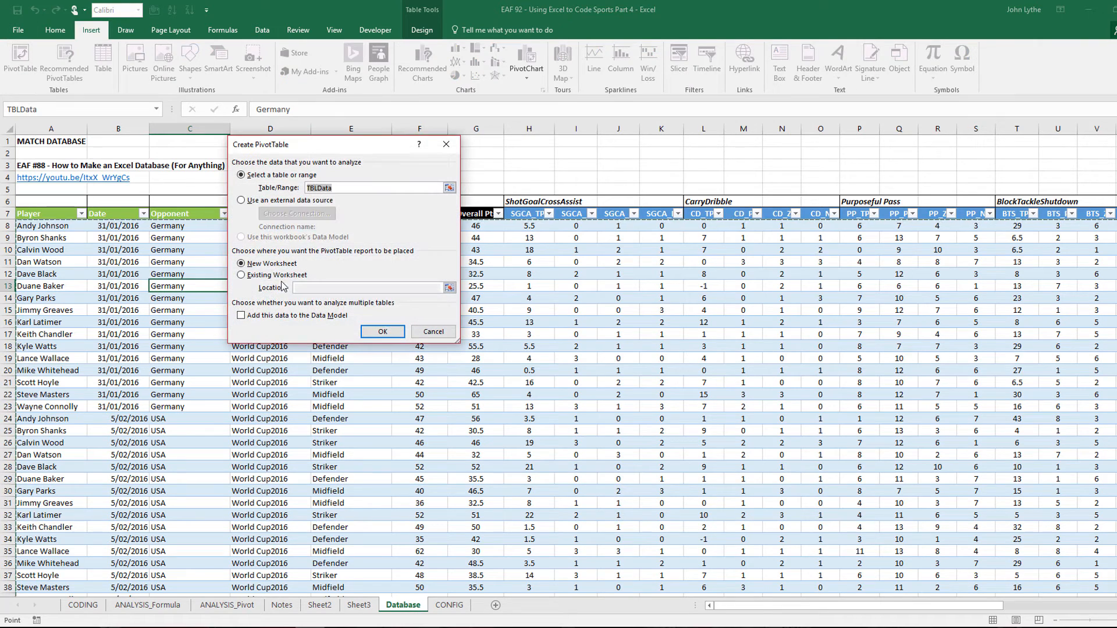
pyautogui.click(371, 334)
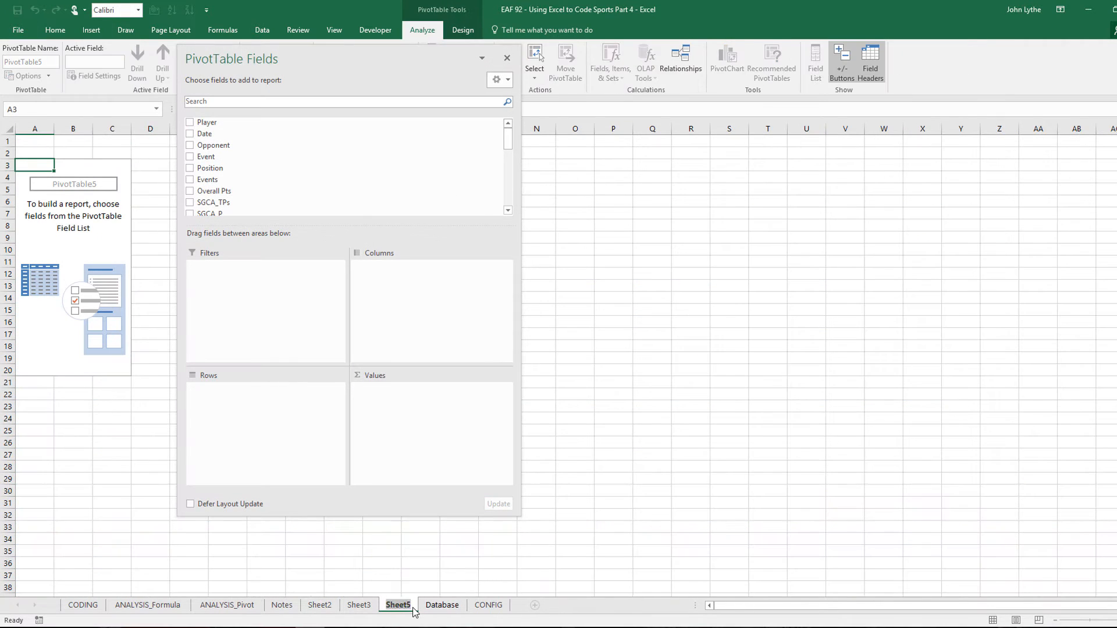
# Name the sheet MatchReport and set UI Match as filter and Player as rows
pyautogui.write('MatchReport')
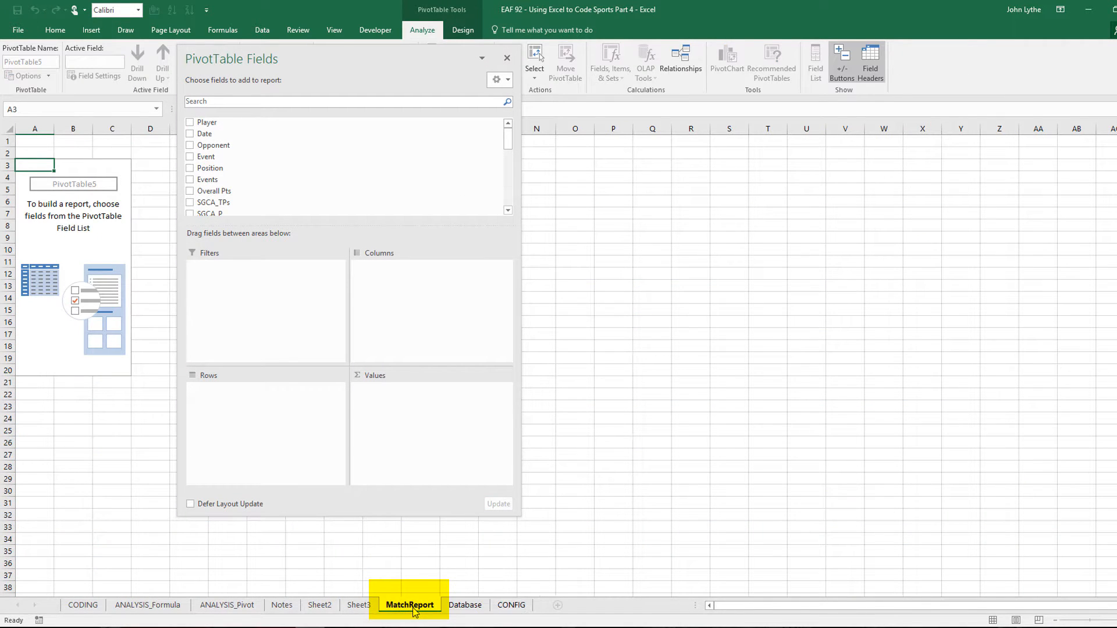
pyautogui.press('Return')
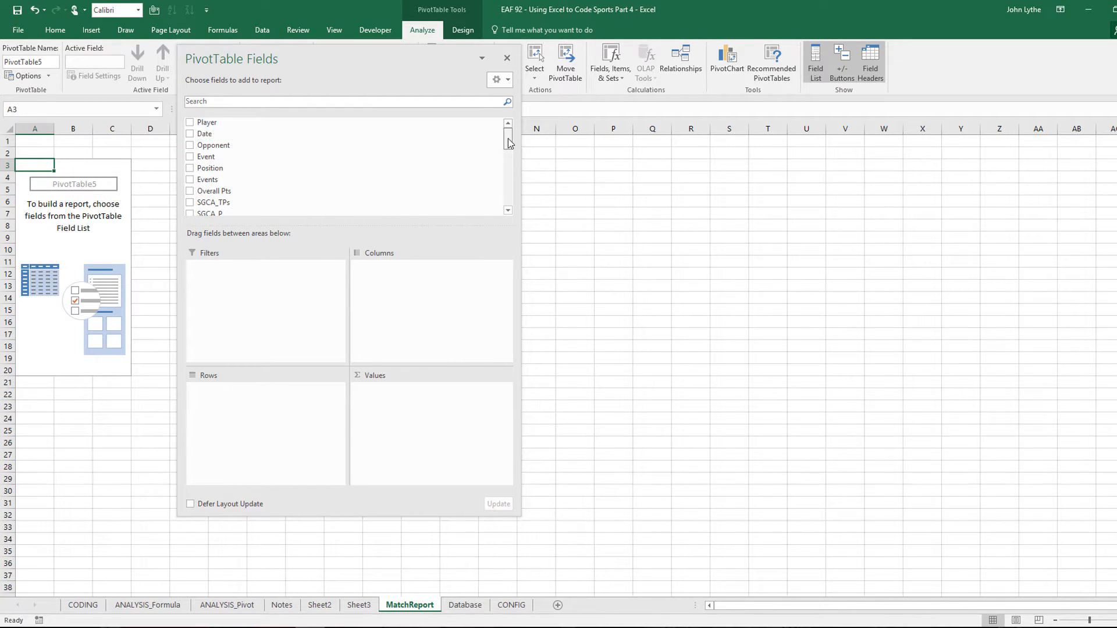
pyautogui.moveTo(508, 142); pyautogui.dragTo(509, 201)
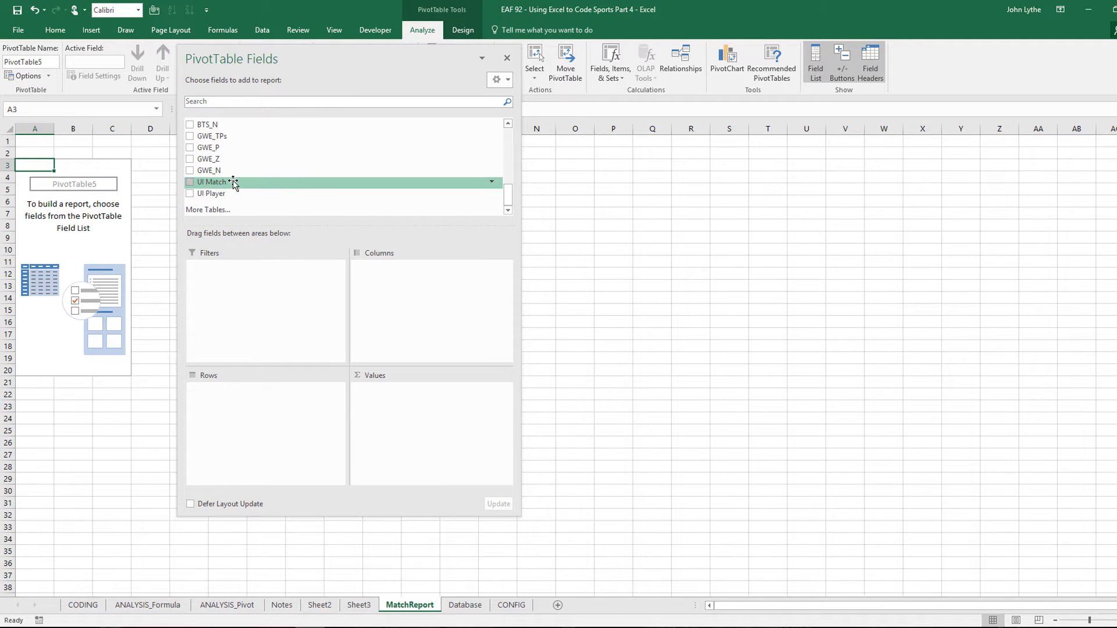
pyautogui.moveTo(233, 183); pyautogui.dragTo(244, 290)
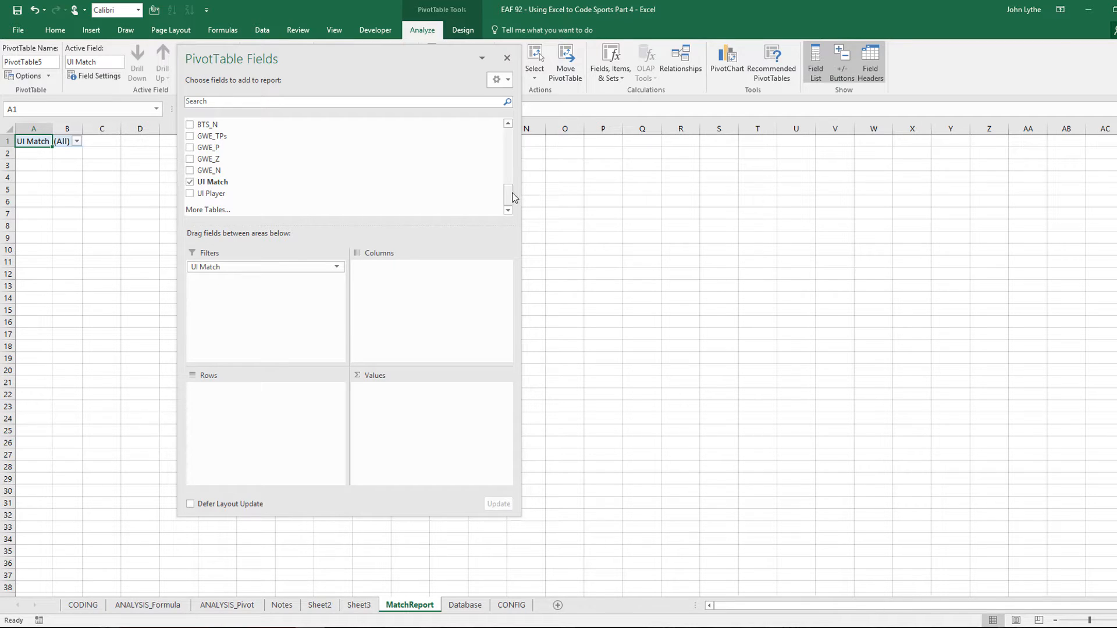
pyautogui.moveTo(514, 198); pyautogui.dragTo(501, 139)
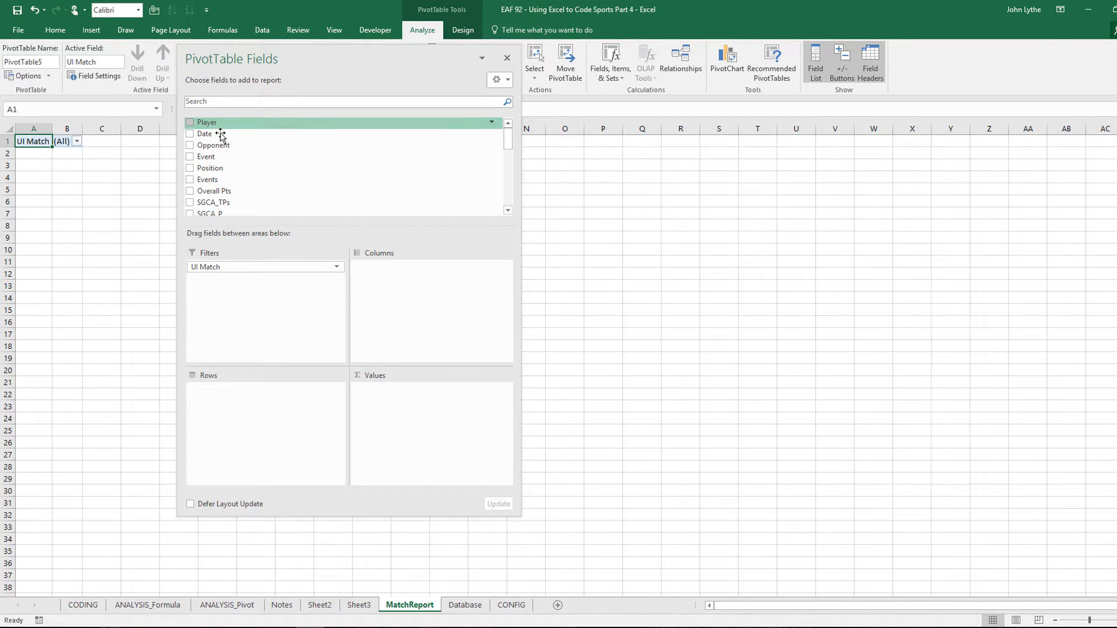
pyautogui.moveTo(220, 135); pyautogui.dragTo(250, 422)
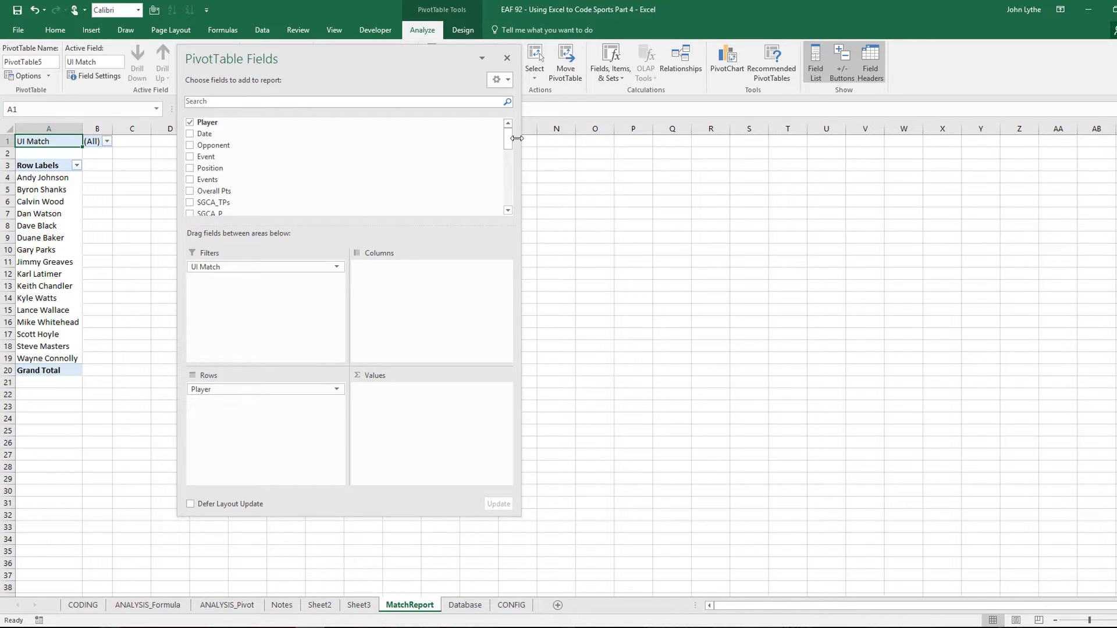
# Sum Events, Overall Pts, SGCA_TPs, PP_TPs, BTS_TPs and GWE_TPs as pivot values
pyautogui.moveTo(508, 146); pyautogui.dragTo(508, 152)
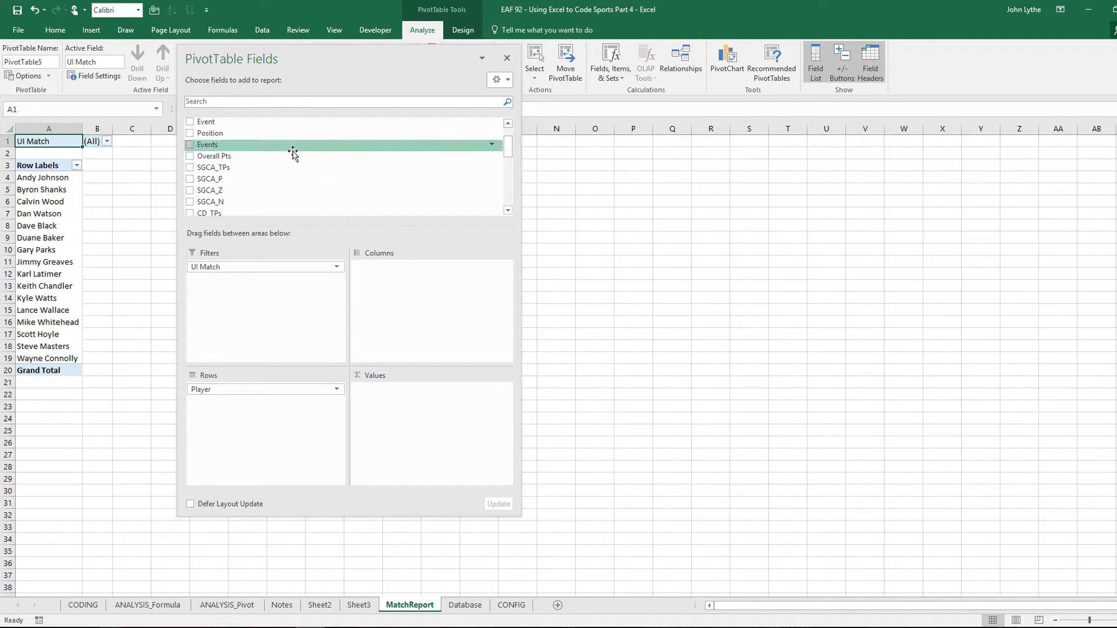
pyautogui.moveTo(249, 145); pyautogui.dragTo(395, 404)
pyautogui.moveTo(227, 157); pyautogui.dragTo(391, 405)
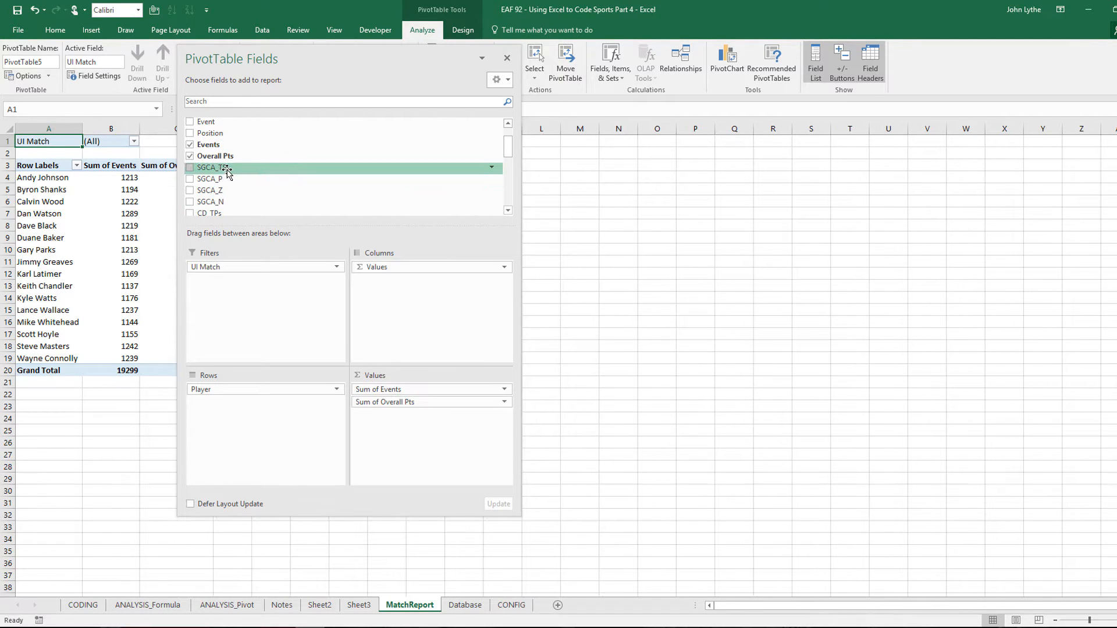
pyautogui.moveTo(228, 171); pyautogui.dragTo(393, 427)
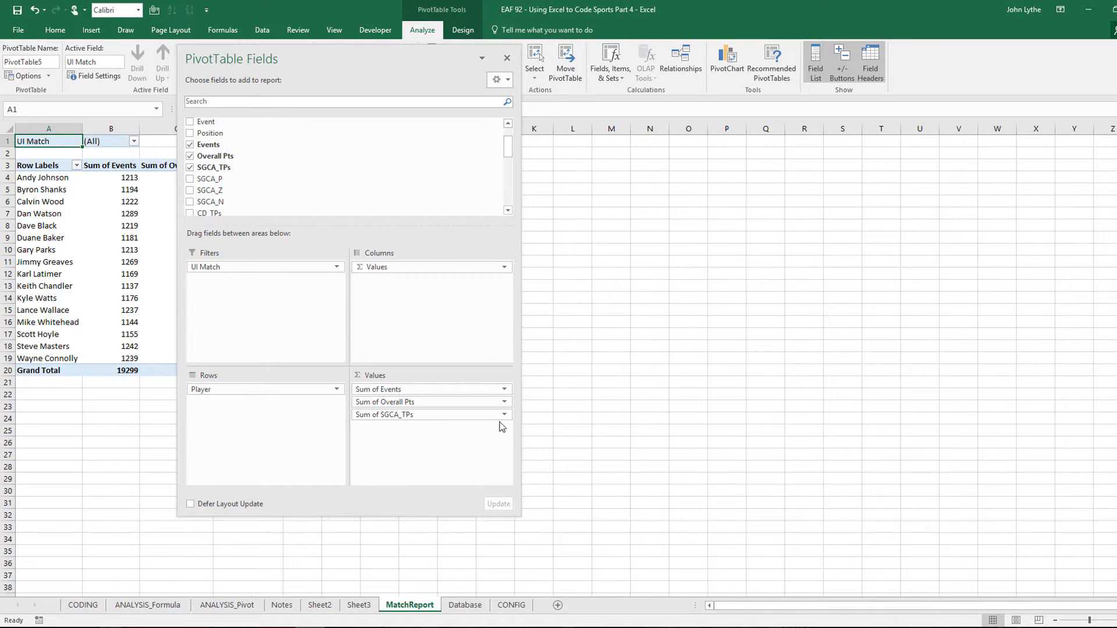
pyautogui.click(509, 210)
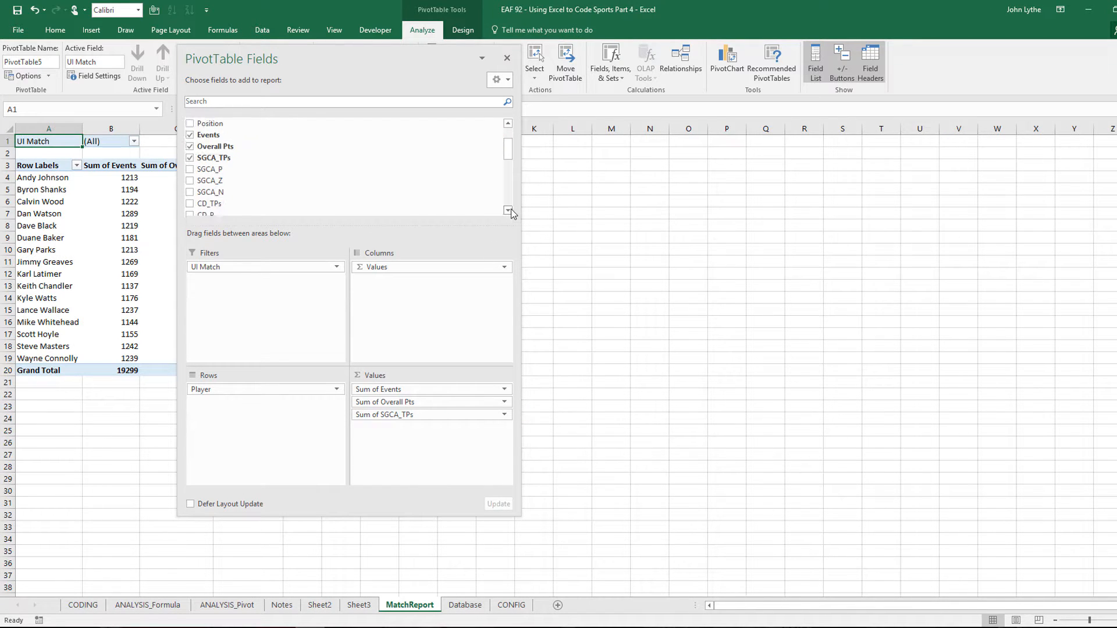
pyautogui.click(509, 210)
pyautogui.click(509, 210)
pyautogui.click(509, 211)
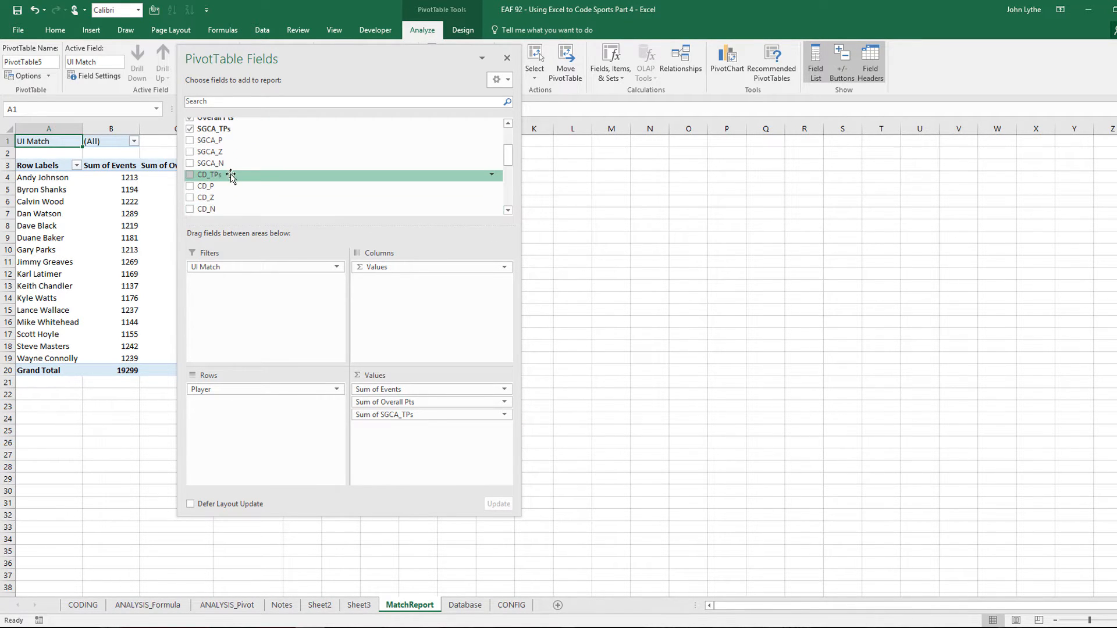
pyautogui.moveTo(231, 182); pyautogui.dragTo(392, 443)
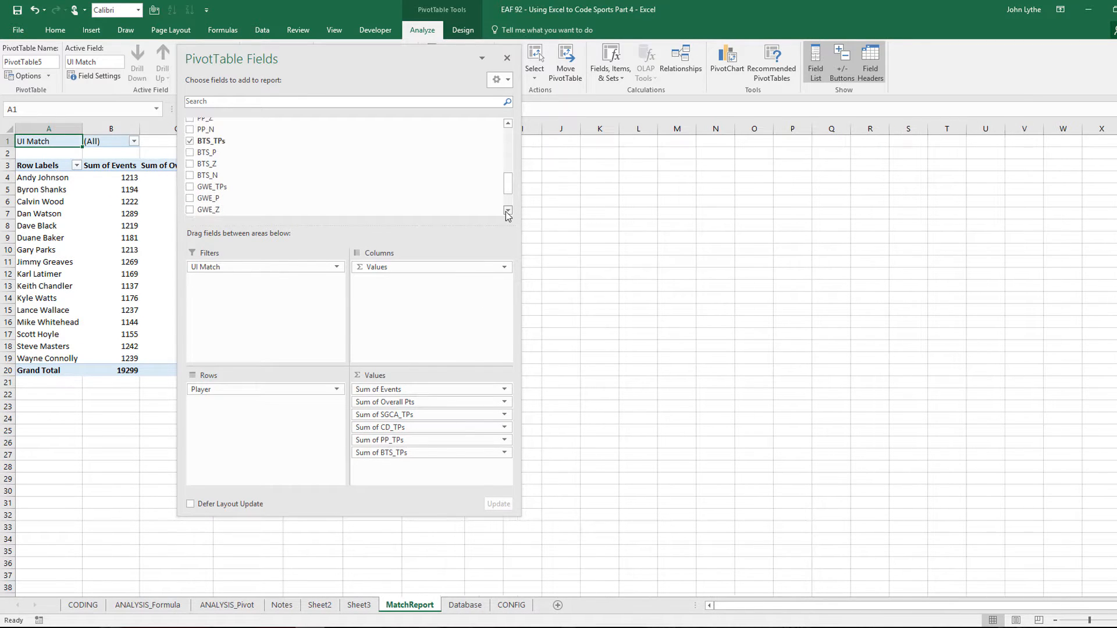
pyautogui.click(508, 211)
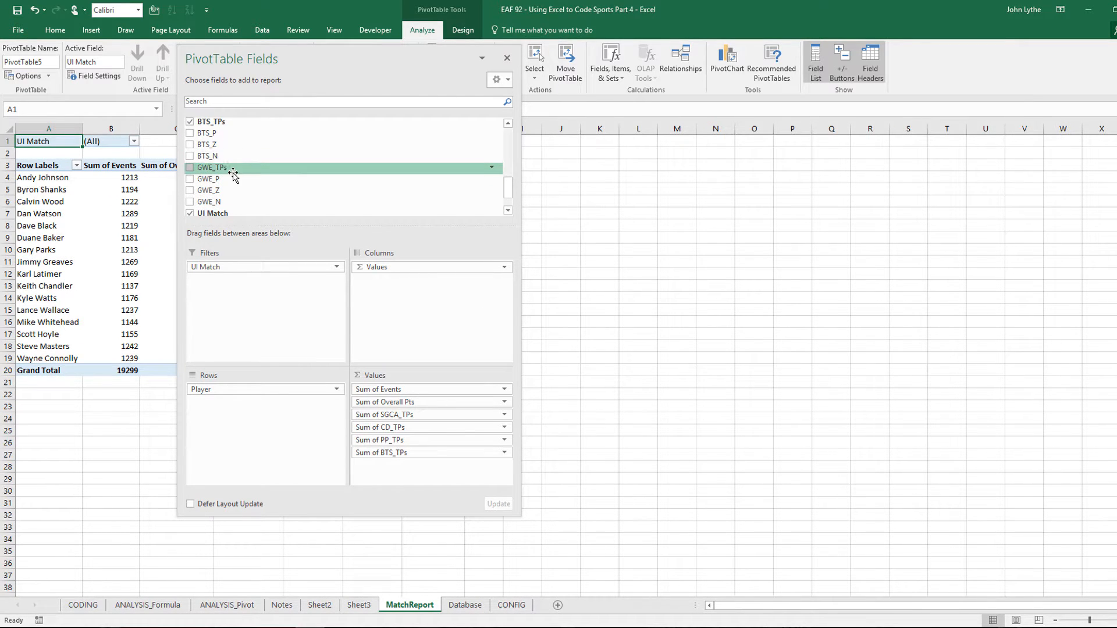
pyautogui.moveTo(233, 170); pyautogui.dragTo(420, 462)
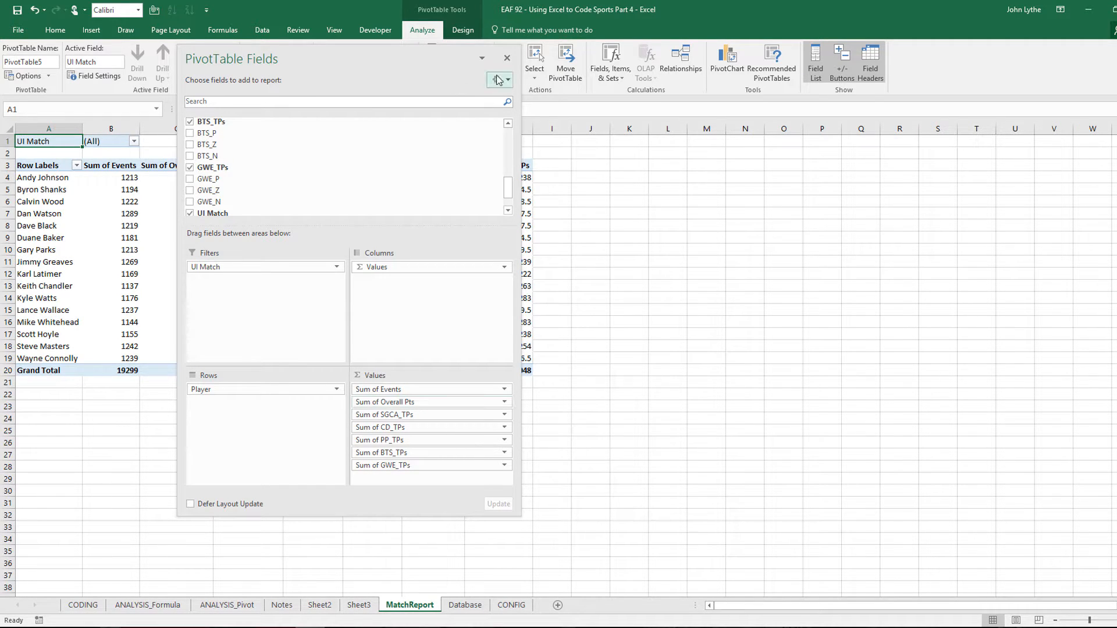
pyautogui.click(507, 58)
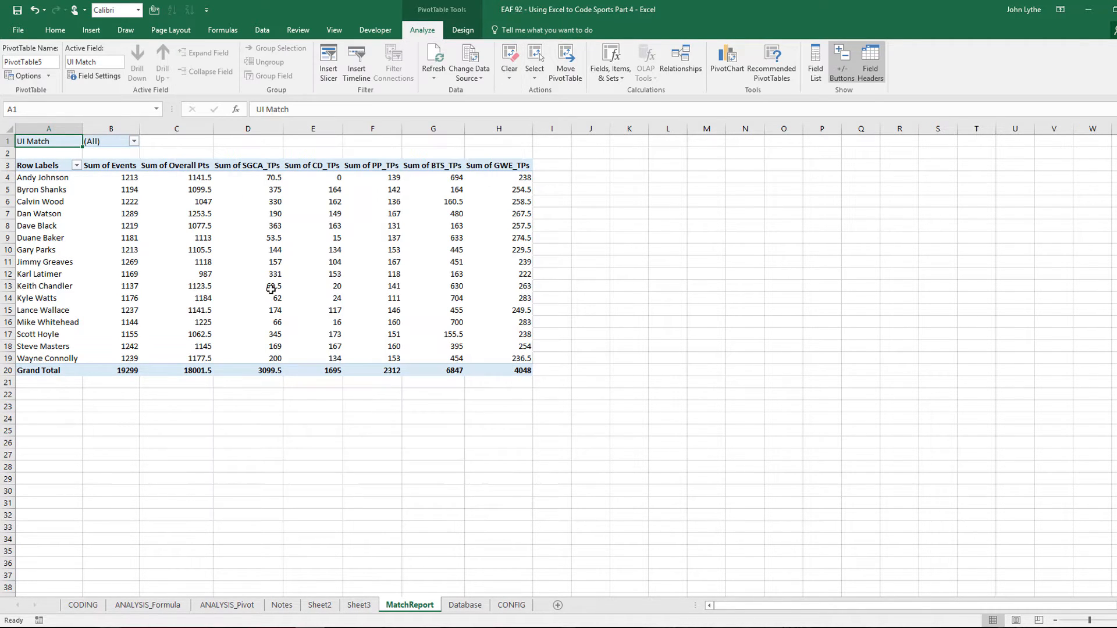
# Change the pivot values to averages shown as numbers with 1 decimal place
pyautogui.rightClick(118, 200)
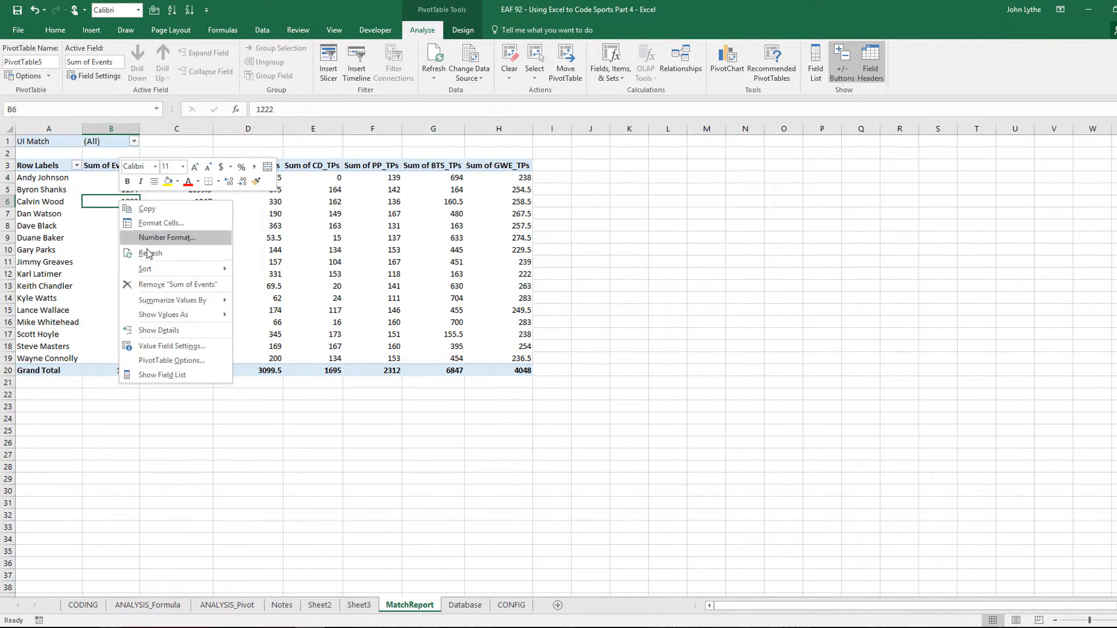
pyautogui.moveTo(170, 300)
pyautogui.click(261, 329)
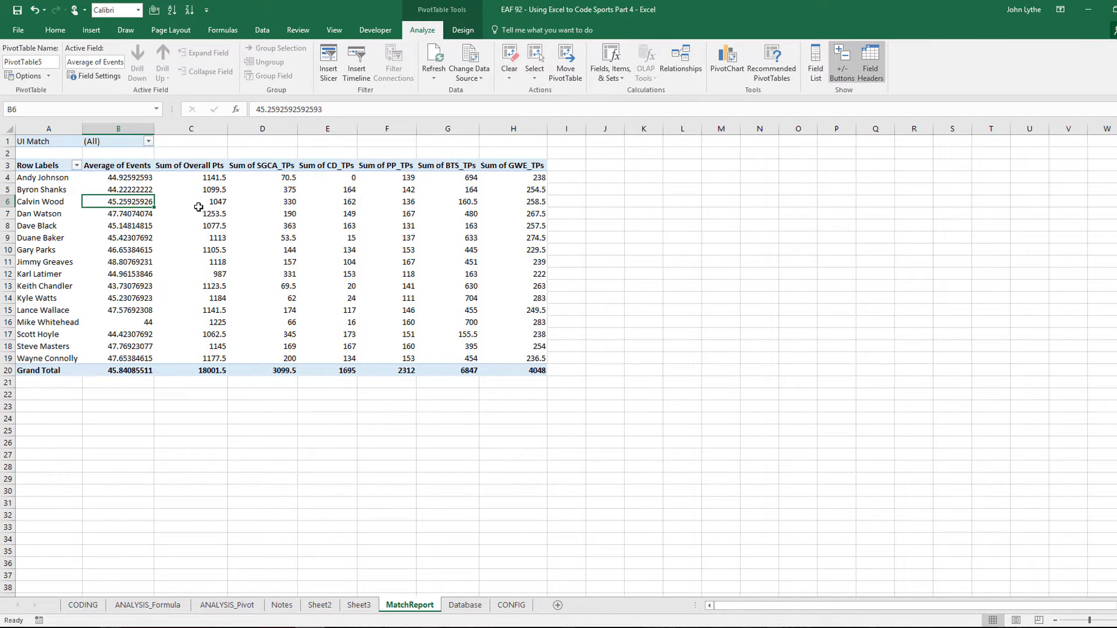
pyautogui.rightClick(111, 200)
pyautogui.click(159, 238)
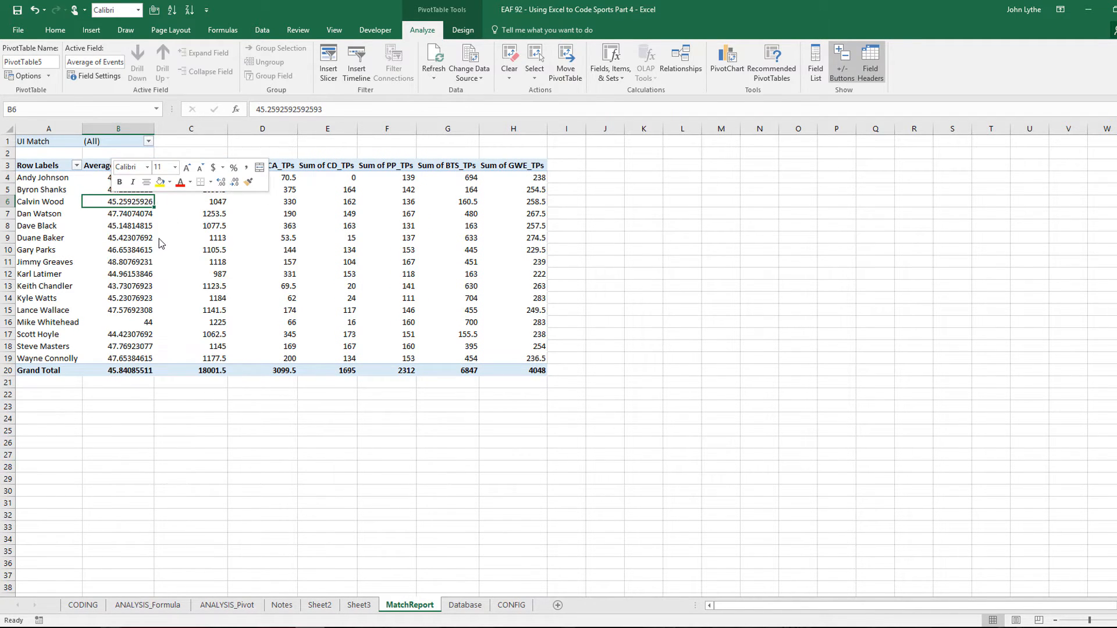
pyautogui.click(46, 154)
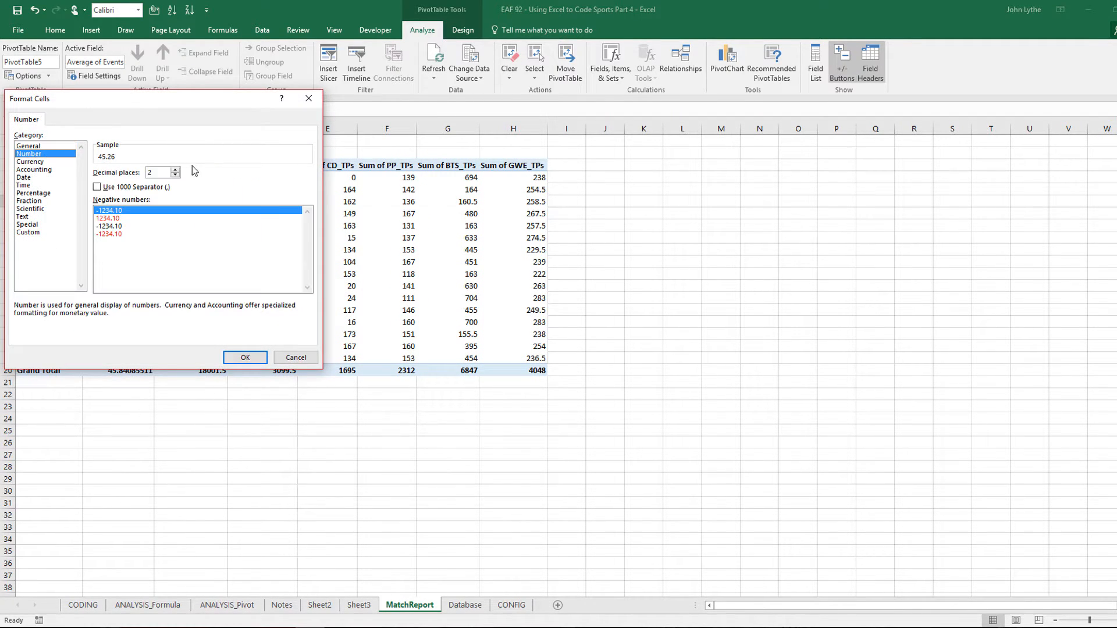
pyautogui.click(175, 175)
pyautogui.click(245, 357)
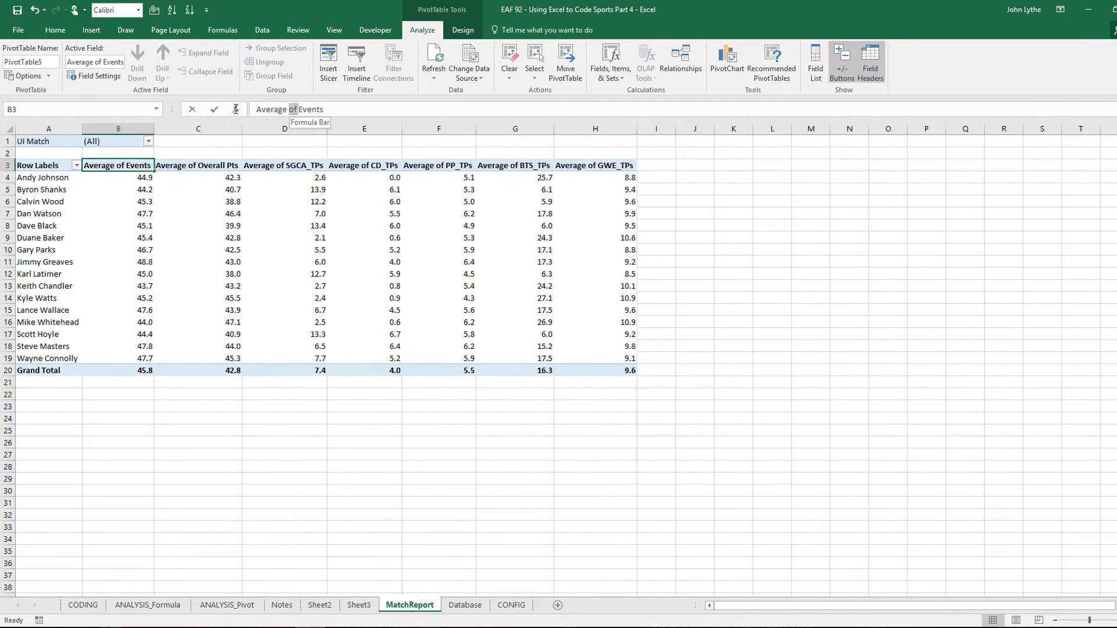
# Rename the Average of Events header to Events and narrow column B
pyautogui.moveTo(292, 108); pyautogui.dragTo(256, 109)
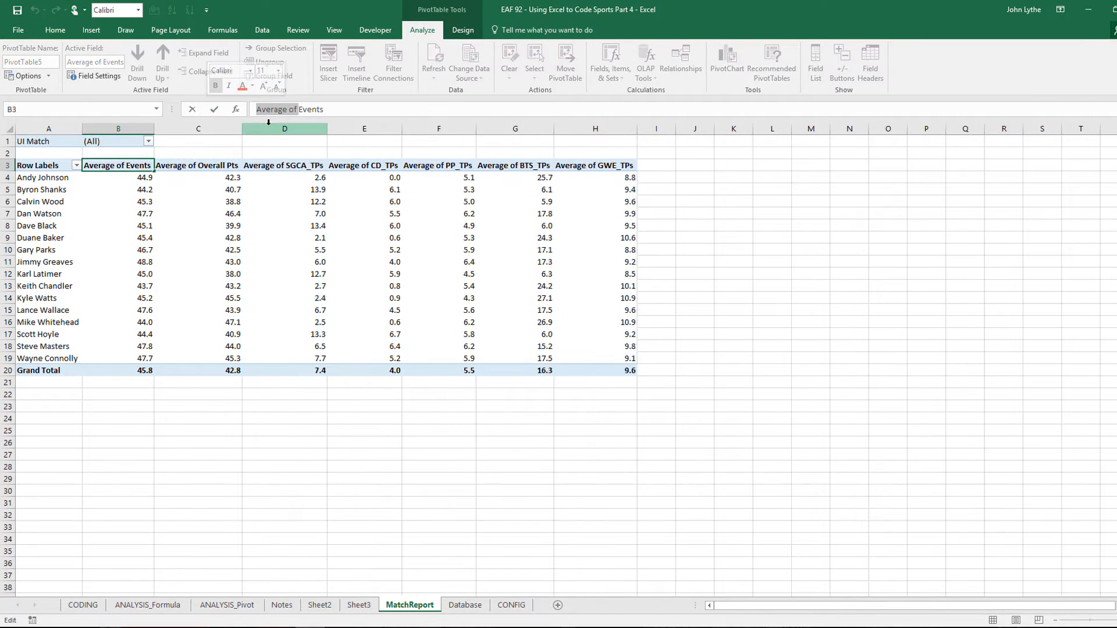
pyautogui.press('Delete')
pyautogui.press('Return')
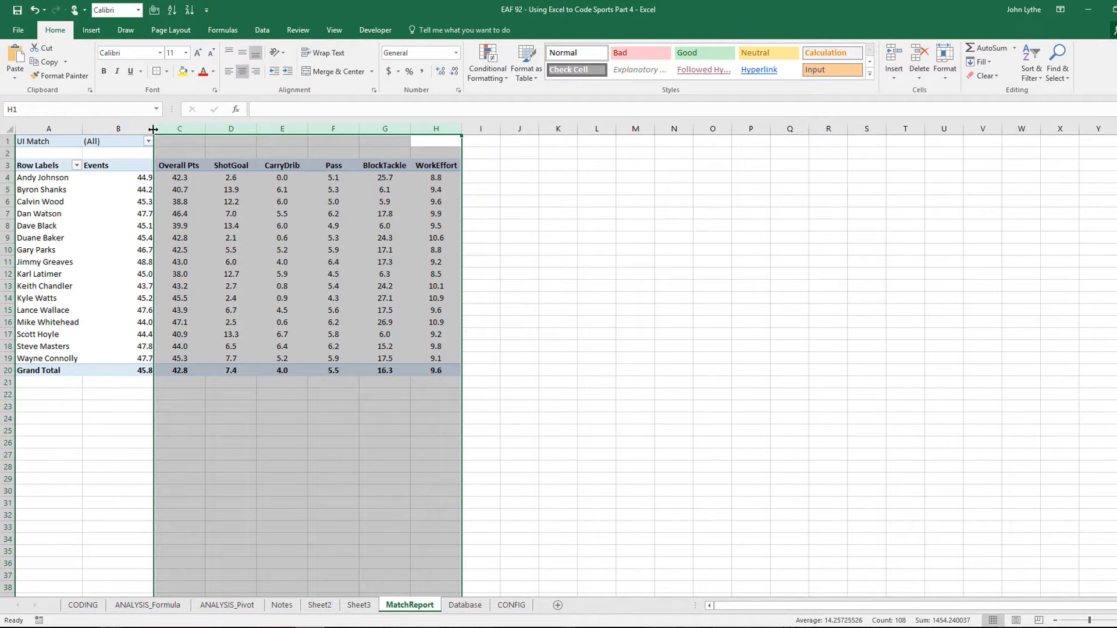
pyautogui.moveTo(153, 129); pyautogui.dragTo(128, 129)
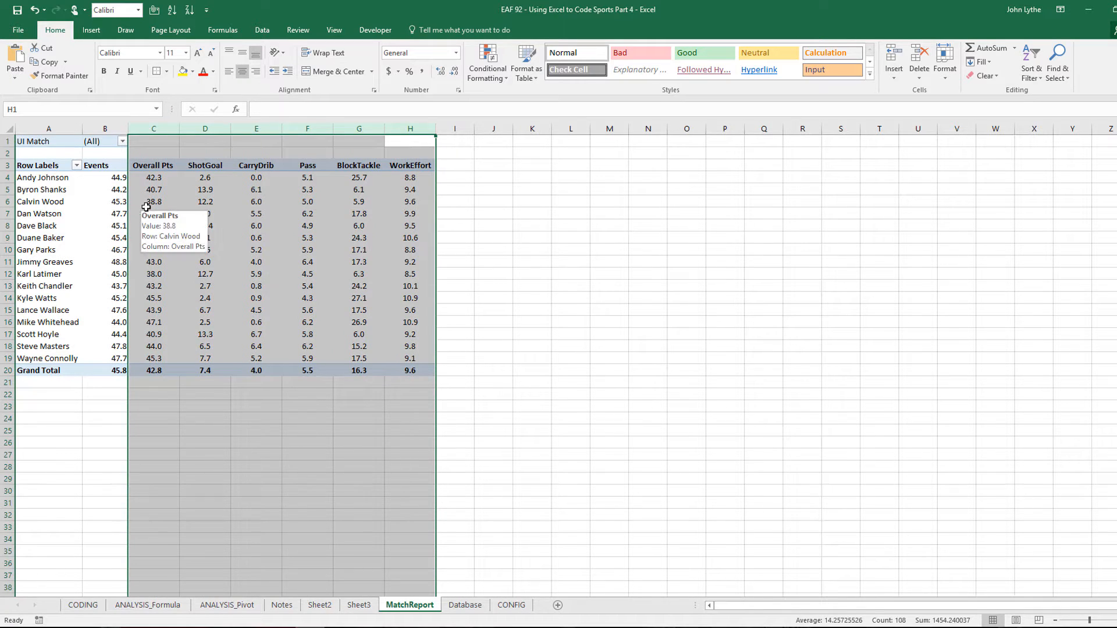
# Uncheck Autofit column widths on update in PivotTable Options
pyautogui.click(146, 207)
pyautogui.rightClick(147, 205)
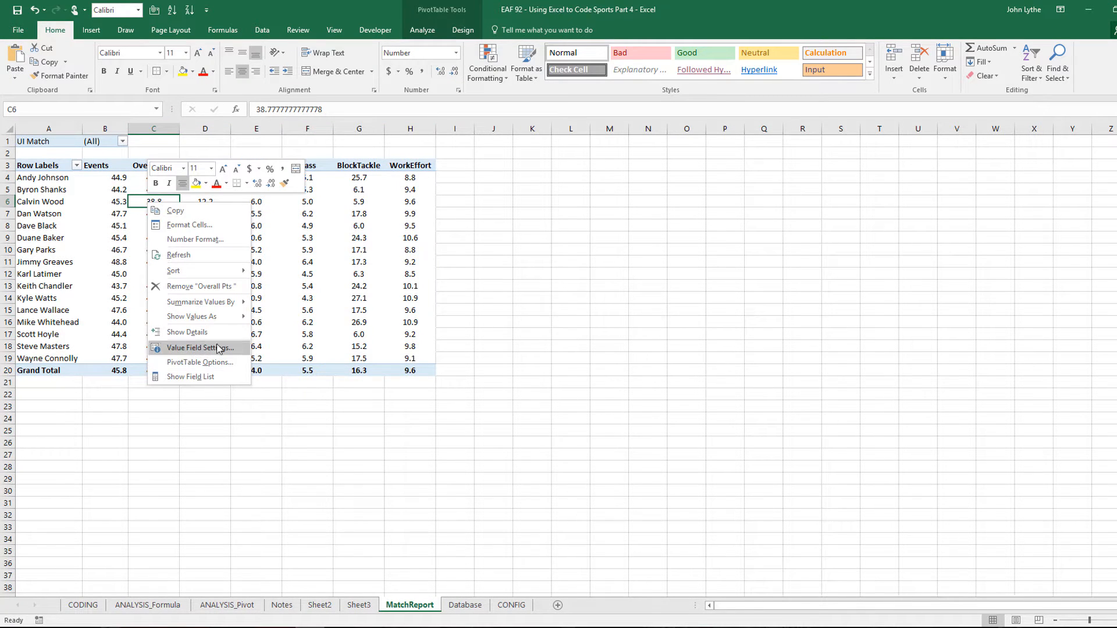
pyautogui.click(195, 360)
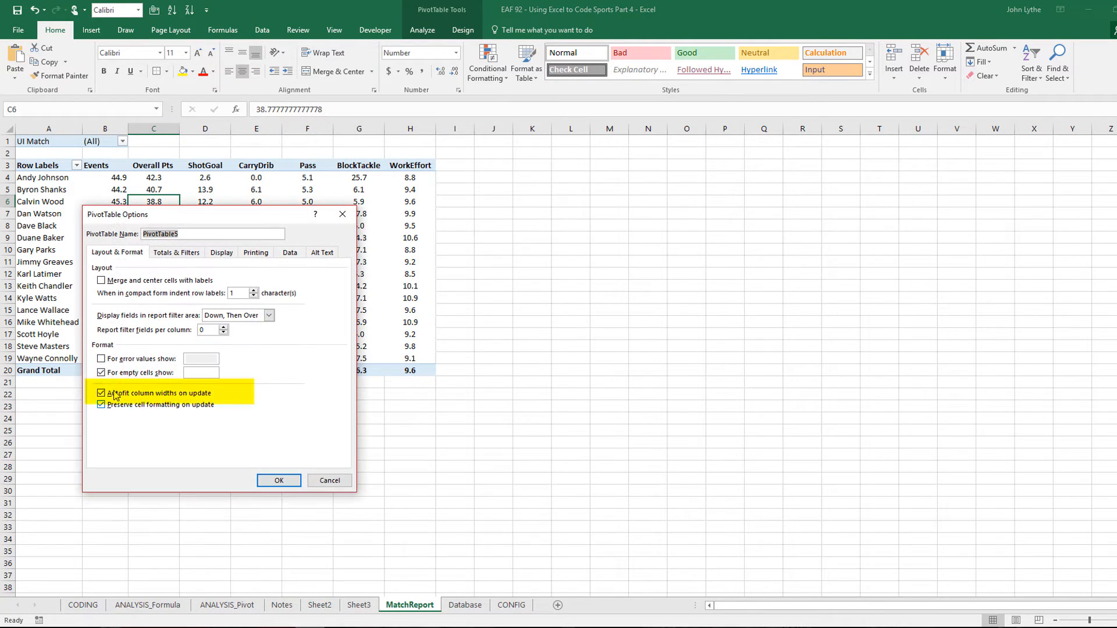
pyautogui.click(101, 394)
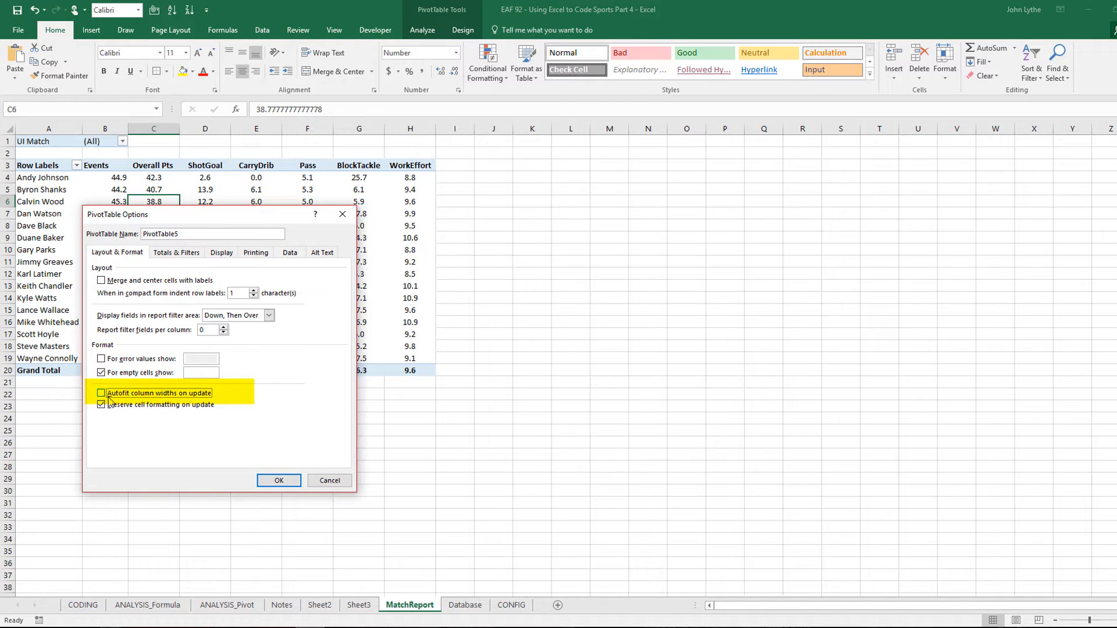
pyautogui.click(278, 481)
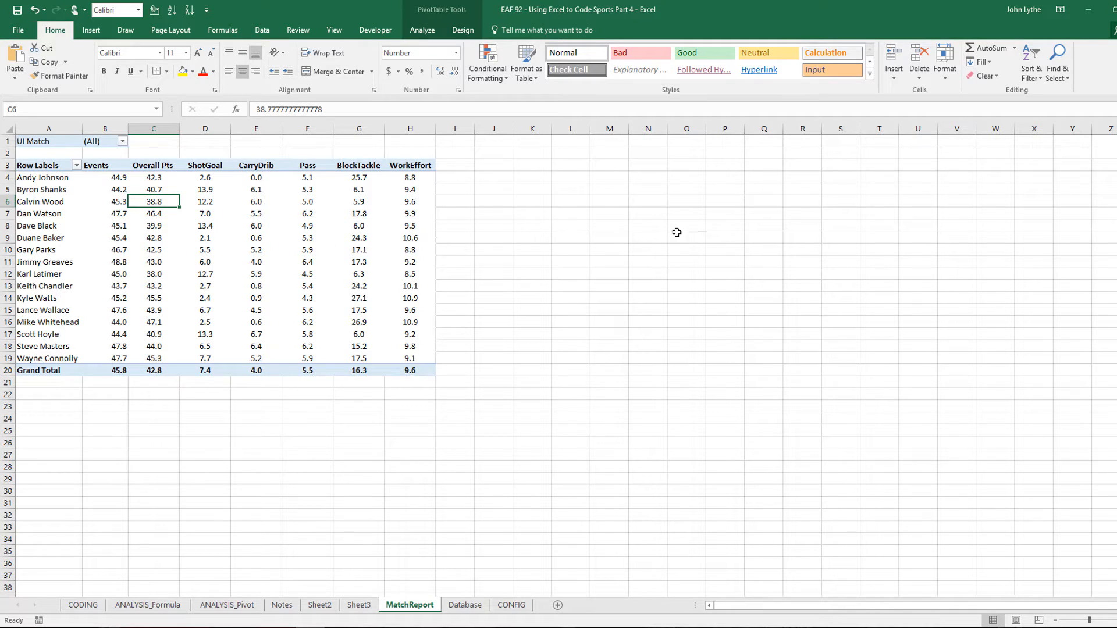
# Filter the pivot's UI Match to 3 Nations Cup-Belgium-09-06-16, then select the player labels
pyautogui.click(123, 141)
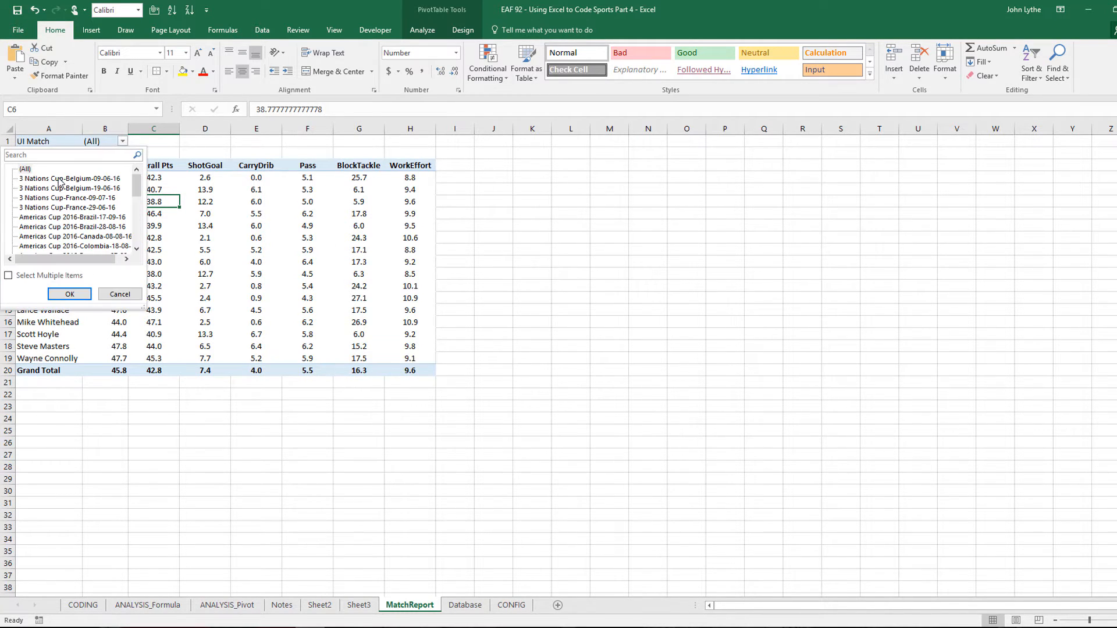
pyautogui.click(60, 181)
pyautogui.click(69, 294)
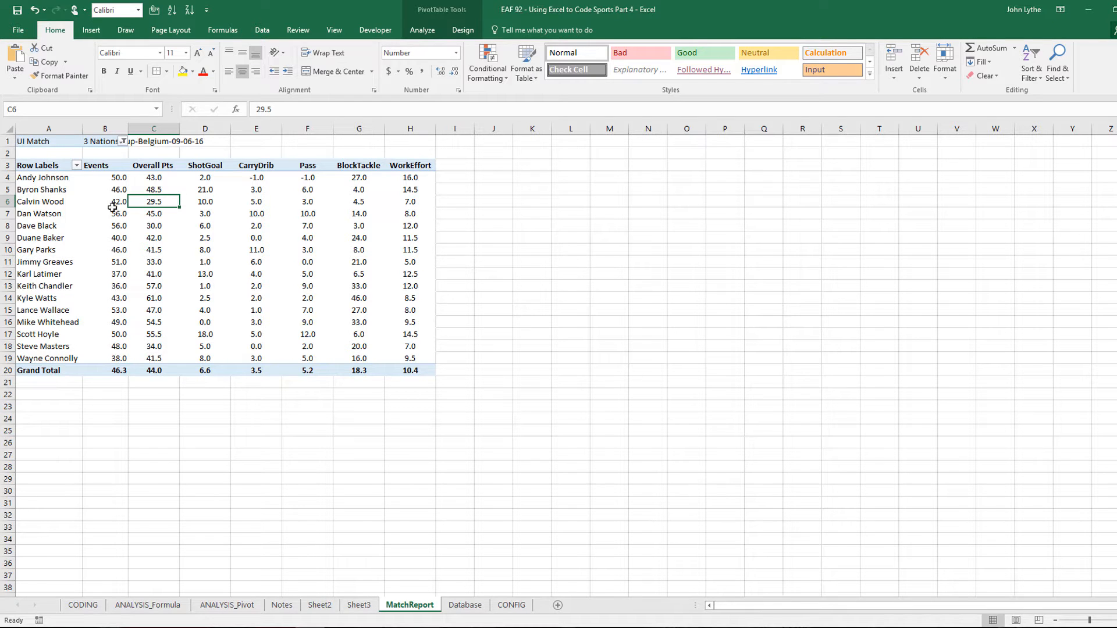
pyautogui.click(52, 220)
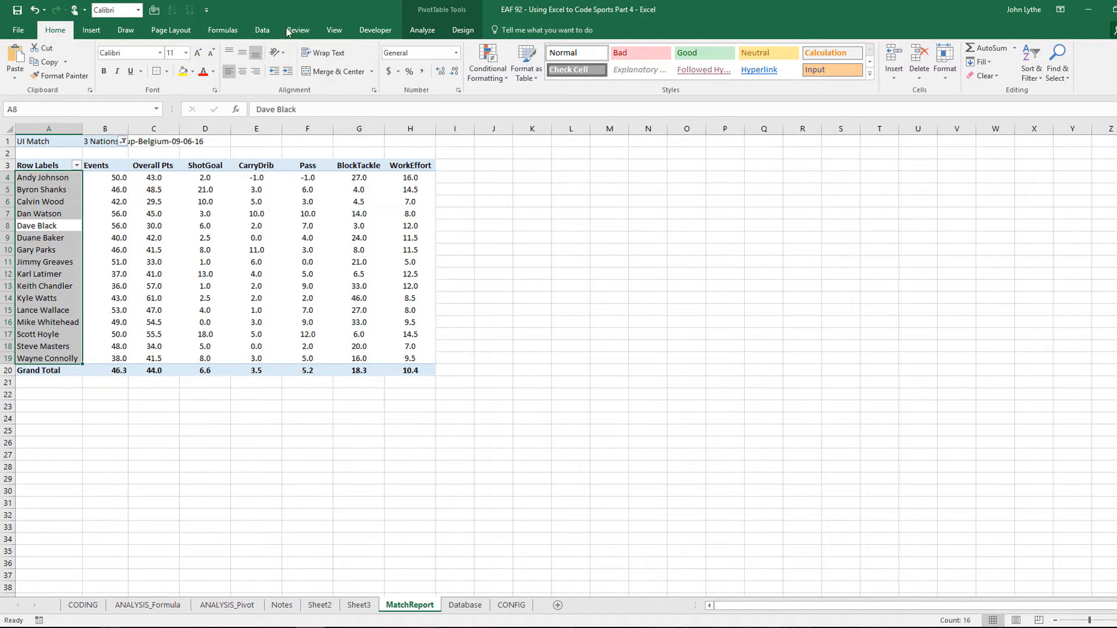
# Add Position to the pivot Rows above Player, giving Defender, Midfield and Striker subtotals
pyautogui.click(463, 30)
pyautogui.click(422, 30)
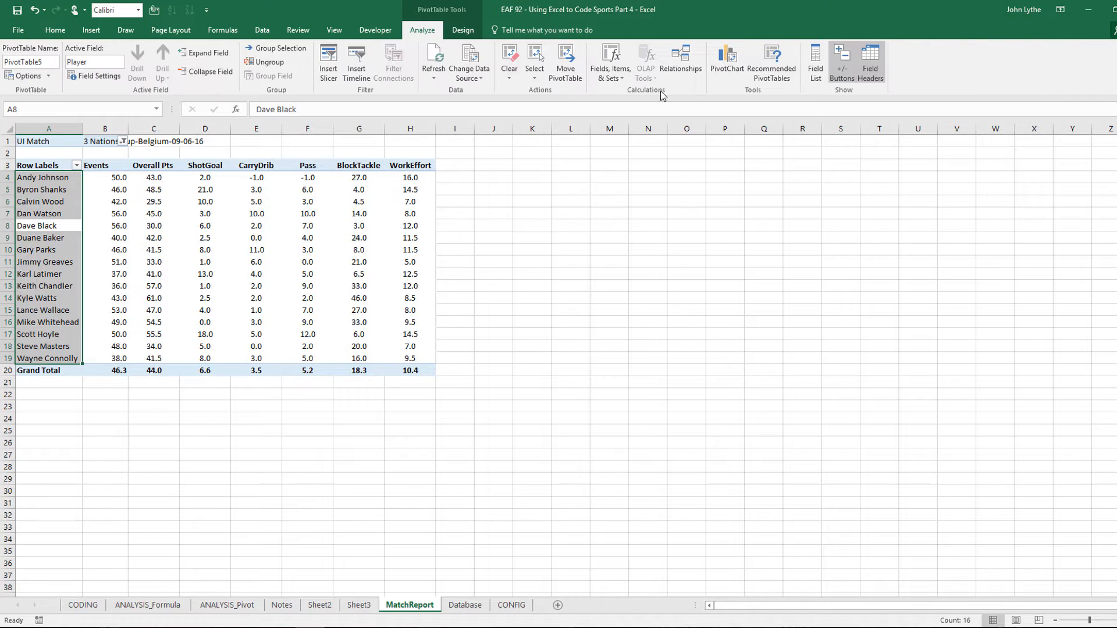
pyautogui.click(815, 61)
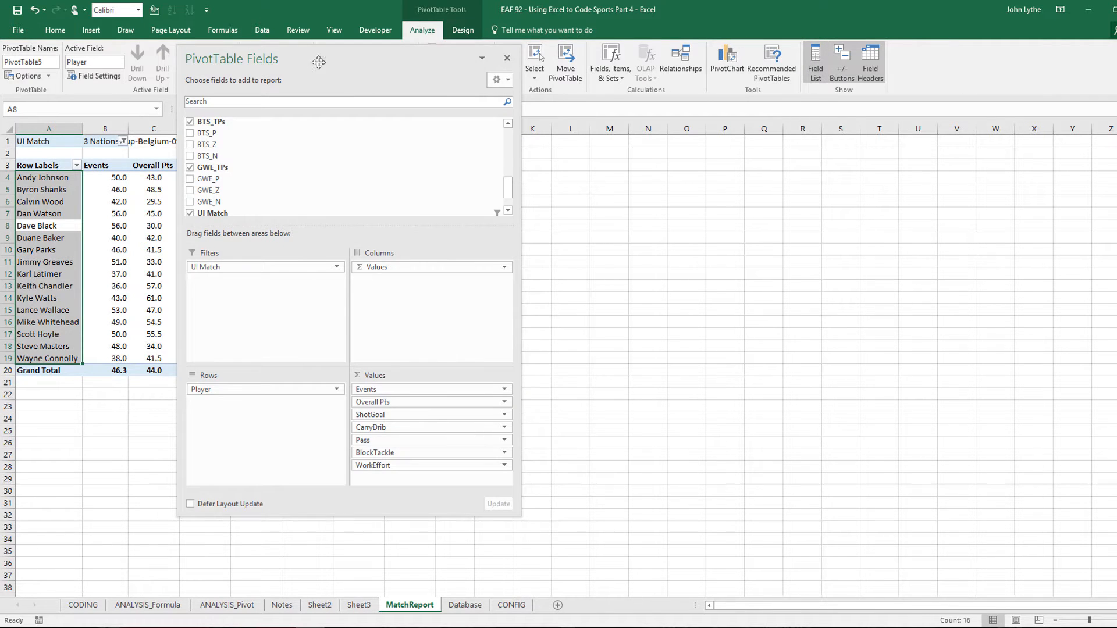
pyautogui.moveTo(319, 61); pyautogui.dragTo(464, 47)
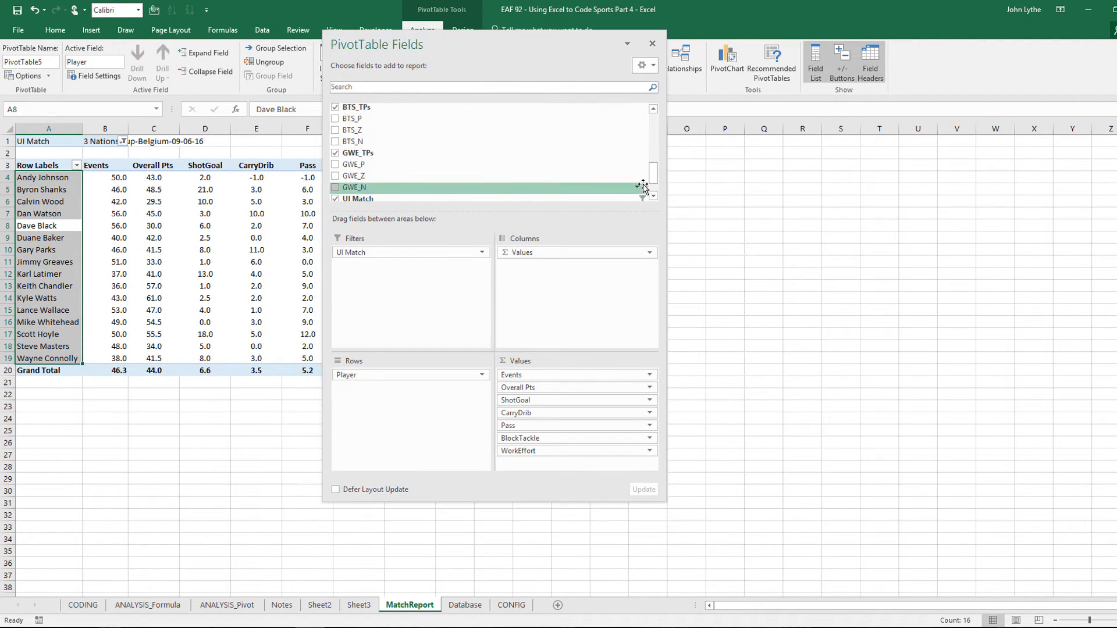
pyautogui.moveTo(655, 175); pyautogui.dragTo(653, 118)
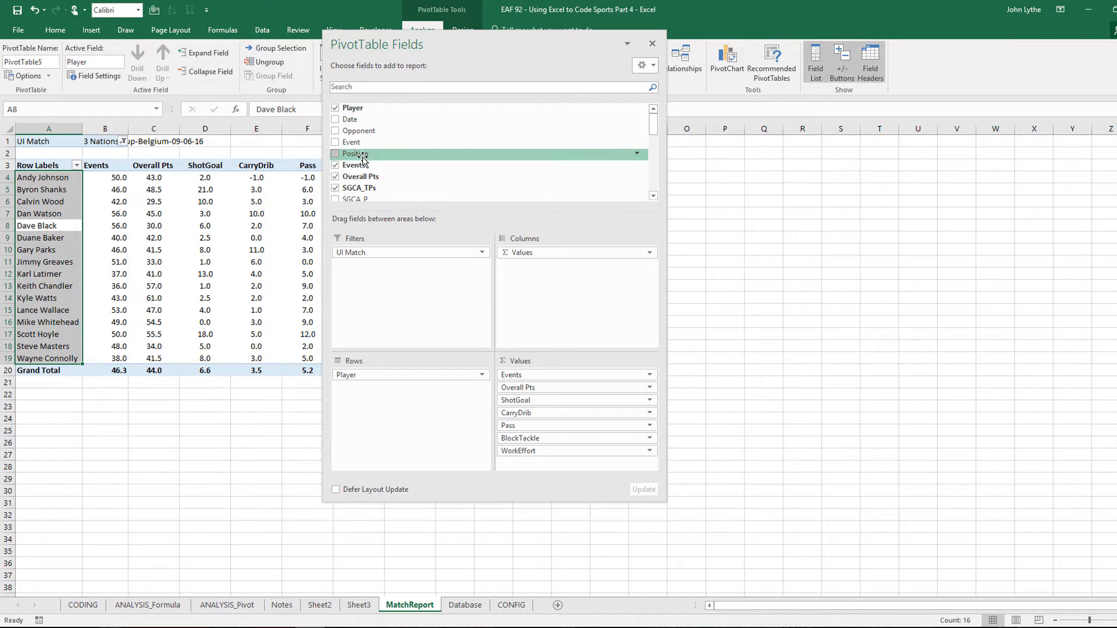
pyautogui.moveTo(364, 165); pyautogui.dragTo(391, 408)
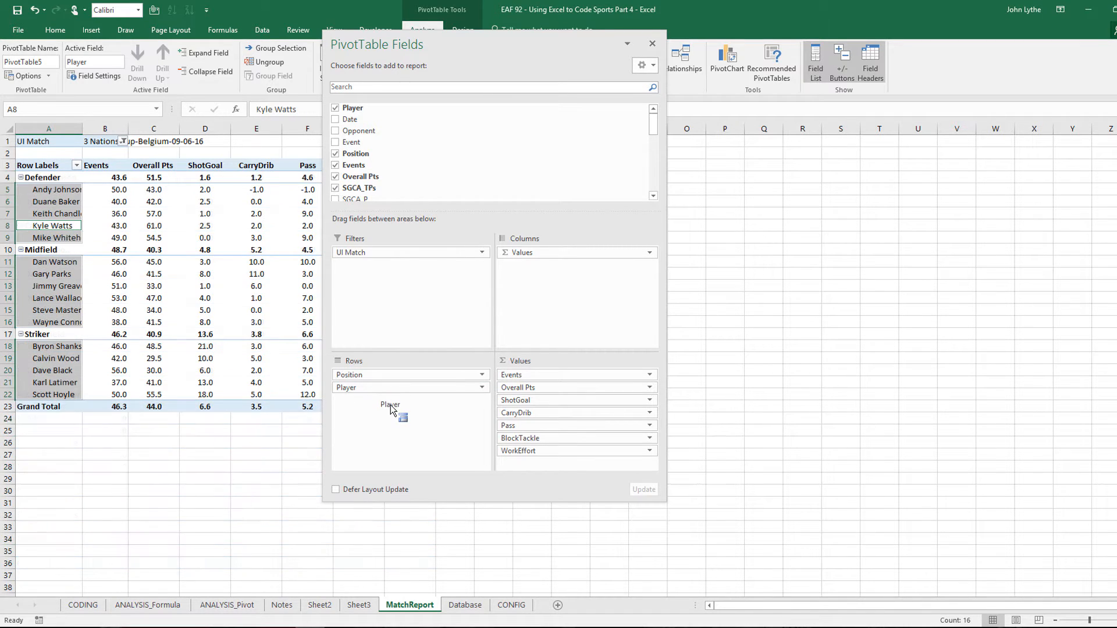
pyautogui.click(652, 43)
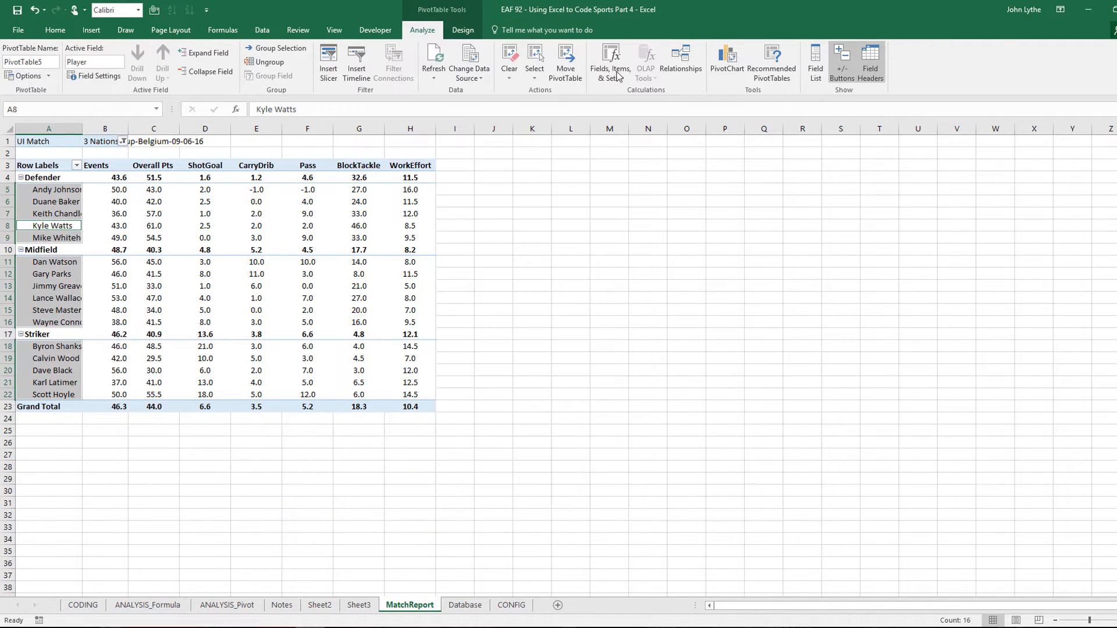
pyautogui.click(81, 287)
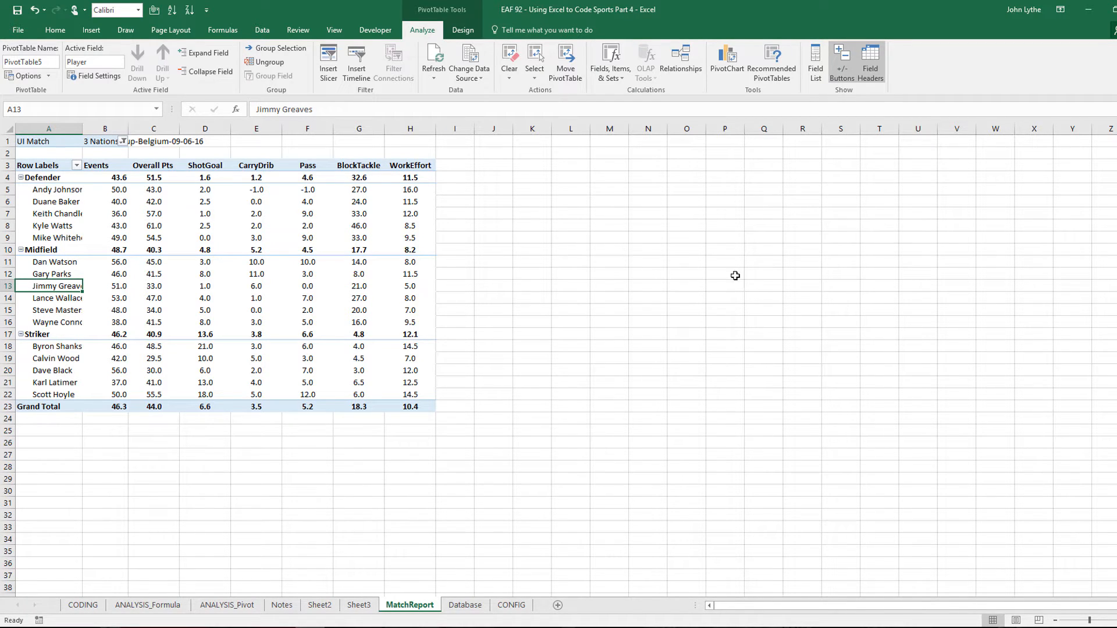
# Sort the Player field descending by Overall Pts within each position
pyautogui.click(38, 249)
pyautogui.rightClick(52, 207)
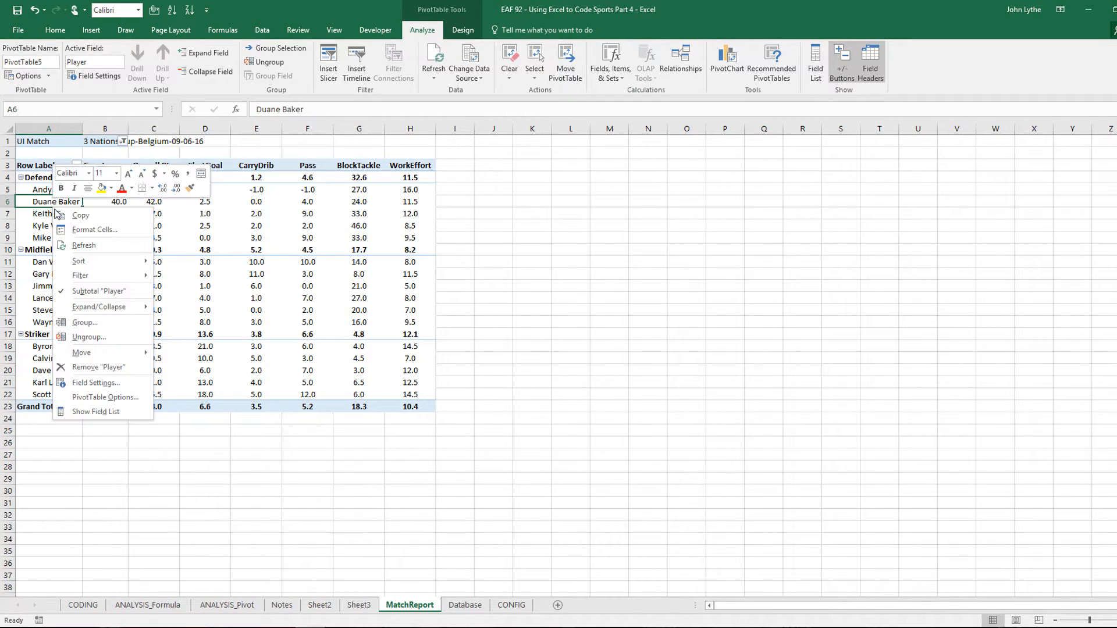
pyautogui.moveTo(114, 266)
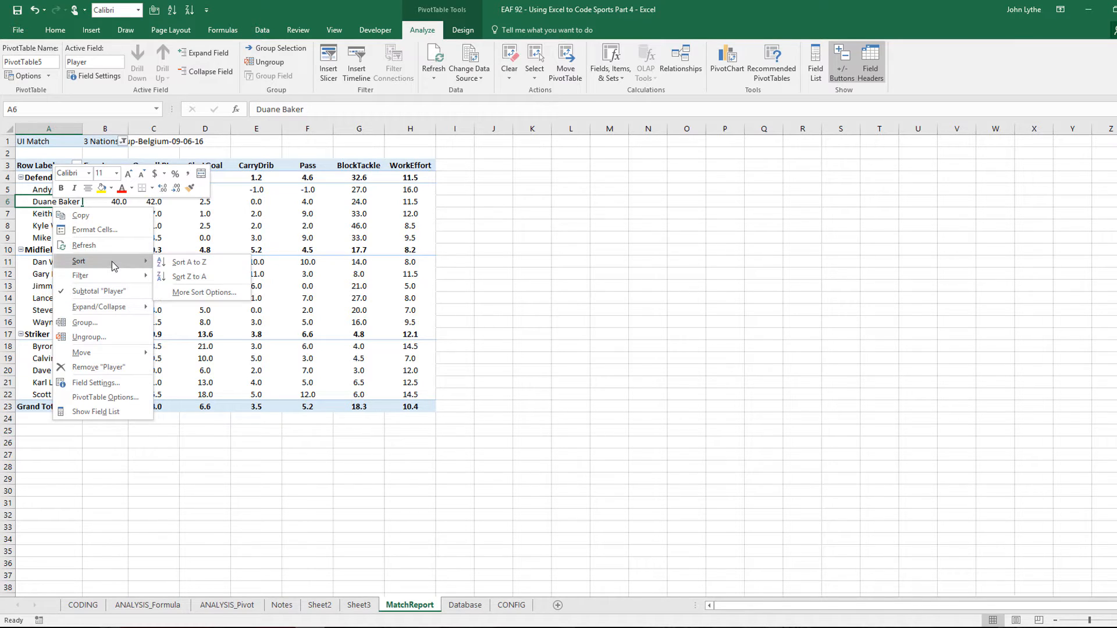
pyautogui.click(180, 292)
pyautogui.click(261, 226)
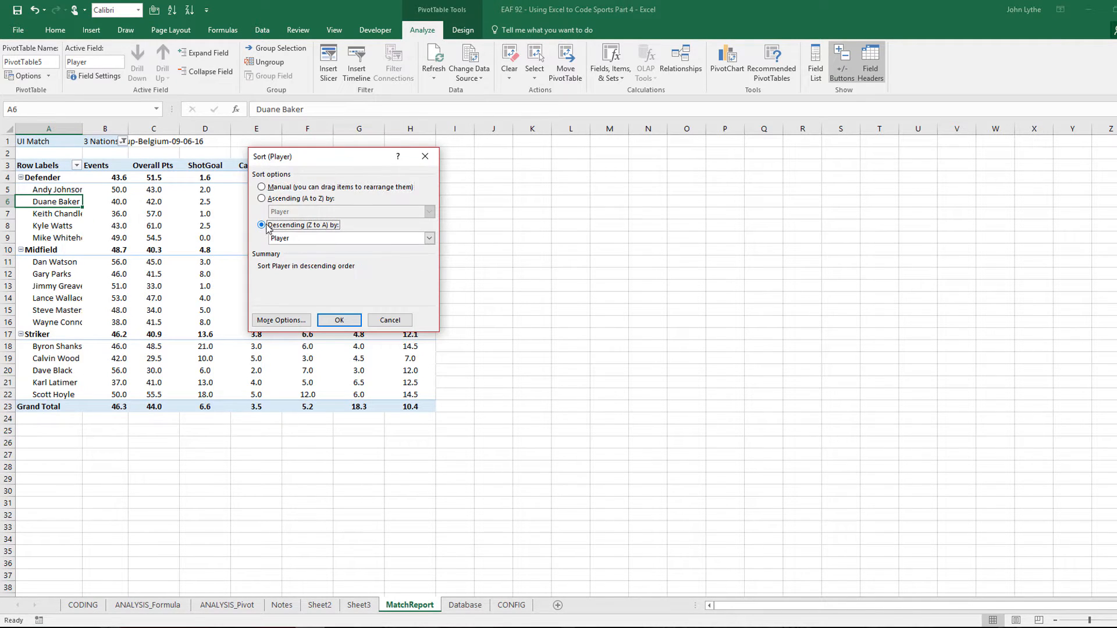
pyautogui.click(394, 242)
pyautogui.click(325, 265)
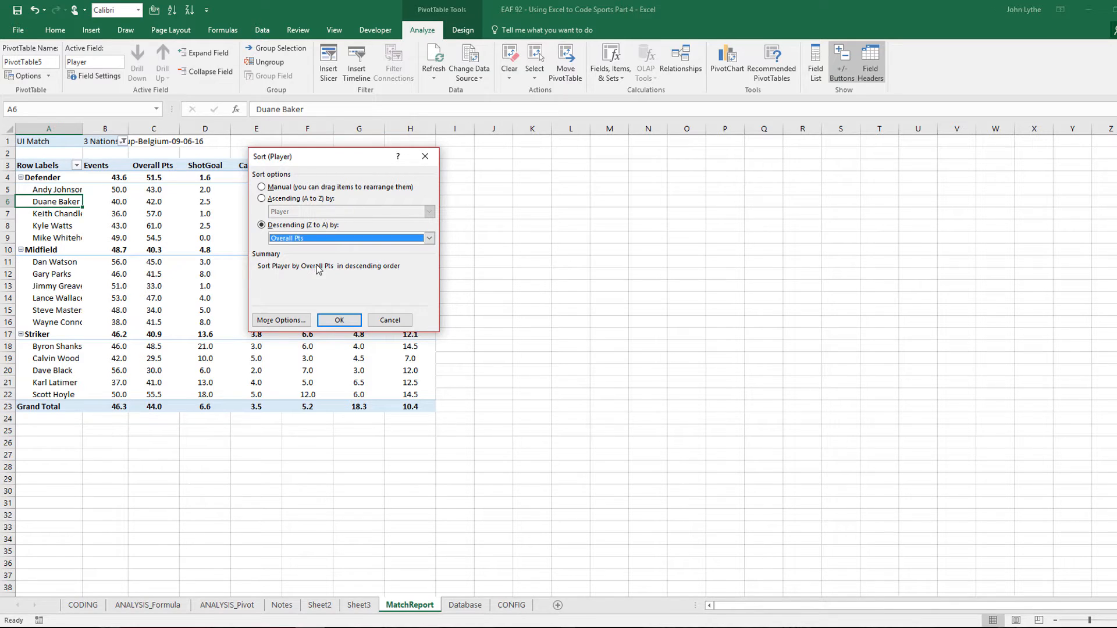
pyautogui.click(339, 320)
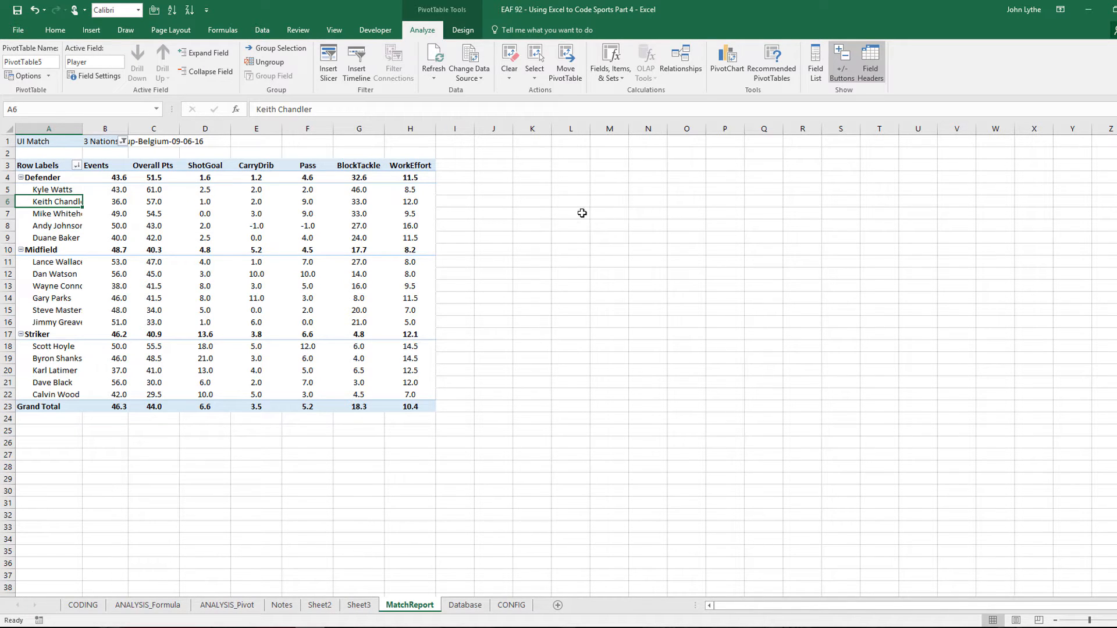
# Apply the grey Medium PivotTable style to the MatchReport pivot
pyautogui.click(463, 31)
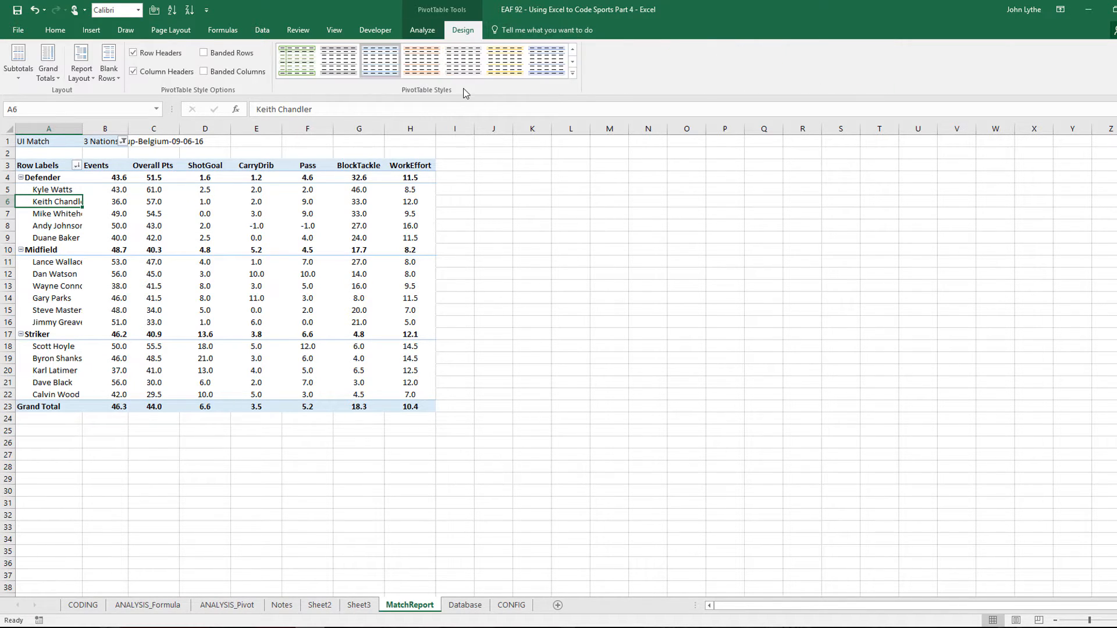
pyautogui.click(570, 74)
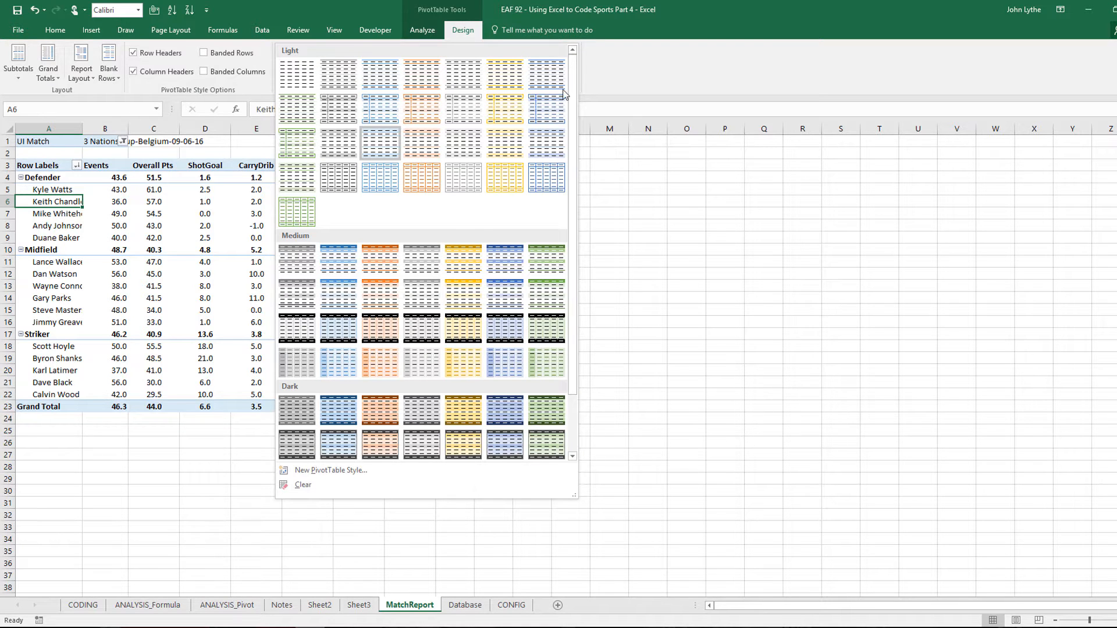
pyautogui.click(424, 260)
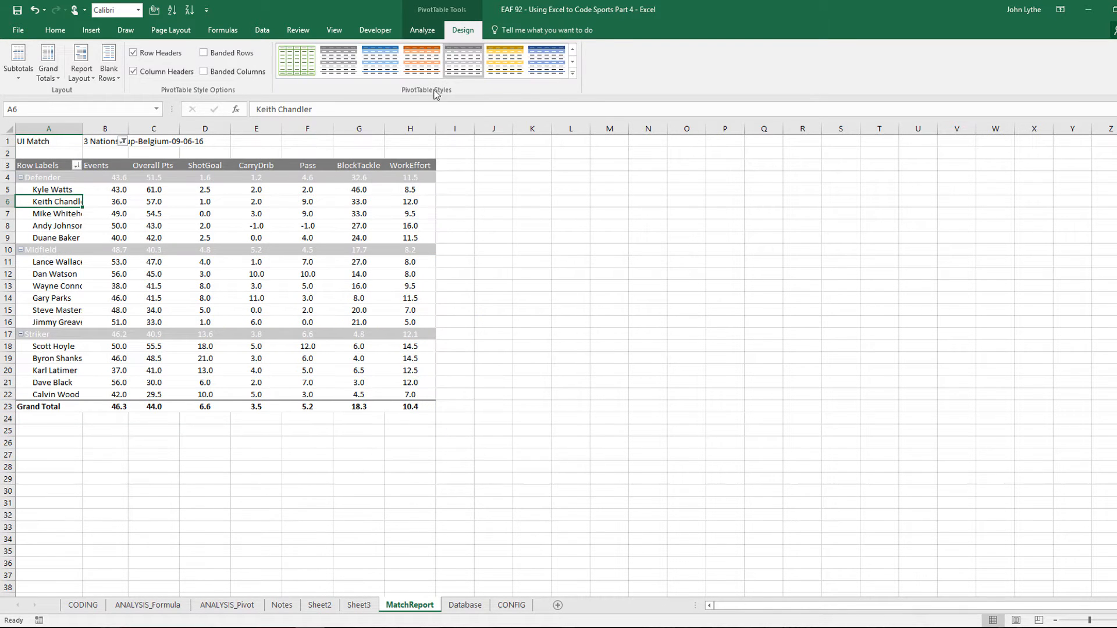
pyautogui.click(572, 73)
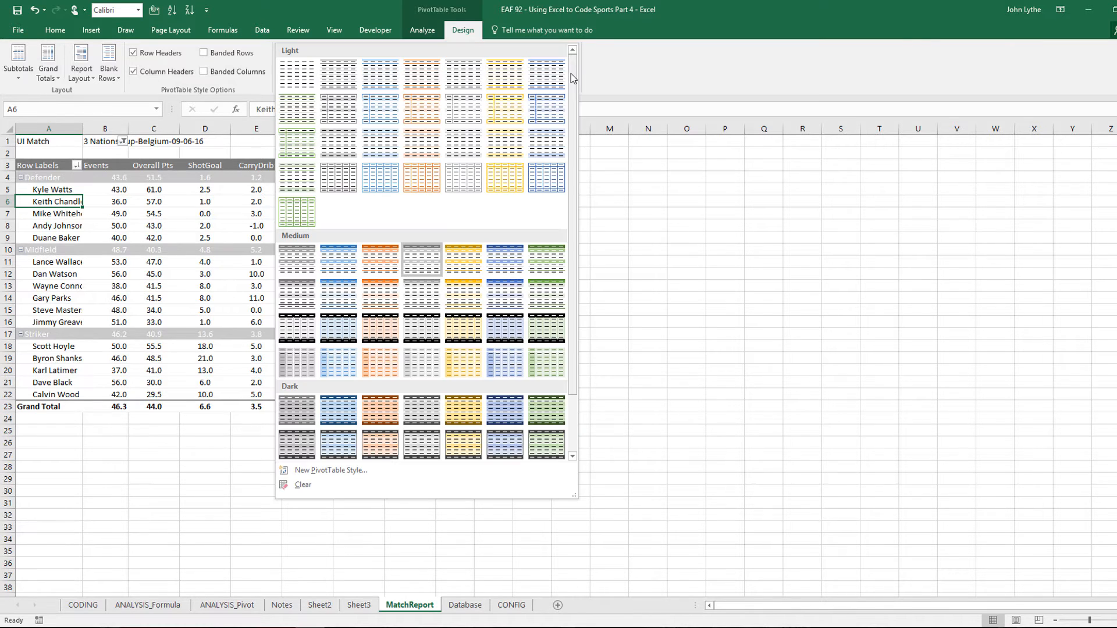
pyautogui.click(301, 262)
pyautogui.click(536, 260)
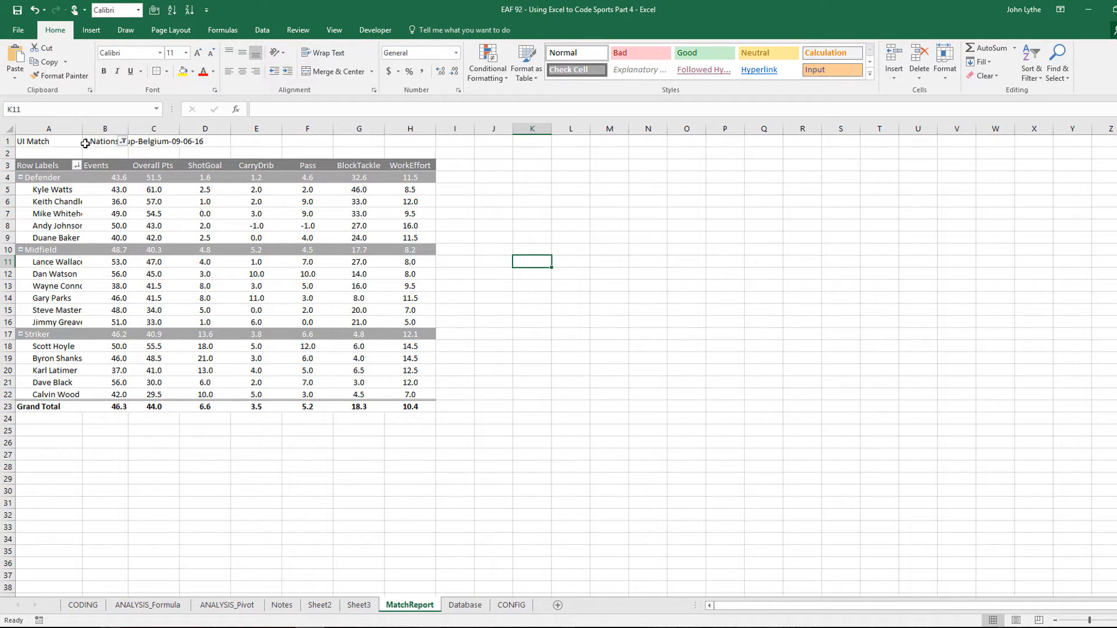
# Filter the pivot to Americas Cup 2016-Brazil-28-08-16 and widen column A
pyautogui.click(122, 142)
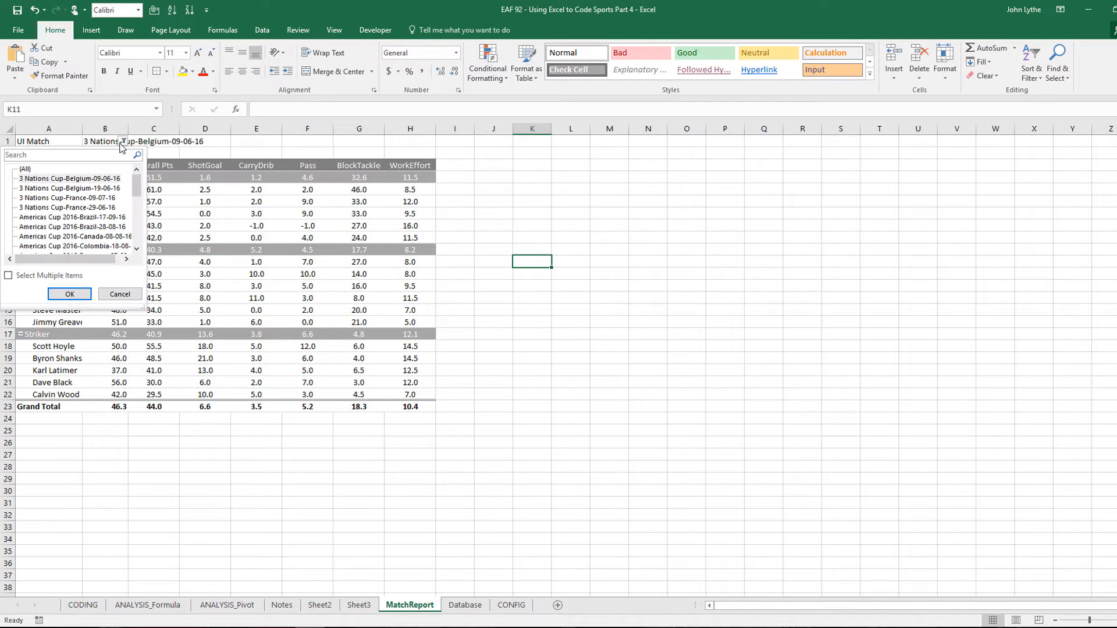
pyautogui.click(38, 227)
pyautogui.click(82, 295)
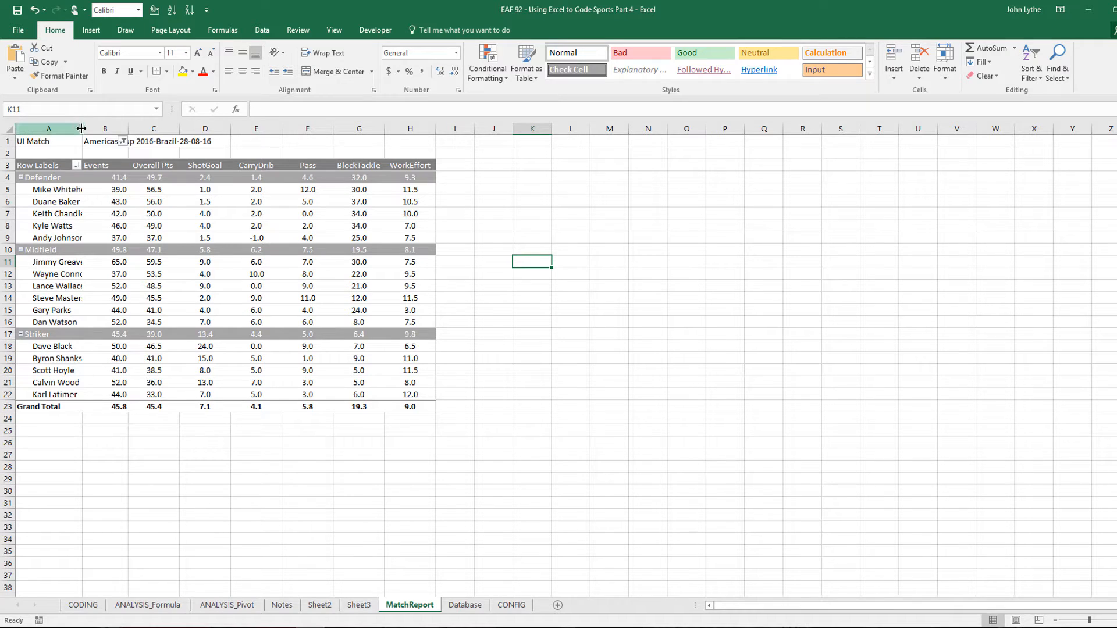
pyautogui.moveTo(82, 127); pyautogui.dragTo(137, 135)
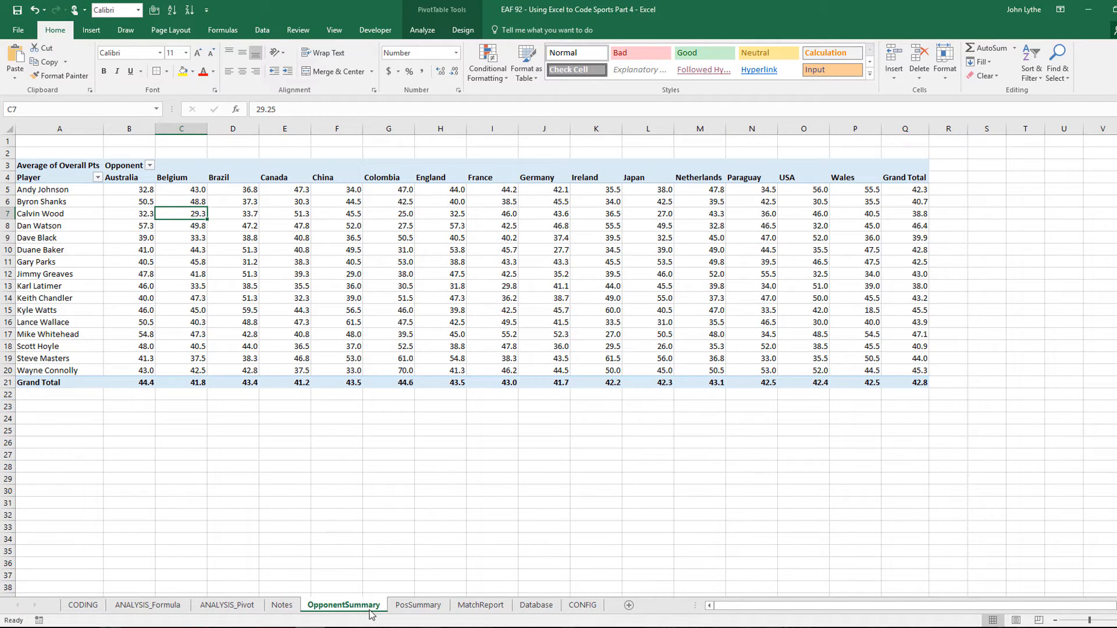
# Hide the OpponentSummary, PosSummary and MatchReport sheets together
pyautogui.keyDown('ctrl'); pyautogui.click(437, 609); pyautogui.keyUp('ctrl')
pyautogui.keyDown('ctrl'); pyautogui.click(482, 609); pyautogui.keyUp('ctrl')
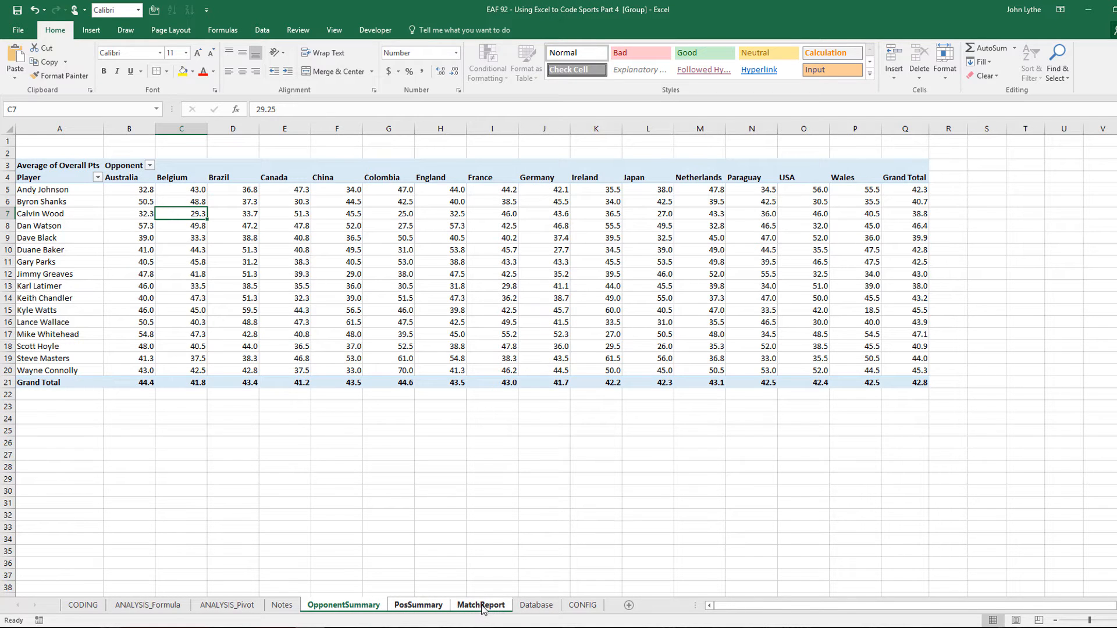
pyautogui.rightClick(482, 608)
pyautogui.click(515, 558)
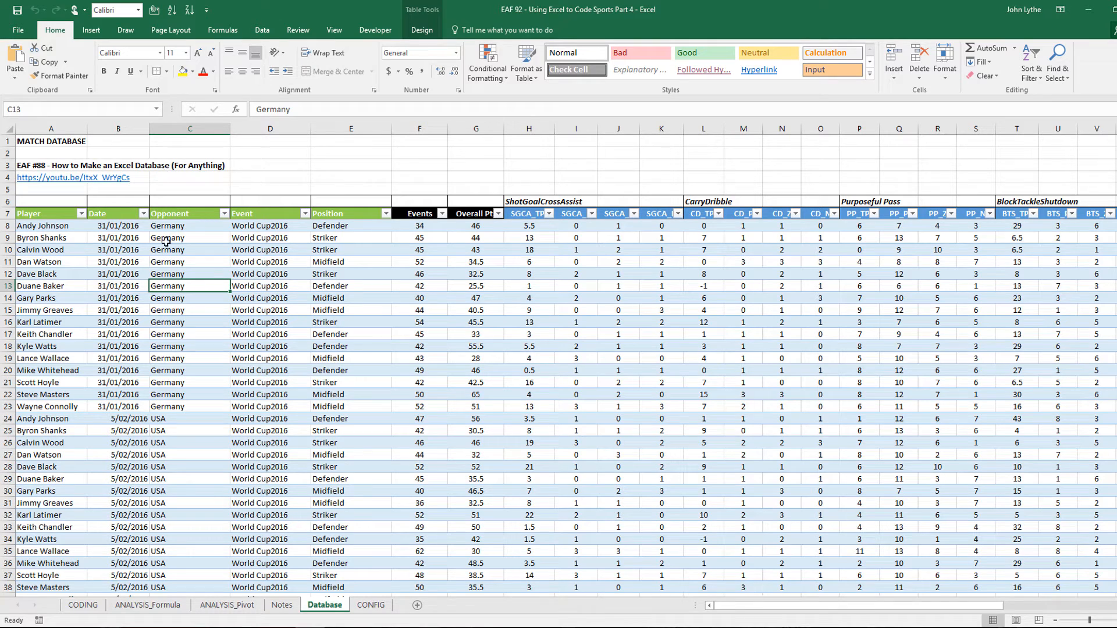
# Create a TBLData pivot on a new sheet with UI Match in Rows
pyautogui.click(82, 321)
pyautogui.click(92, 30)
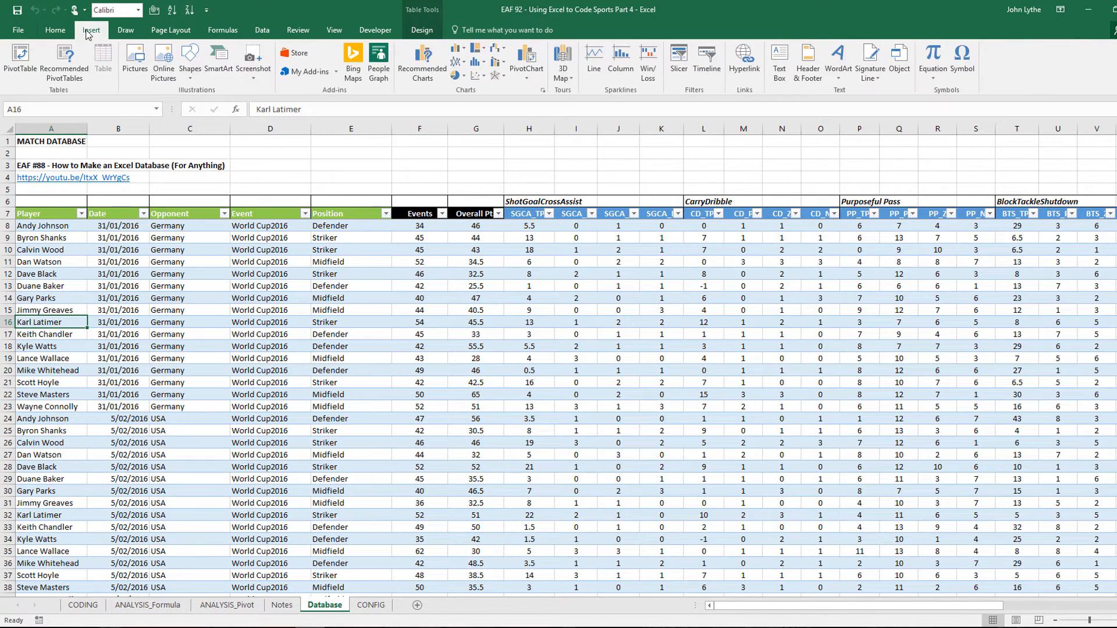
pyautogui.click(20, 58)
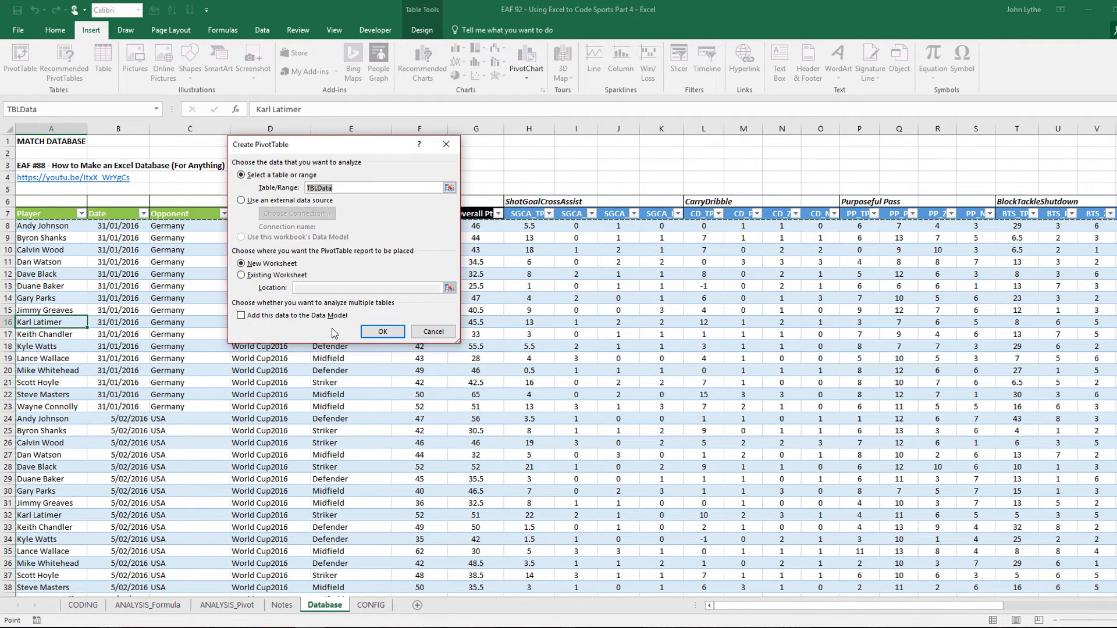
pyautogui.click(383, 331)
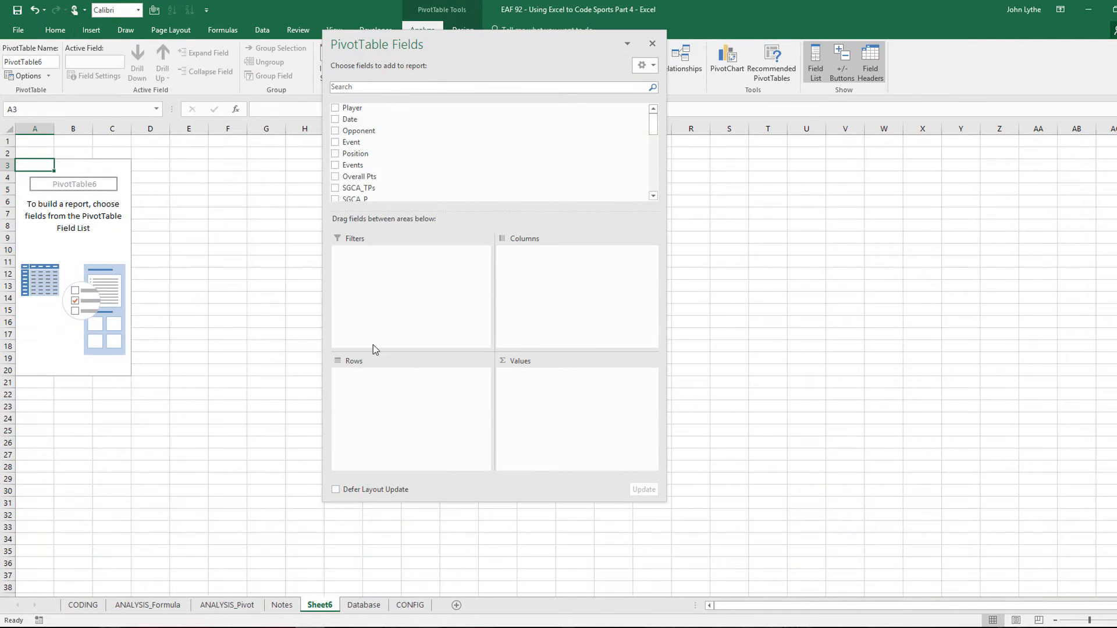
pyautogui.scroll(-10, 373, 157)
pyautogui.moveTo(366, 169); pyautogui.dragTo(424, 393)
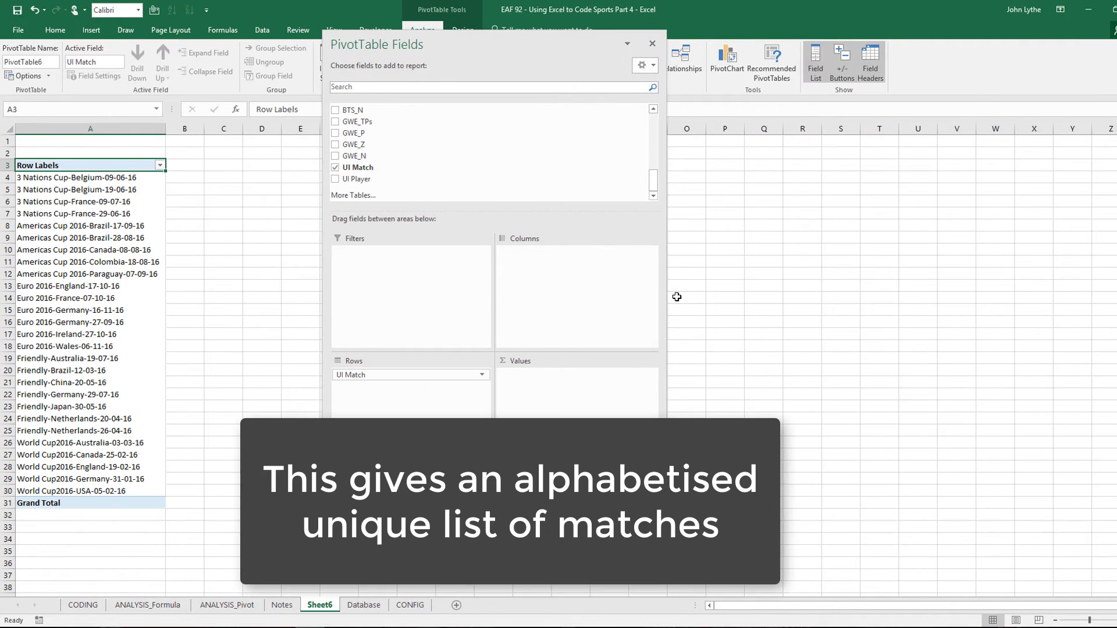
# Copy the pivot's list of match names and go to the CONFIG sheet
pyautogui.moveTo(42, 177); pyautogui.dragTo(79, 485)
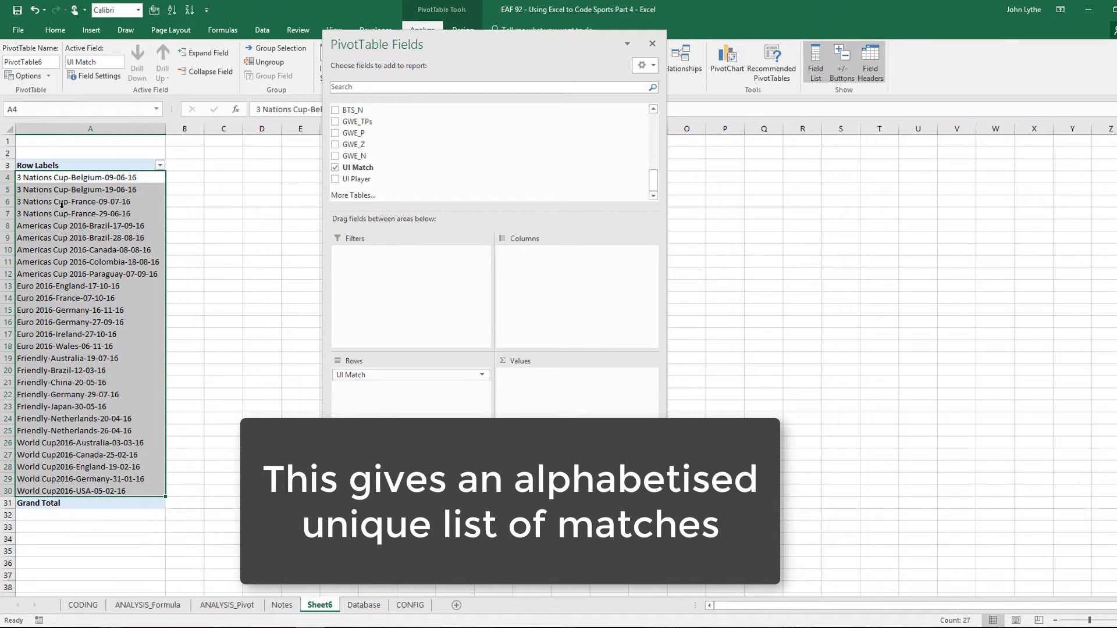
pyautogui.rightClick(69, 203)
pyautogui.click(86, 213)
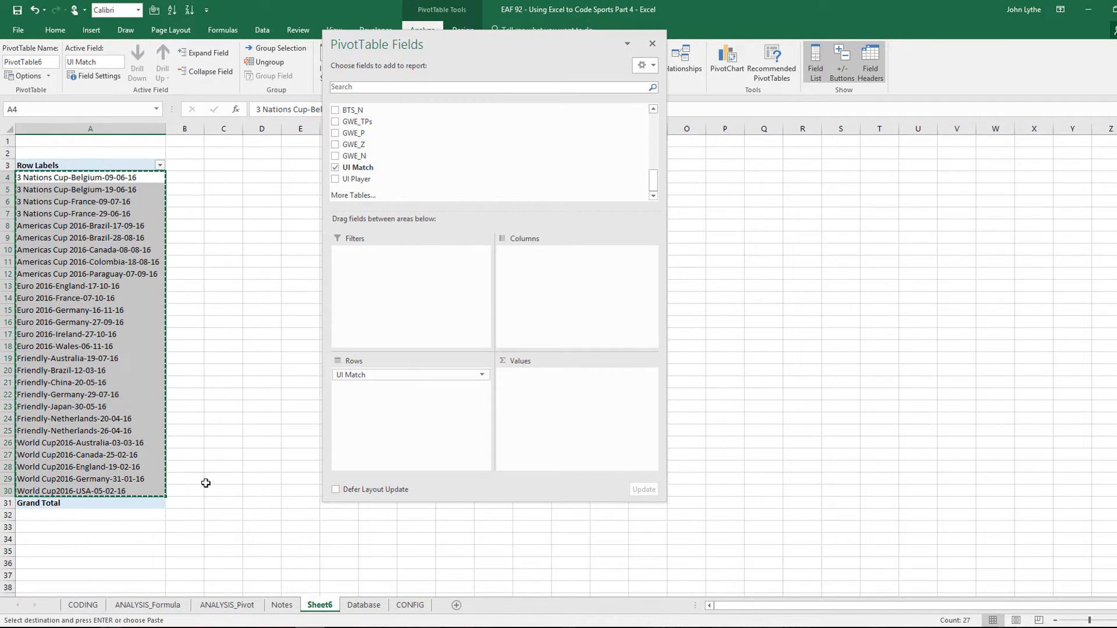
pyautogui.click(411, 606)
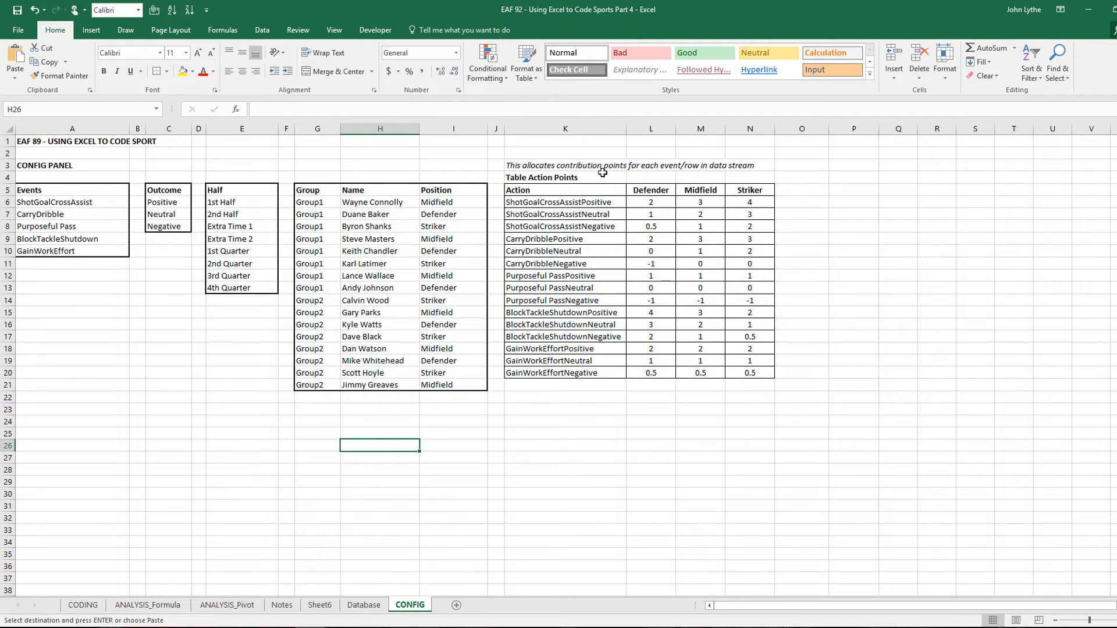
# Paste the match names as values at CONFIG A18 and widen column A
pyautogui.click(64, 348)
pyautogui.click(15, 79)
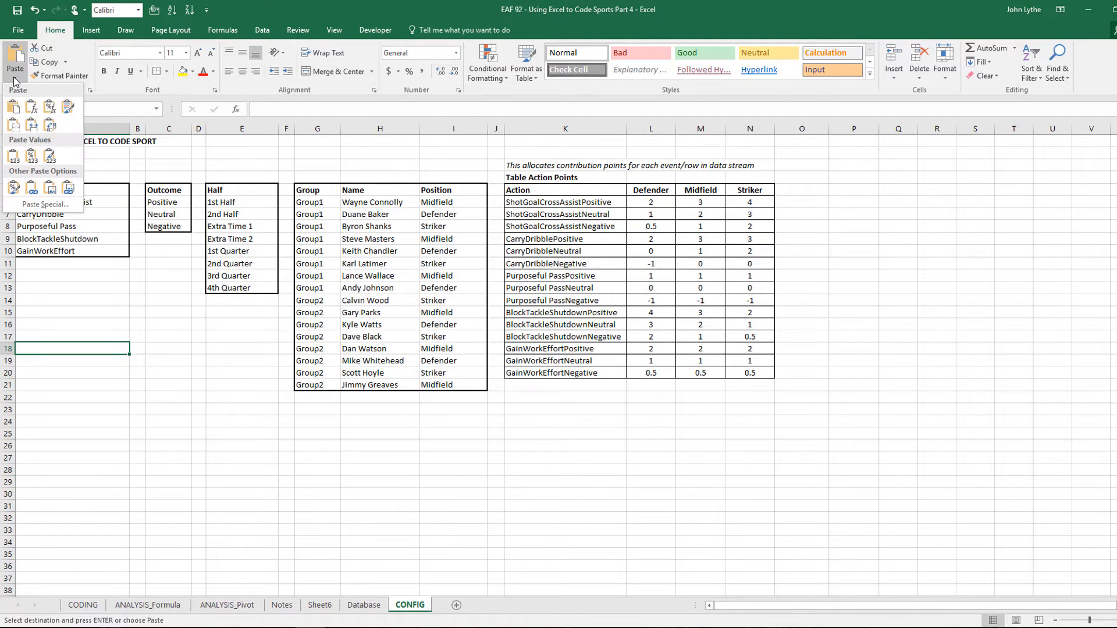
pyautogui.click(13, 155)
pyautogui.moveTo(128, 134); pyautogui.dragTo(189, 133)
# Add a bold 'Match List' heading in A17
pyautogui.click(39, 333)
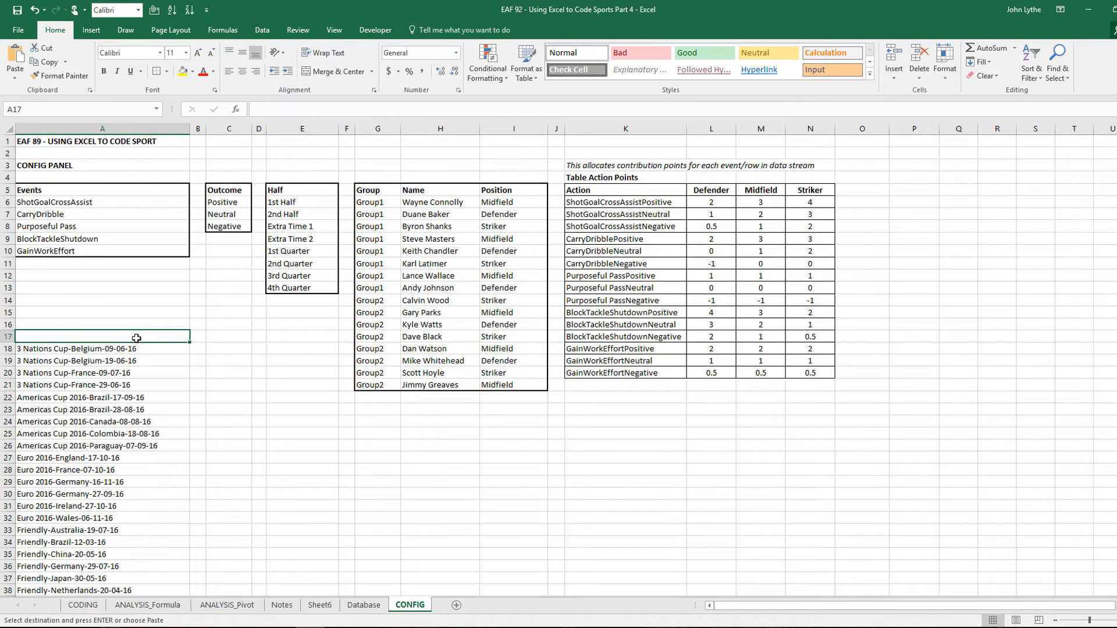
pyautogui.write('Match List')
pyautogui.click(136, 338)
pyautogui.hotkey('ctrl', 'b')
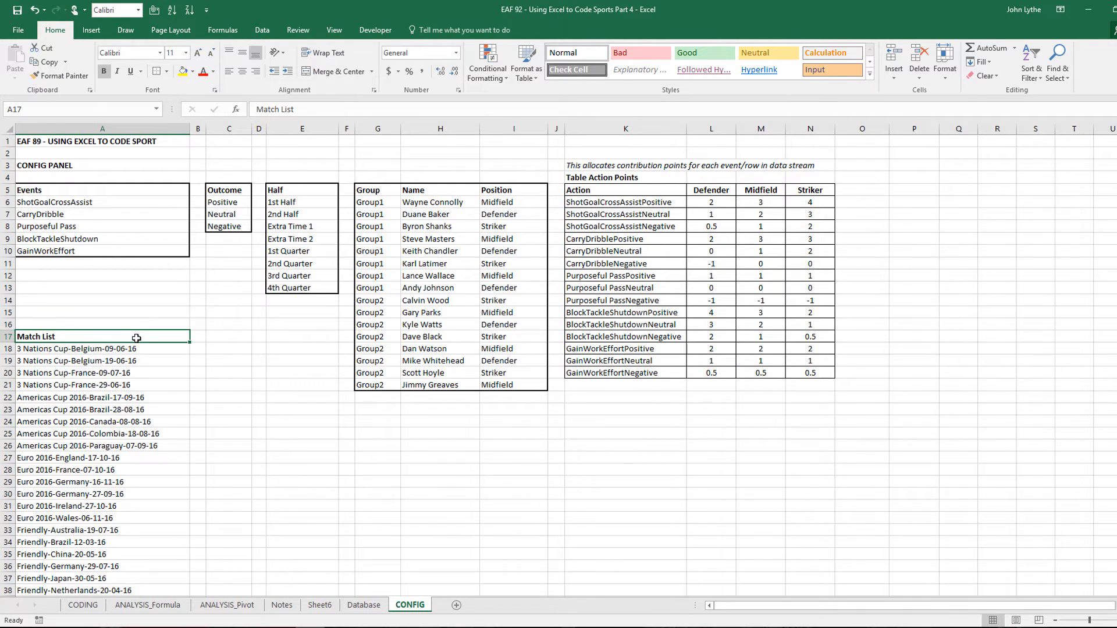
# Name the range A18:A44 listMatches via the Name Box
pyautogui.scroll(-3, 139, 338)
pyautogui.moveTo(92, 243); pyautogui.dragTo(68, 554)
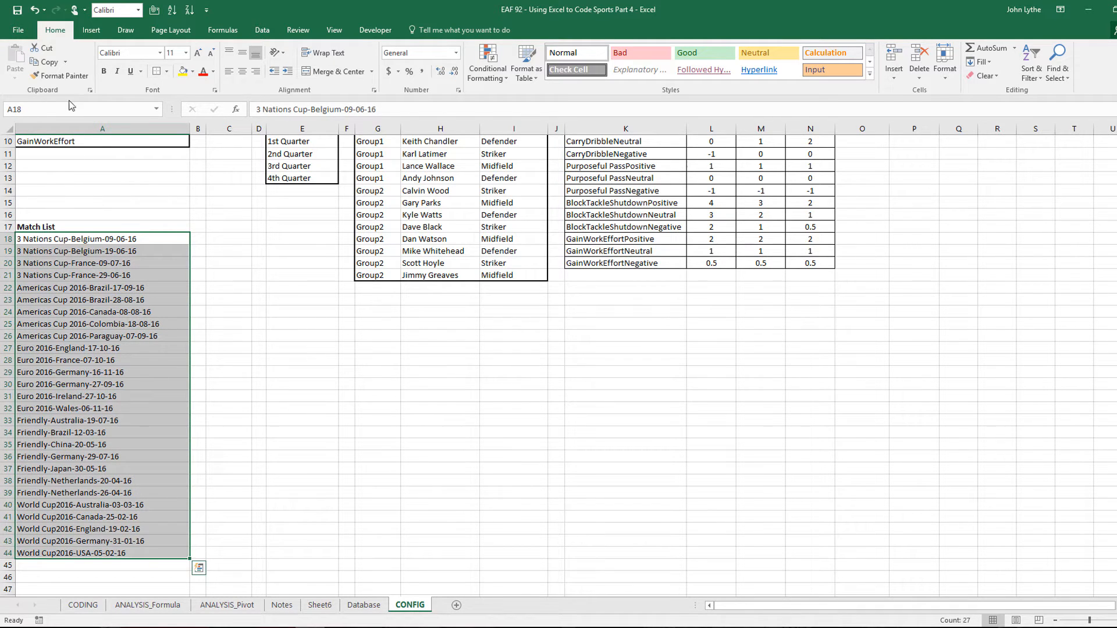
pyautogui.click(52, 110)
pyautogui.write('listMatches')
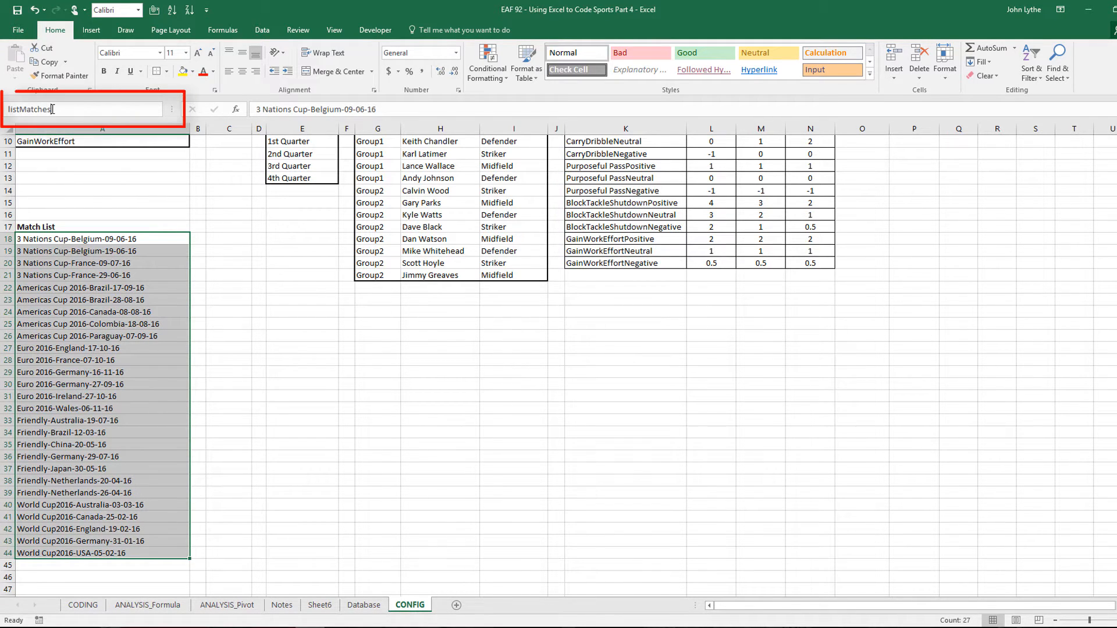
pyautogui.press('Return')
pyautogui.click(70, 204)
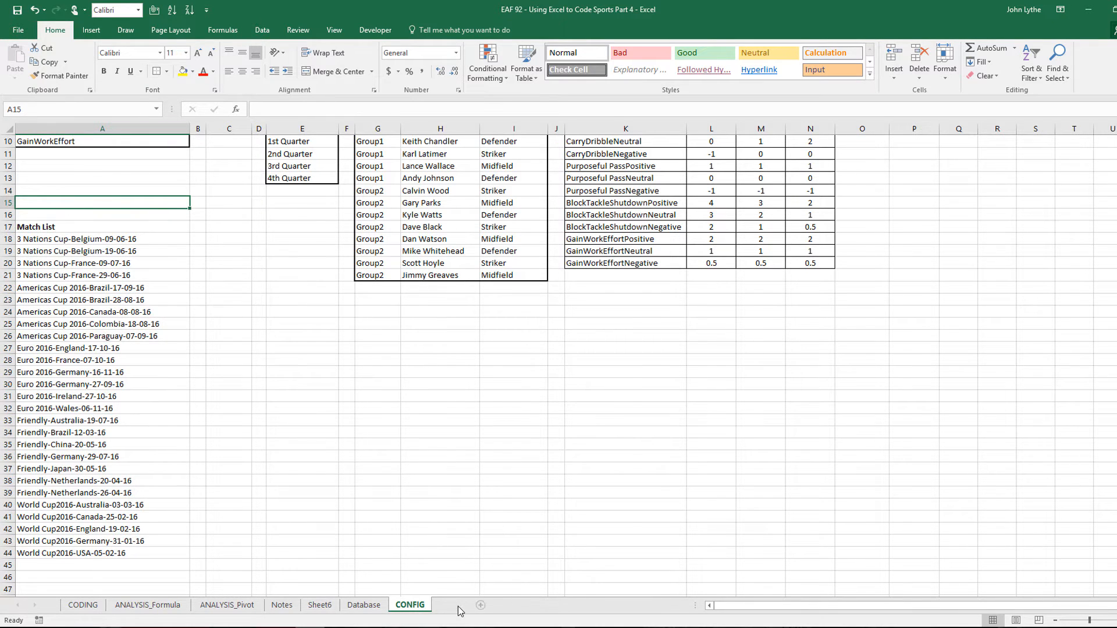
# Add a new worksheet named MatchRep2
pyautogui.click(456, 605)
pyautogui.doubleClick(456, 606)
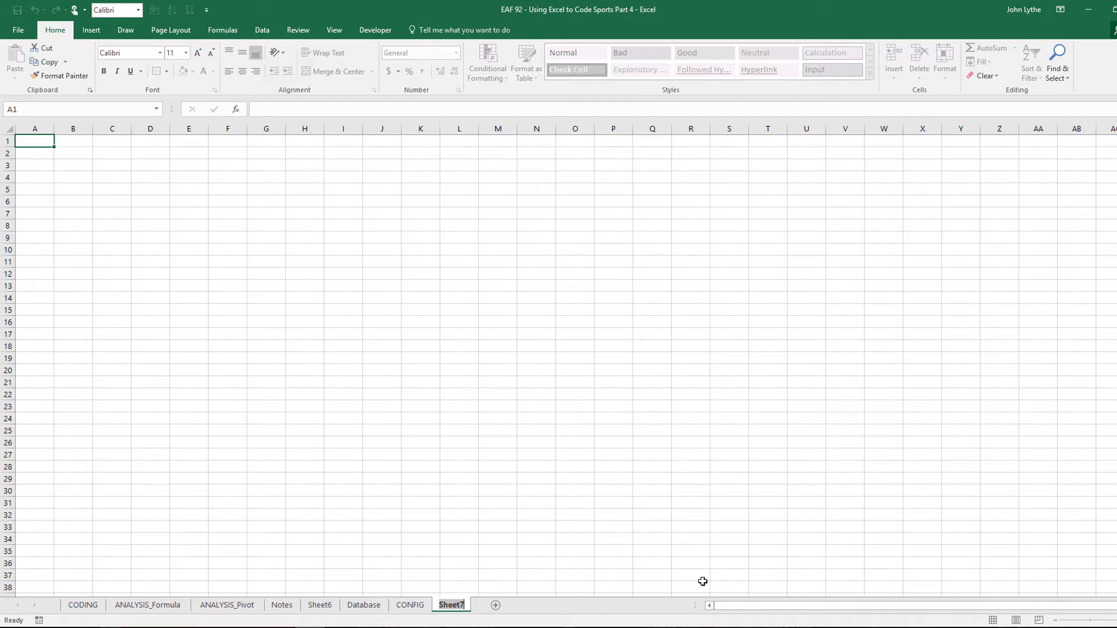
pyautogui.write('MatchRep2')
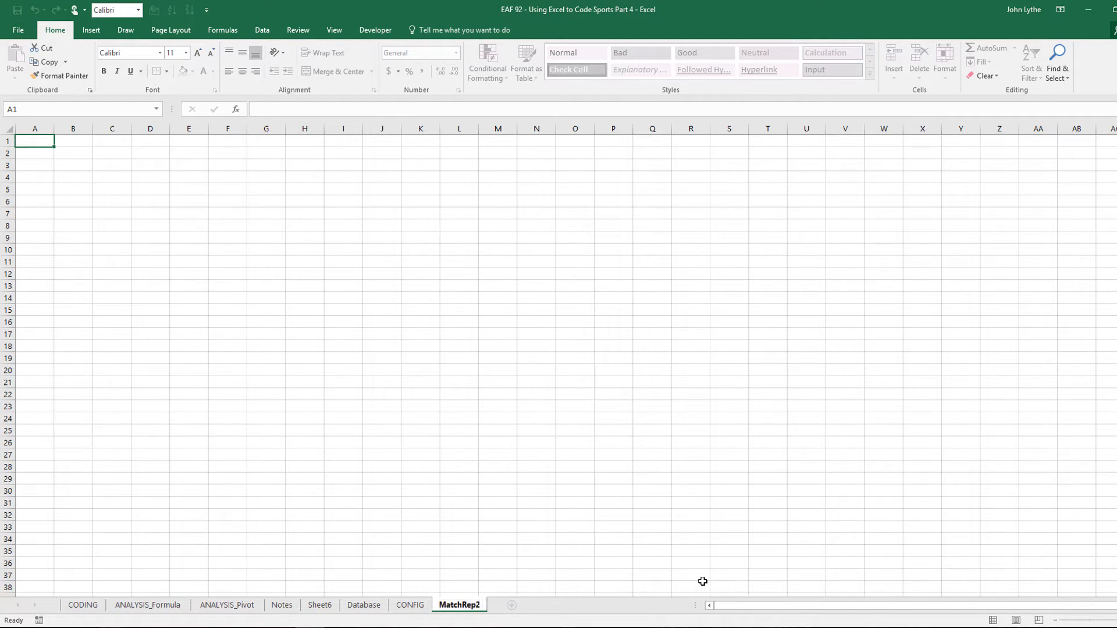
pyautogui.press('Return')
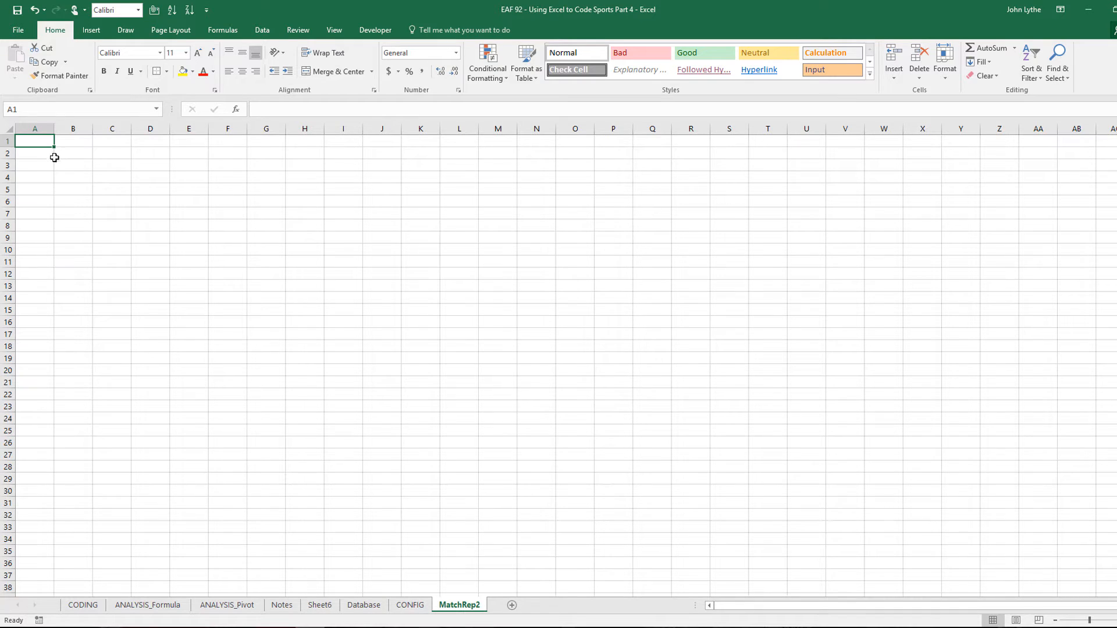
# Give A4 a List data validation sourced from listMatches and open its dropdown
pyautogui.click(43, 173)
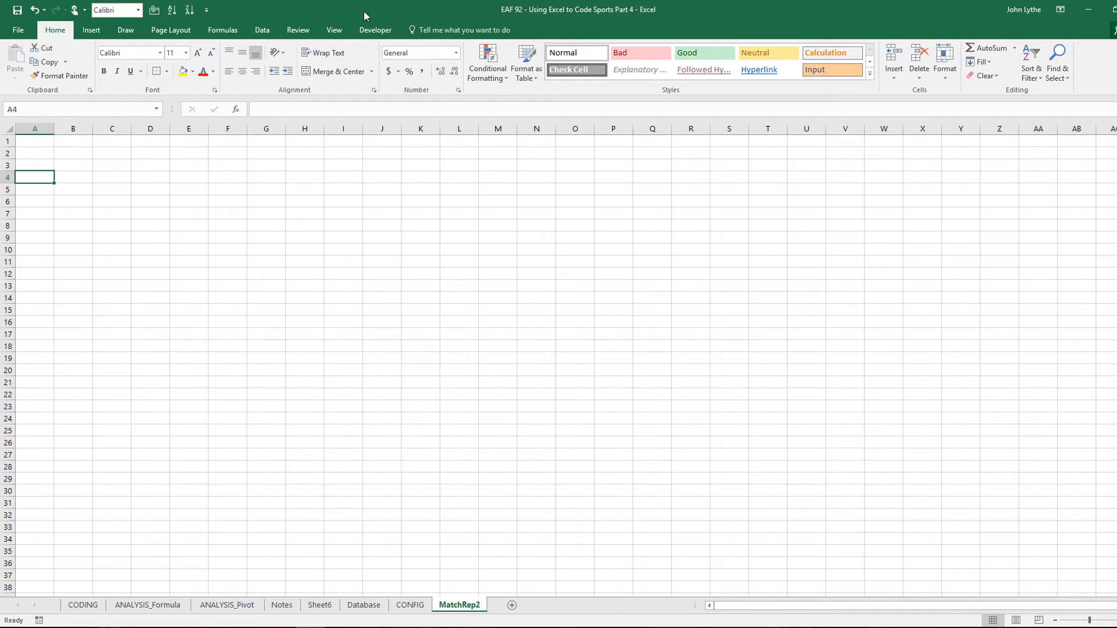
pyautogui.click(261, 30)
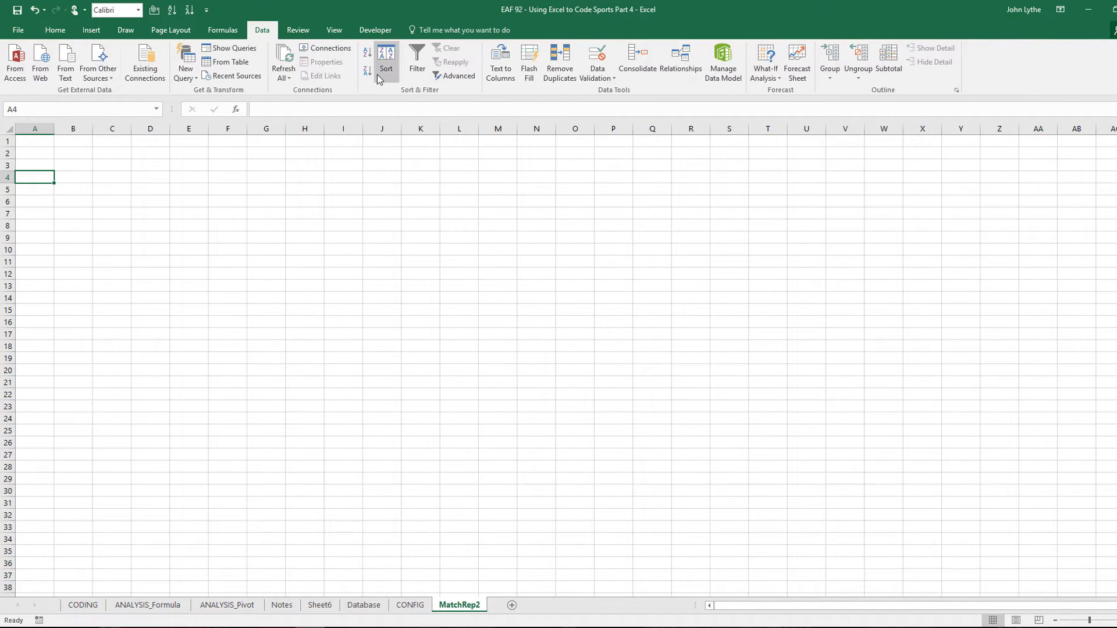
pyautogui.click(584, 87)
pyautogui.click(589, 92)
pyautogui.click(290, 214)
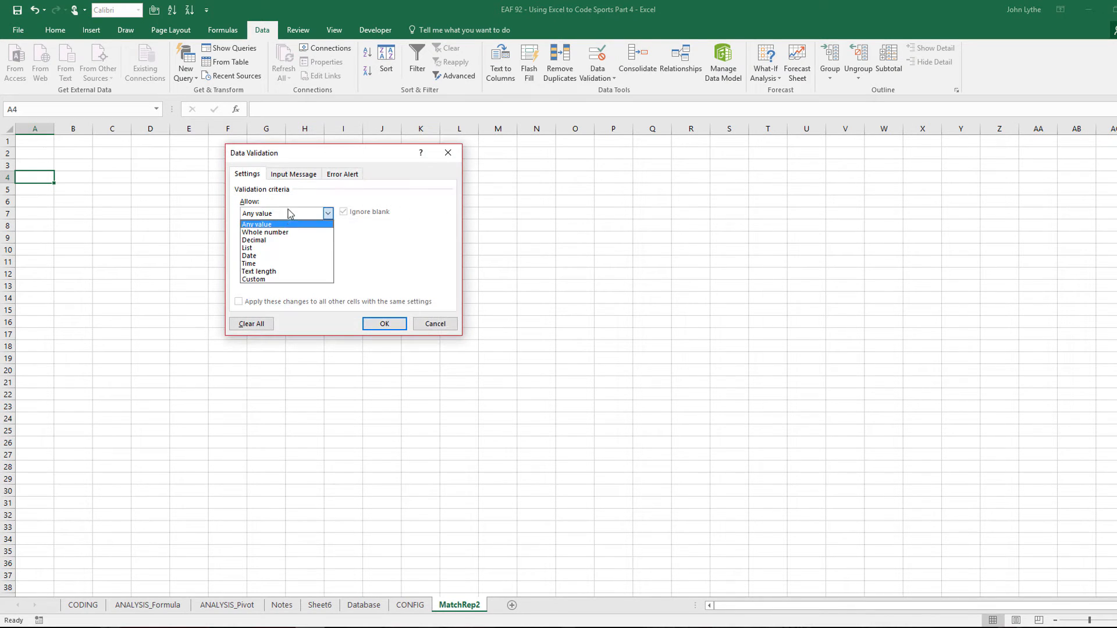
pyautogui.click(270, 247)
pyautogui.press('F3')
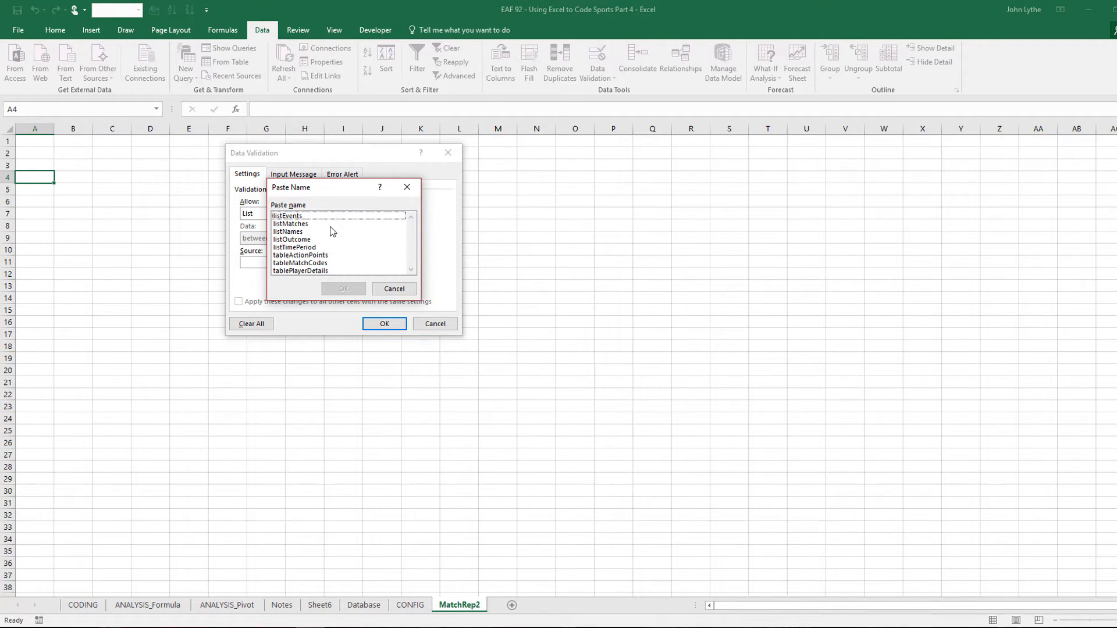
pyautogui.doubleClick(291, 224)
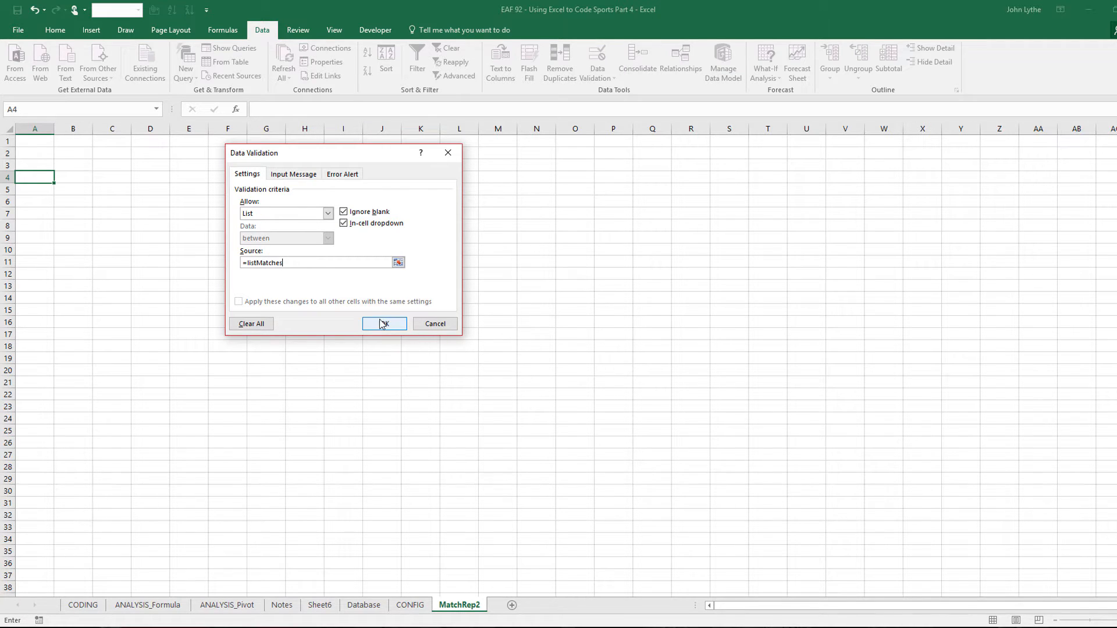
pyautogui.click(382, 324)
pyautogui.click(59, 177)
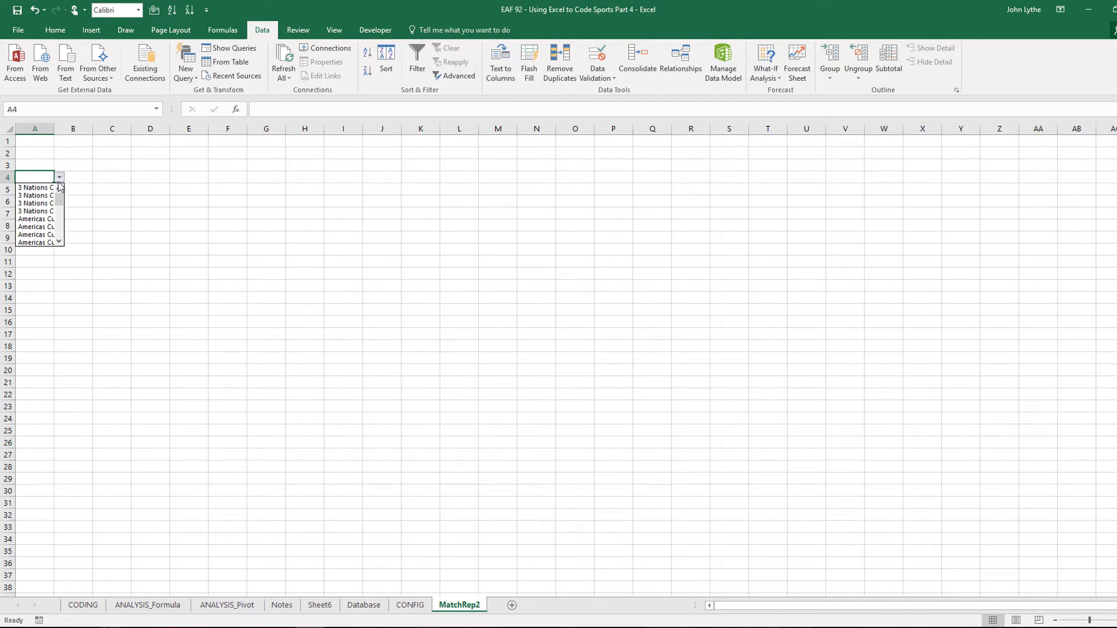
# Choose a match from A4's dropdown on MatchRep2
pyautogui.click(46, 217)
pyautogui.click(102, 249)
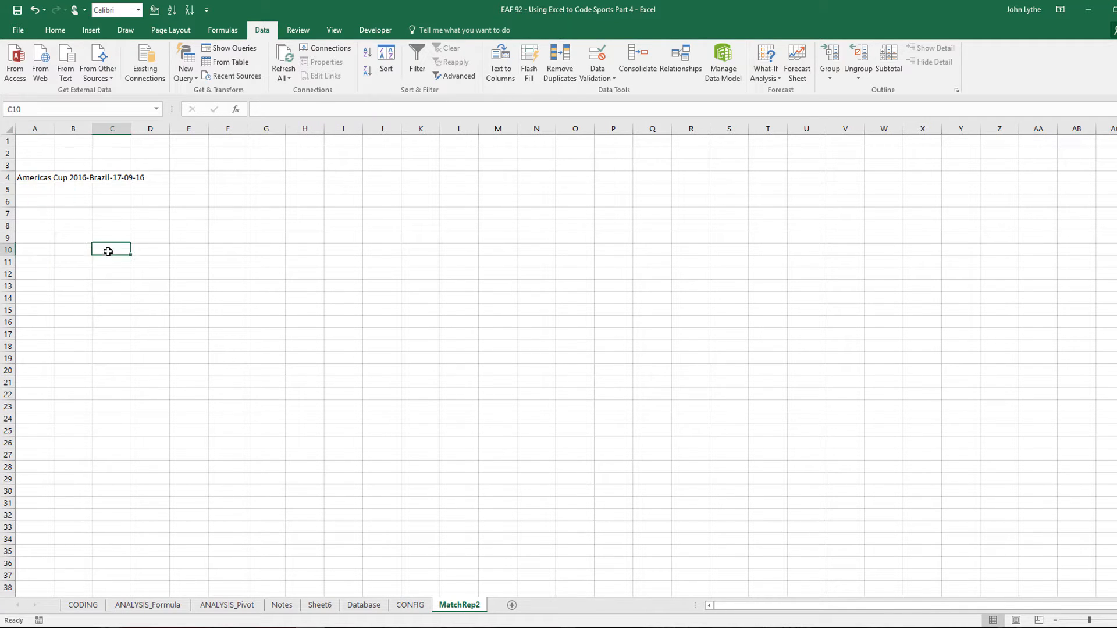
pyautogui.click(36, 176)
# Merge A4:E4, left-align the match name and give it a yellow fill
pyautogui.moveTo(45, 178); pyautogui.dragTo(176, 183)
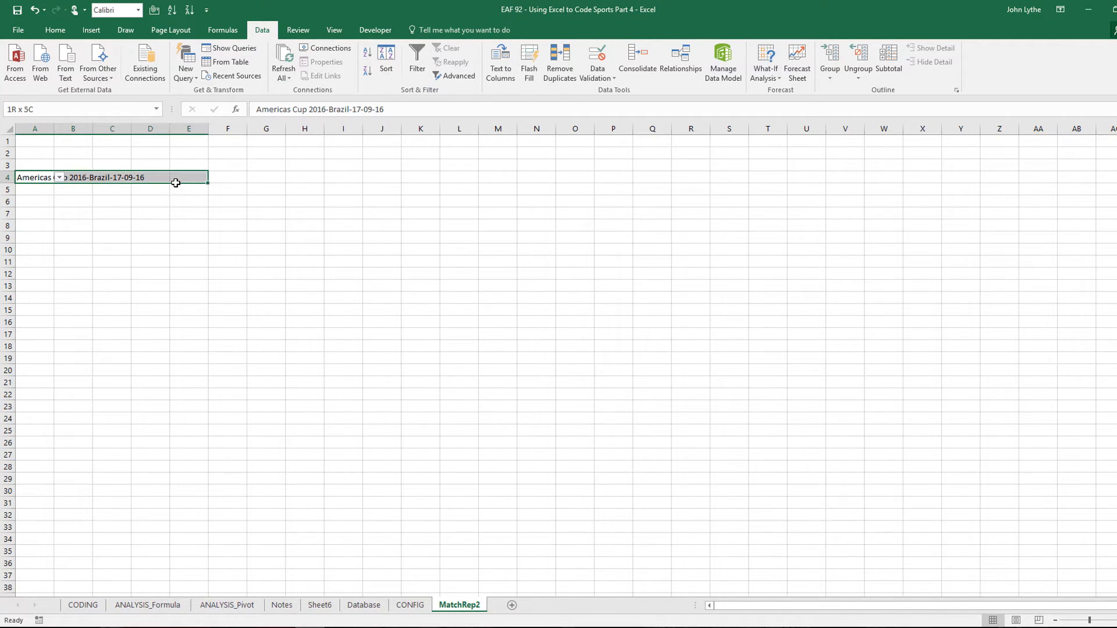
pyautogui.click(55, 30)
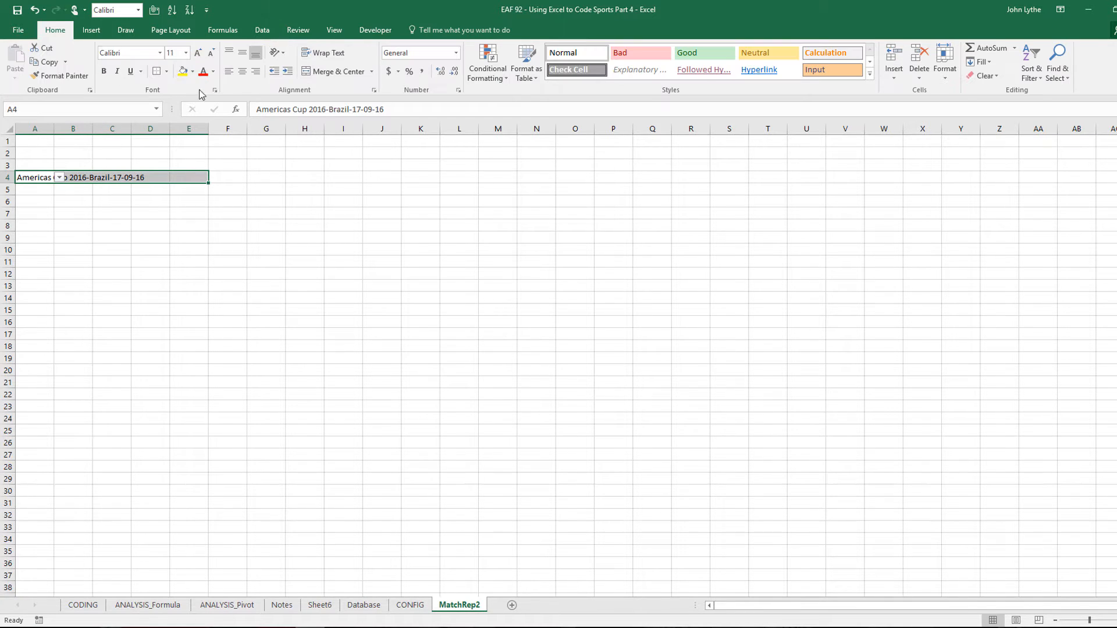
pyautogui.click(340, 72)
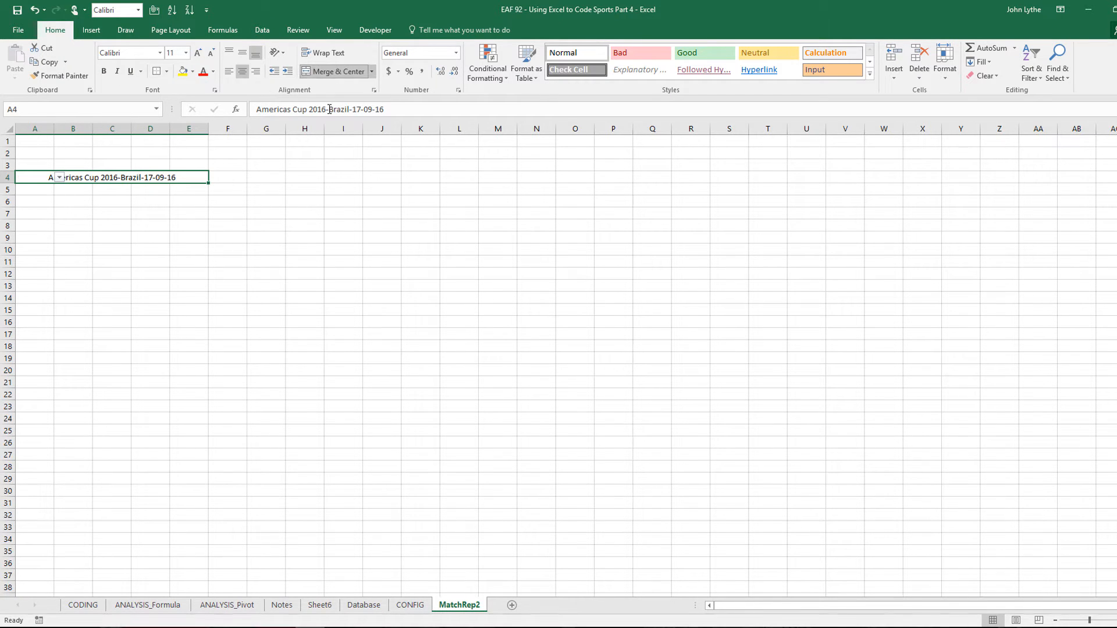
pyautogui.click(227, 71)
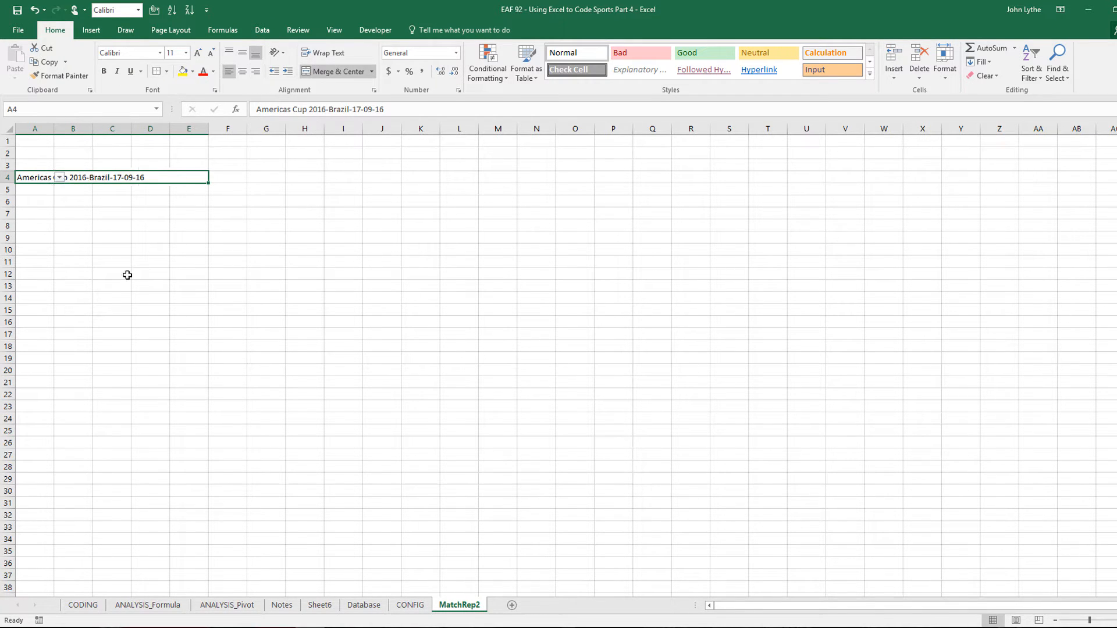
pyautogui.click(183, 72)
pyautogui.click(109, 284)
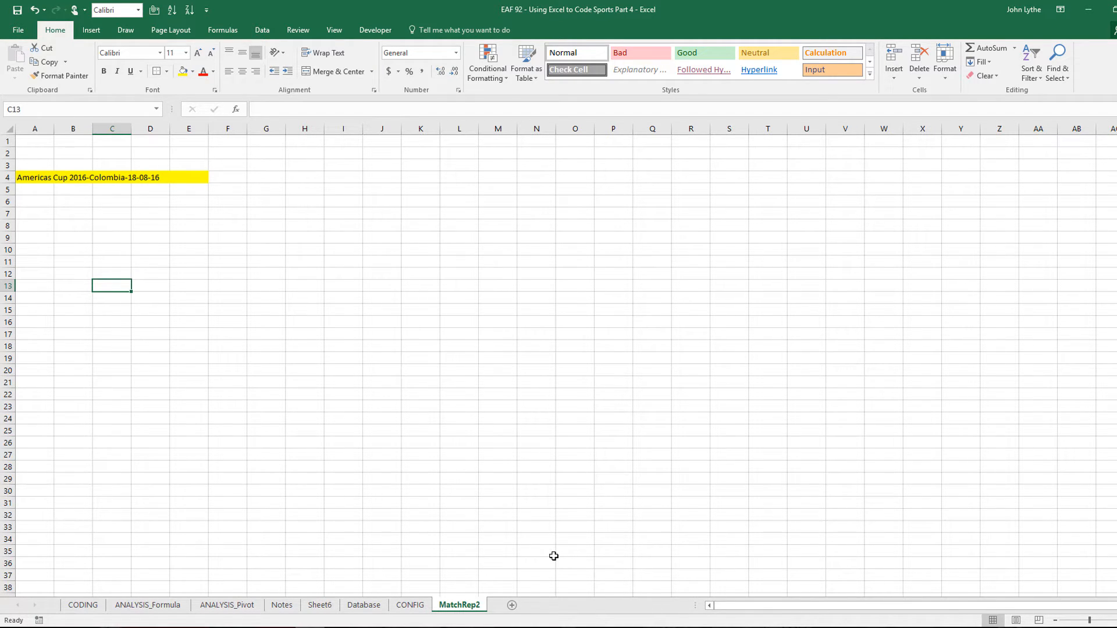
pyautogui.click(413, 605)
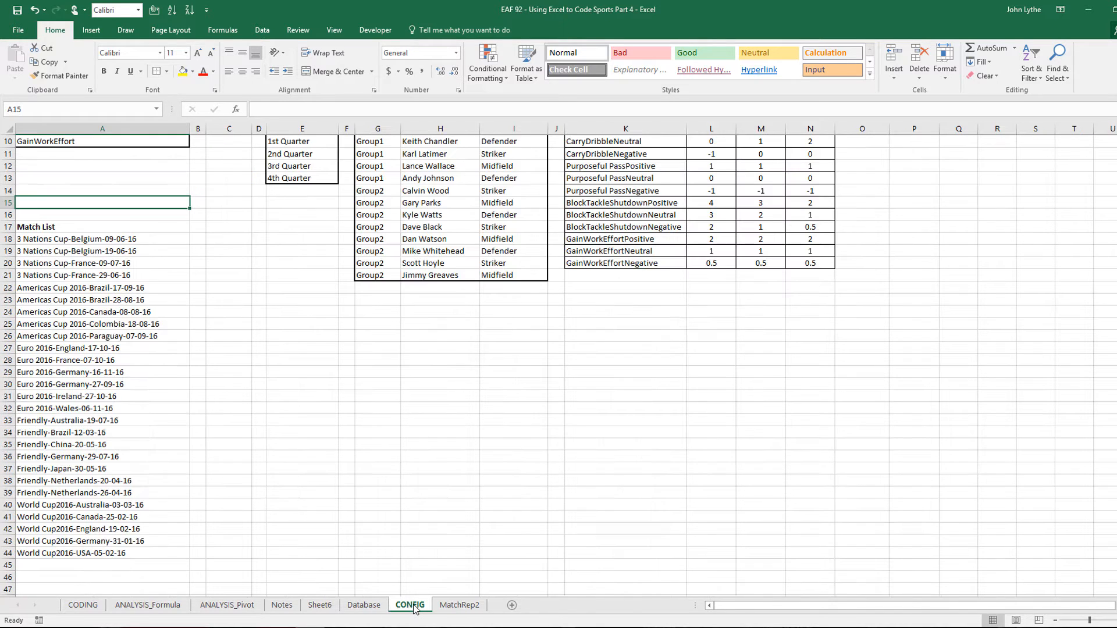
# Select the player names in CONFIG H6:H21 for copying
pyautogui.scroll(3, 558, 327)
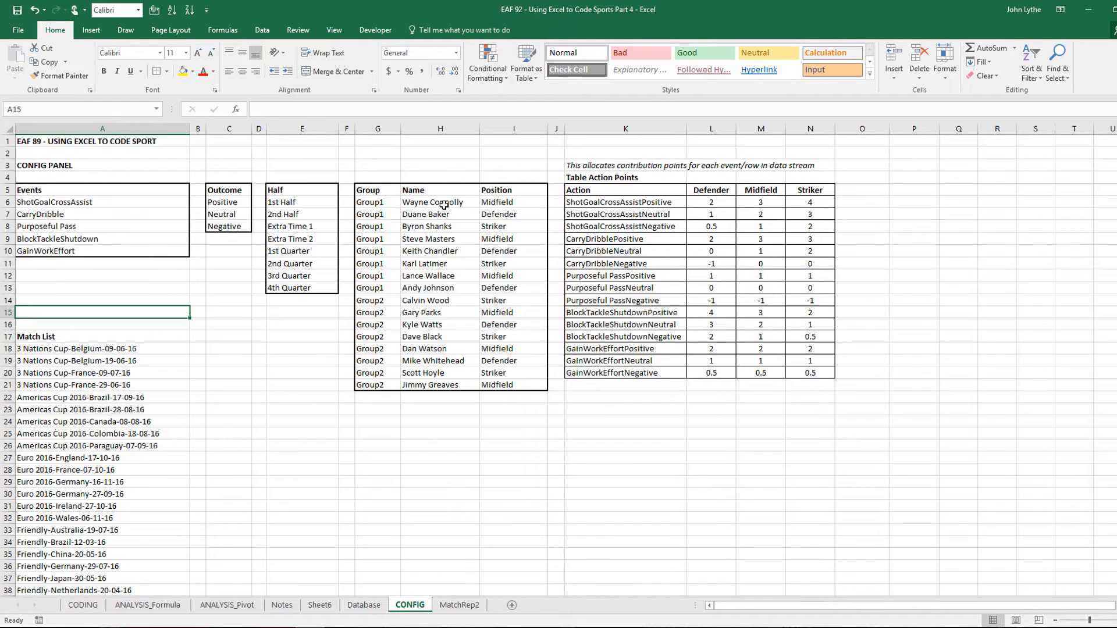
pyautogui.click(445, 202)
pyautogui.moveTo(445, 203); pyautogui.dragTo(440, 385)
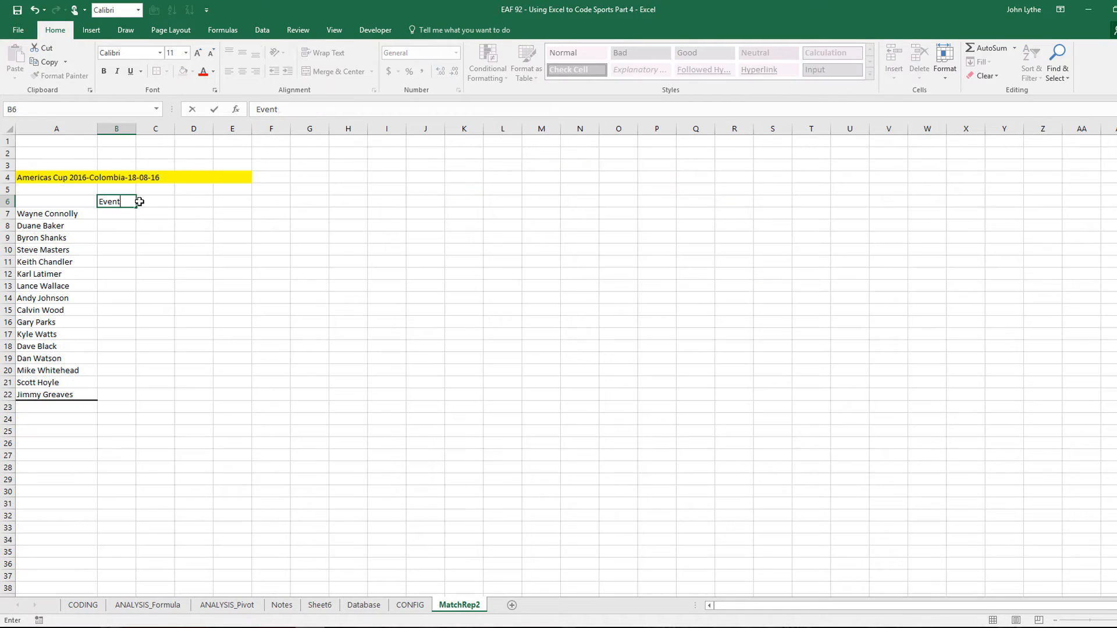
# Enter the Events and Points headers in B6 and C6 of MatchRep2
pyautogui.write('s')
pyautogui.click(140, 201)
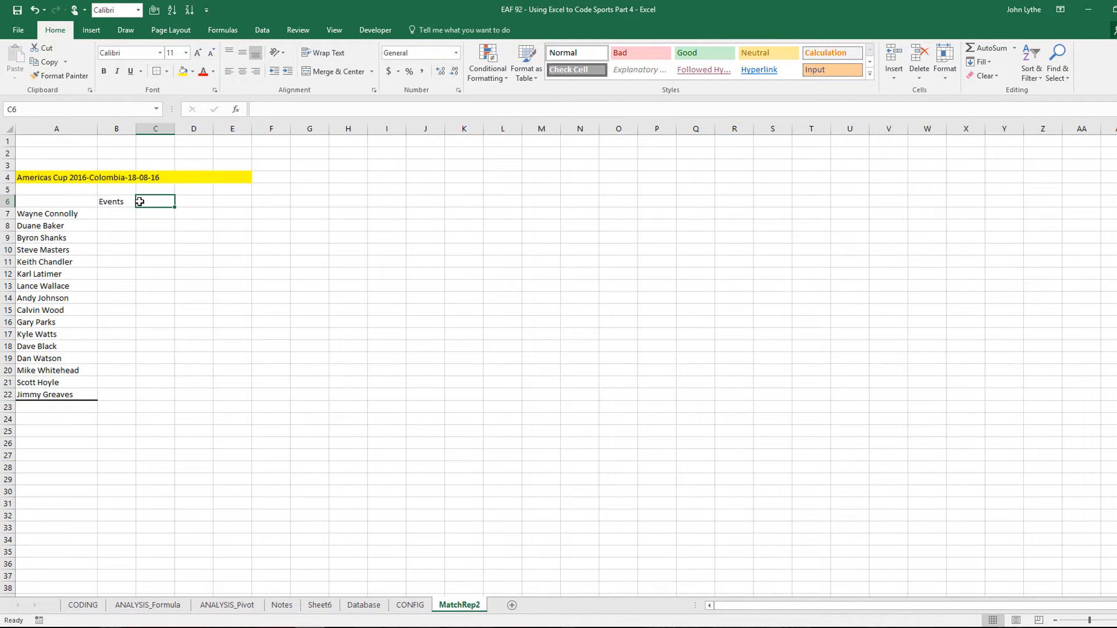
pyautogui.write('Points')
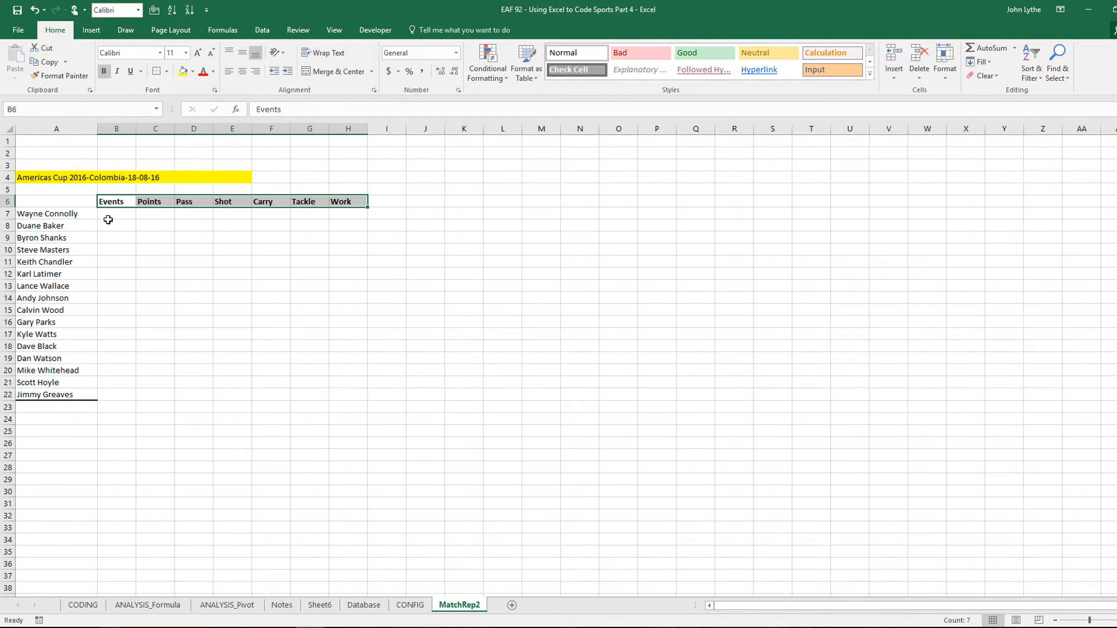
pyautogui.click(111, 215)
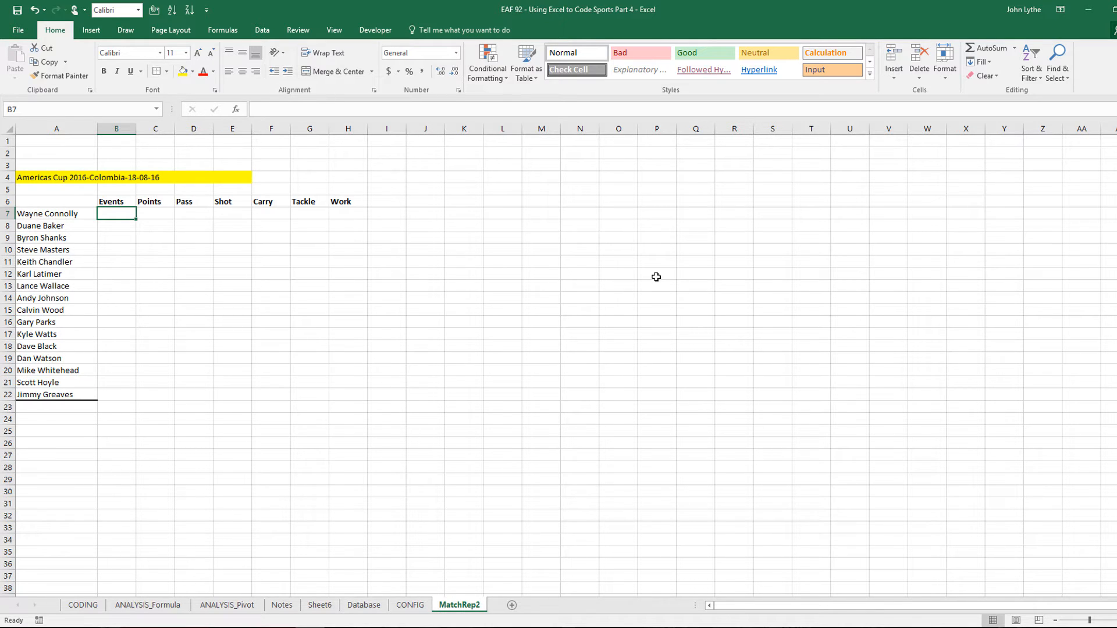
# In B7, start a SUMIFS summing TBLData[Events] with TBLData[Player] as the first criteria range
pyautogui.write('=sum')
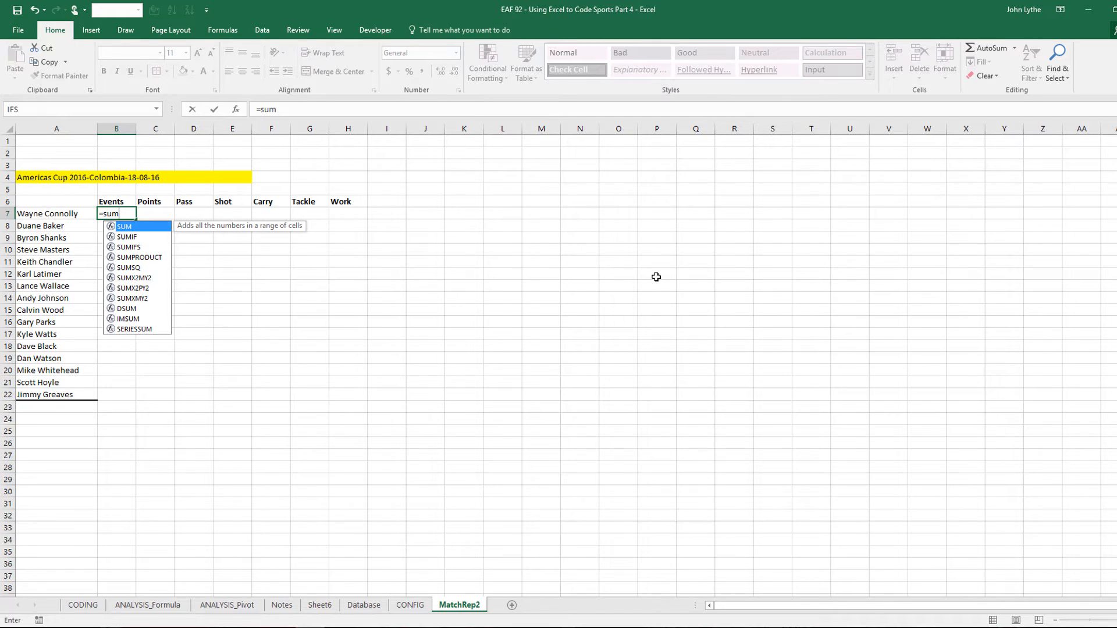
pyautogui.write('ifs')
pyautogui.write('(')
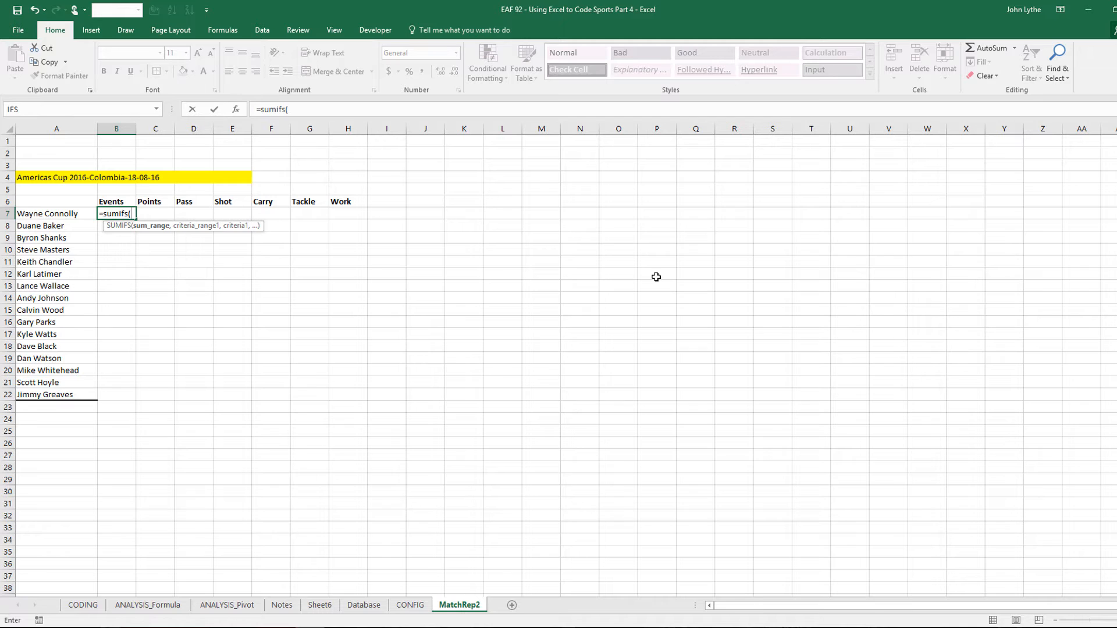
pyautogui.write('tbl')
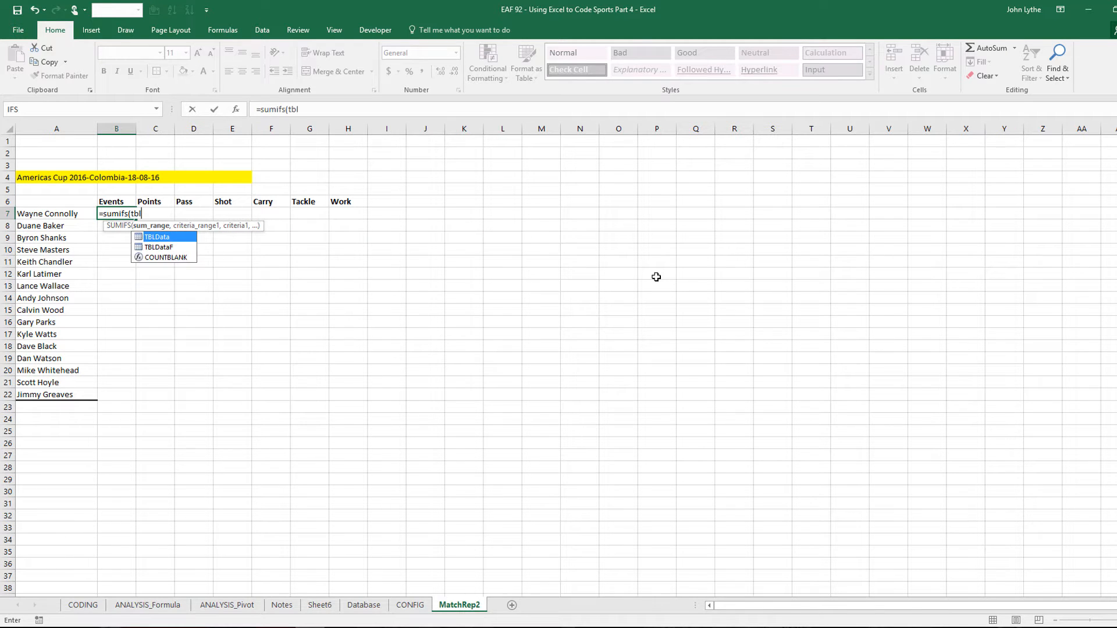
pyautogui.press('Tab')
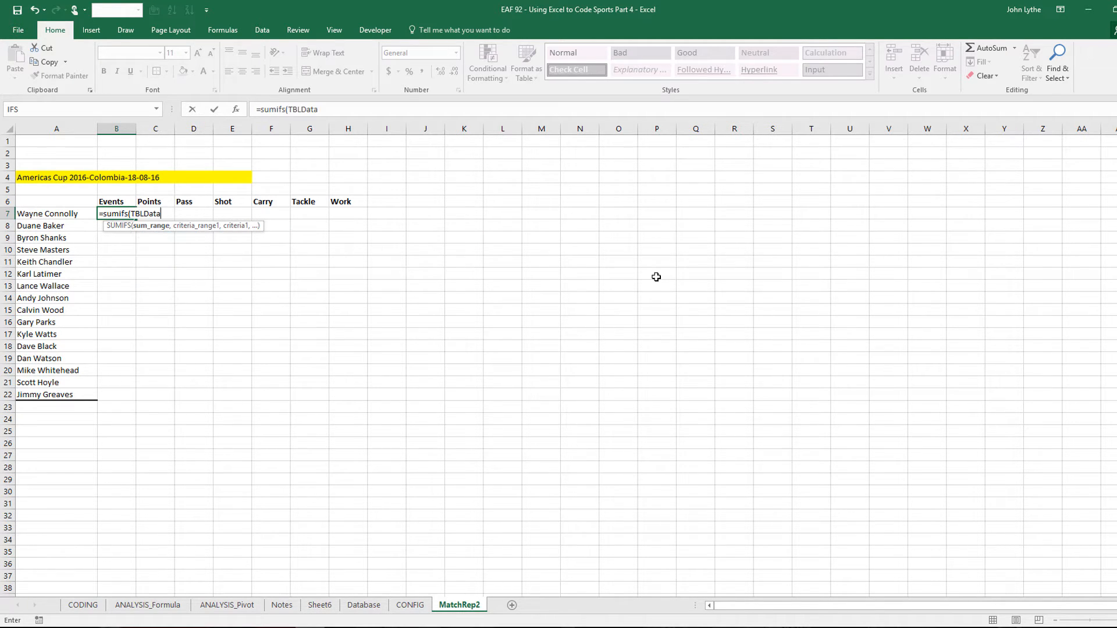
pyautogui.write('[')
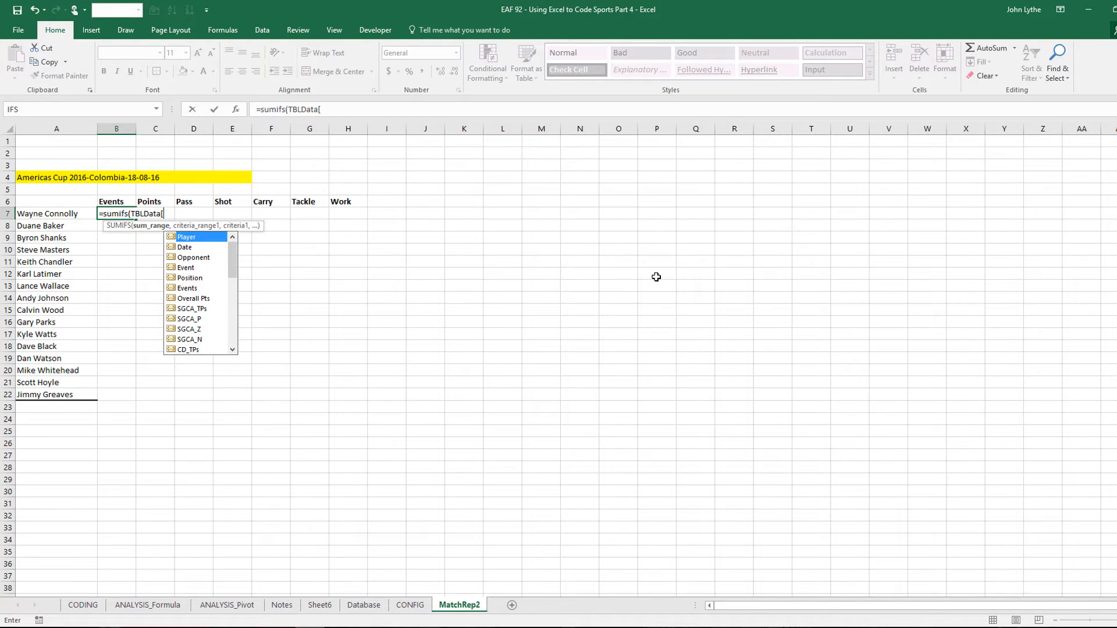
pyautogui.press('Down')
pyautogui.press('Down')
pyautogui.press('Down')
pyautogui.press('Down')
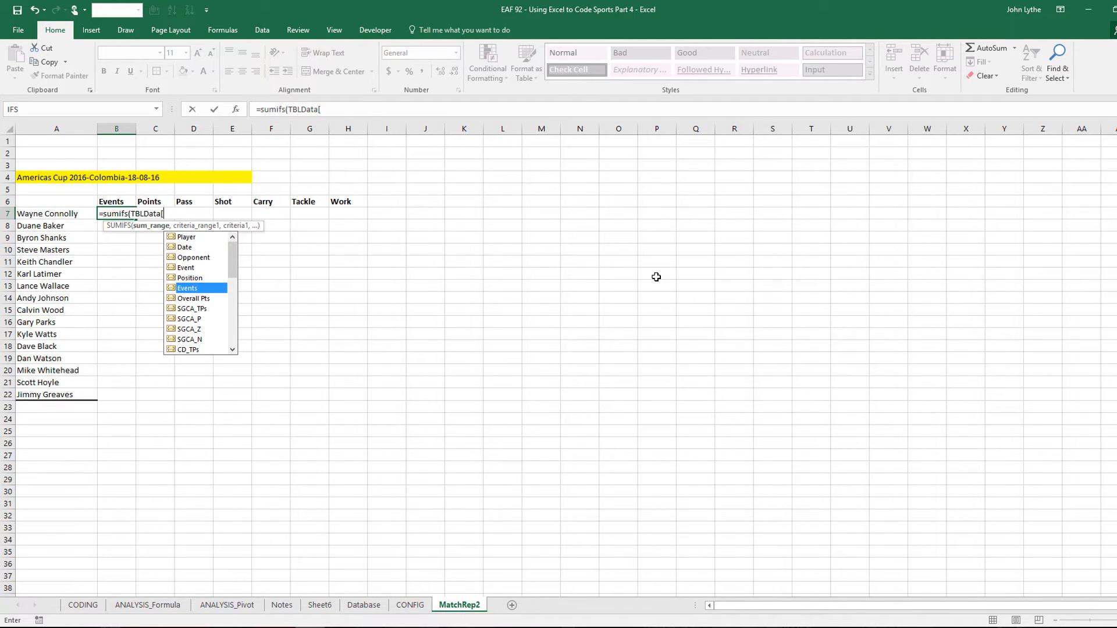
pyautogui.press('Tab')
pyautogui.write(',')
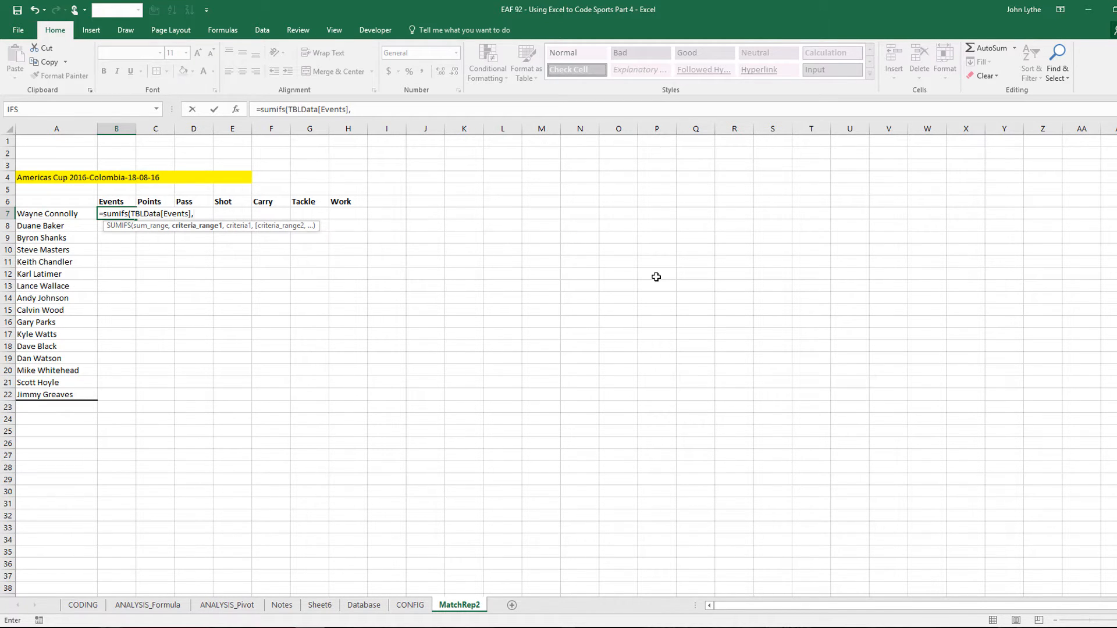
pyautogui.write('TBLData[')
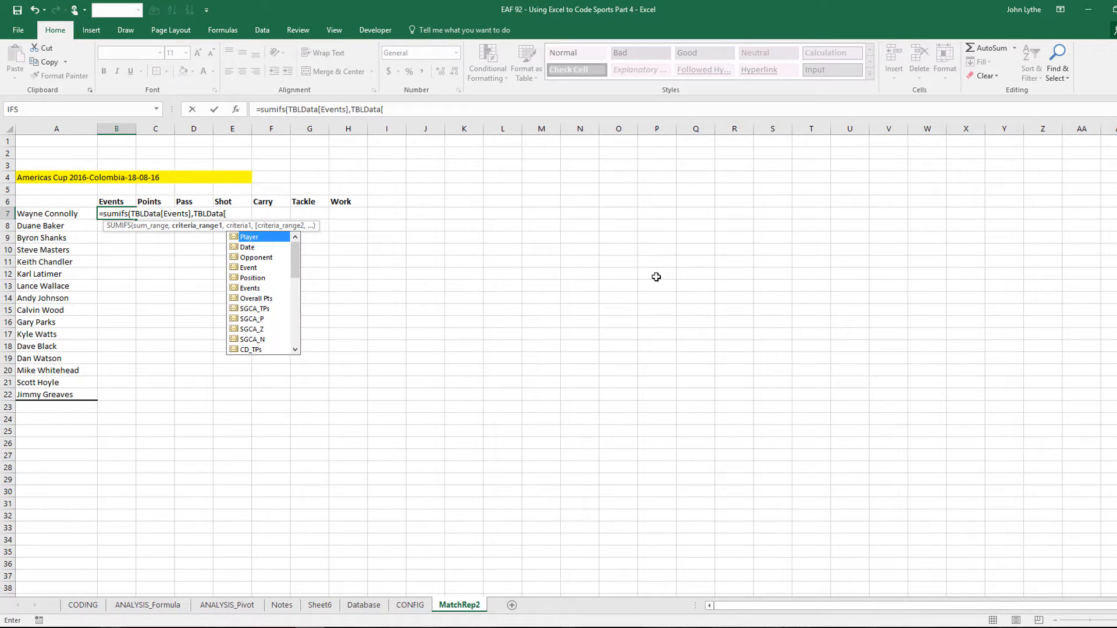
pyautogui.press('Tab')
pyautogui.write(',')
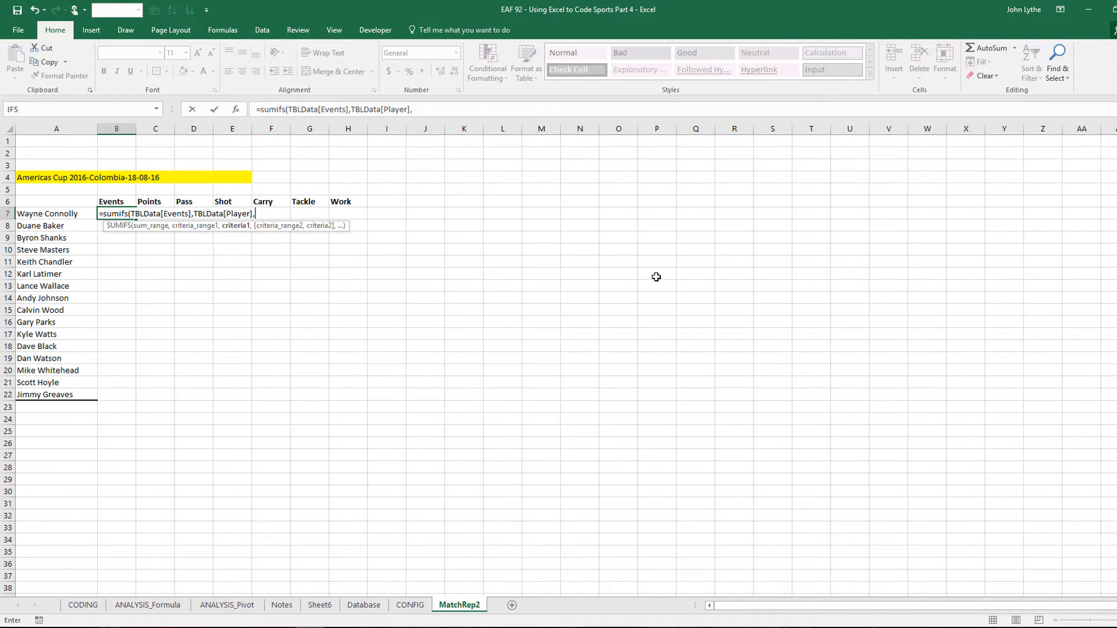
# Complete the criteria with $A7, TBLData[UI Match] and $A$4, filling the formula through B7:B22
pyautogui.click(35, 212)
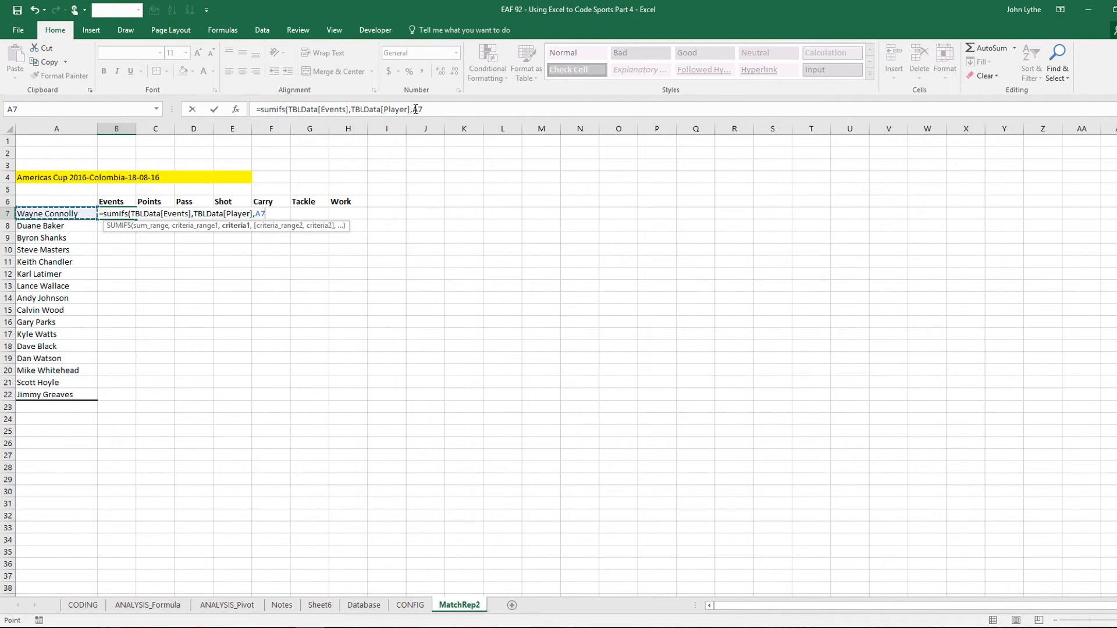
pyautogui.click(478, 114)
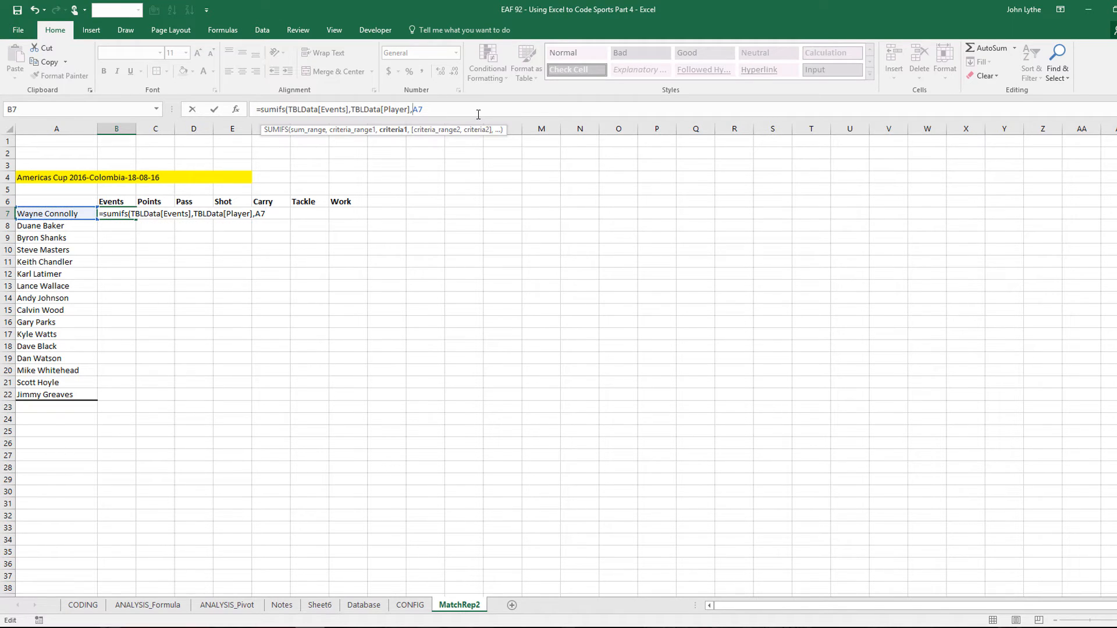
pyautogui.write('$A7,')
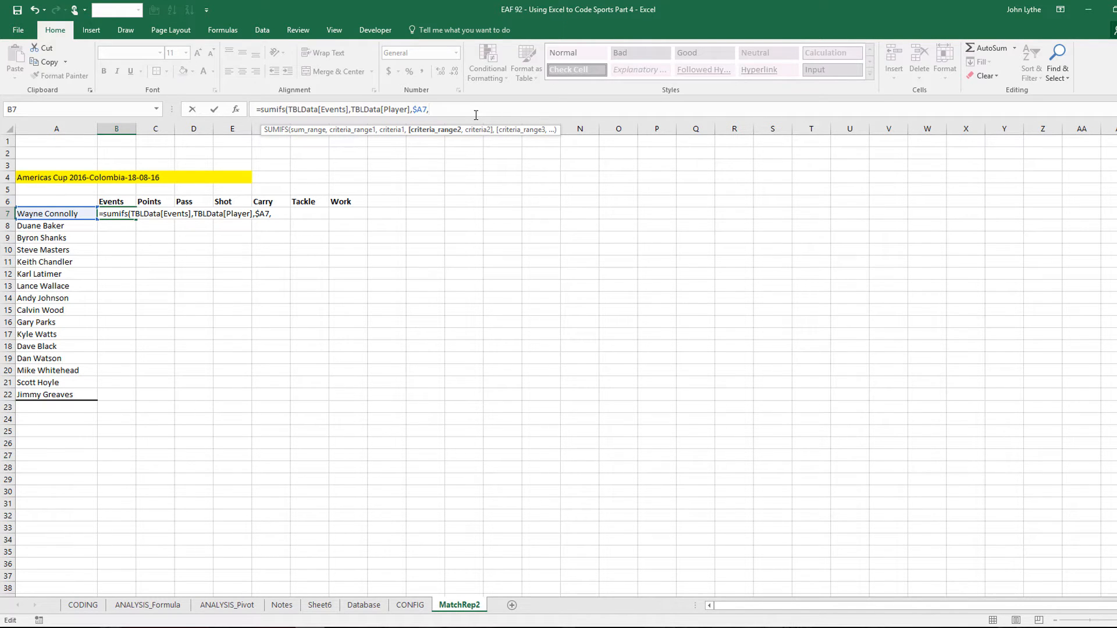
pyautogui.write('TBLData[')
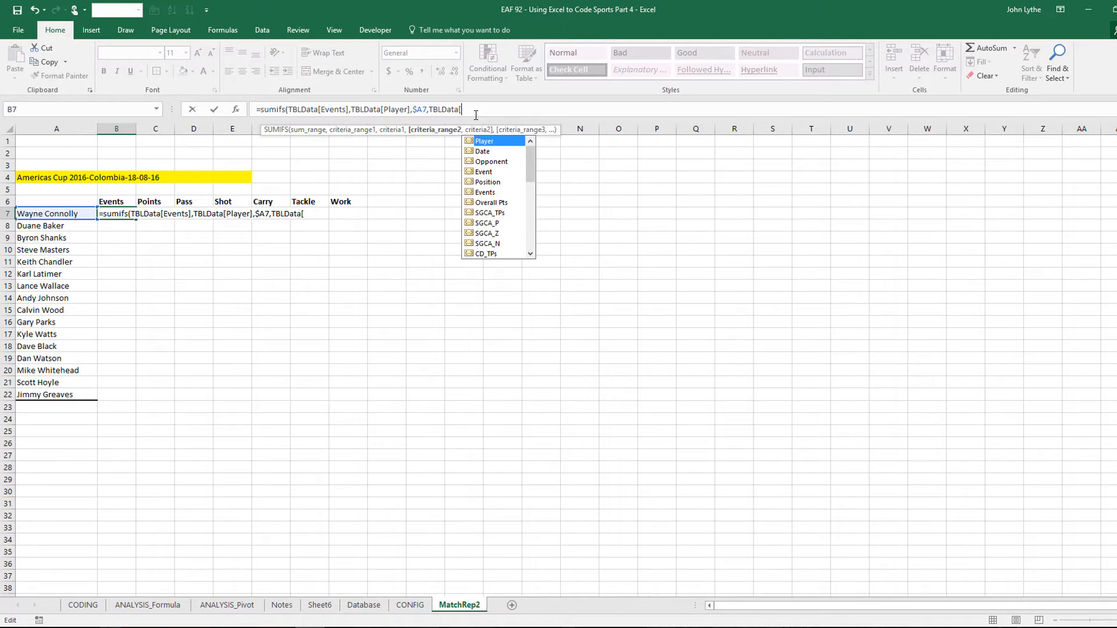
pyautogui.press('Down')
pyautogui.press('Down')
pyautogui.press('Down')
pyautogui.press('Down')
pyautogui.press('Down')
pyautogui.press('Down')
pyautogui.press('Down')
pyautogui.press('Down')
pyautogui.press('Down')
pyautogui.press('Down')
pyautogui.press('Down')
pyautogui.press('Down')
pyautogui.press('Down')
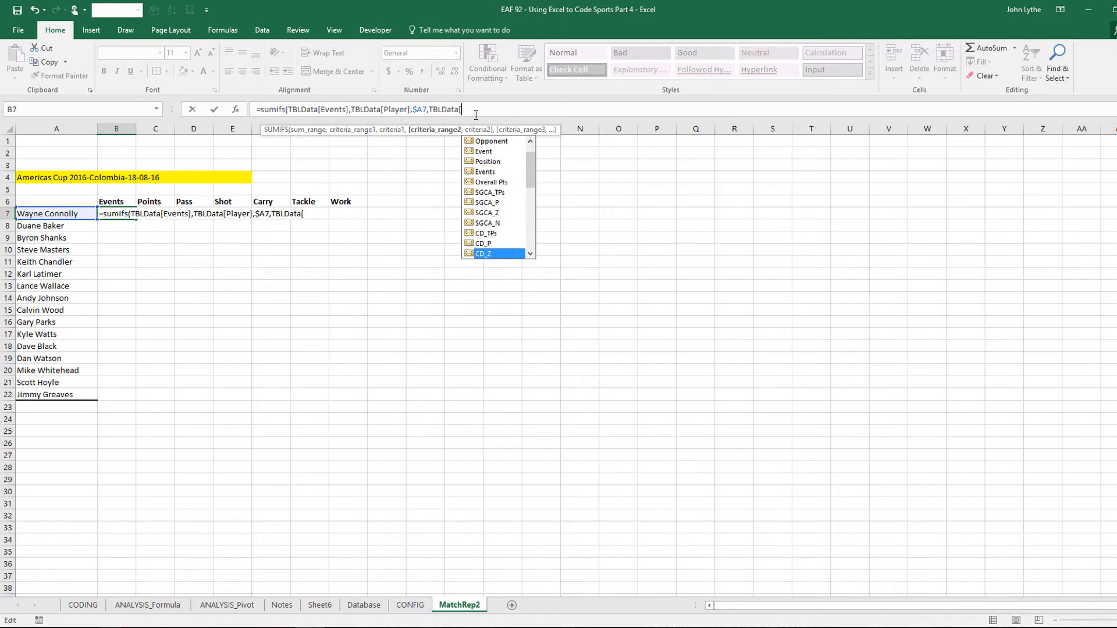
pyautogui.press('Down')
pyautogui.press('Down')
pyautogui.press('Down')
pyautogui.press('Down')
pyautogui.press('Down')
pyautogui.press('Down')
pyautogui.press('Down')
pyautogui.press('Down')
pyautogui.press('Down')
pyautogui.press('Down')
pyautogui.press('Down')
pyautogui.press('Down')
pyautogui.press('Down')
pyautogui.press('Down')
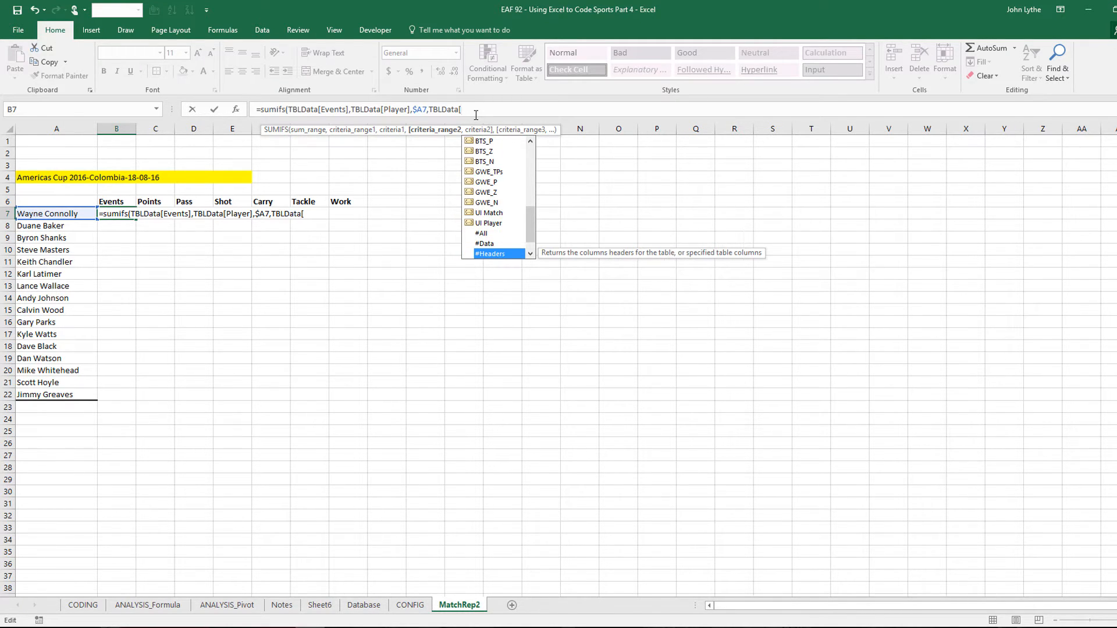
pyautogui.press('Up')
pyautogui.press('Up')
pyautogui.press('Up')
pyautogui.press('Up')
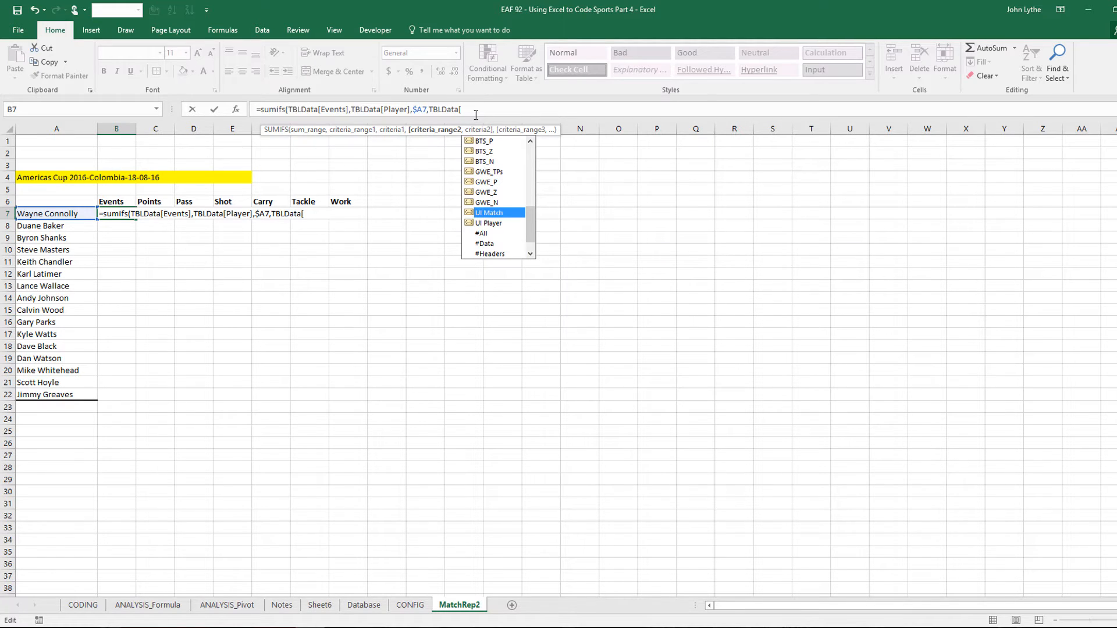
pyautogui.press('Tab')
pyautogui.write(',')
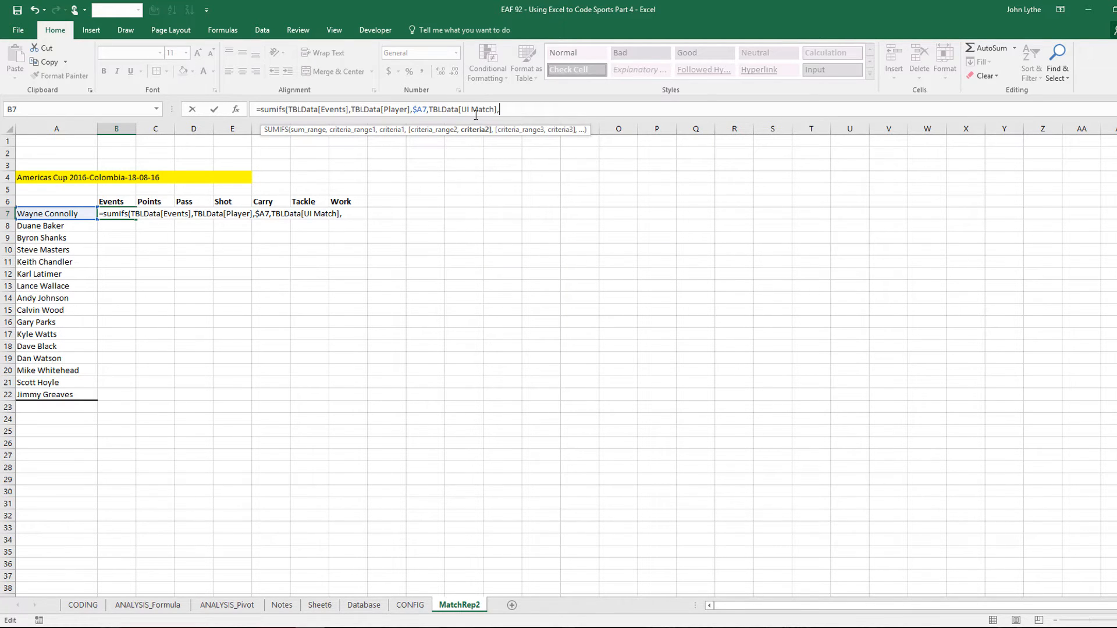
pyautogui.click(24, 176)
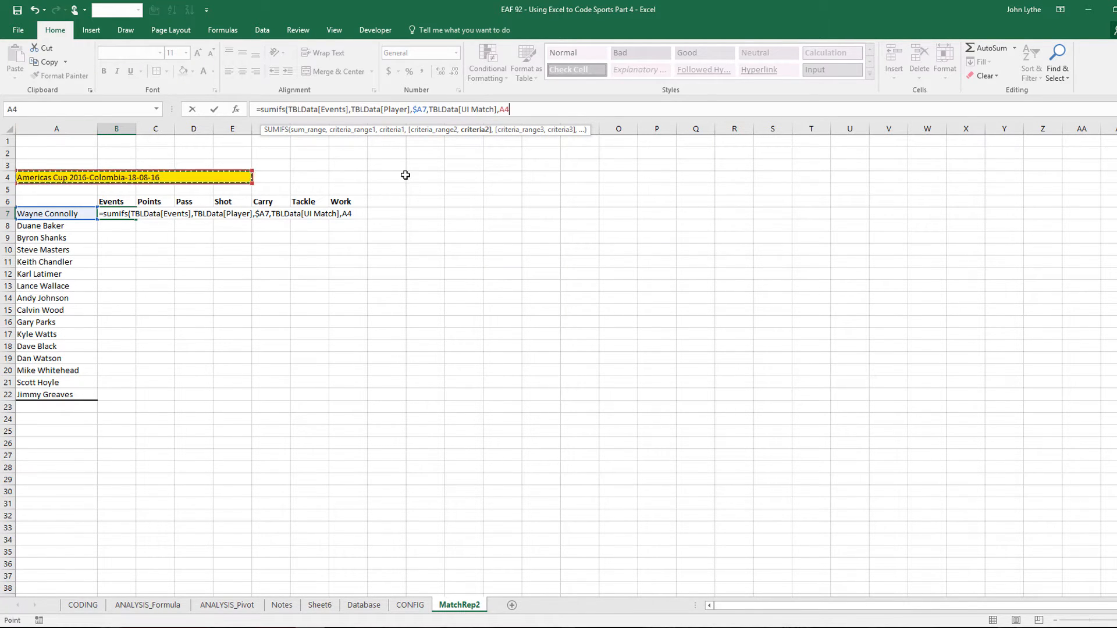
pyautogui.press('F4')
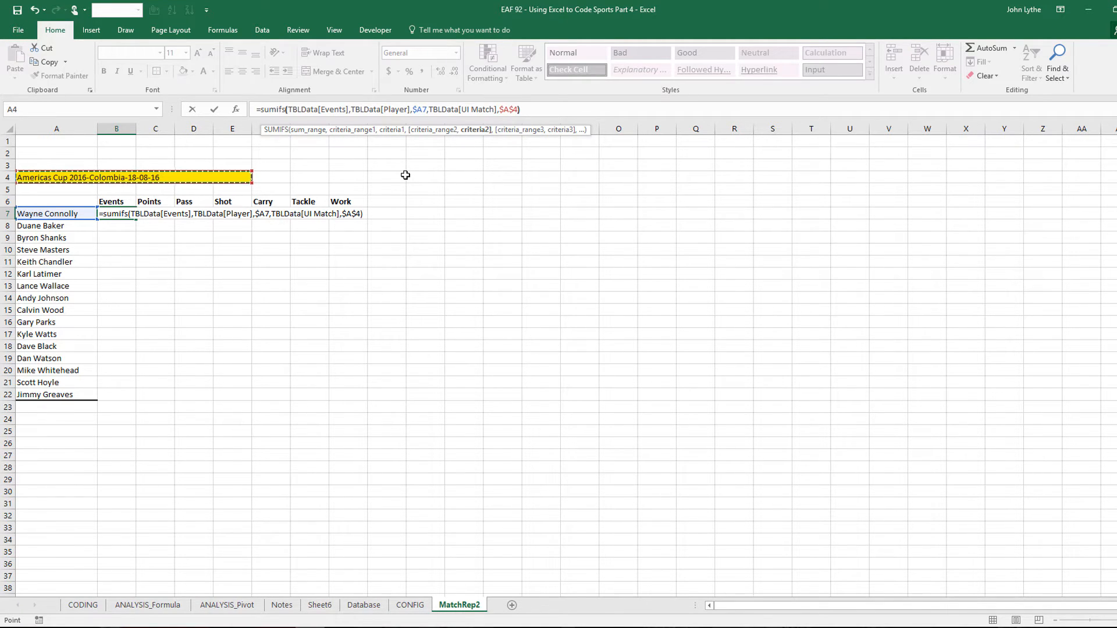
pyautogui.hotkey('ctrl', 'Return')
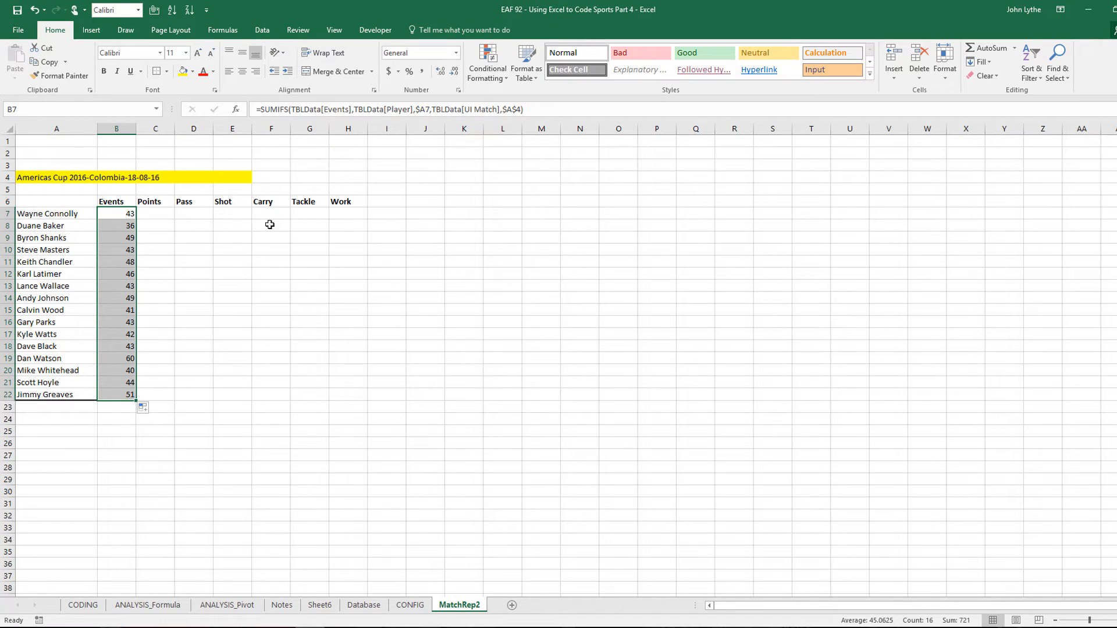
# Paste the B7 Events formula into the Points, Pass, Shot and Carry cells C7:F7
pyautogui.click(108, 217)
pyautogui.hotkey('ctrl', 'c')
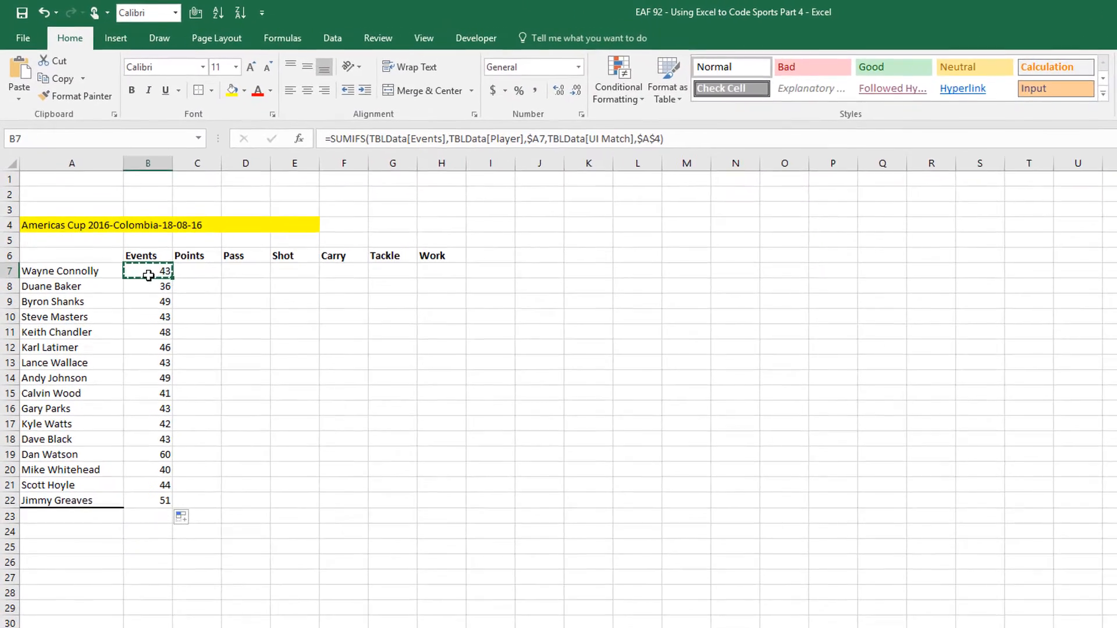
pyautogui.click(197, 271)
pyautogui.hotkey('ctrl', 'v')
pyautogui.click(255, 270)
pyautogui.hotkey('ctrl', 'v')
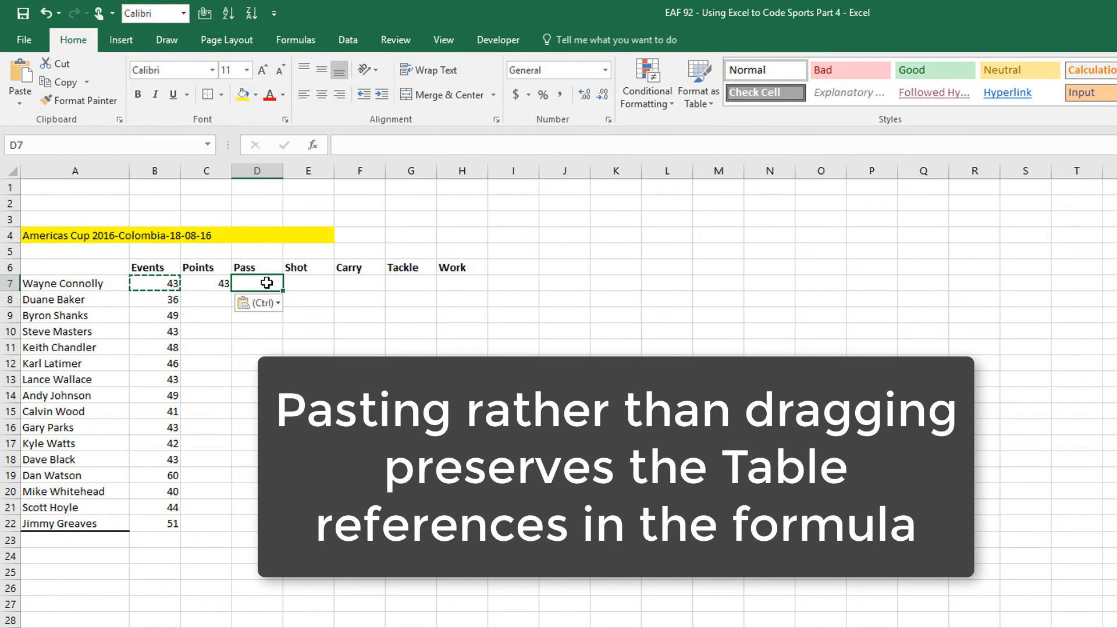
pyautogui.click(304, 284)
pyautogui.hotkey('ctrl', 'v')
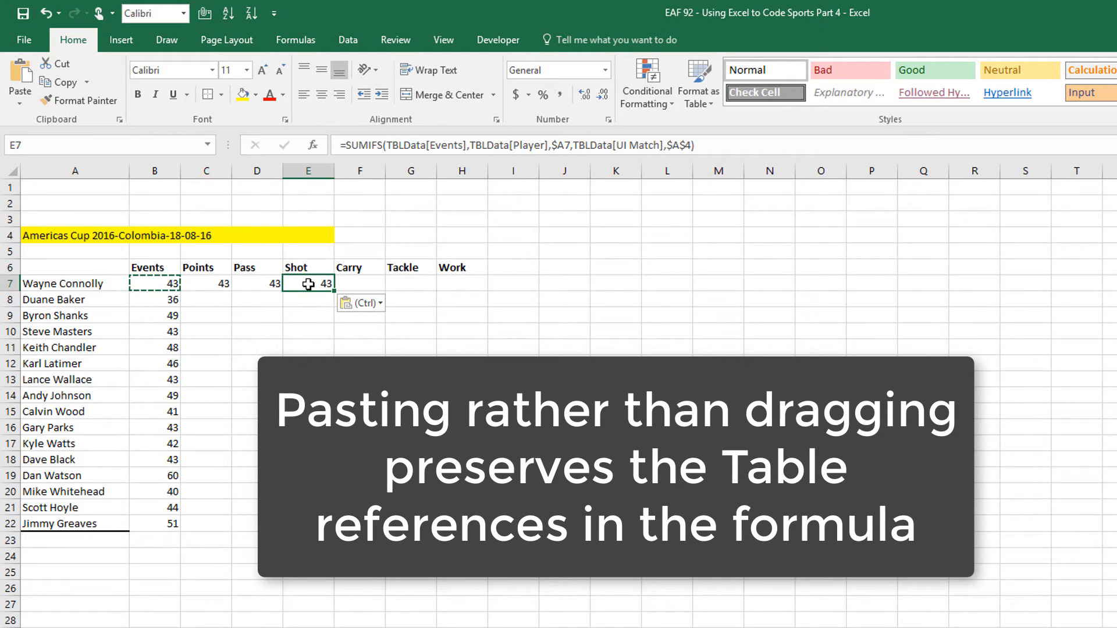
pyautogui.click(363, 285)
pyautogui.hotkey('ctrl', 'v')
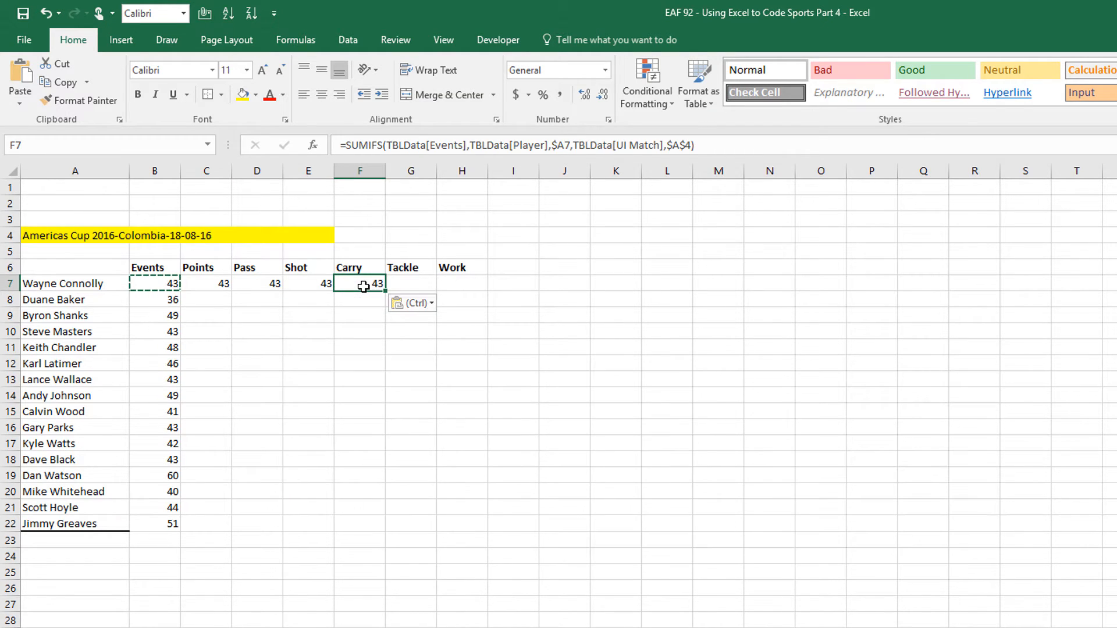
# Fill the row 7 stat formulas down to row 22 and select the whole stats block
pyautogui.click(194, 280)
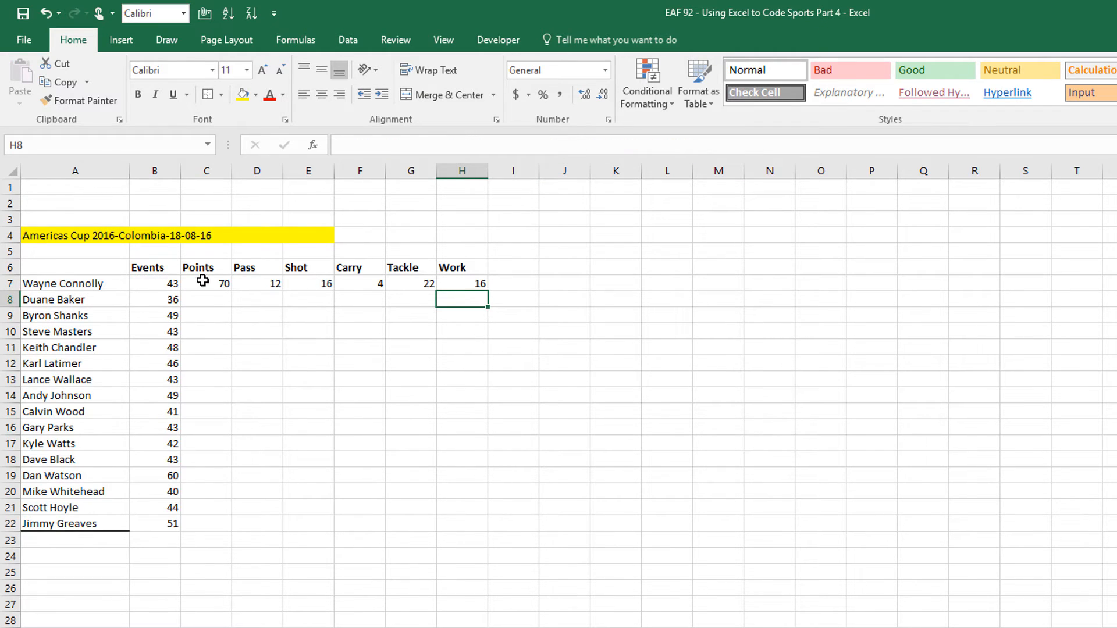
pyautogui.moveTo(202, 280); pyautogui.dragTo(482, 285)
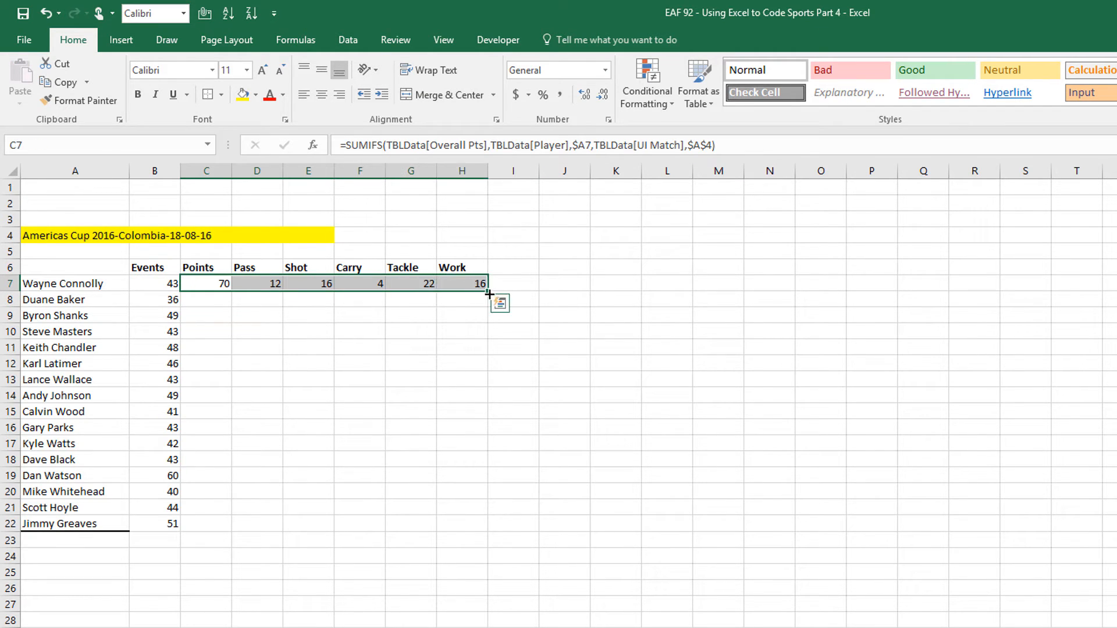
pyautogui.doubleClick(488, 294)
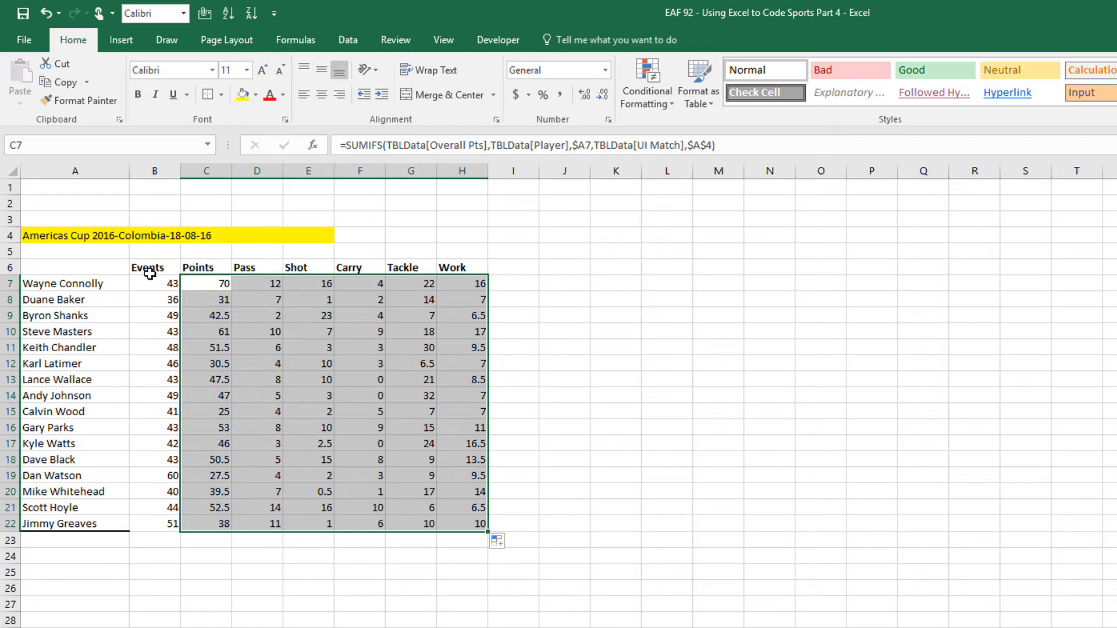
pyautogui.moveTo(150, 274); pyautogui.dragTo(483, 523)
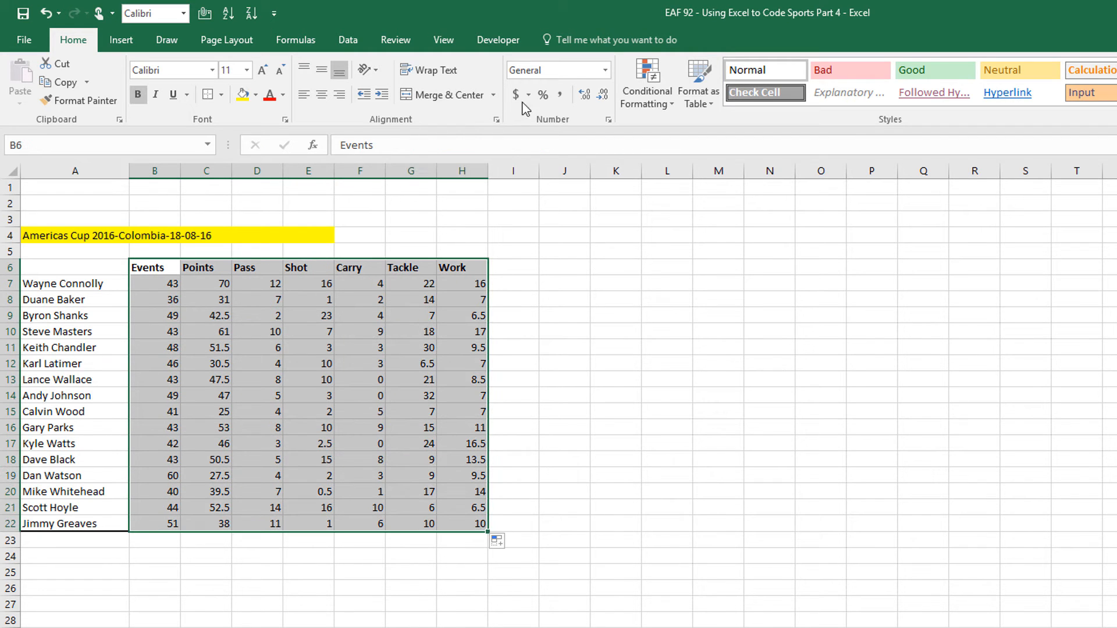
# Format the stats table as numbers with one decimal place, centred
pyautogui.click(606, 69)
pyautogui.click(567, 133)
pyautogui.click(603, 94)
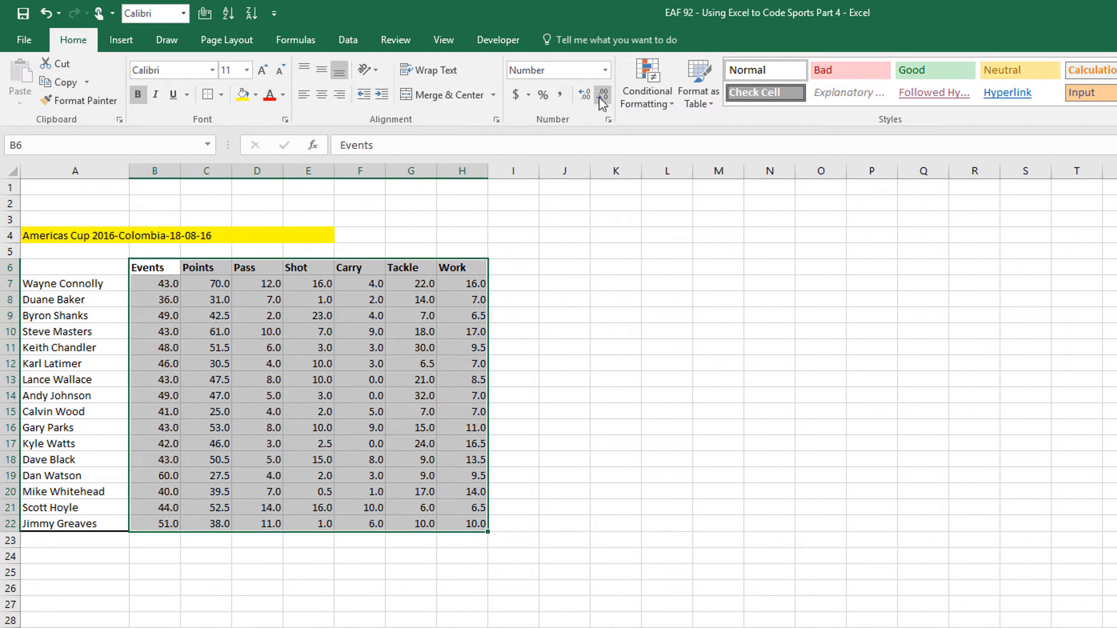
pyautogui.click(321, 94)
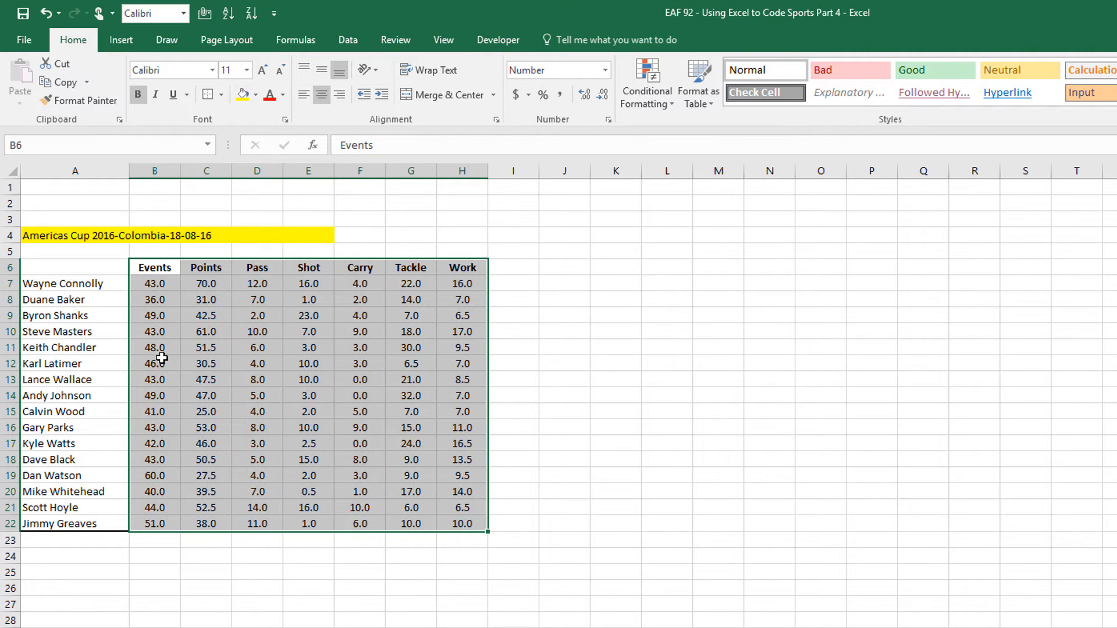
pyautogui.click(112, 316)
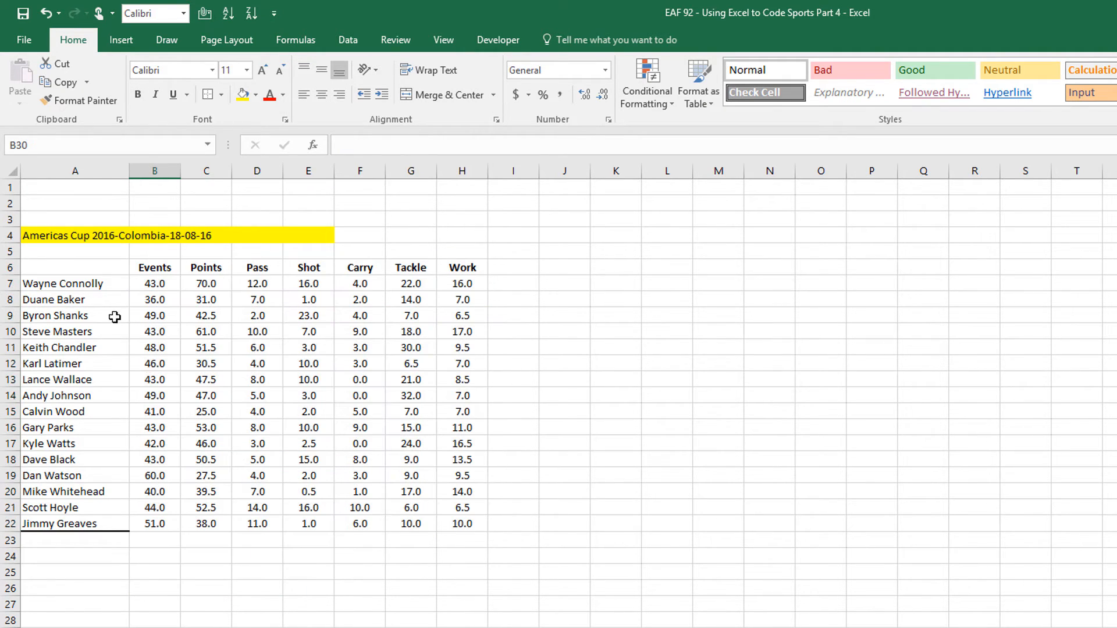
pyautogui.moveTo(105, 270); pyautogui.dragTo(449, 523)
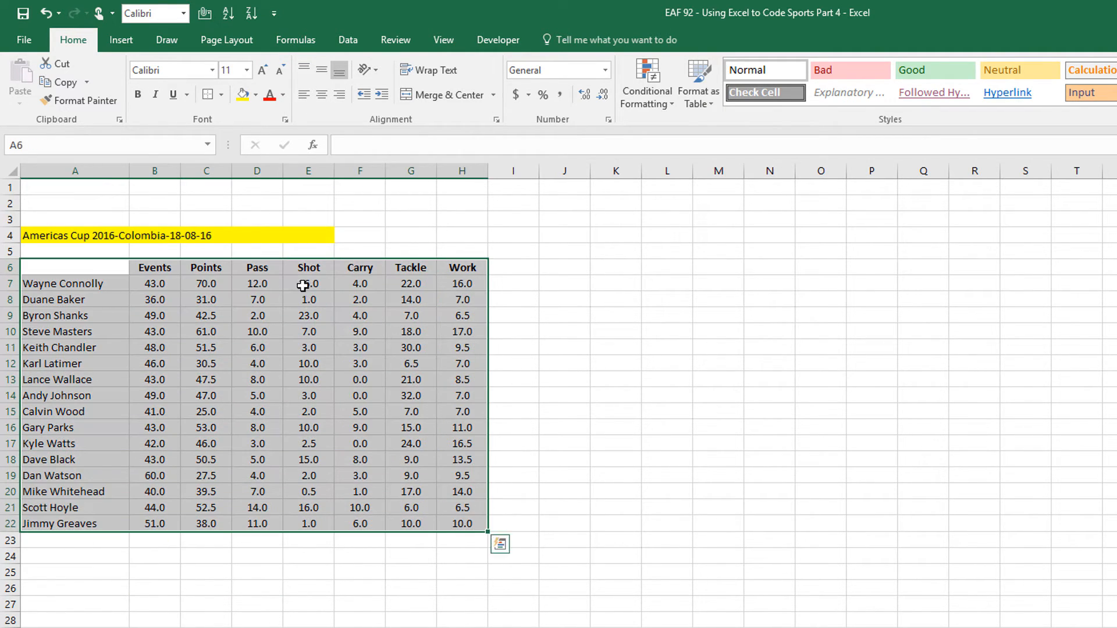
pyautogui.click(90, 550)
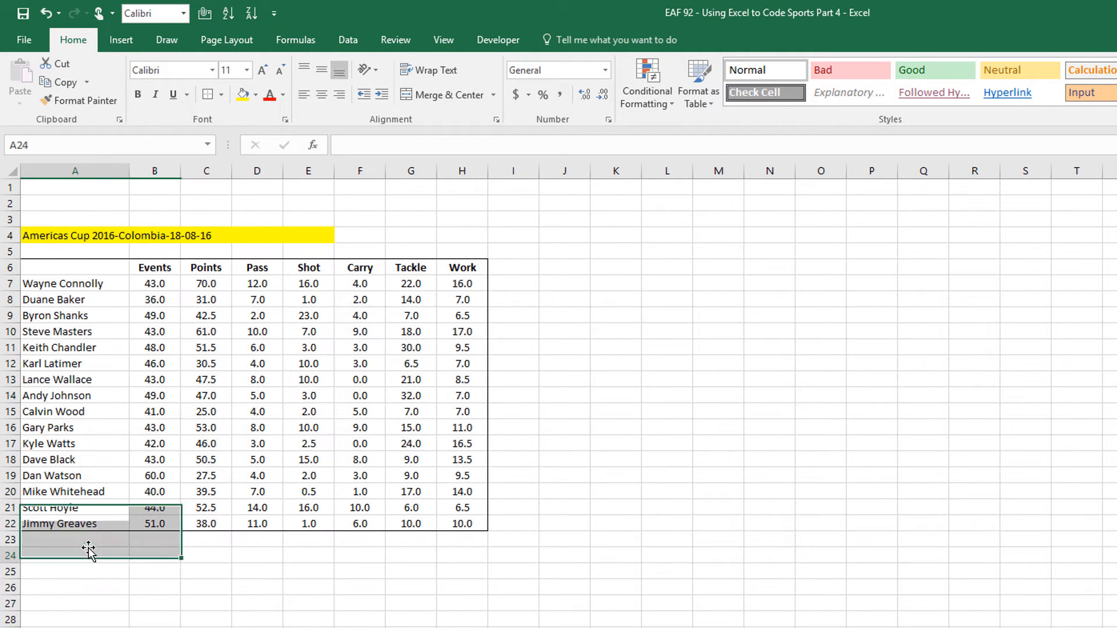
# Switch A4 through Euro 2016-France-07-10-16 and Friendly-Brazil-12-03-16, ending on World Cup2016-Canada-25-02-16
pyautogui.click(263, 244)
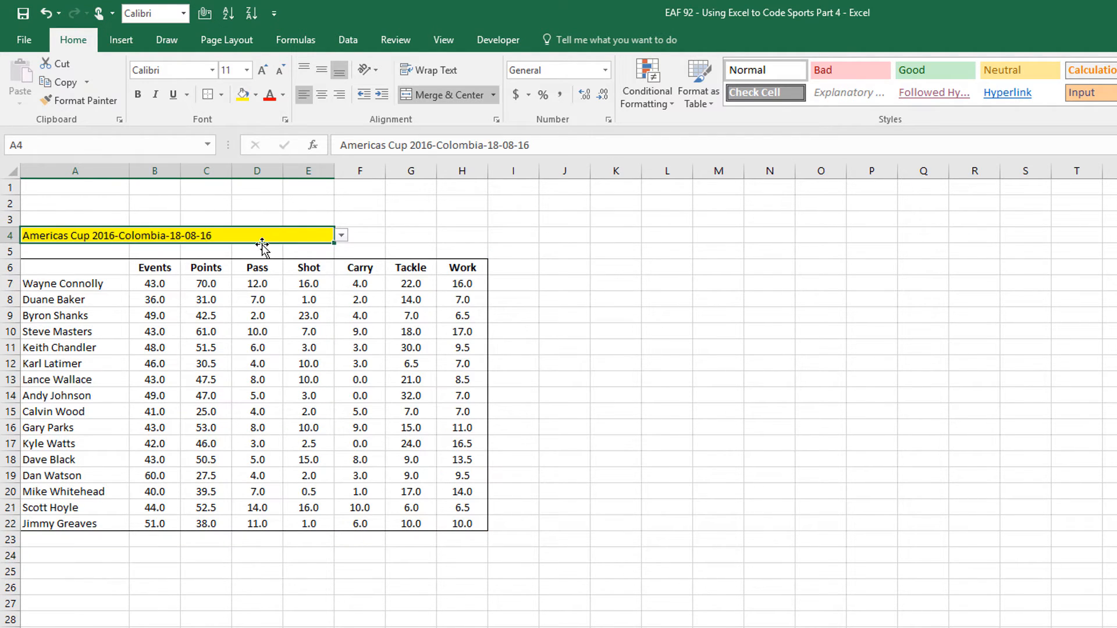
pyautogui.click(342, 235)
pyautogui.click(250, 278)
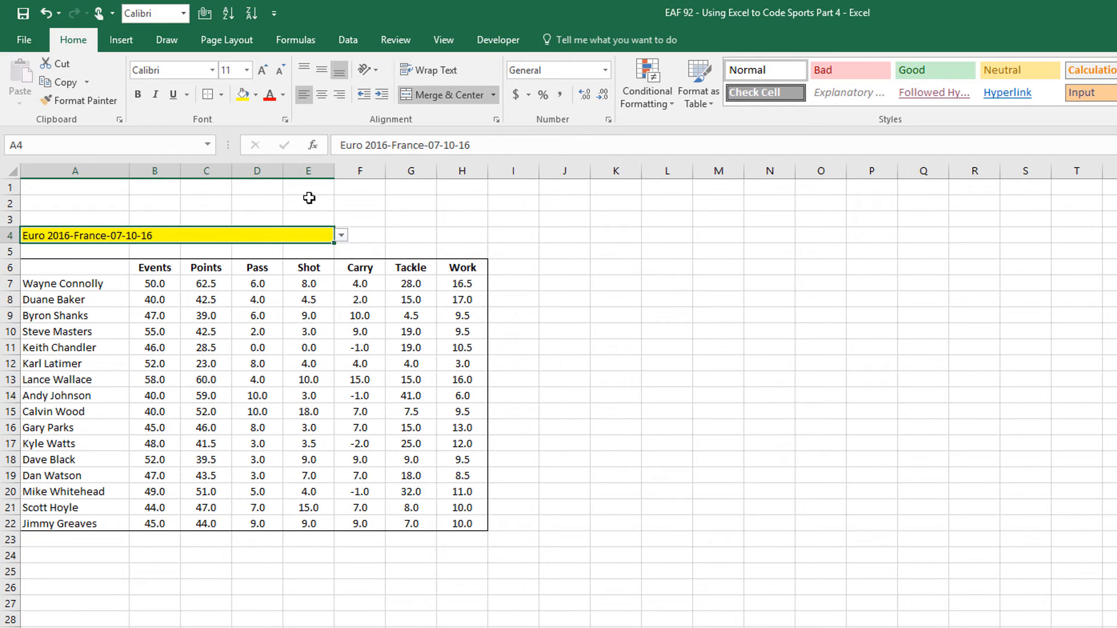
pyautogui.click(342, 234)
pyautogui.click(149, 309)
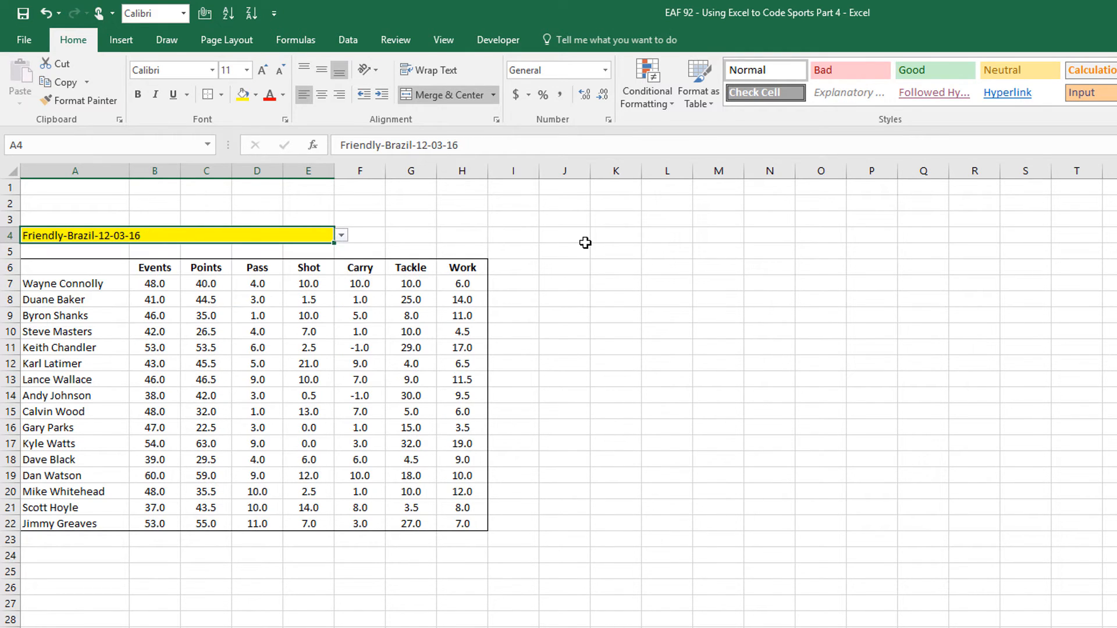
pyautogui.click(341, 236)
pyautogui.click(175, 322)
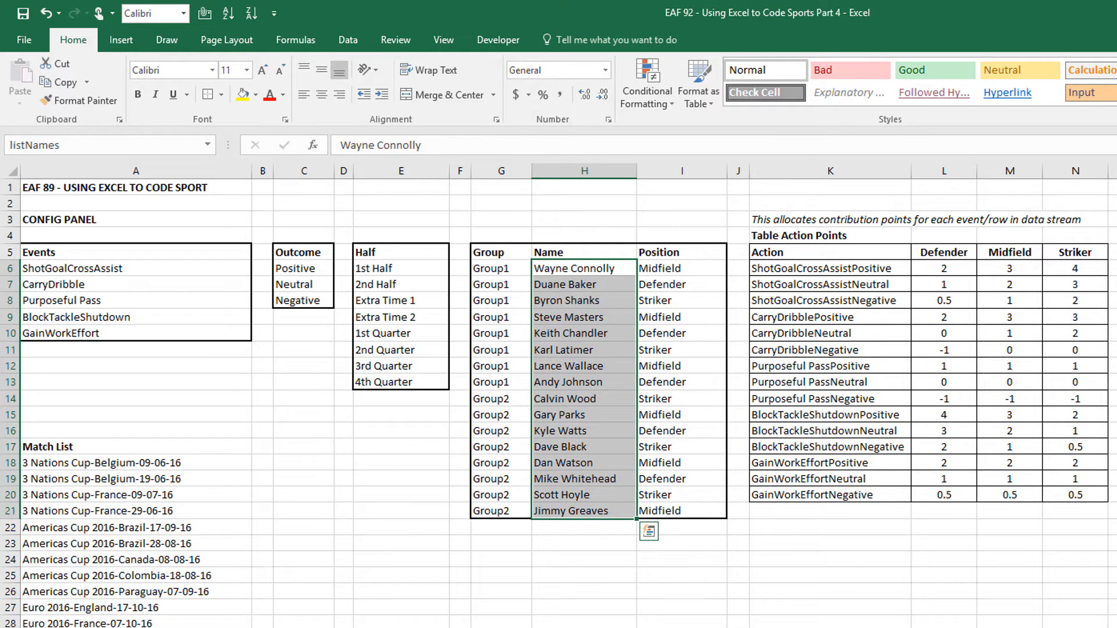
# Give J4 a List data validation dropdown sourced from the listNames range
pyautogui.moveTo(584, 268); pyautogui.dragTo(569, 511)
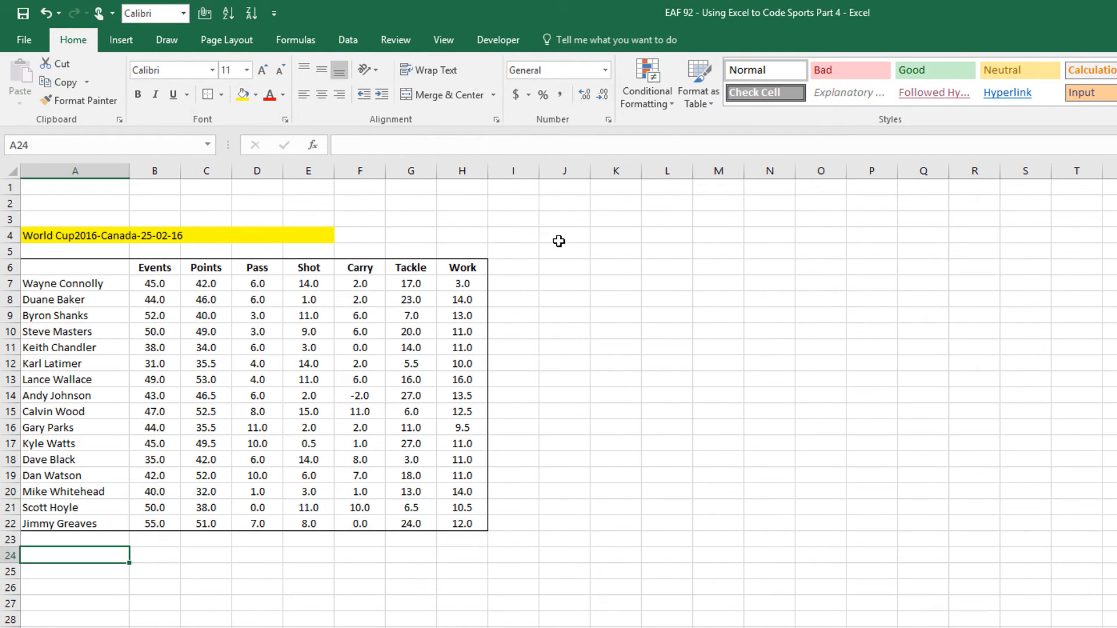
pyautogui.click(563, 239)
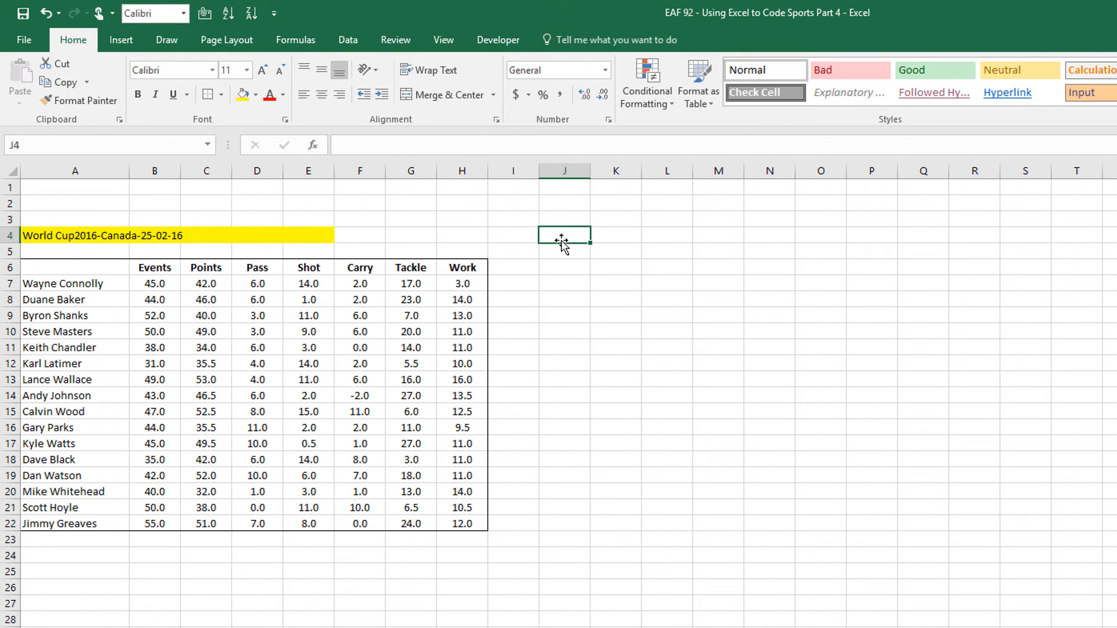
pyautogui.click(348, 41)
pyautogui.click(792, 100)
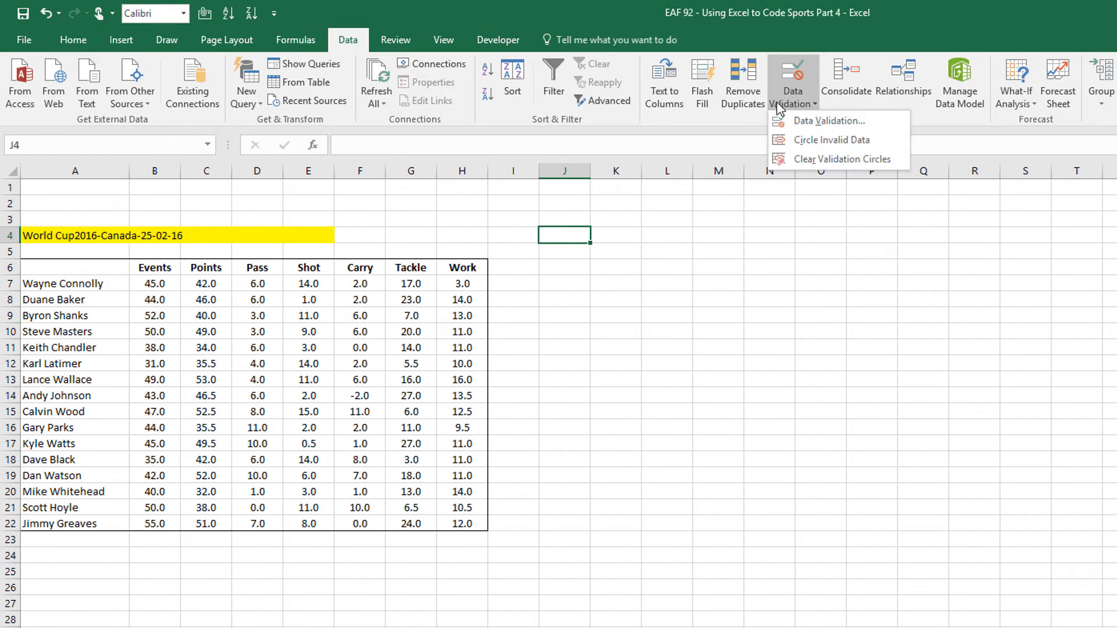
pyautogui.click(785, 123)
pyautogui.click(369, 284)
pyautogui.click(372, 332)
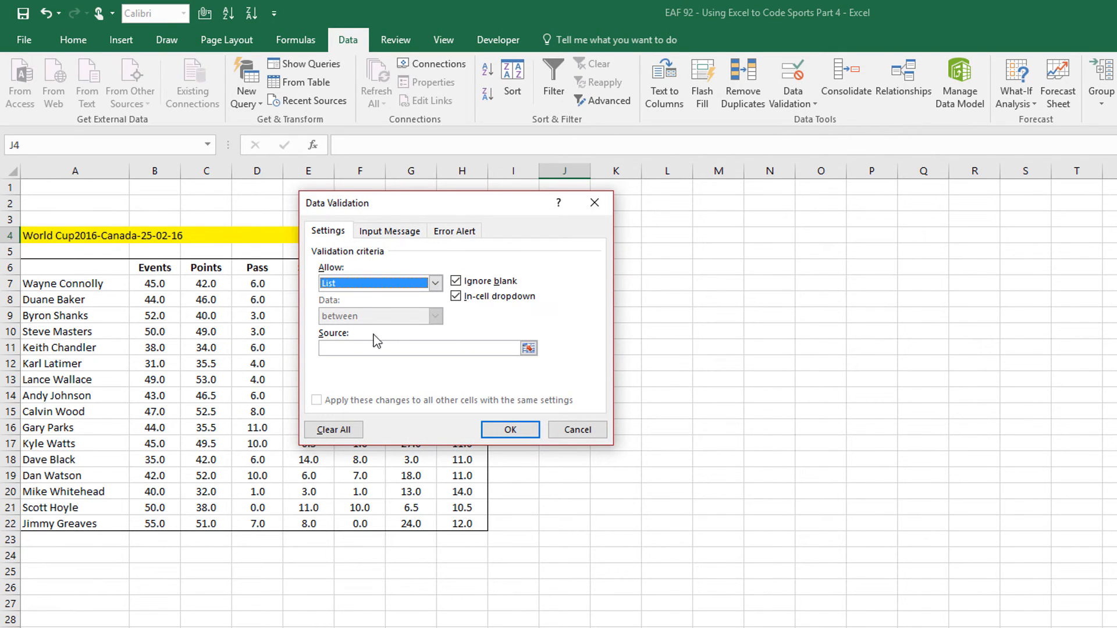
pyautogui.click(382, 347)
pyautogui.press('F3')
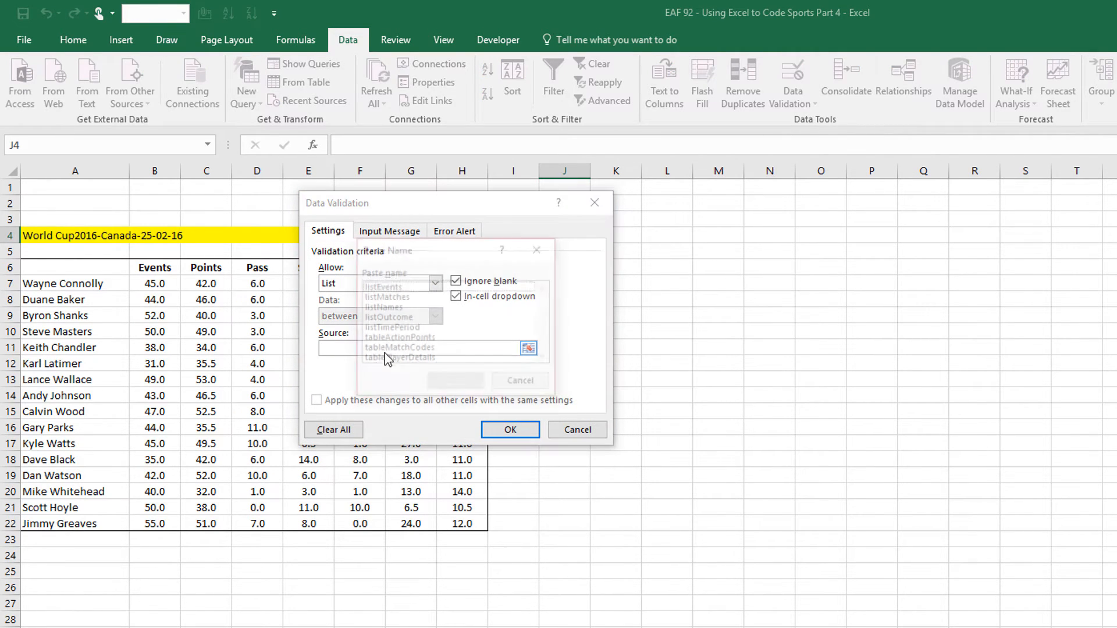
pyautogui.doubleClick(405, 308)
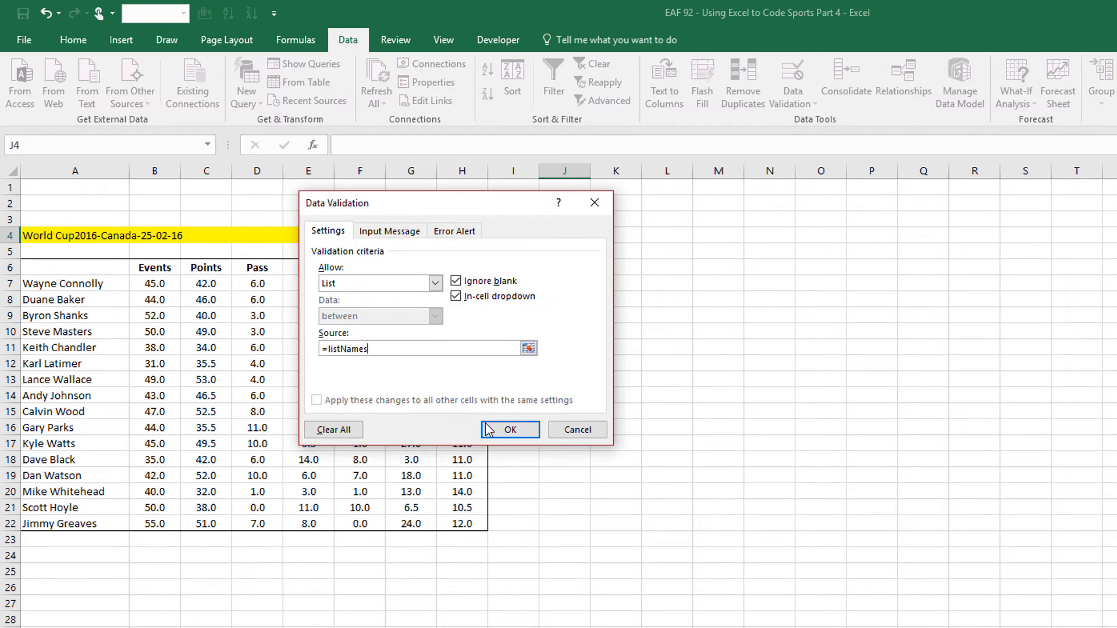
pyautogui.click(510, 429)
# Merge J4:L4 into one yellow-filled player cell
pyautogui.moveTo(567, 235); pyautogui.dragTo(660, 233)
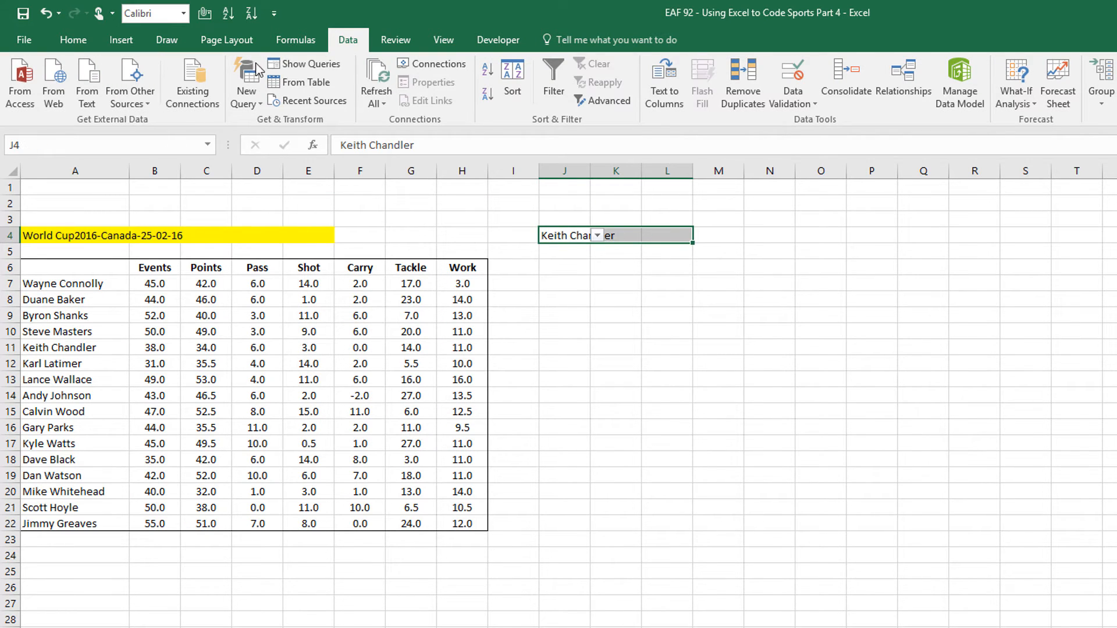
pyautogui.click(73, 41)
pyautogui.click(243, 95)
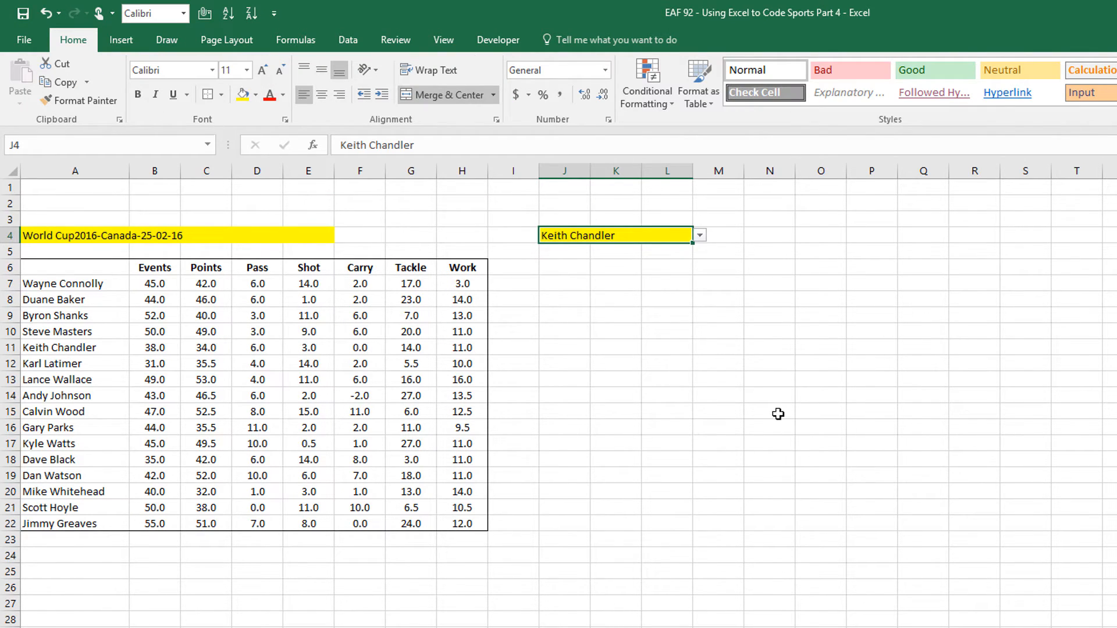
pyautogui.click(727, 412)
pyautogui.click(651, 231)
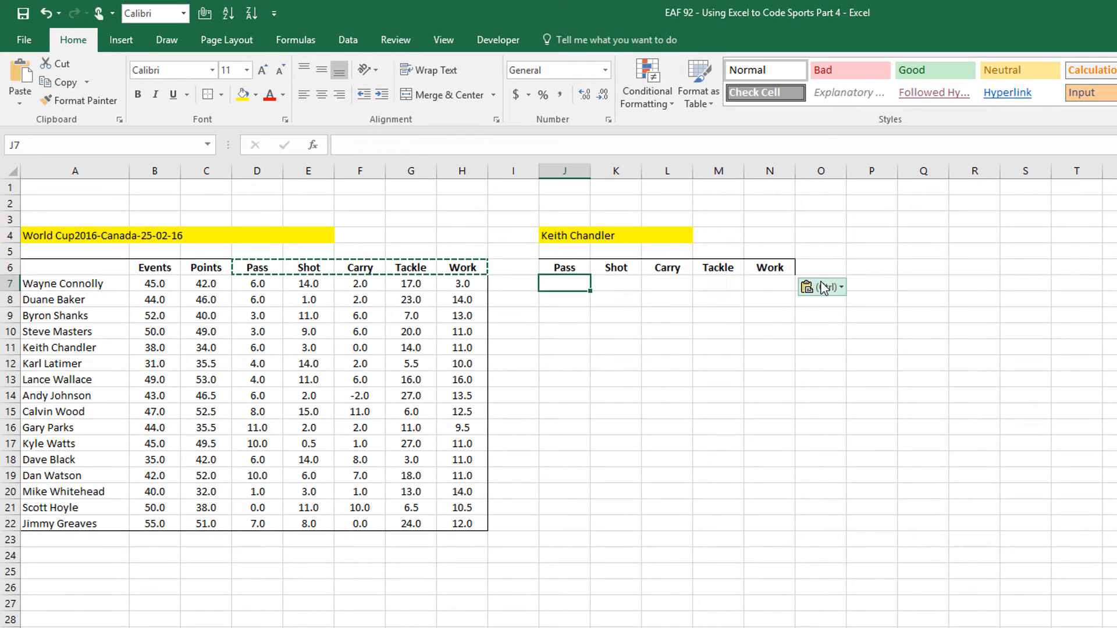
# Enter =VLOOKUP($J$4,$A$6:$H$22,4,0) in J7 to fetch the player's Pass stat
pyautogui.write('=')
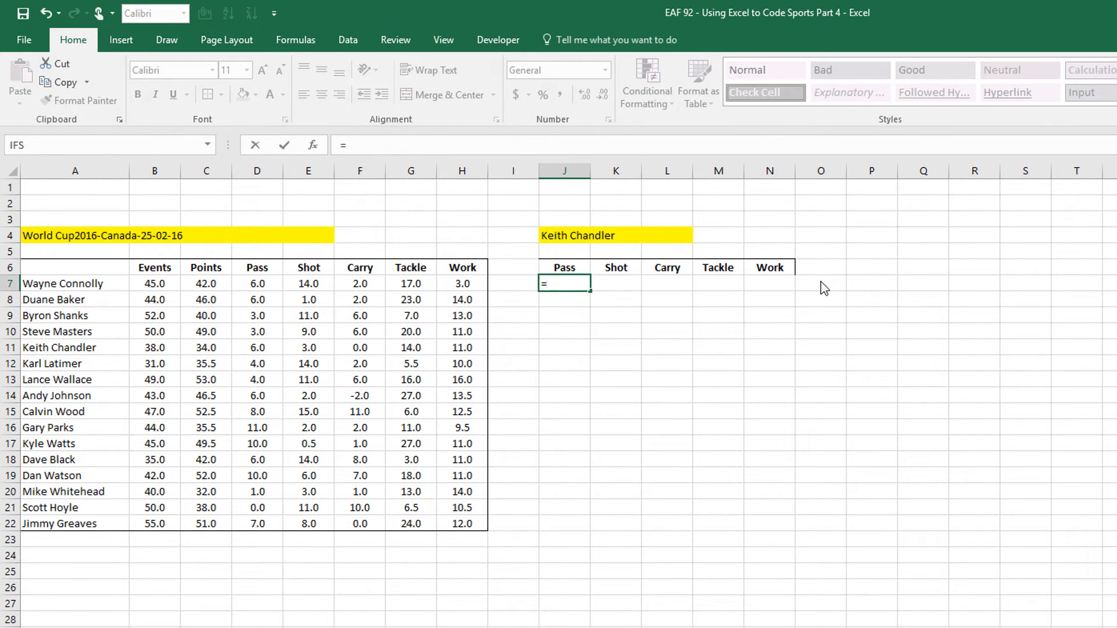
pyautogui.write('vl')
pyautogui.press('Tab')
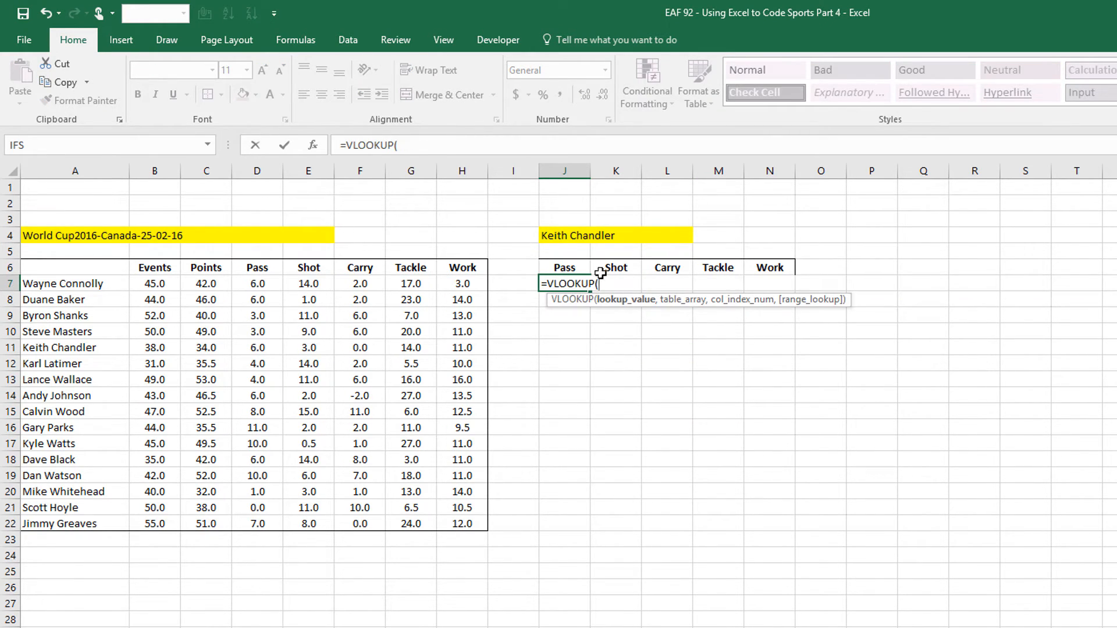
pyautogui.click(579, 238)
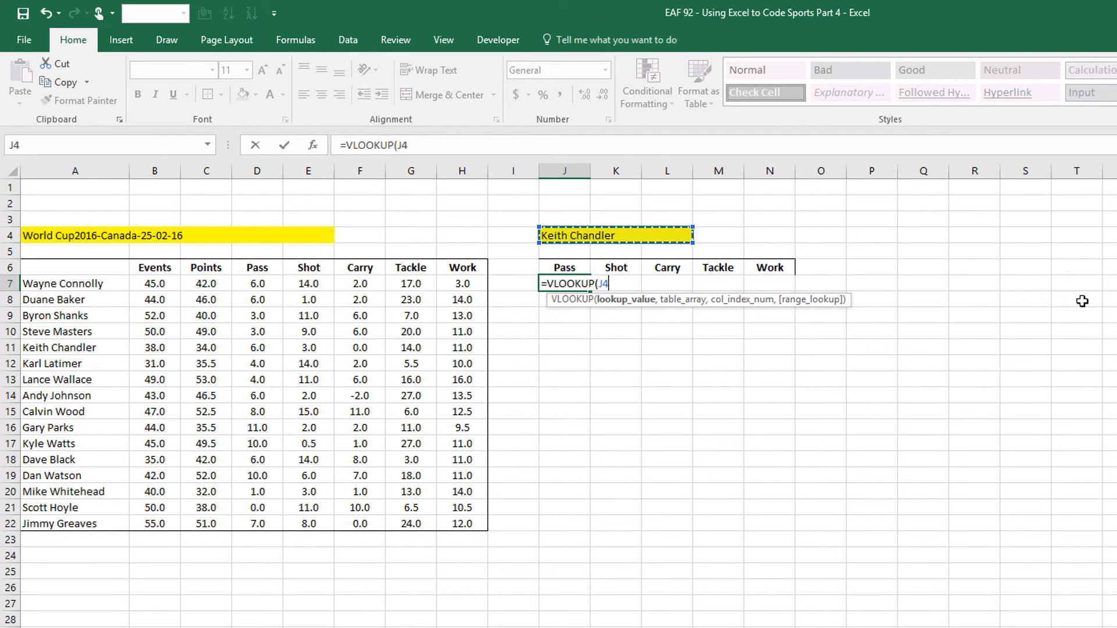
pyautogui.press('F4')
pyautogui.write(',')
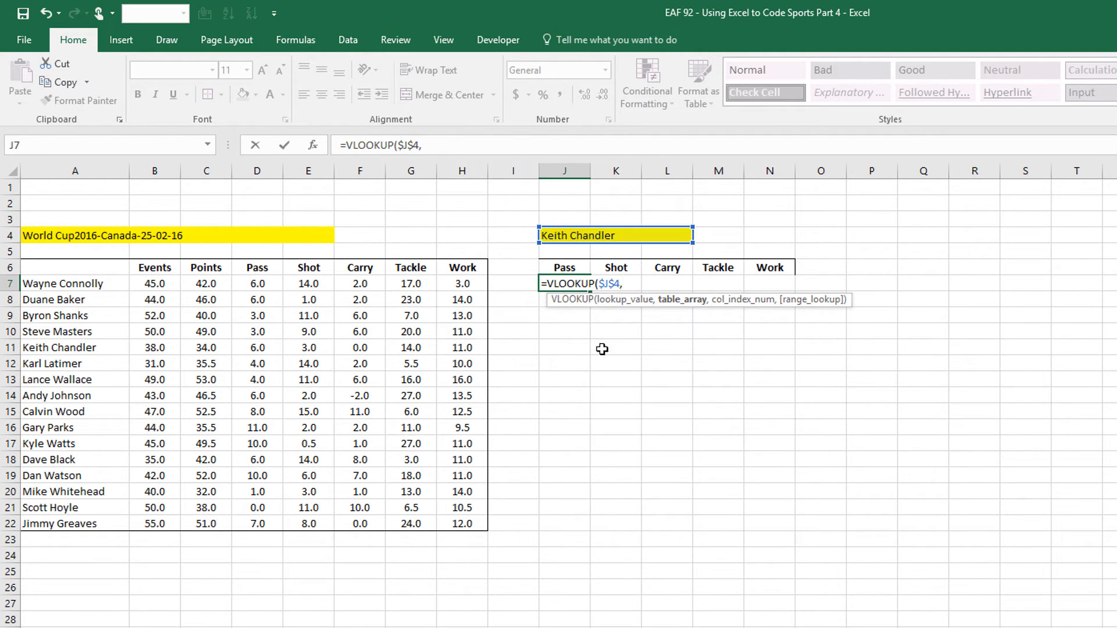
pyautogui.moveTo(77, 265); pyautogui.dragTo(452, 522)
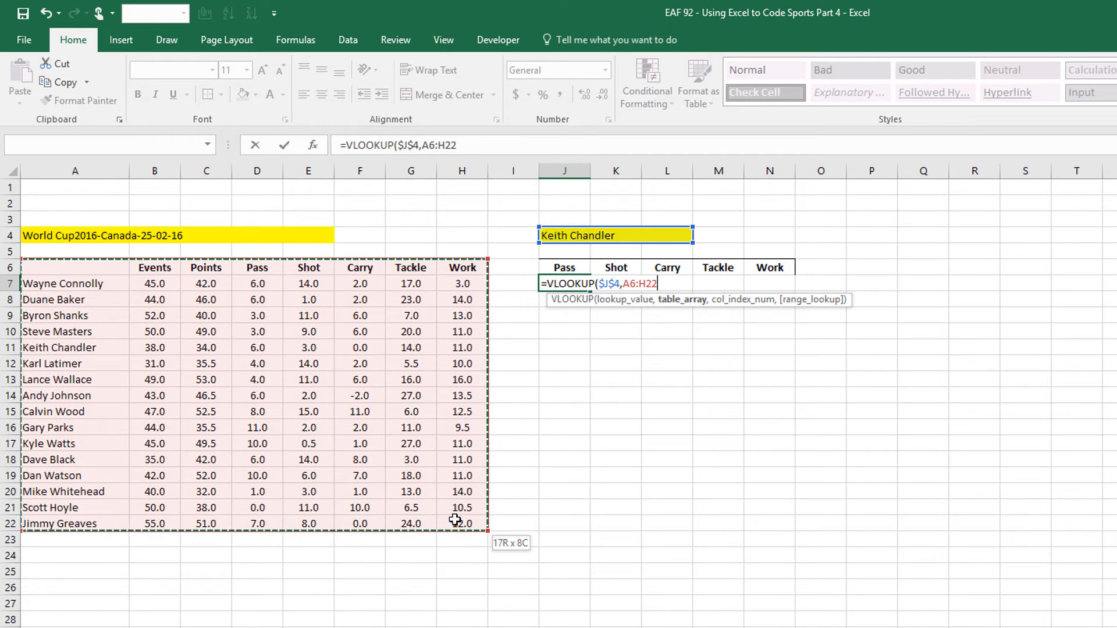
pyautogui.press('F4')
pyautogui.write(',')
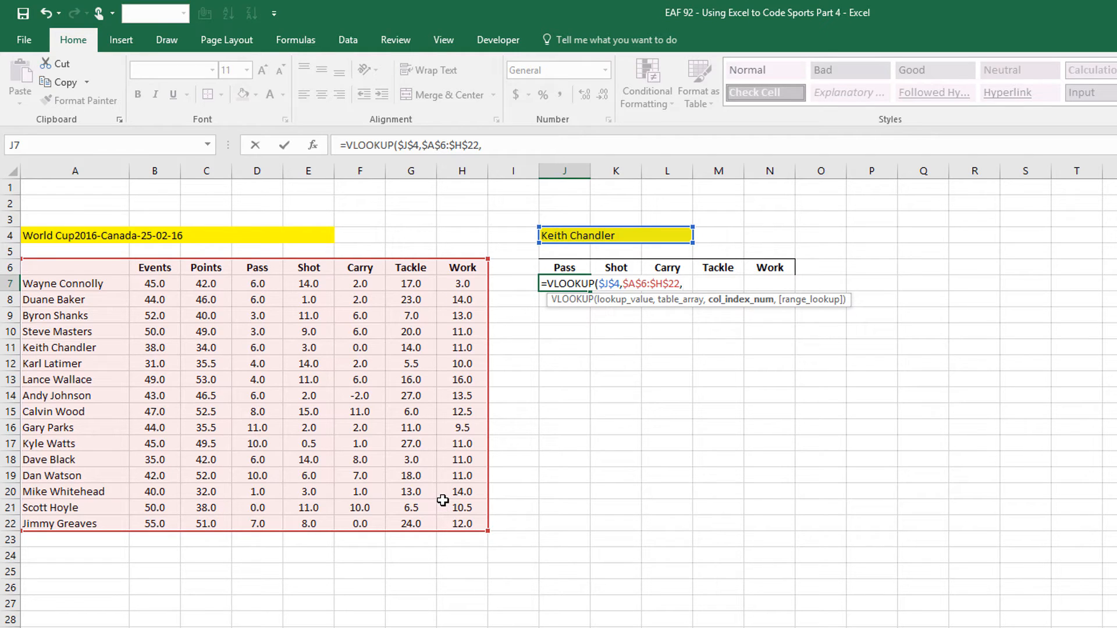
pyautogui.write('4,0)')
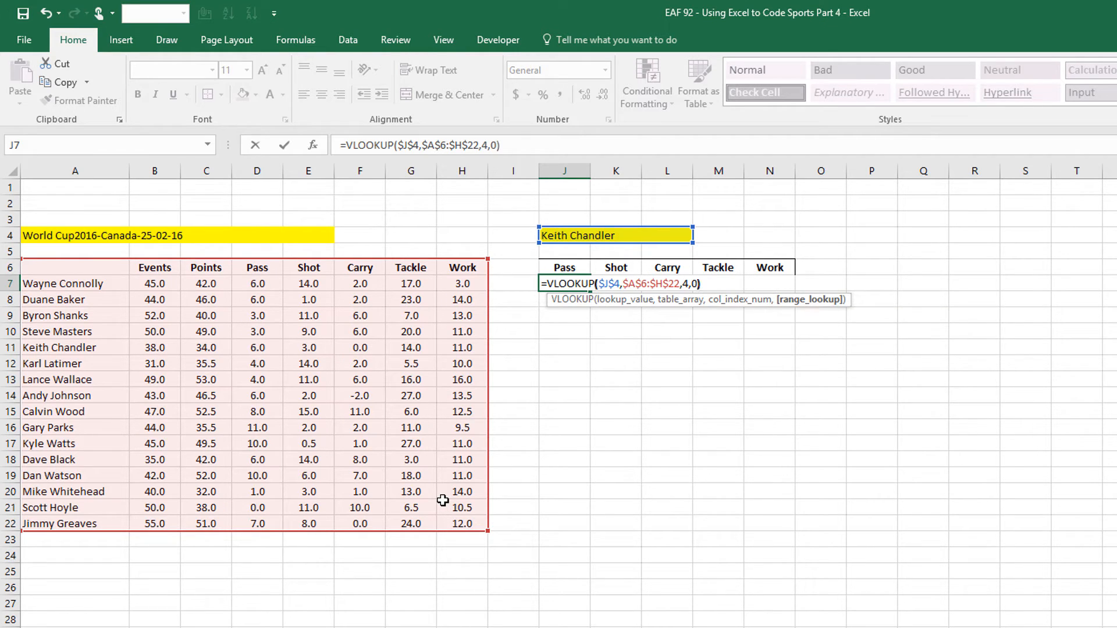
pyautogui.hotkey('ctrl', 'Return')
# Copy the lookup across to N7, changing the column index to 5 for Shot and 6 for Carry
pyautogui.moveTo(589, 291); pyautogui.dragTo(792, 298)
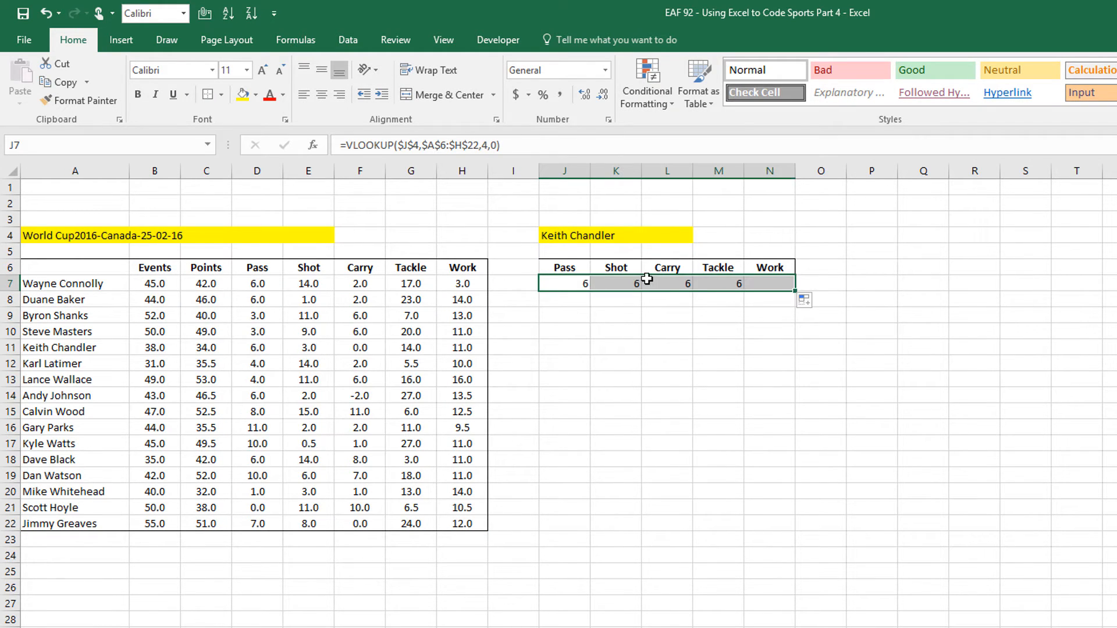
pyautogui.click(619, 283)
pyautogui.click(485, 145)
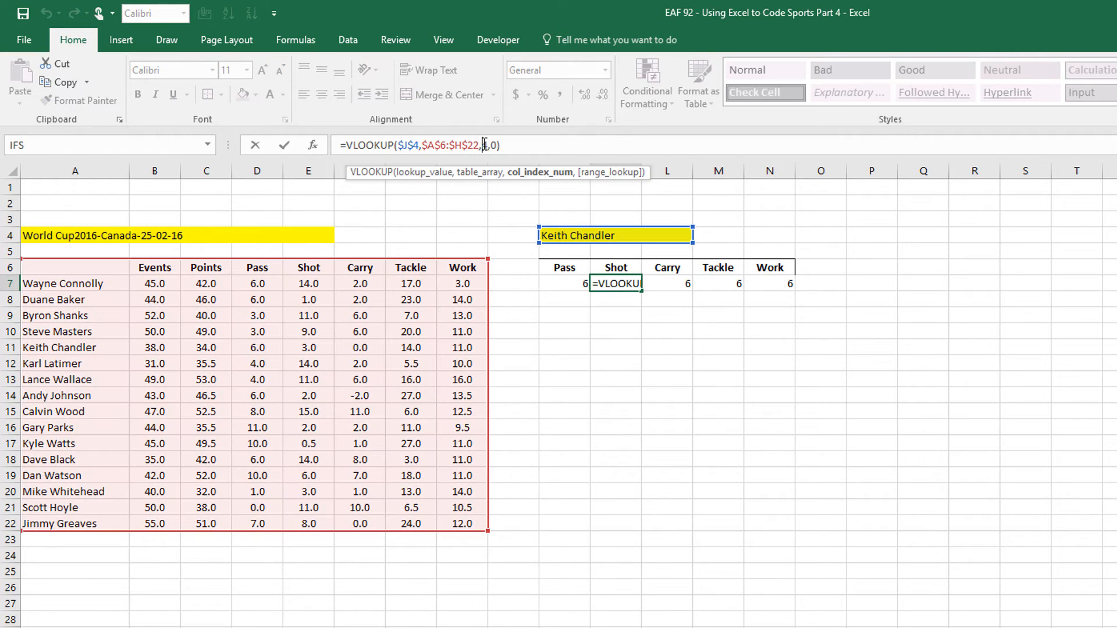
pyautogui.press('Delete')
pyautogui.write('5')
pyautogui.press('Return')
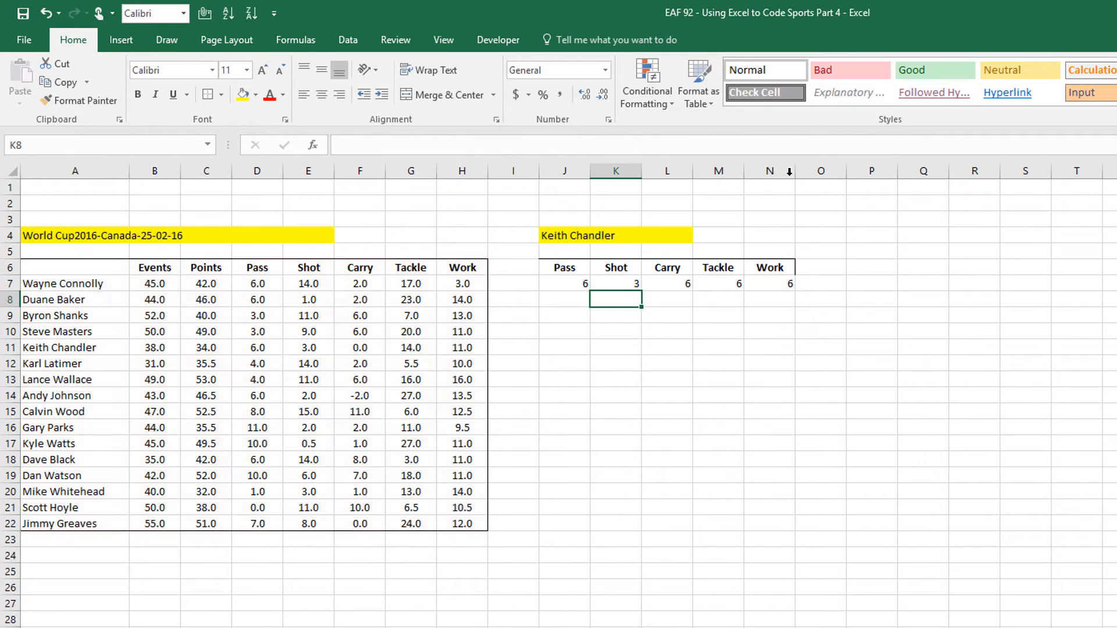
pyautogui.click(675, 283)
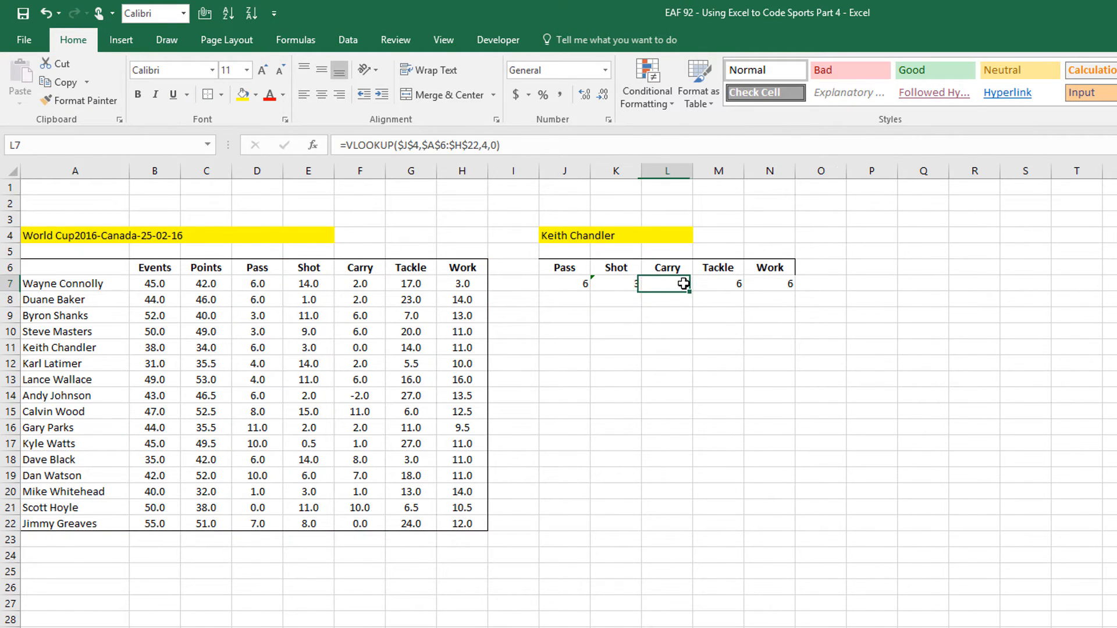
pyautogui.click(483, 145)
pyautogui.press('Delete')
pyautogui.write('6')
pyautogui.press('Return')
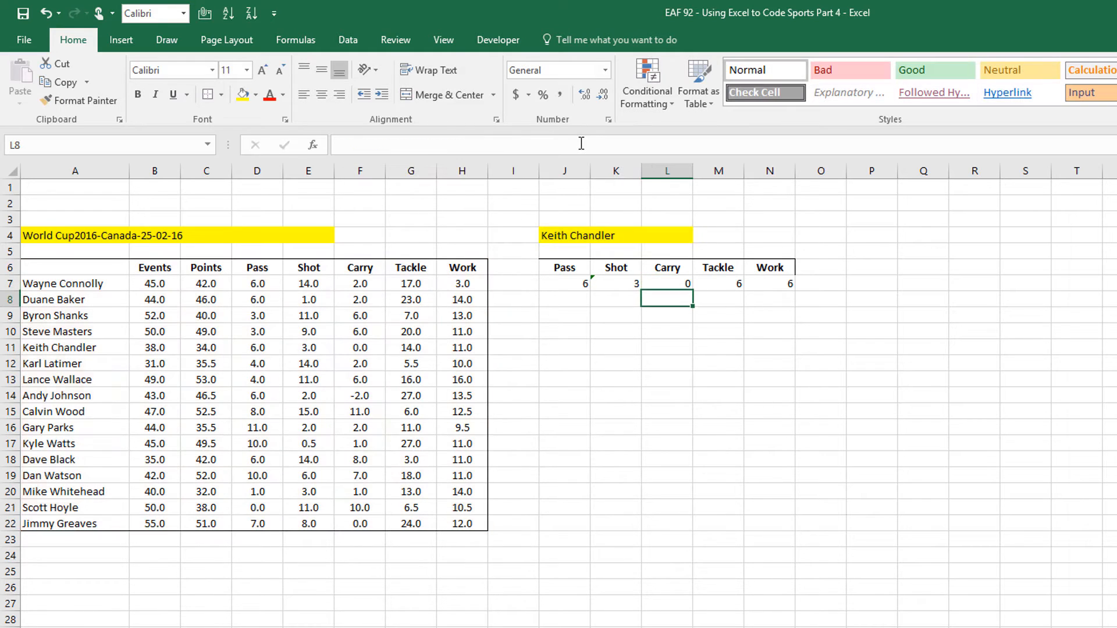
# Change the lookup column index to 7 for Tackle in M7 and 8 for Work in N7
pyautogui.click(728, 284)
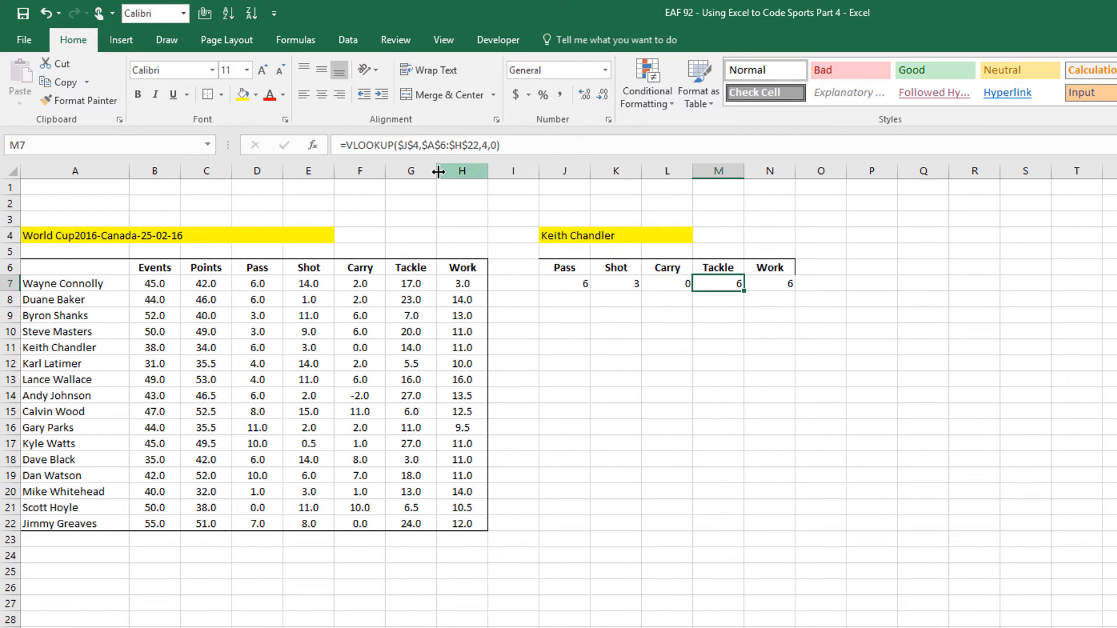
pyautogui.click(494, 144)
pyautogui.press('BackSpace')
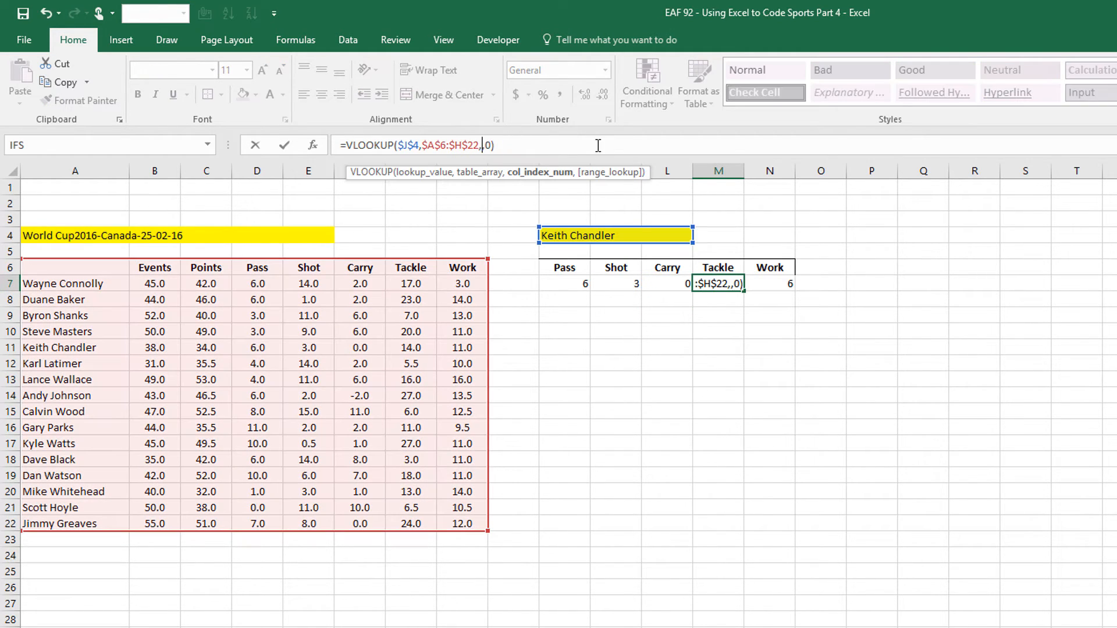
pyautogui.write('7')
pyautogui.press('Return')
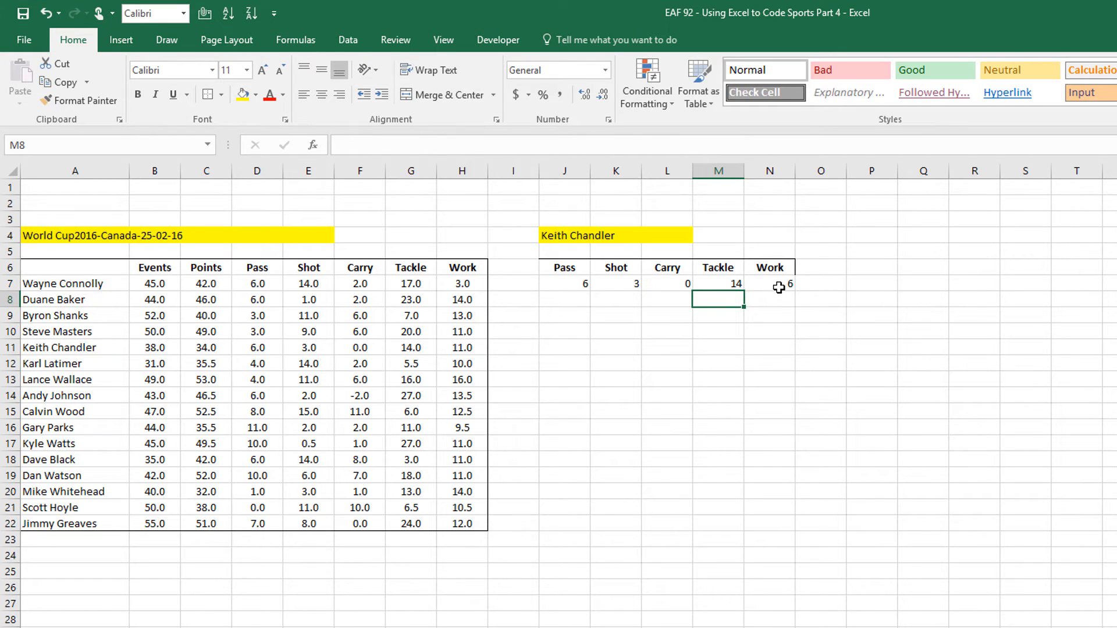
pyautogui.click(742, 283)
pyautogui.click(759, 284)
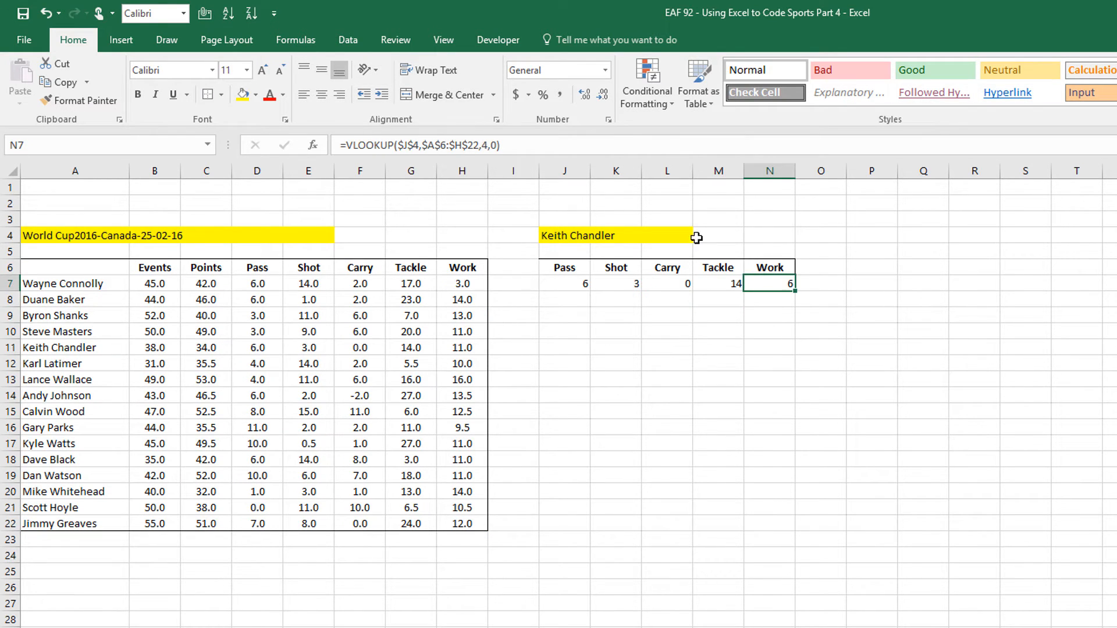
pyautogui.click(485, 144)
pyautogui.press('BackSpace')
pyautogui.write('8')
pyautogui.press('Return')
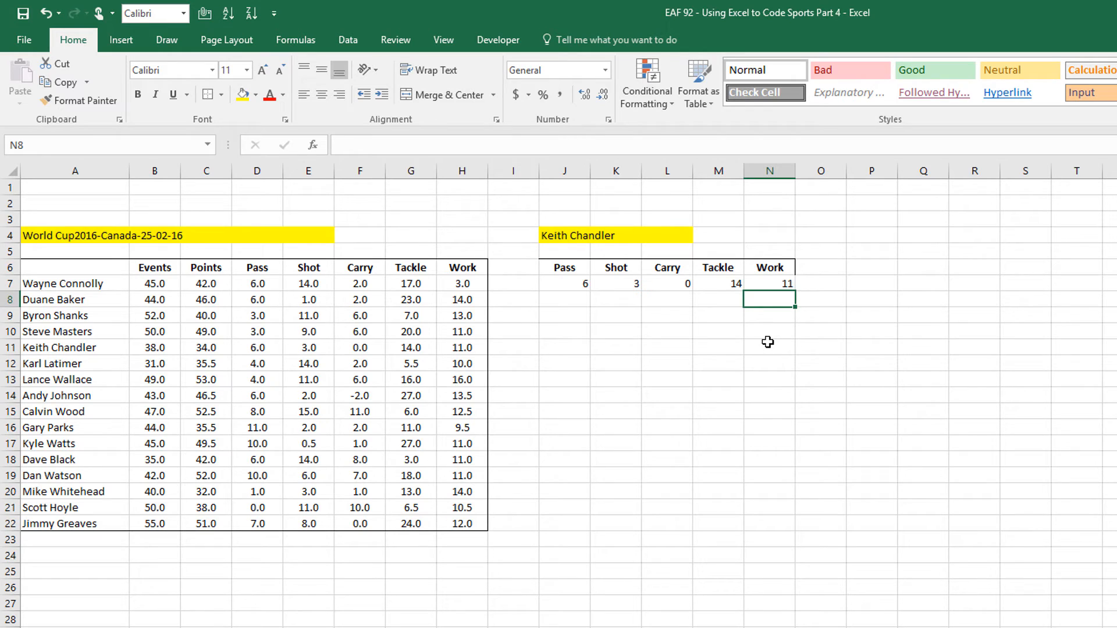
# Insert a 2-D clustered column chart of J6:N7 and place it just below the stats row
pyautogui.moveTo(554, 267); pyautogui.dragTo(777, 278)
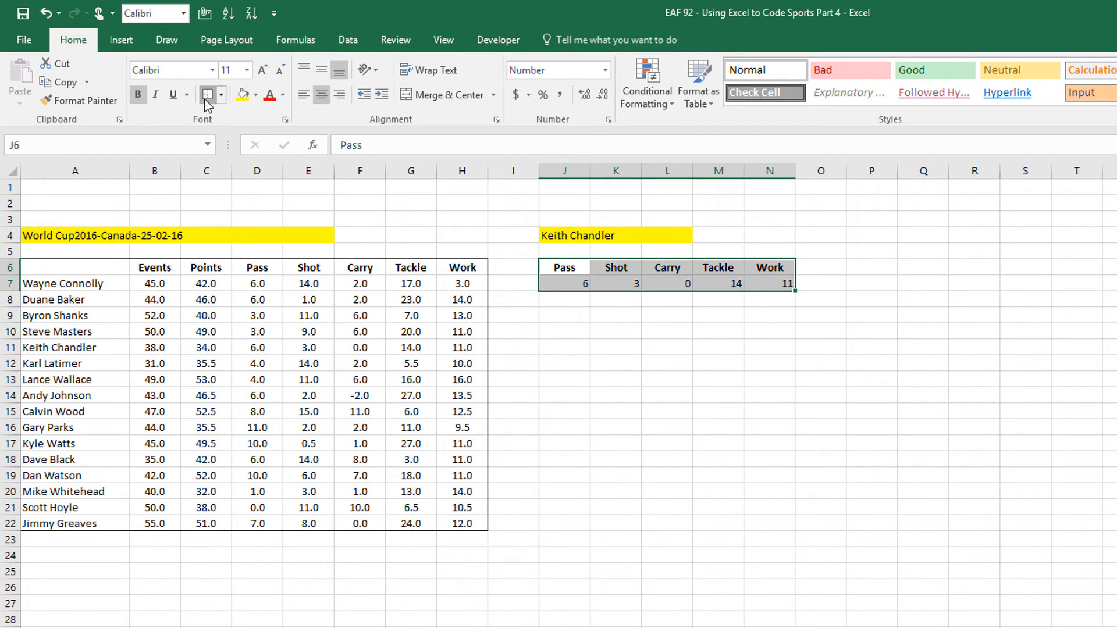
pyautogui.click(121, 40)
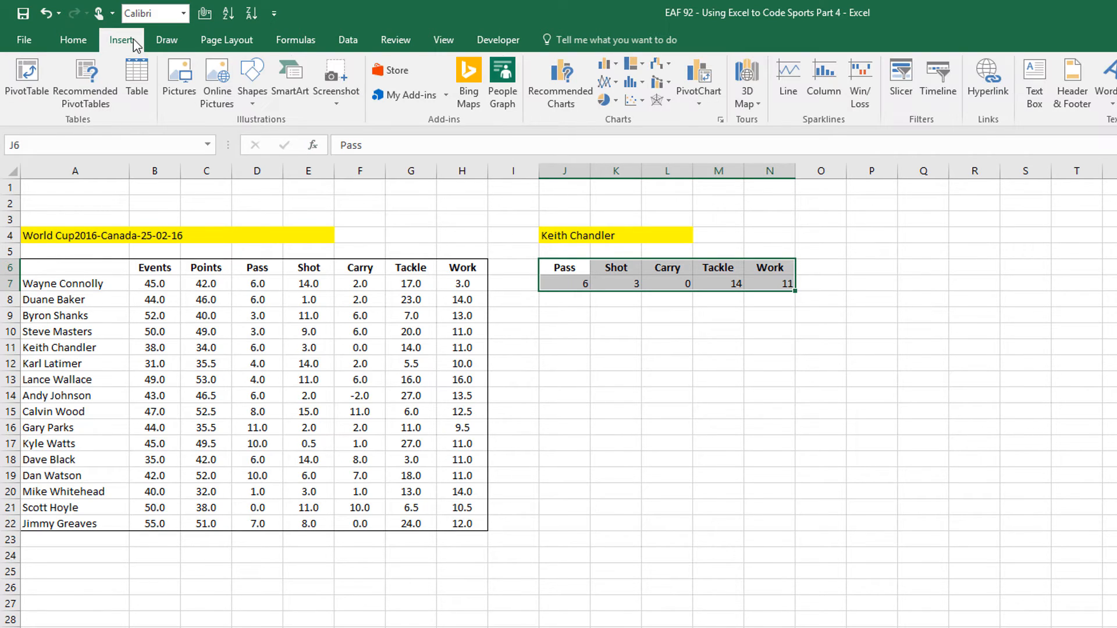
pyautogui.click(605, 64)
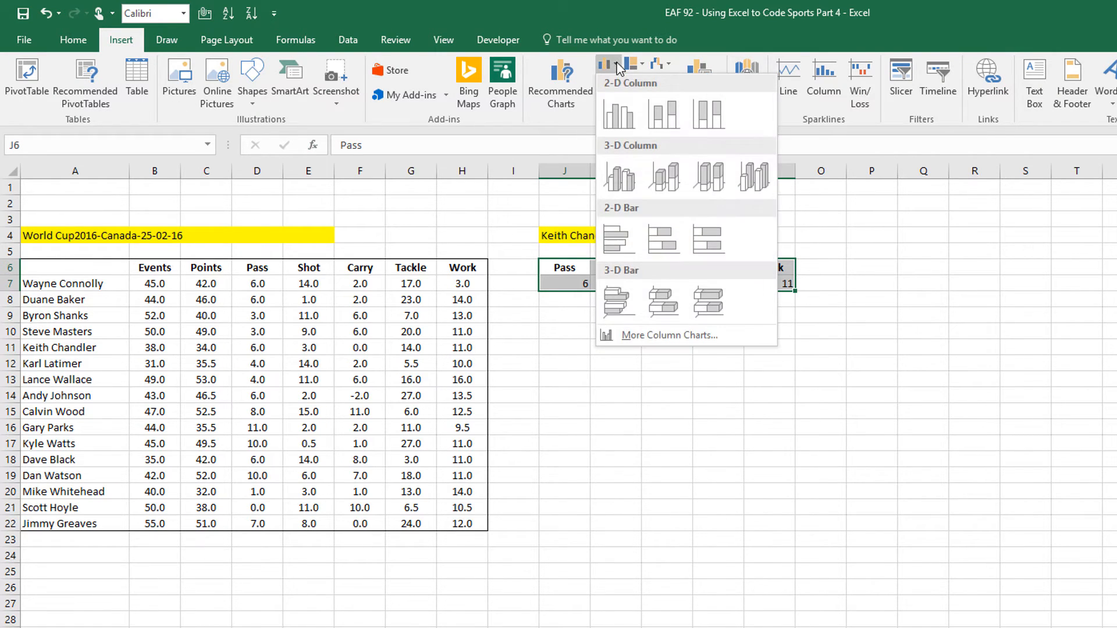
pyautogui.click(619, 113)
pyautogui.moveTo(660, 378); pyautogui.dragTo(609, 300)
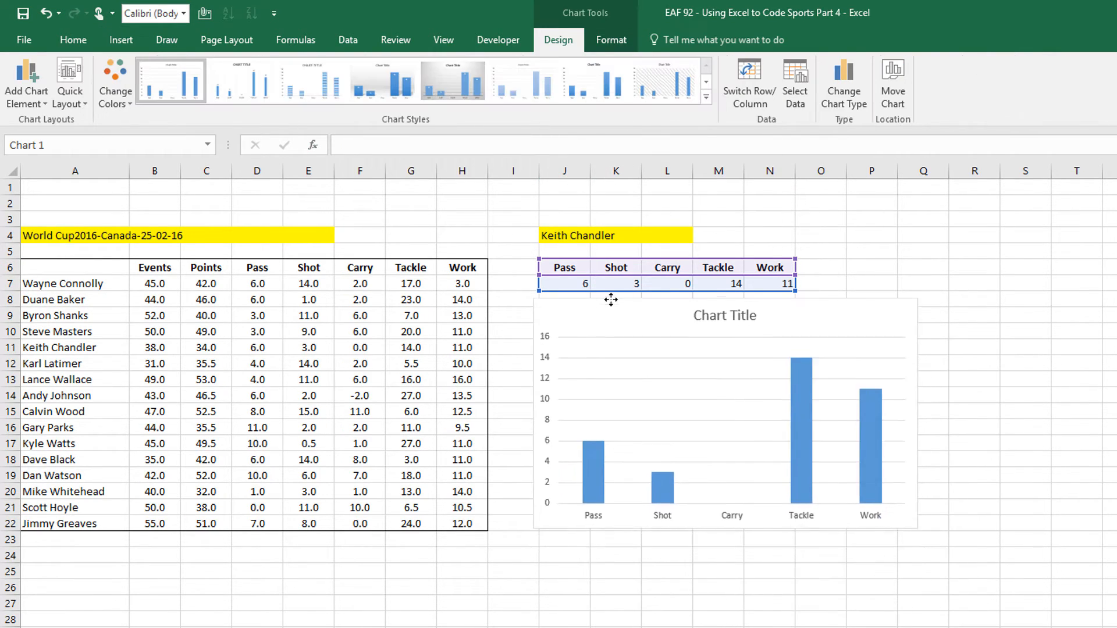
pyautogui.click(835, 213)
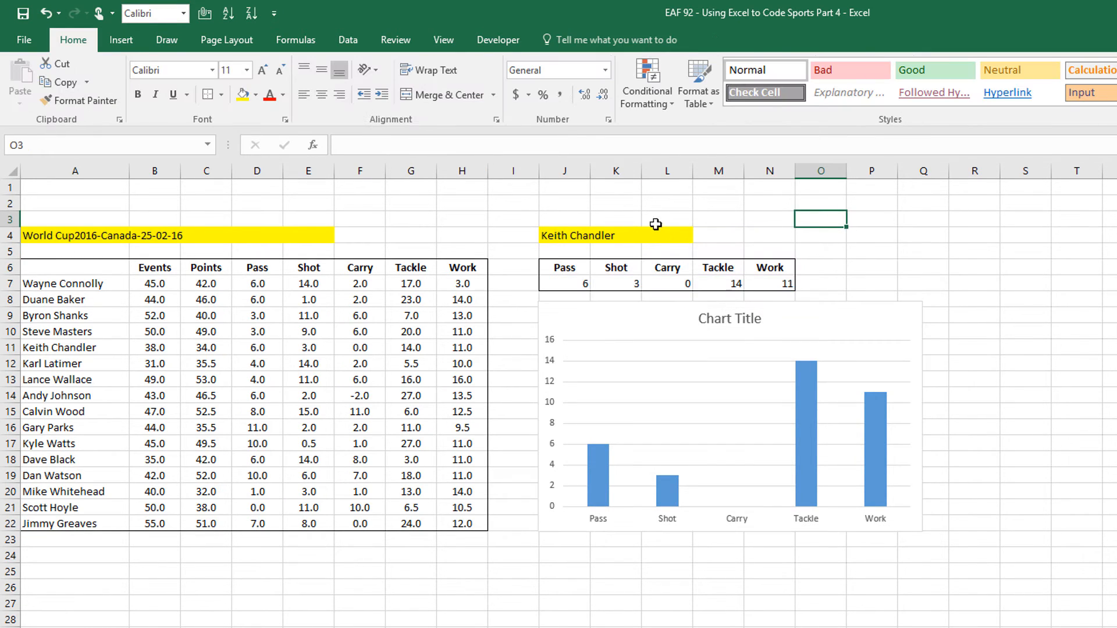
pyautogui.click(573, 206)
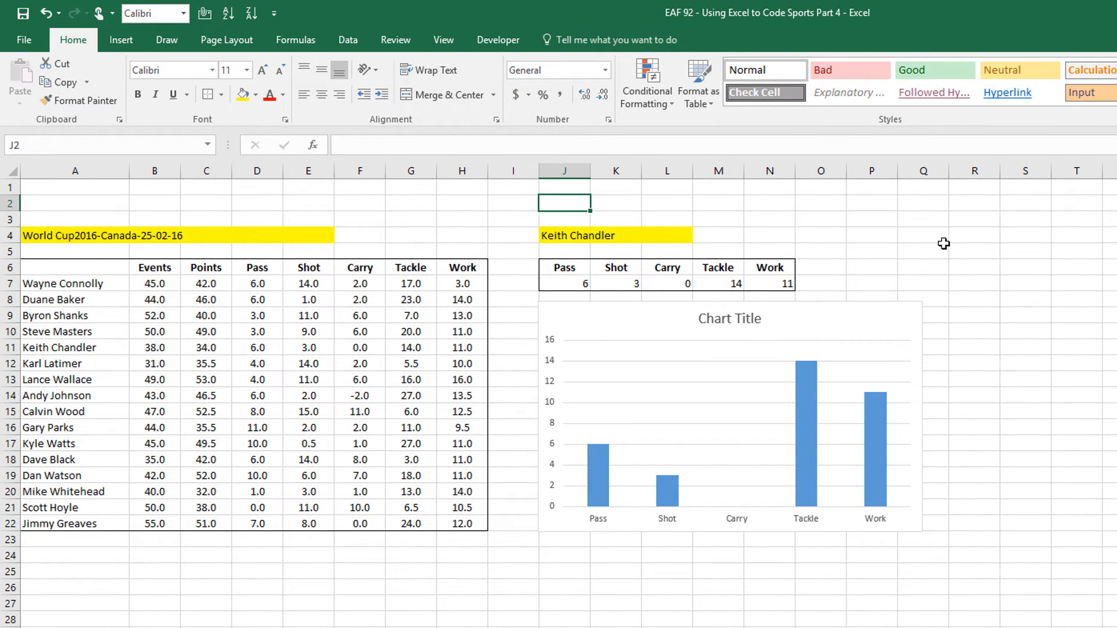
# Enter =J4 & char(10) & A4 in J2 to join player and match names
pyautogui.write('=')
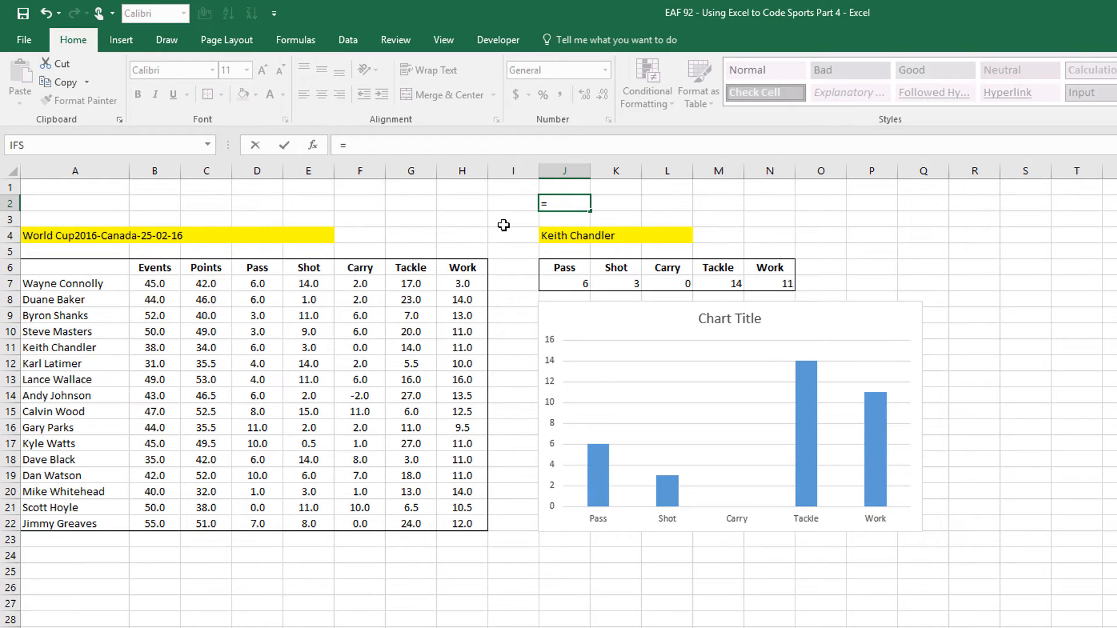
pyautogui.click(551, 236)
pyautogui.write('& char(10)')
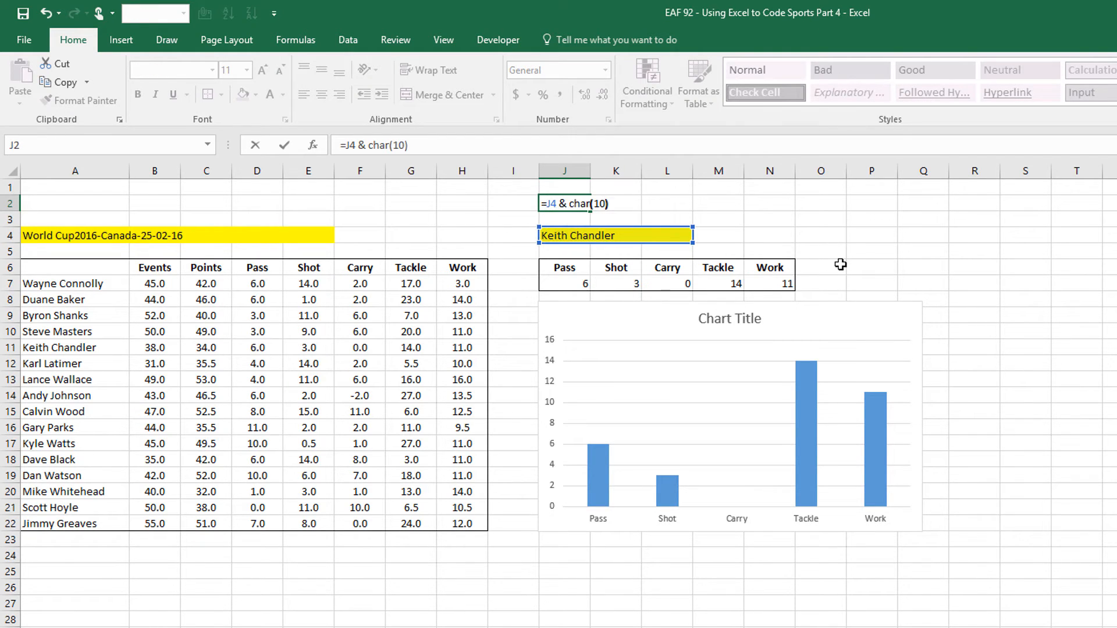
pyautogui.write(' &')
pyautogui.click(279, 236)
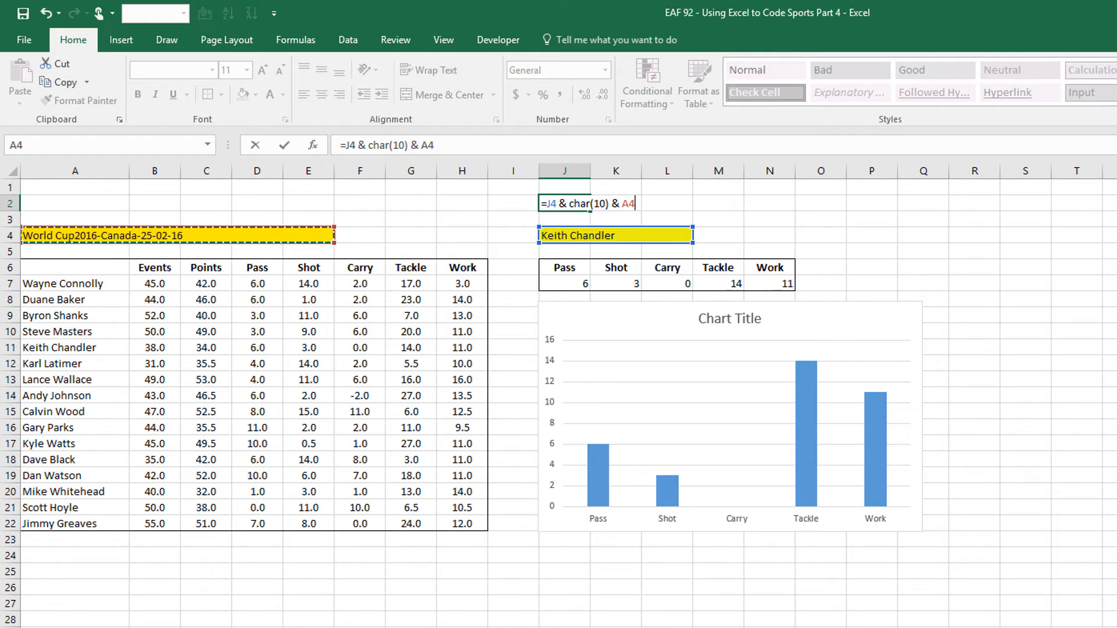
pyautogui.press('Return')
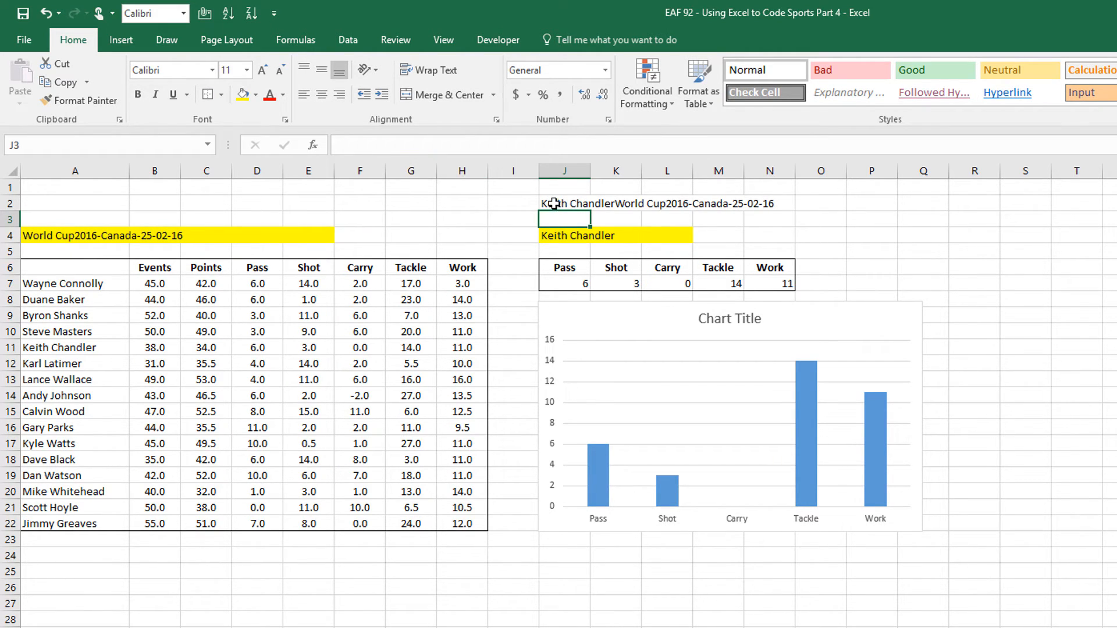
# Link the chart title to cell J2
pyautogui.click(720, 319)
pyautogui.click(357, 146)
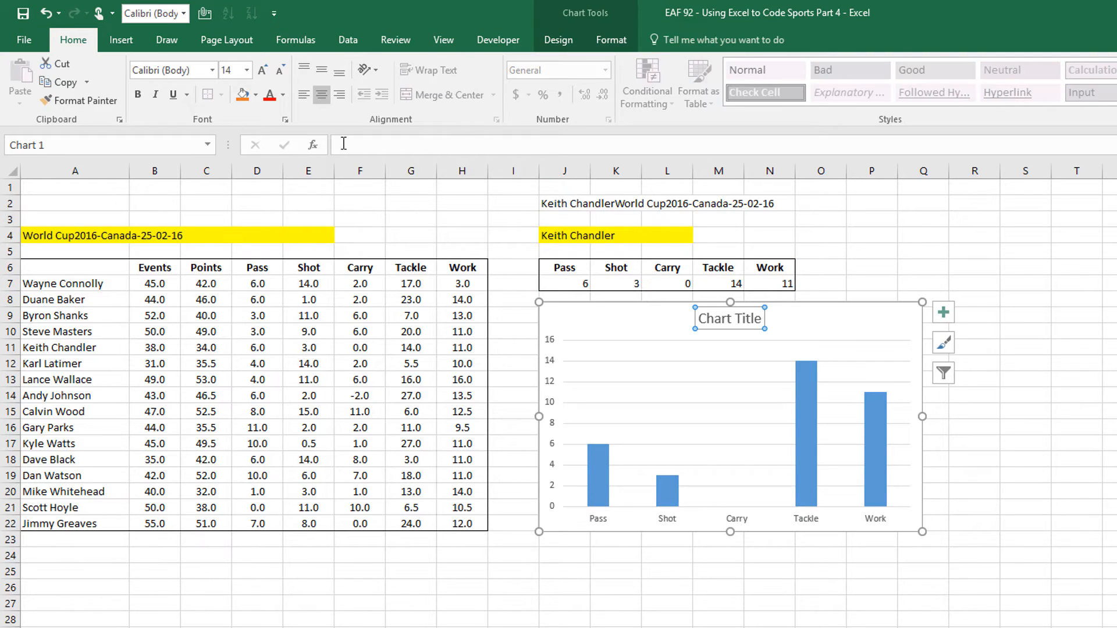
pyautogui.write('=')
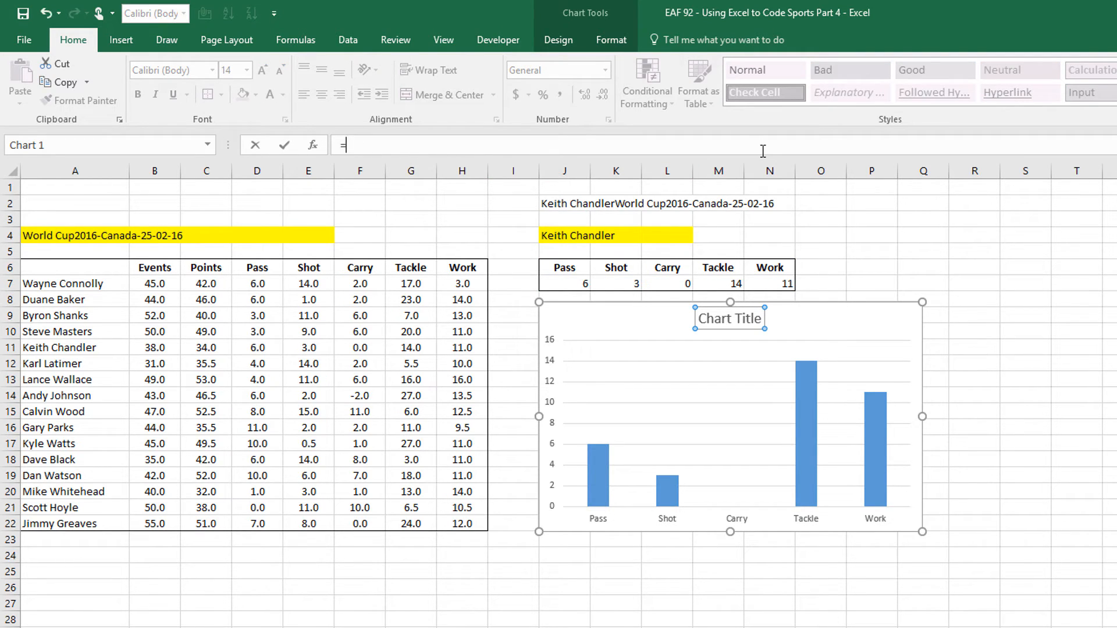
pyautogui.click(564, 202)
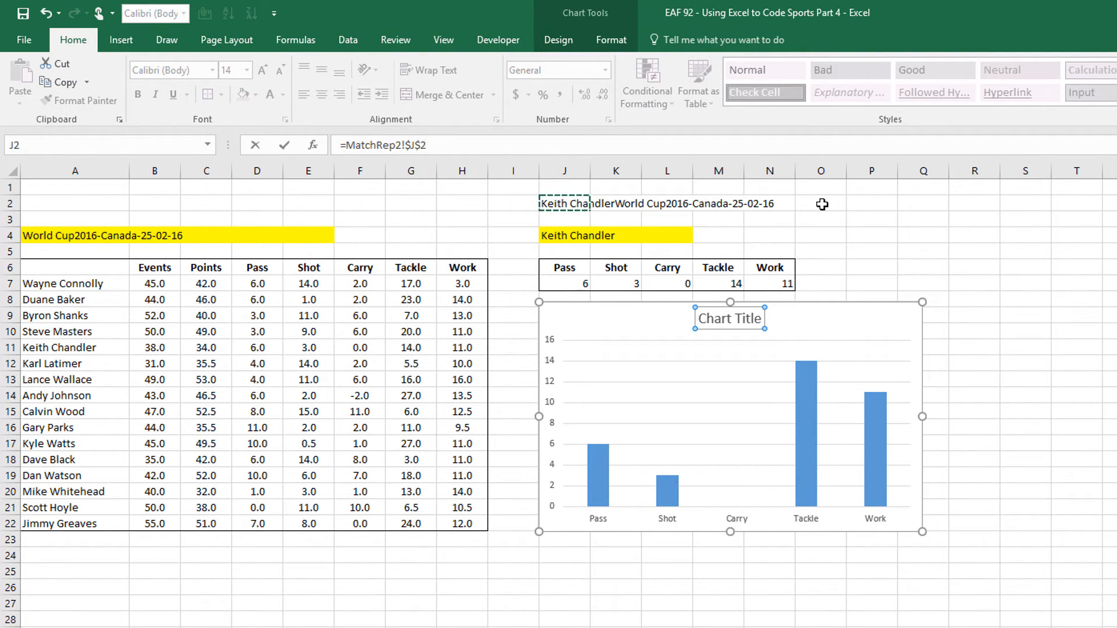
pyautogui.press('Return')
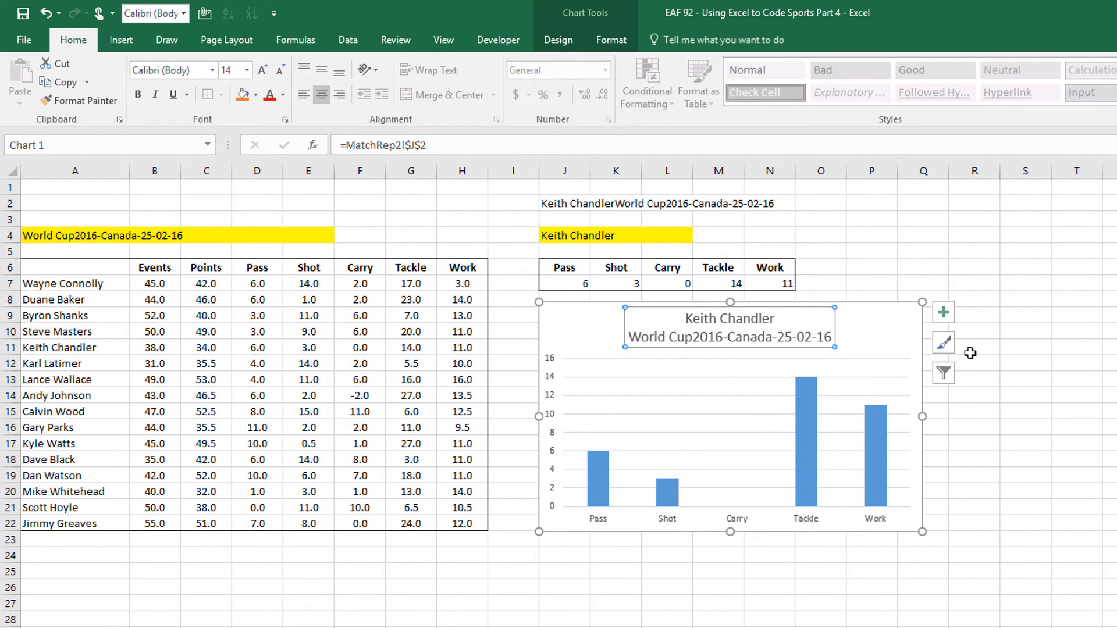
# Set the chart bars' gap width to 100% to widen them
pyautogui.click(1071, 467)
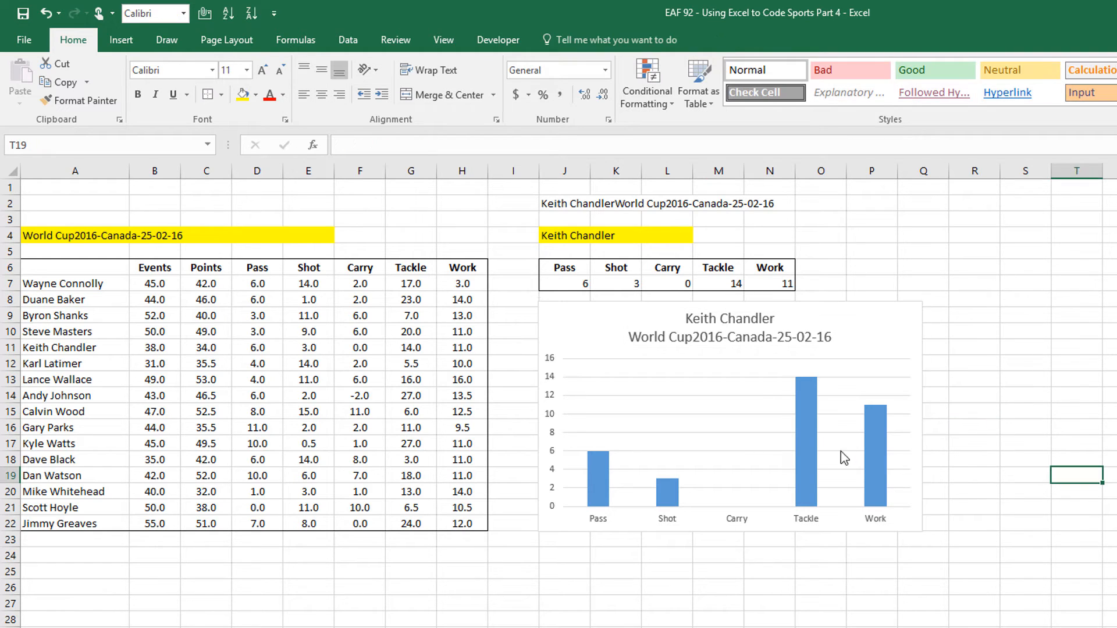
pyautogui.rightClick(803, 407)
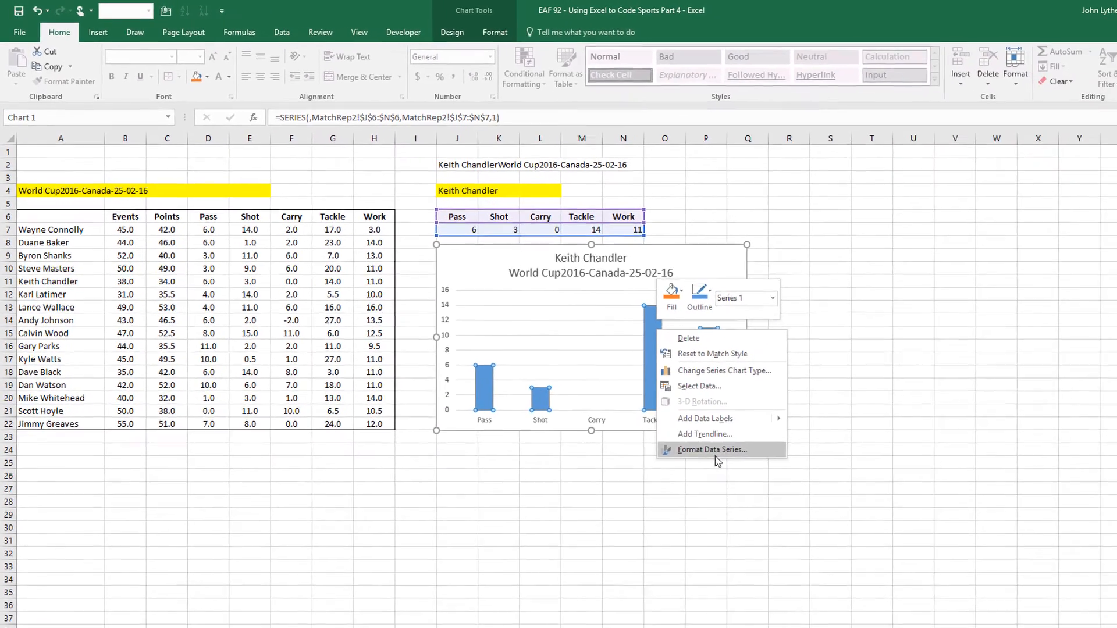
pyautogui.click(715, 450)
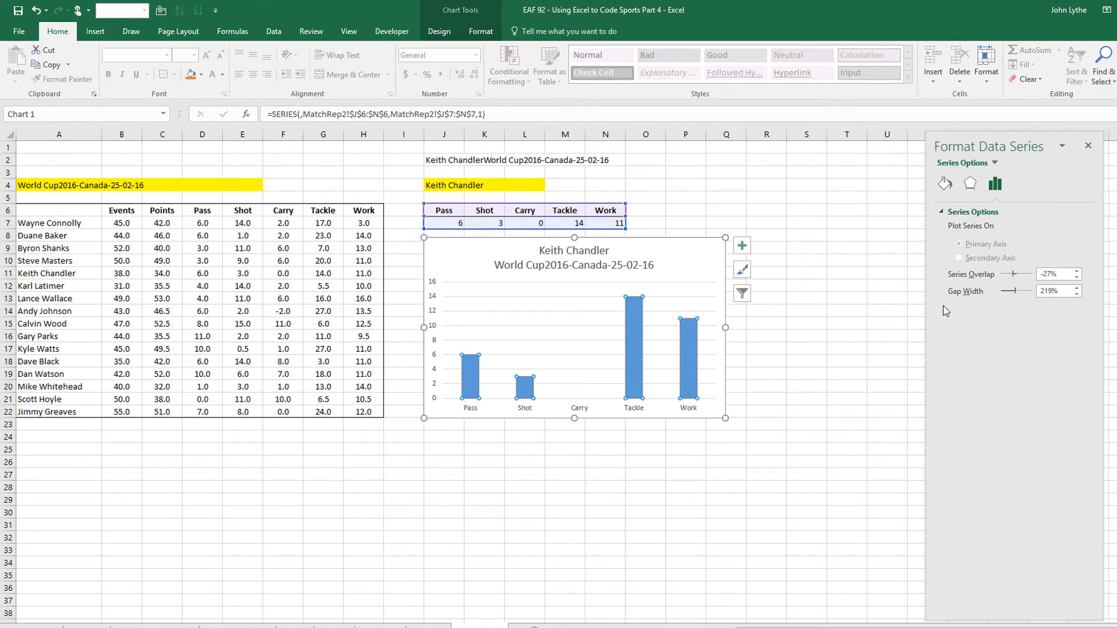
pyautogui.doubleClick(1051, 291)
pyautogui.press('BackSpace')
pyautogui.press('Return')
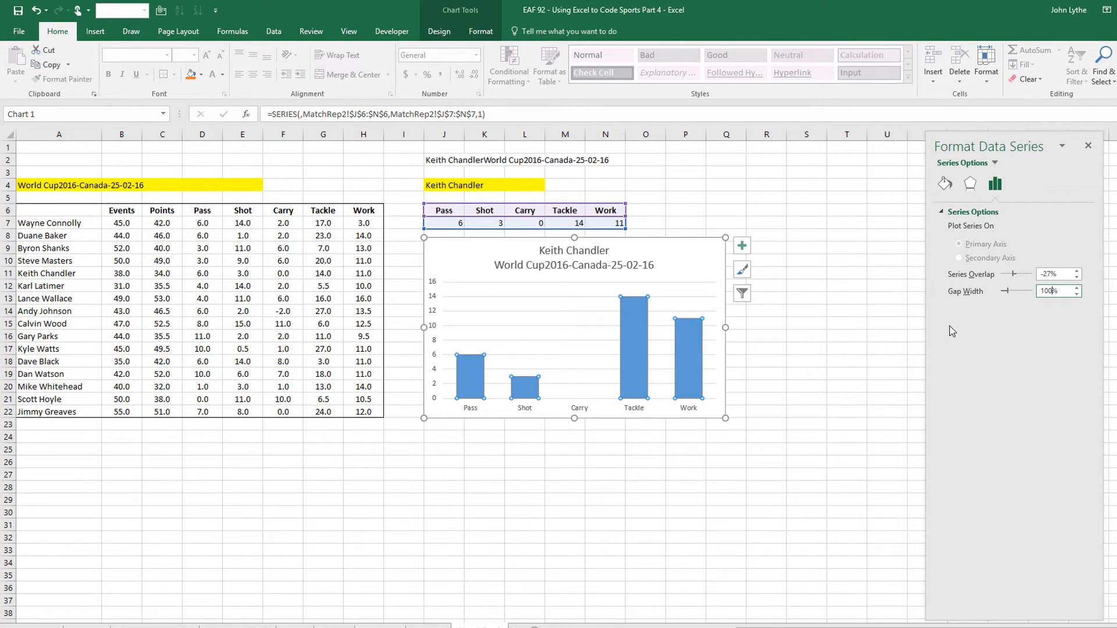
# Give the gridlines a lighter colour, then move the chart left and enlarge it
pyautogui.click(513, 312)
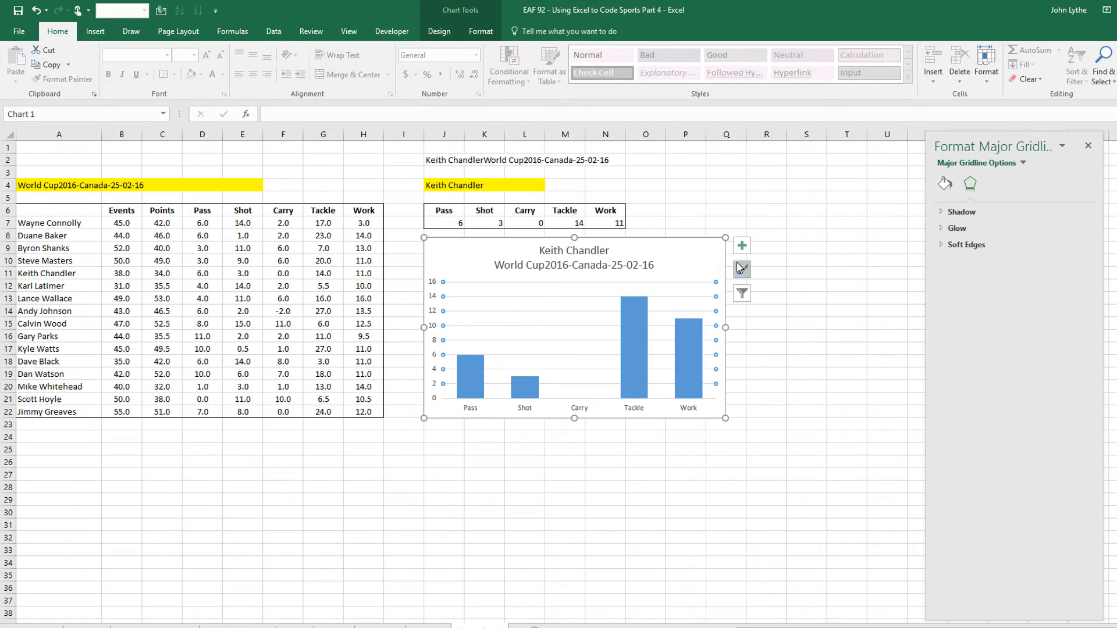
pyautogui.rightClick(531, 317)
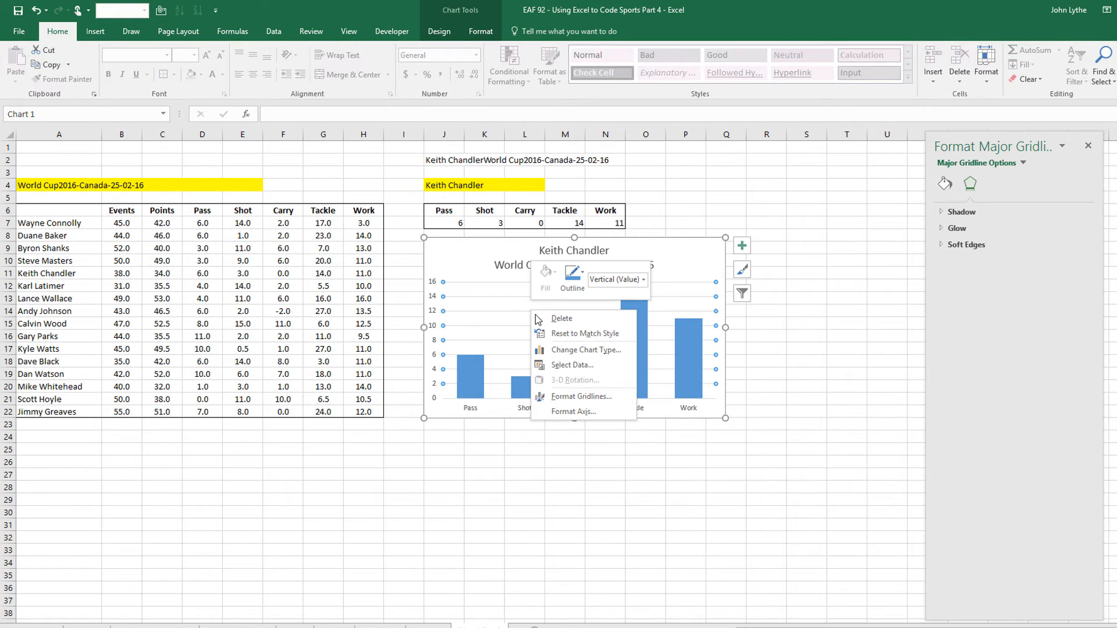
pyautogui.click(570, 399)
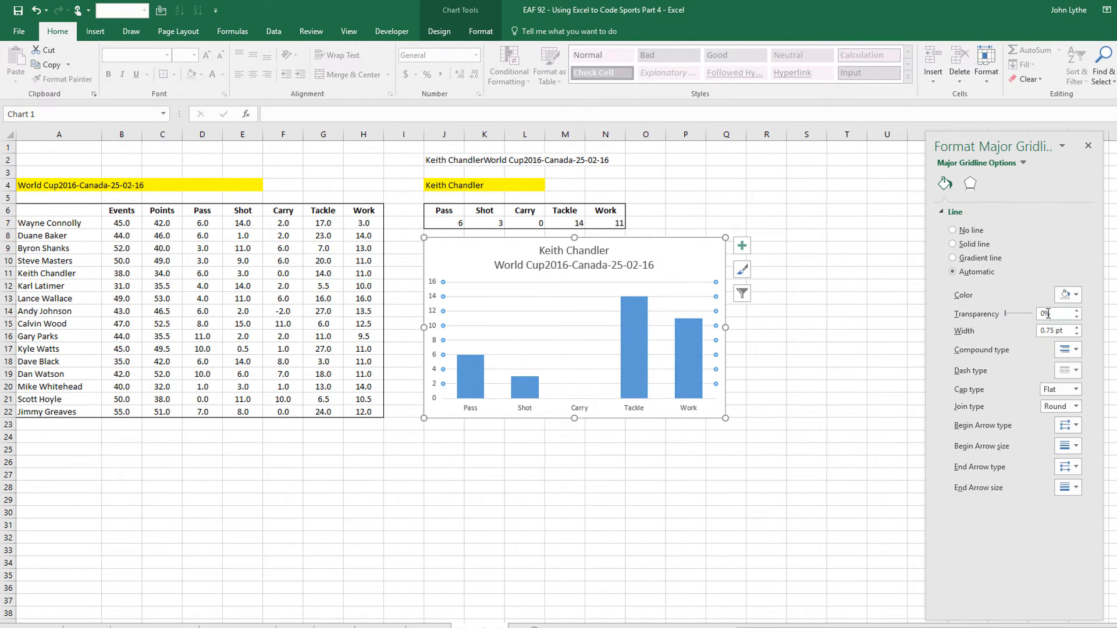
pyautogui.click(1069, 295)
pyautogui.click(1061, 342)
pyautogui.click(575, 501)
pyautogui.moveTo(679, 243); pyautogui.dragTo(652, 220)
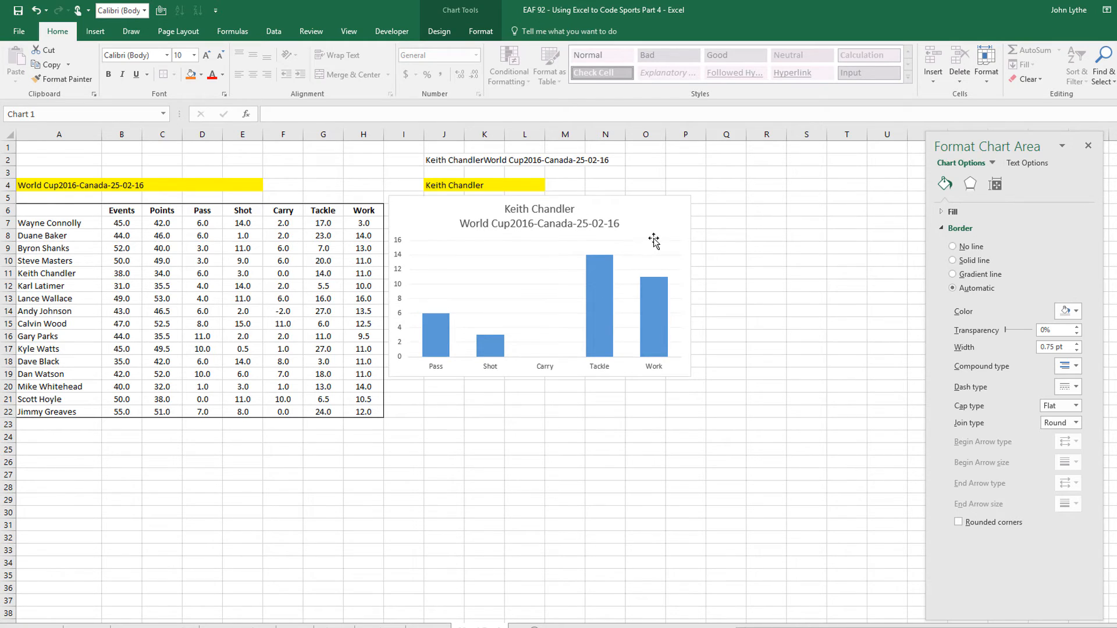
pyautogui.moveTo(692, 378); pyautogui.dragTo(713, 418)
pyautogui.click(805, 323)
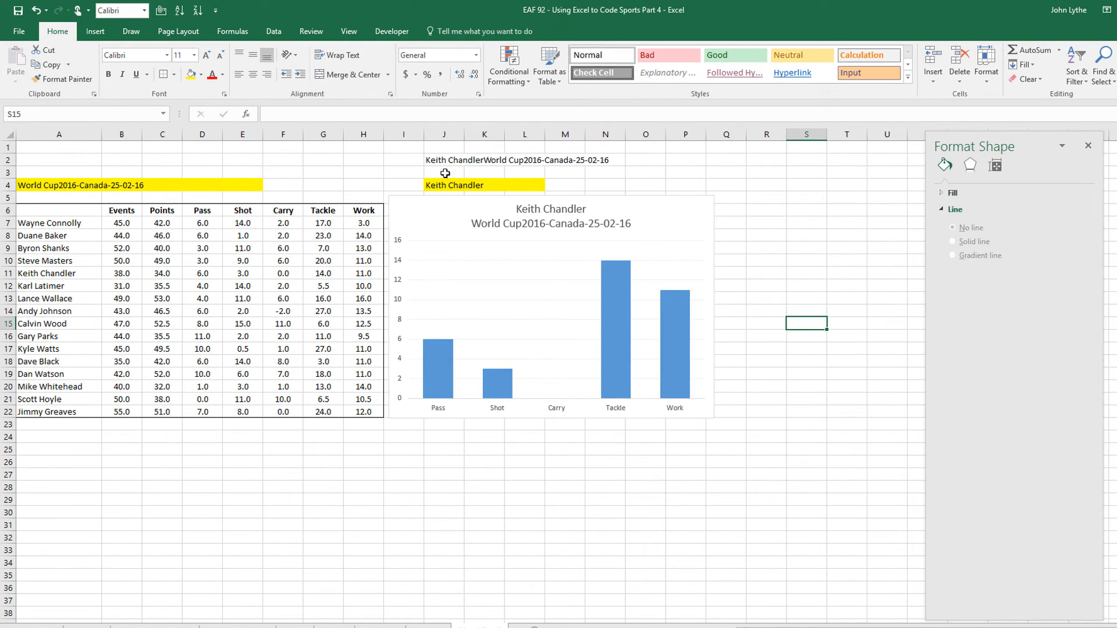
pyautogui.click(495, 182)
pyautogui.click(549, 185)
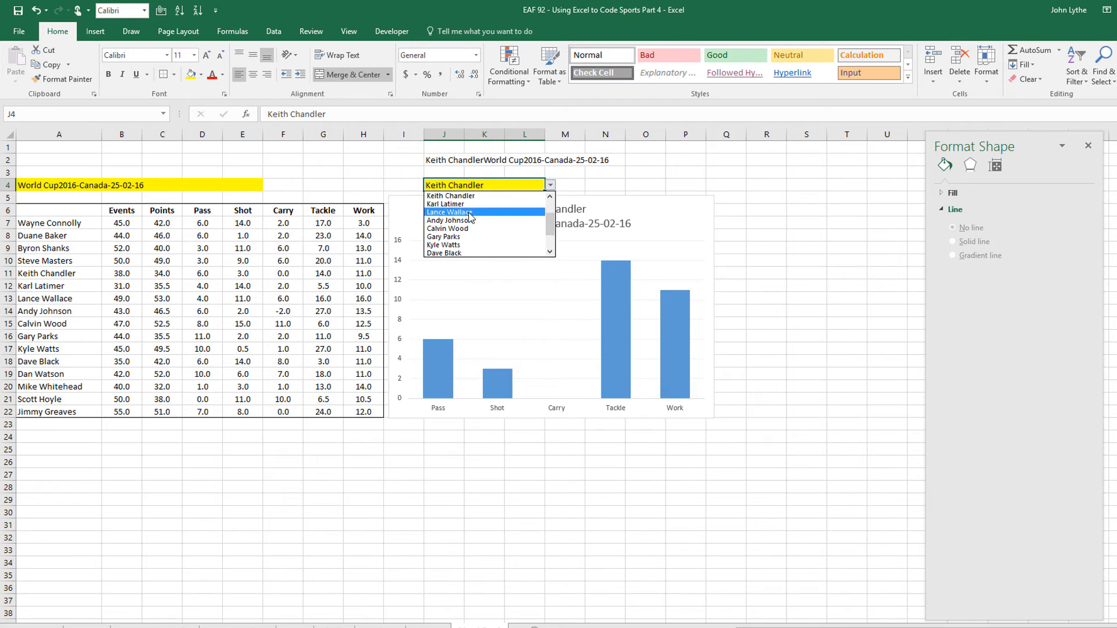
pyautogui.click(459, 228)
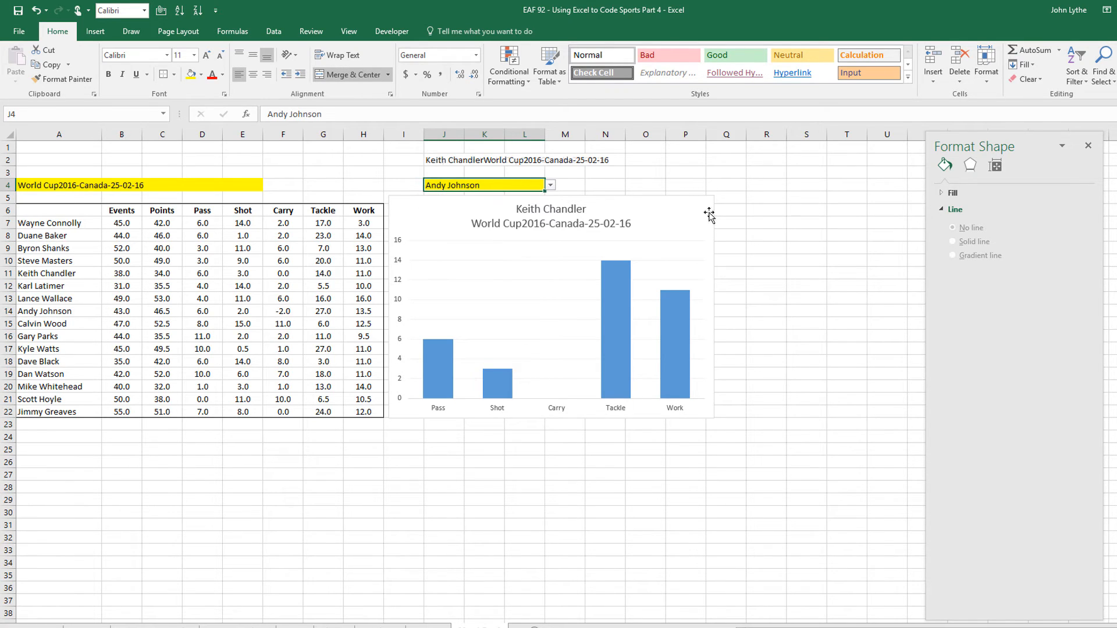
pyautogui.click(550, 185)
pyautogui.click(460, 246)
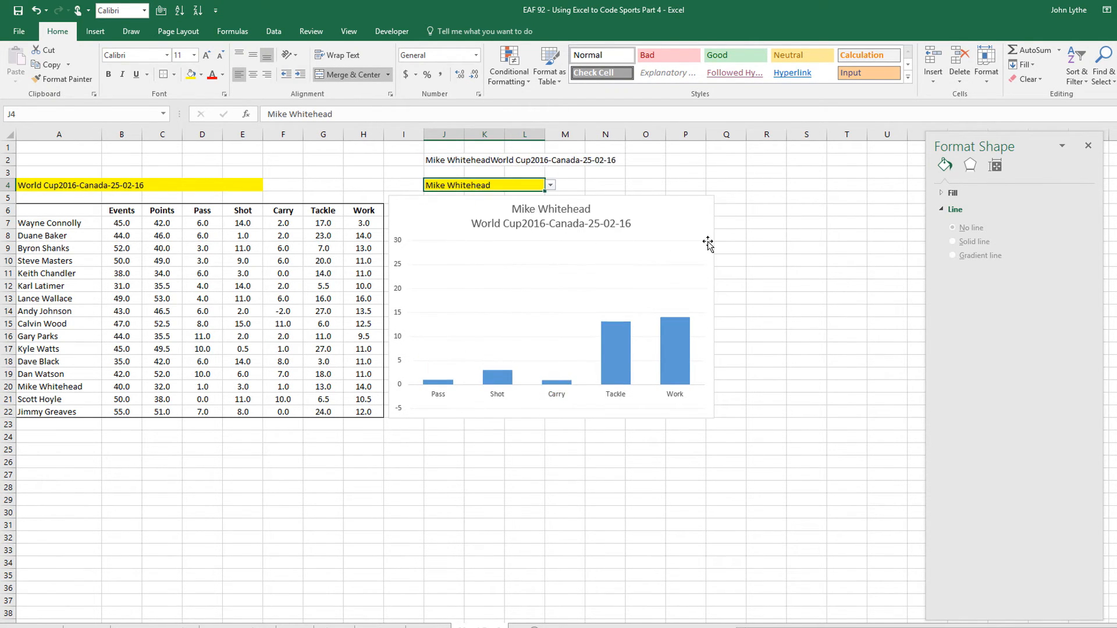
pyautogui.click(550, 184)
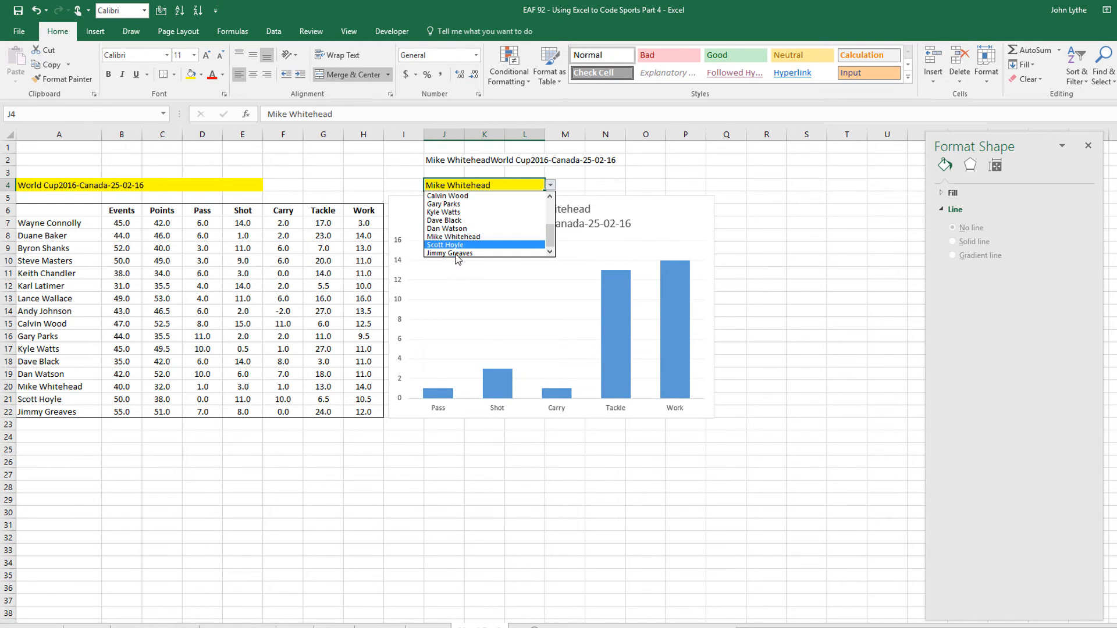
pyautogui.click(465, 254)
# Set the A4 match to World Cup2016-Australia-03-03-16, then World Cup2016-USA-05-02-16
pyautogui.click(149, 186)
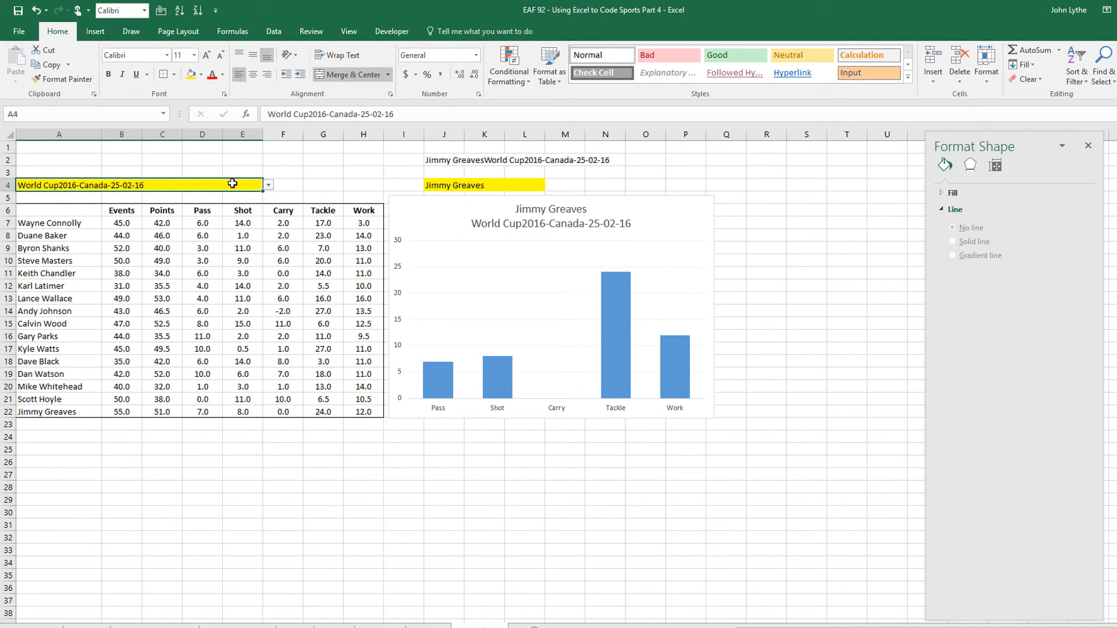
pyautogui.click(269, 186)
pyautogui.click(233, 223)
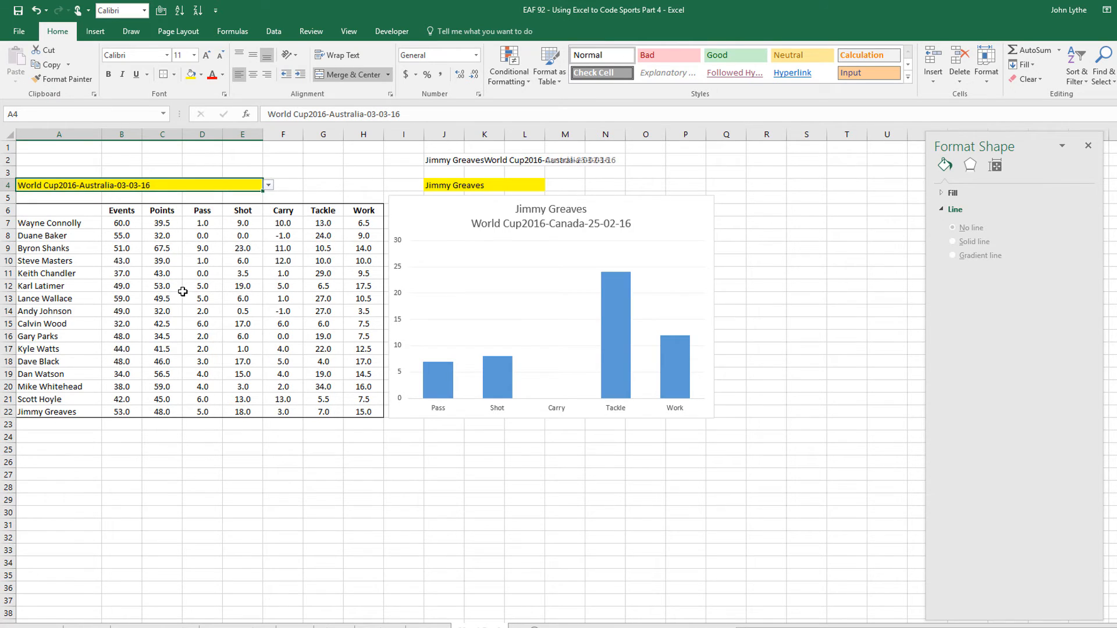
pyautogui.click(269, 185)
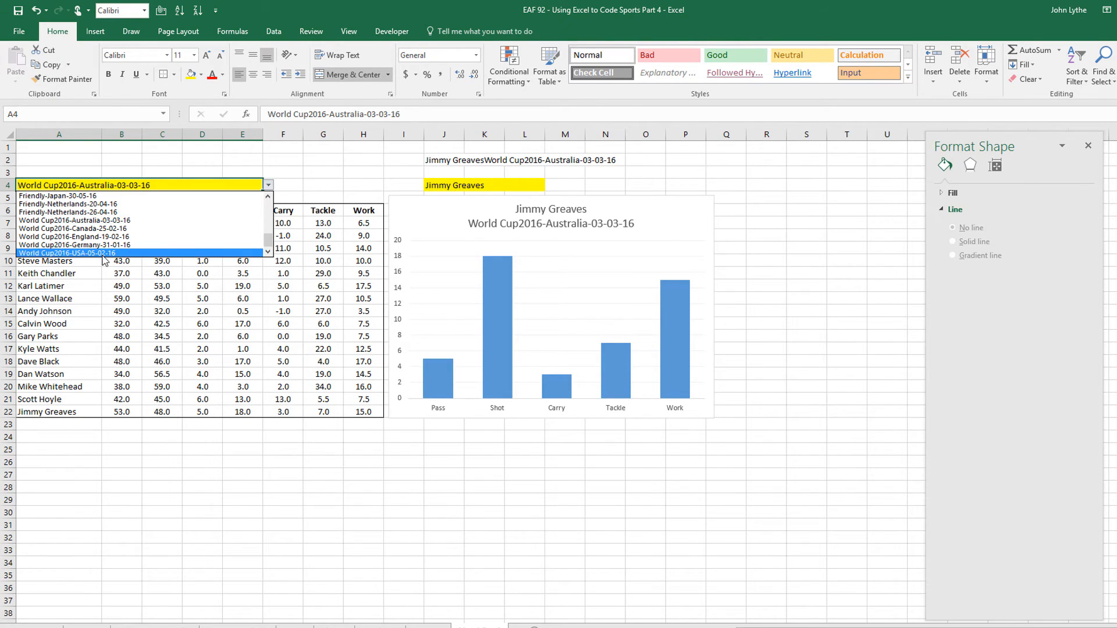
pyautogui.click(111, 254)
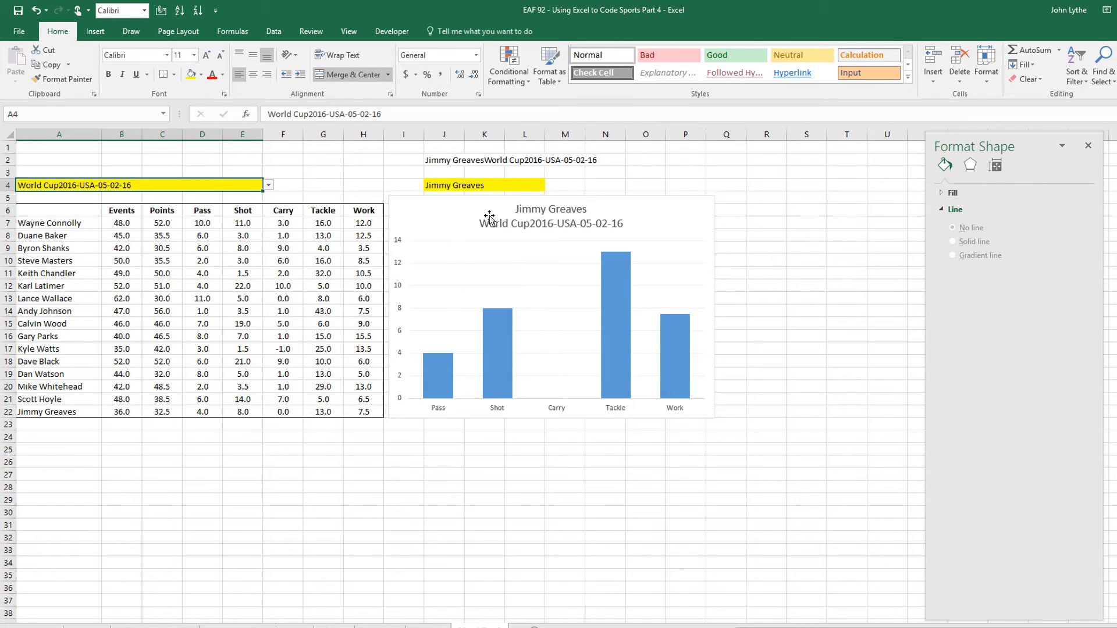
pyautogui.click(593, 227)
# Bold the chart title and label Jimmy Greaves's bars with their values 4, 8, 0, 13, 7.5
pyautogui.hotkey('ctrl', 'b')
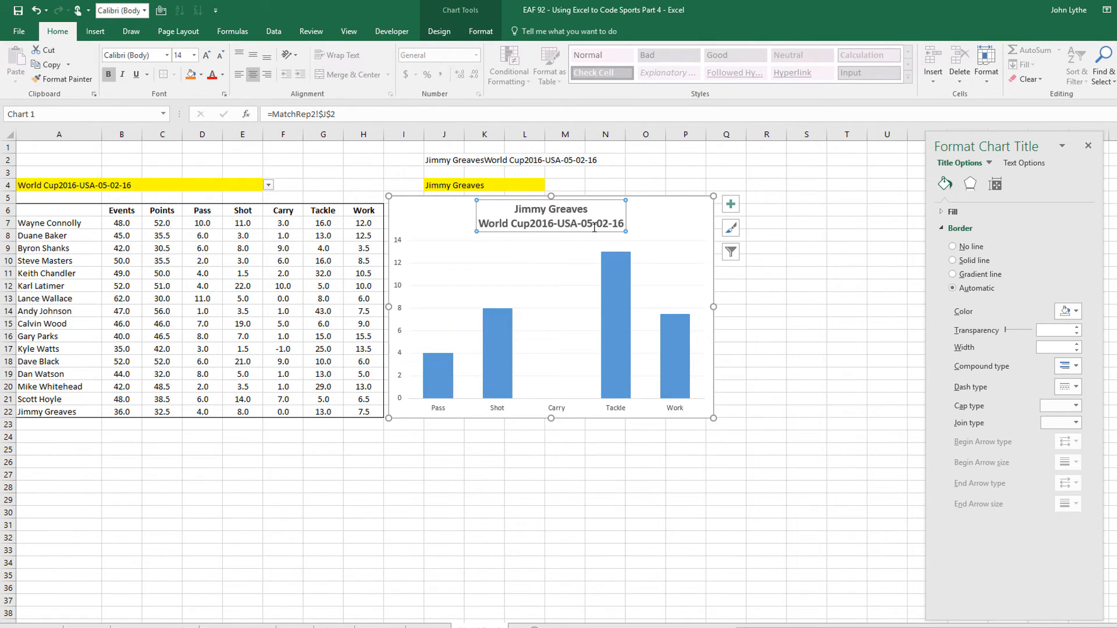
pyautogui.click(610, 281)
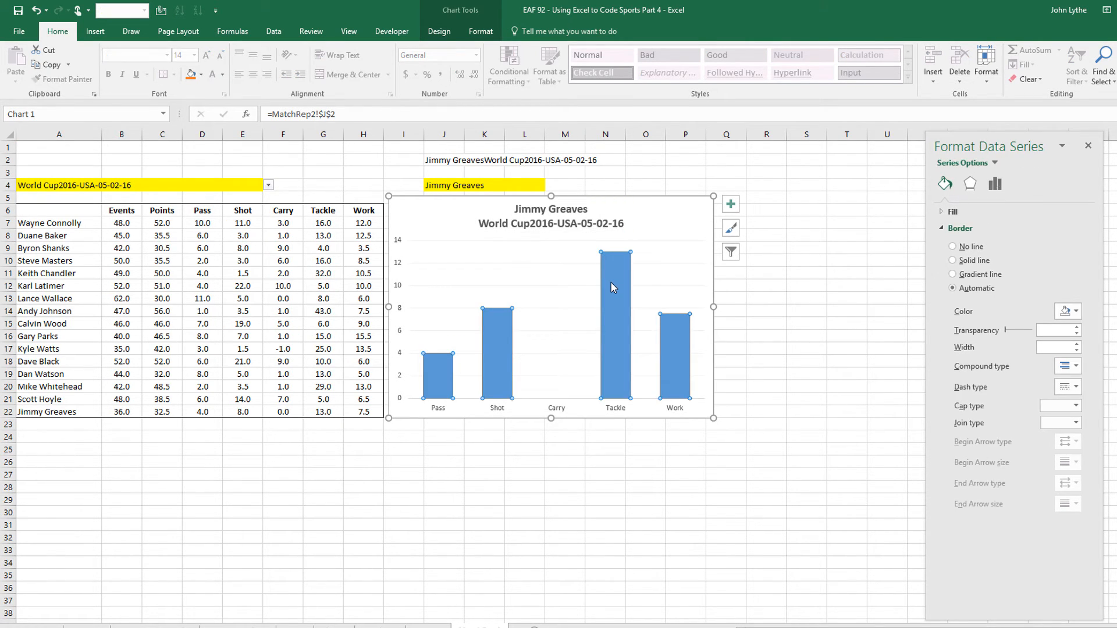
pyautogui.rightClick(609, 282)
pyautogui.moveTo(666, 373)
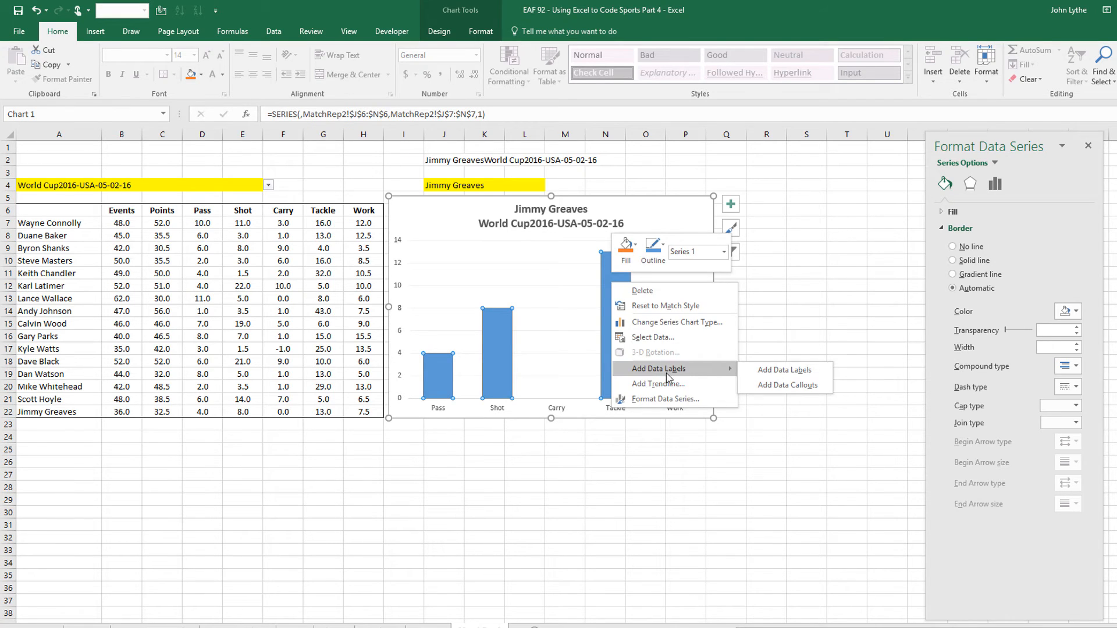
pyautogui.click(768, 373)
pyautogui.click(846, 319)
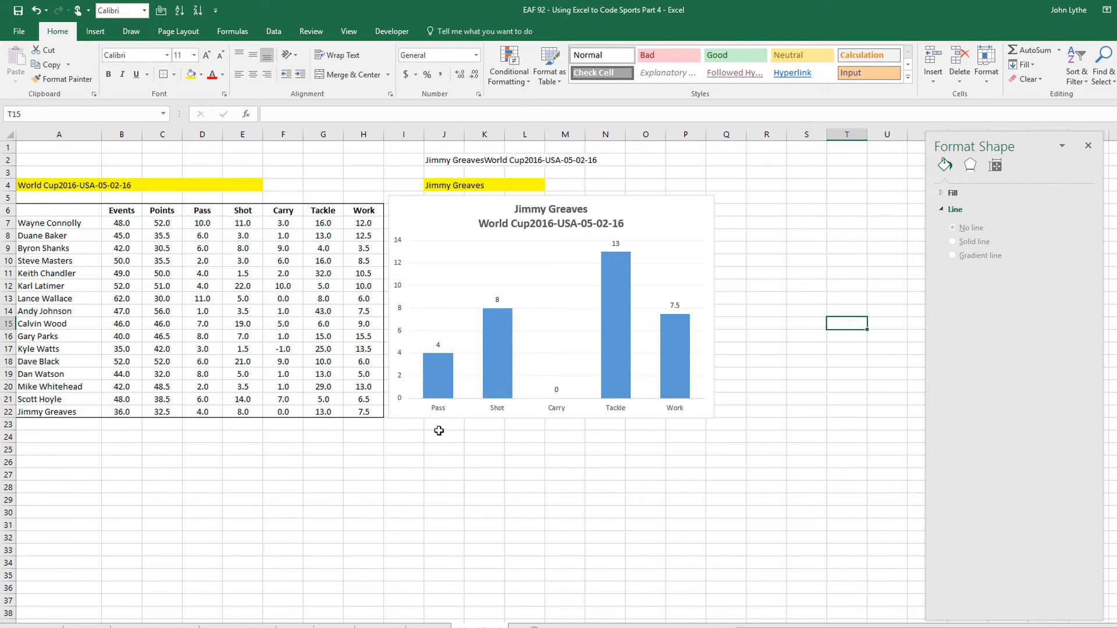
pyautogui.click(414, 437)
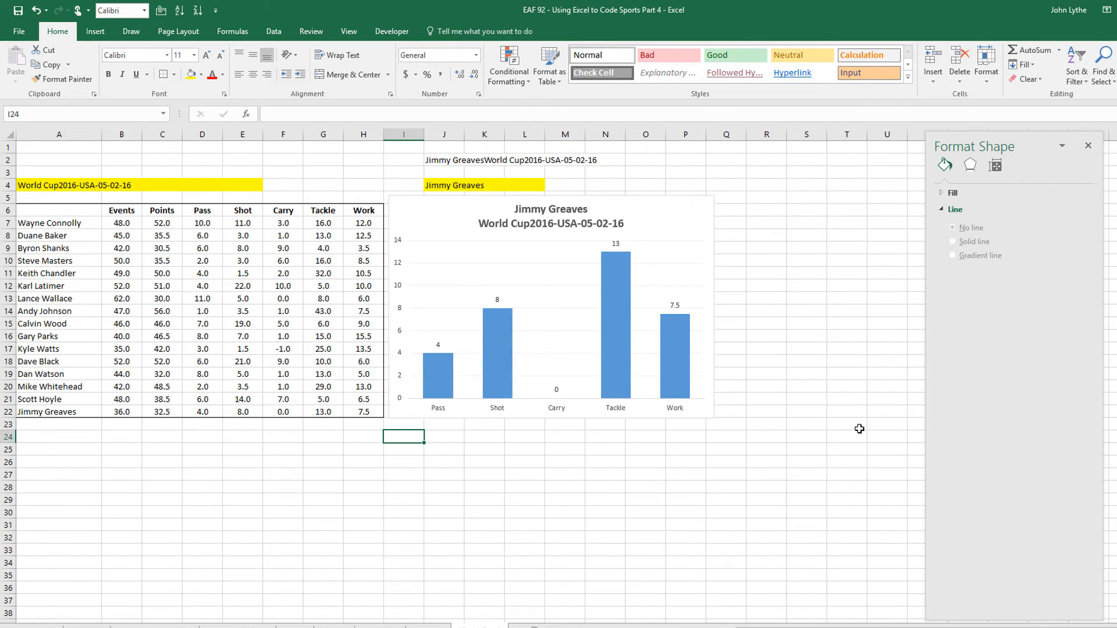
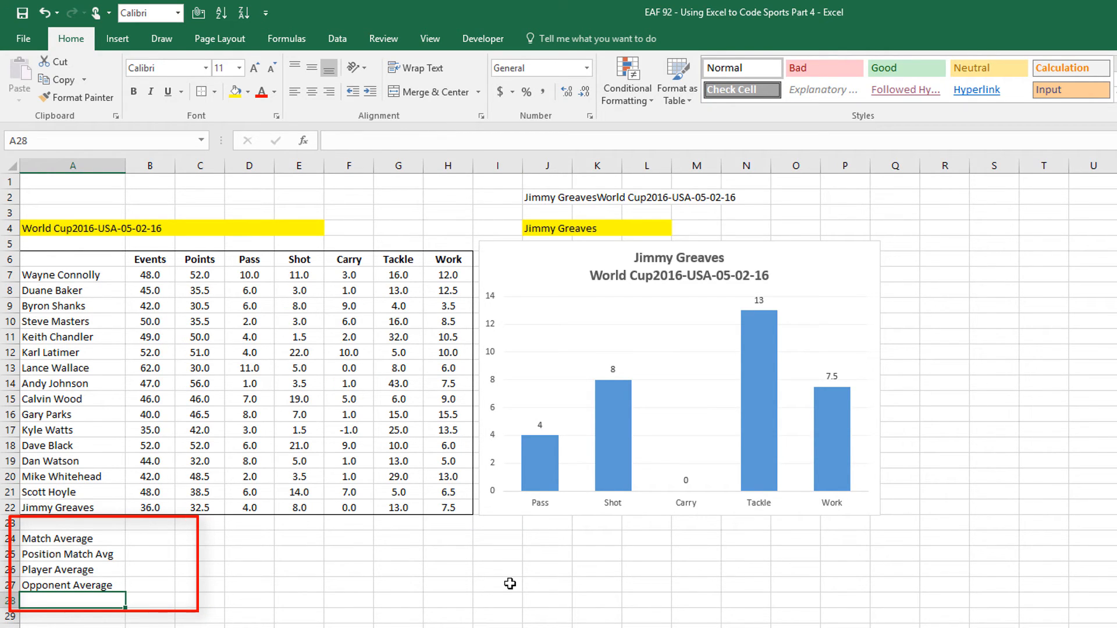
# Enter =VLOOKUP($J$4,tablePlayerDetails,2,0) in F2 so it returns the player's position, Midfield
pyautogui.scroll(-1, 501, 594)
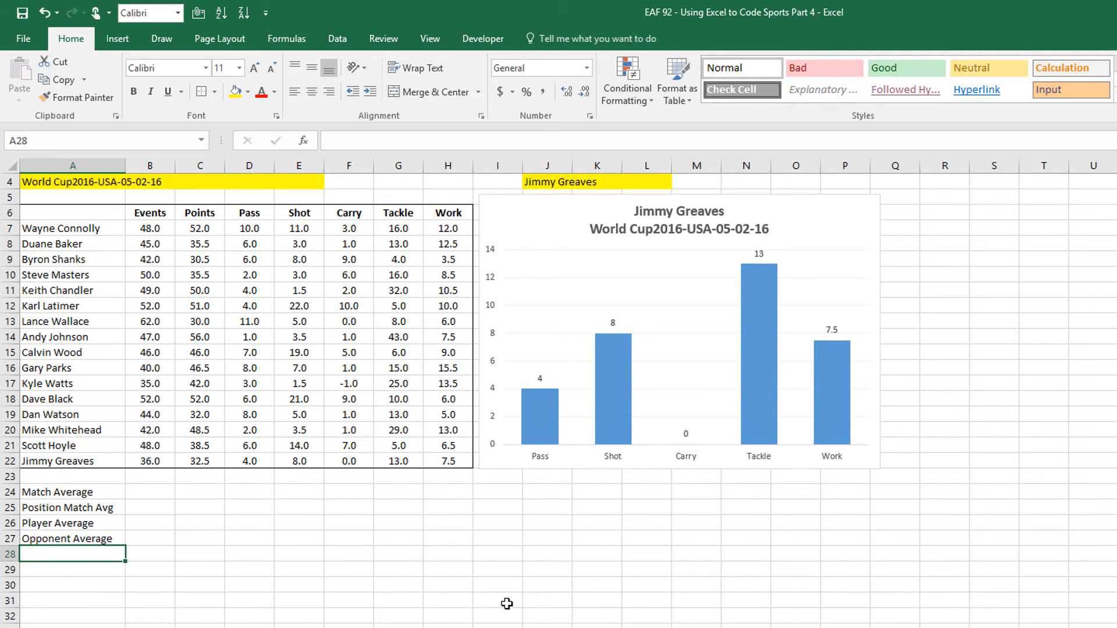
pyautogui.scroll(1, 507, 604)
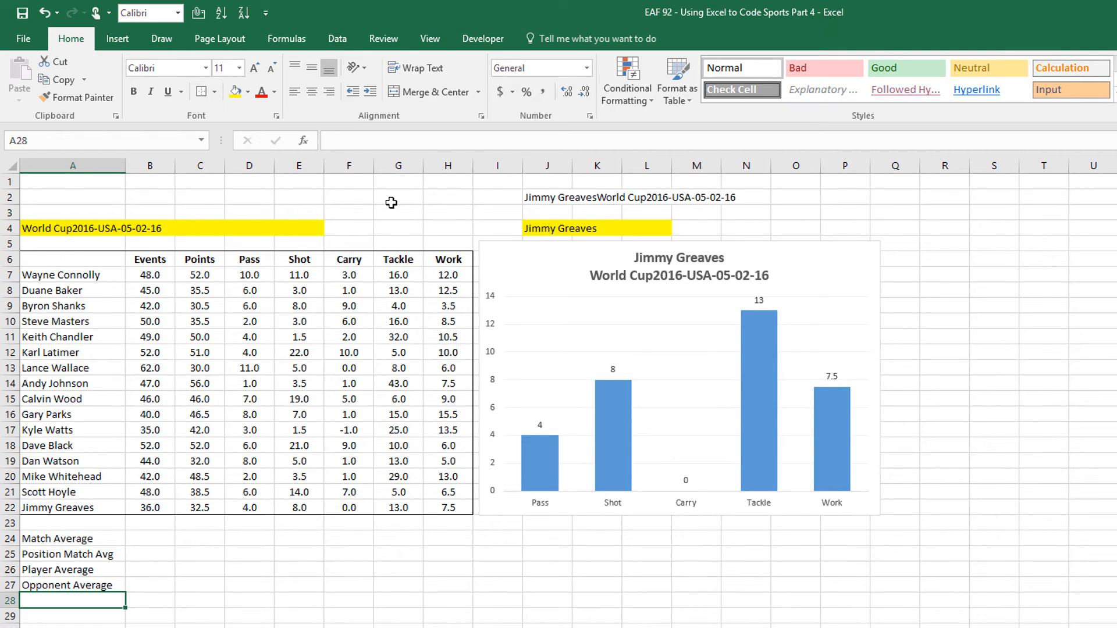
pyautogui.click(364, 194)
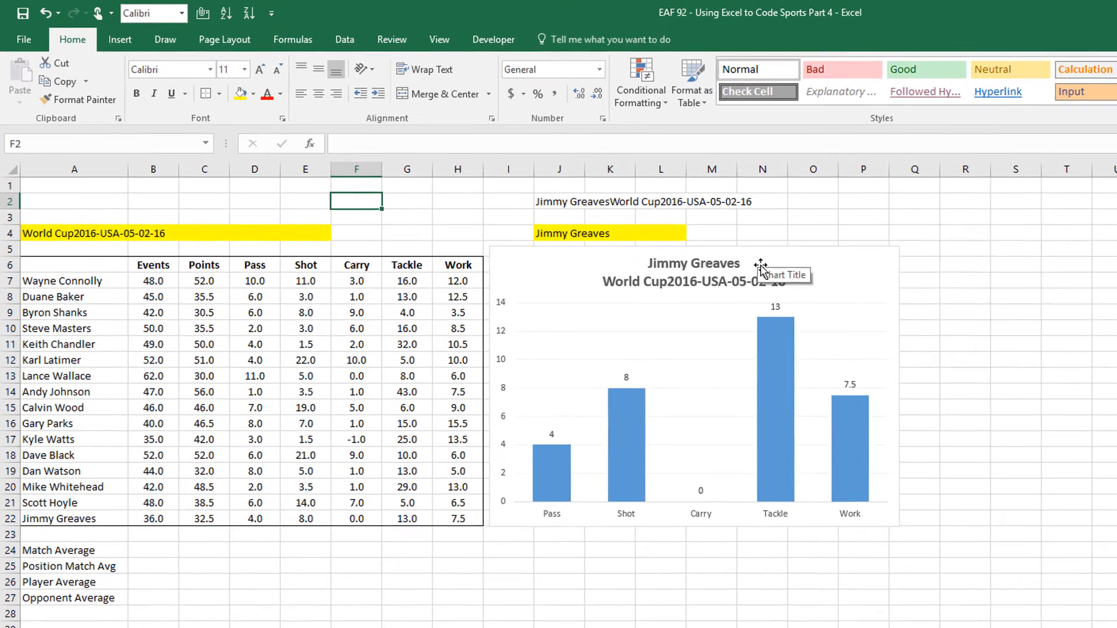
pyautogui.write('=VLOOKUP(')
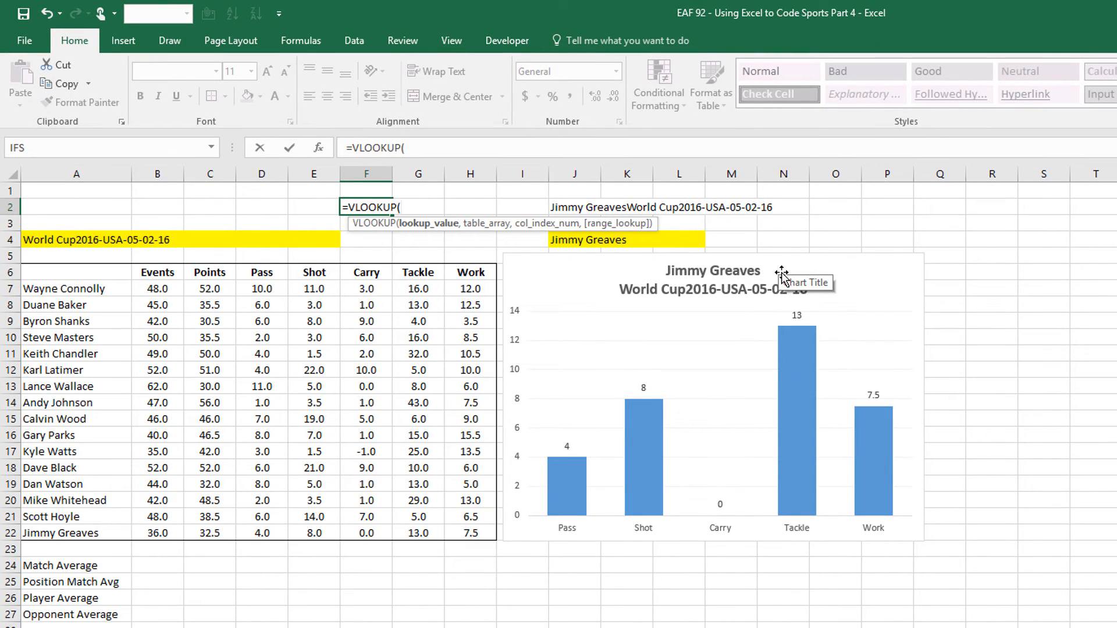
pyautogui.click(560, 239)
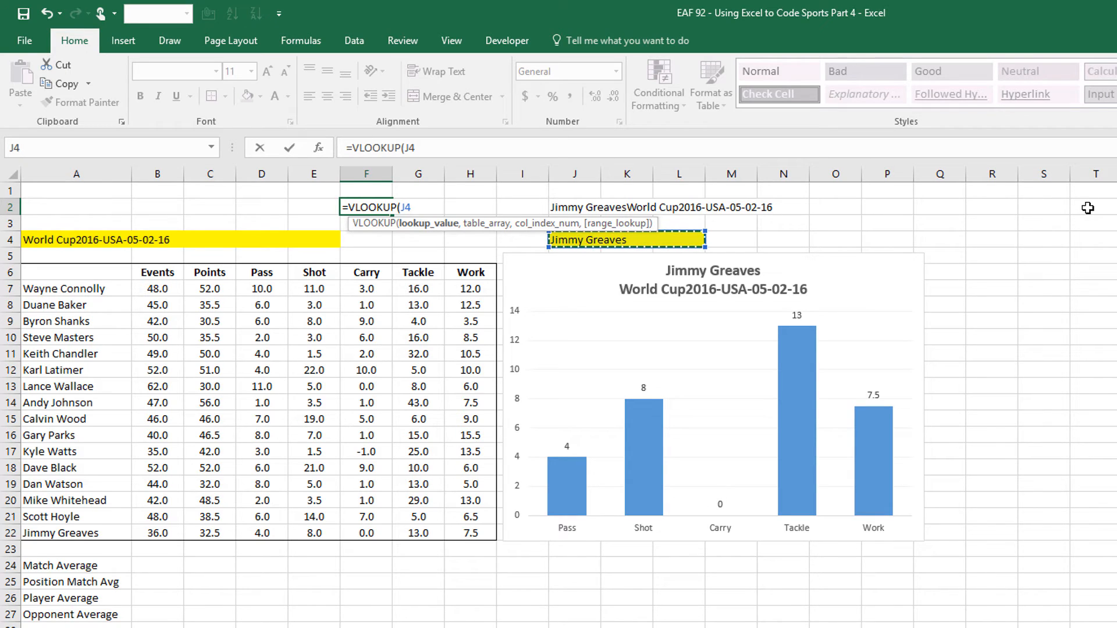
pyautogui.press('F4')
pyautogui.write(',')
pyautogui.write('tab')
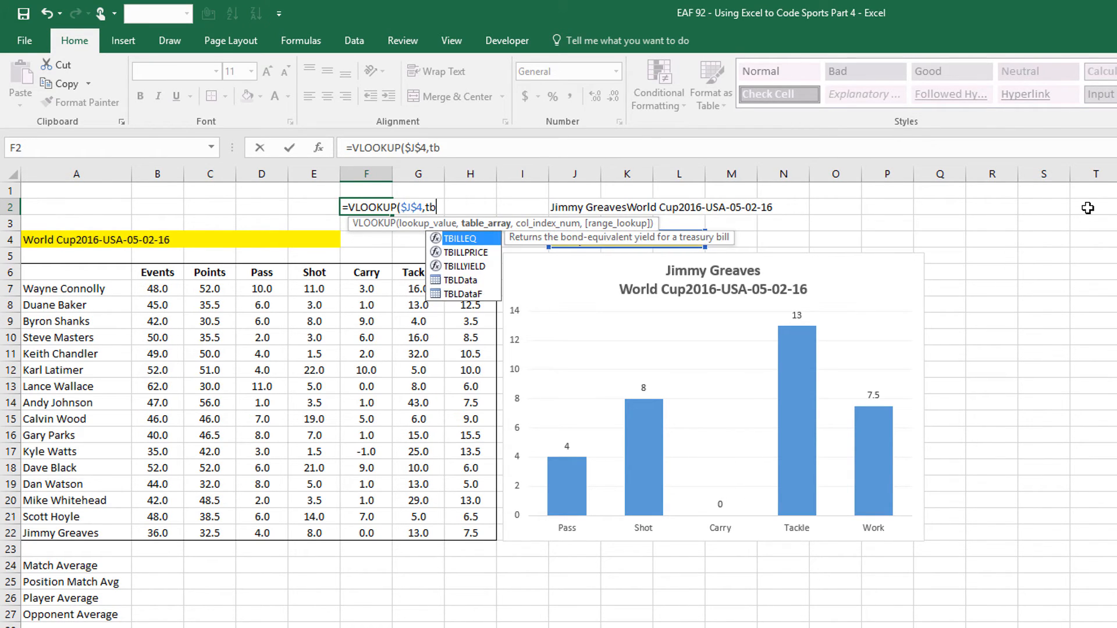
pyautogui.write('l')
pyautogui.press('Down')
pyautogui.press('Down')
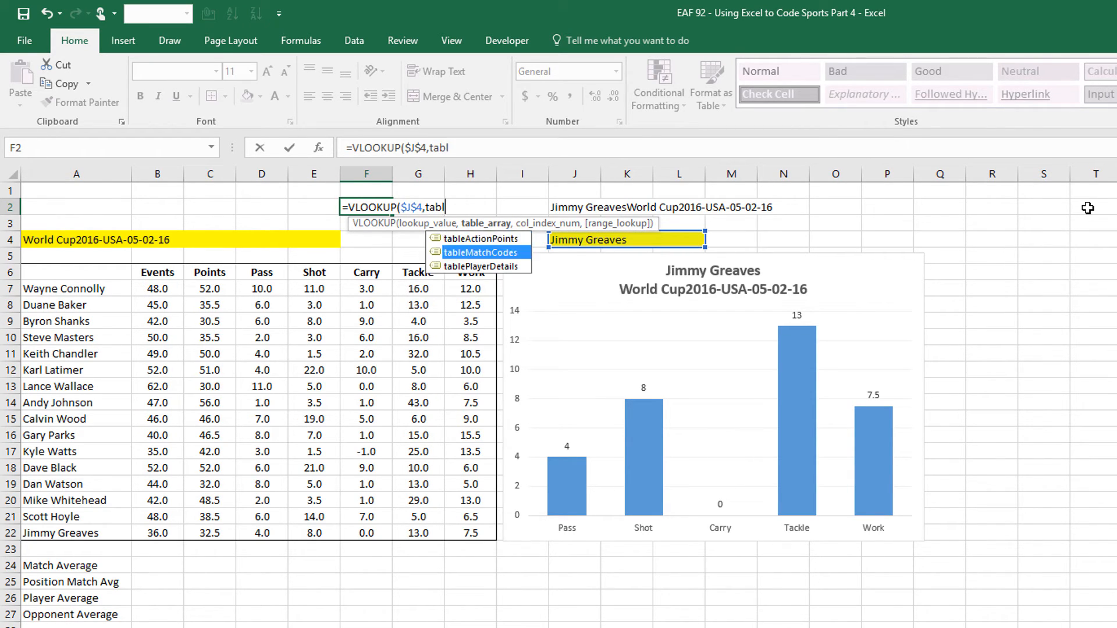
pyautogui.press('Tab')
pyautogui.write(',')
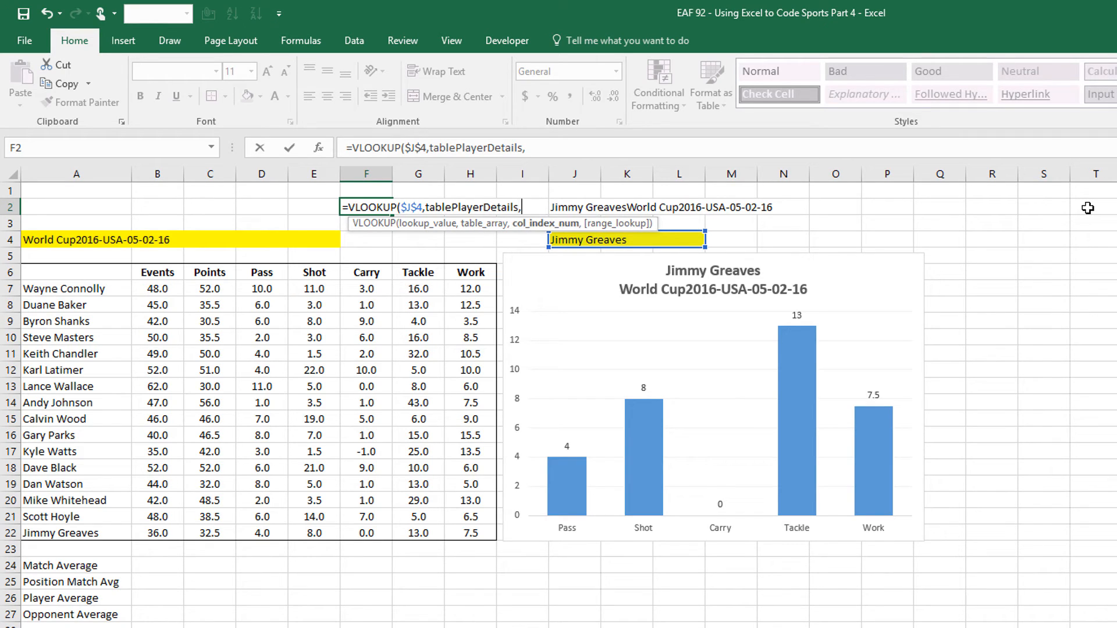
pyautogui.write('2,0')
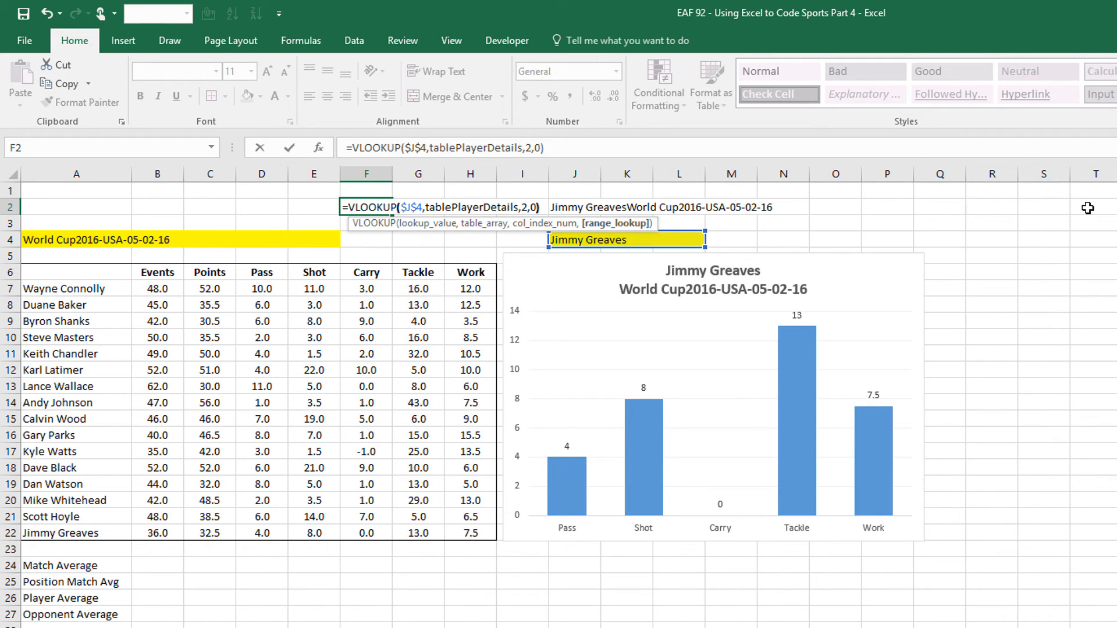
pyautogui.write(')')
pyautogui.press('Return')
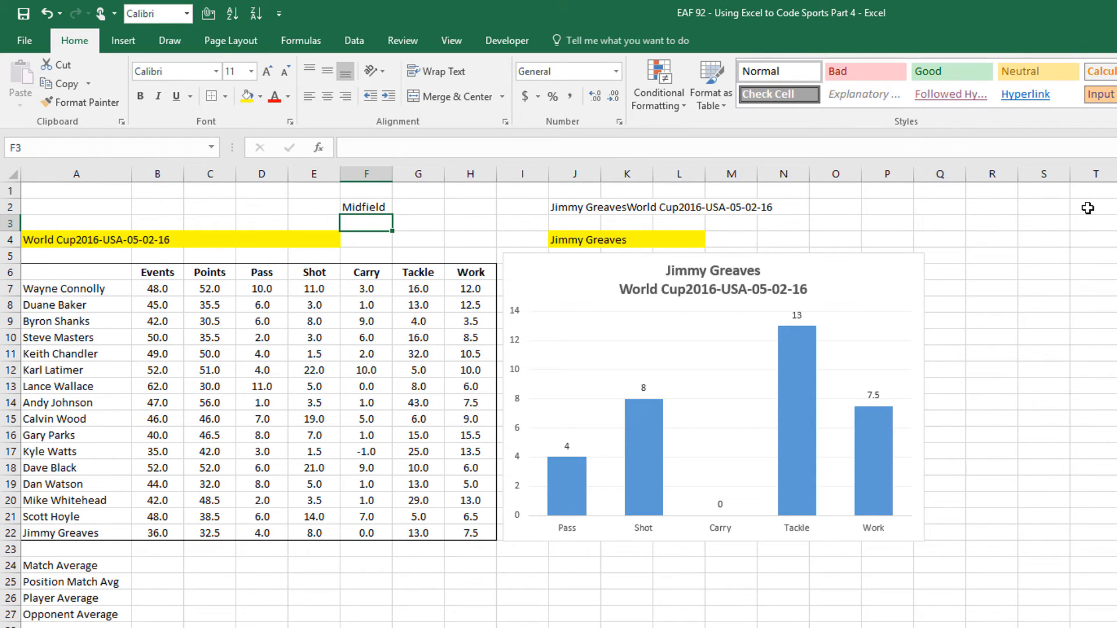
# Start F3's formula as INDEX over the TBLData[Opponent] column
pyautogui.write('=ind')
pyautogui.press('Tab')
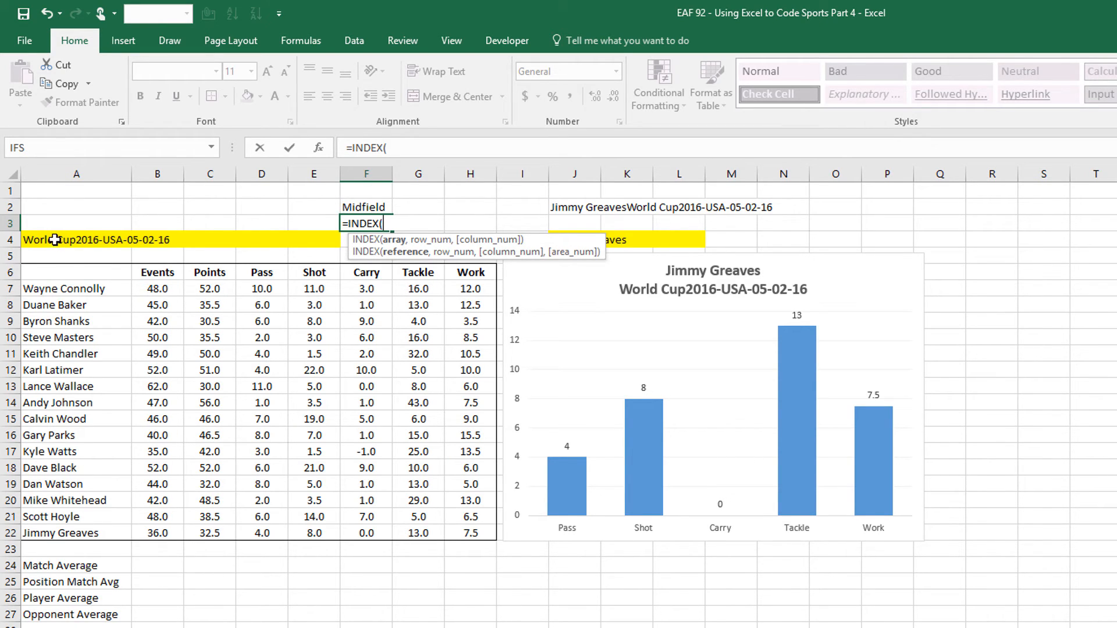
pyautogui.write('tbl')
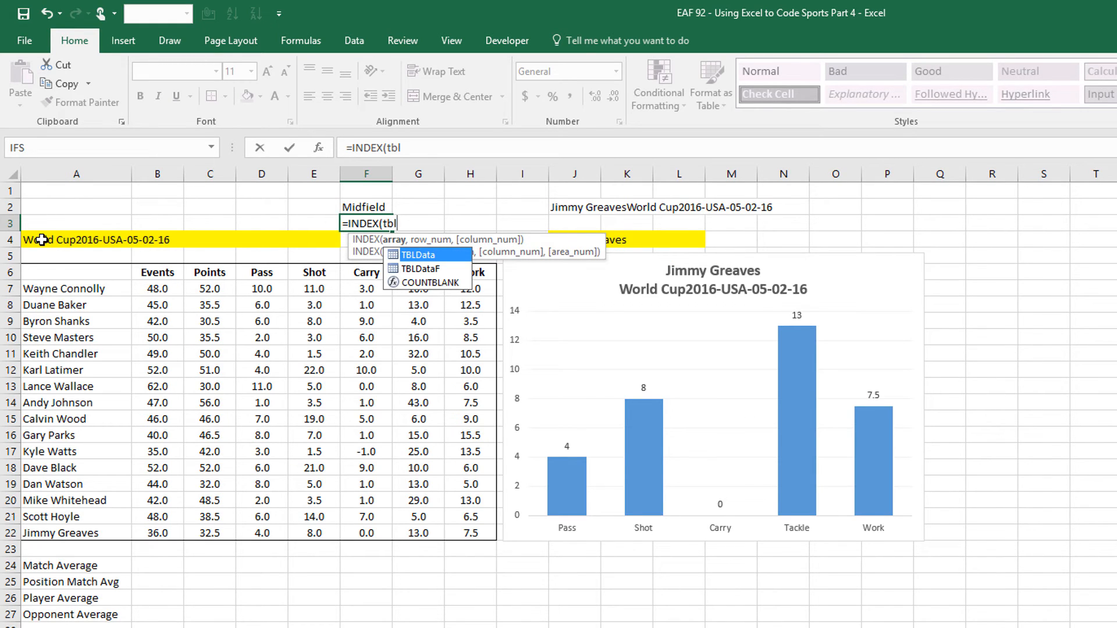
pyautogui.press('Tab')
pyautogui.write('[')
pyautogui.press('Down')
pyautogui.press('Down')
pyautogui.press('Tab')
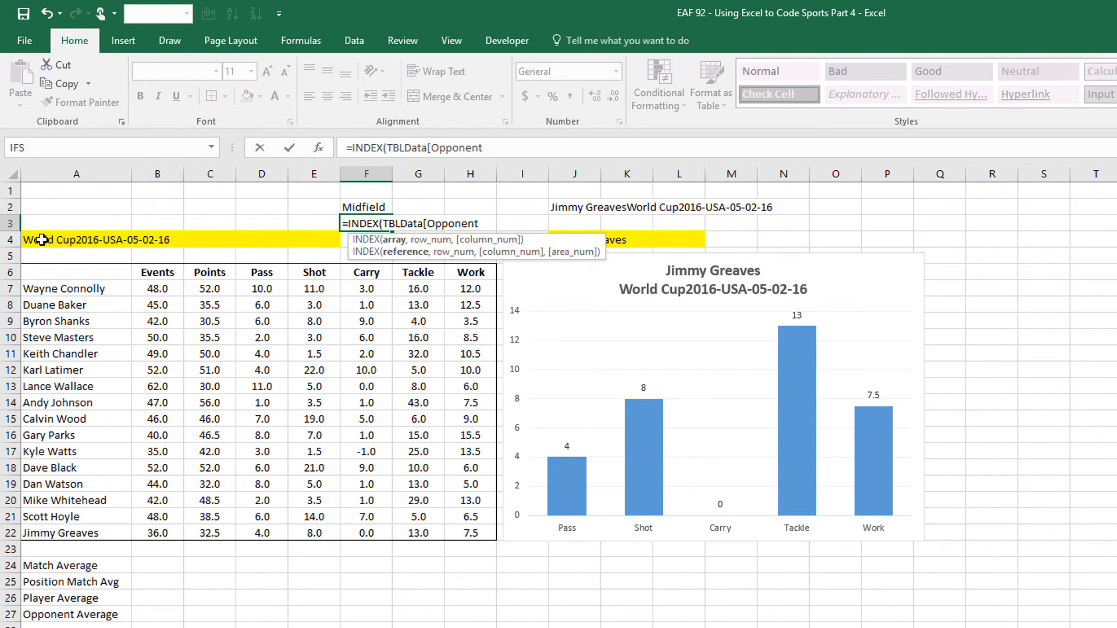
# Complete it with MATCH(A4,TBLData[UI Match],0) so F3 returns the match's opponent
pyautogui.write(',match(')
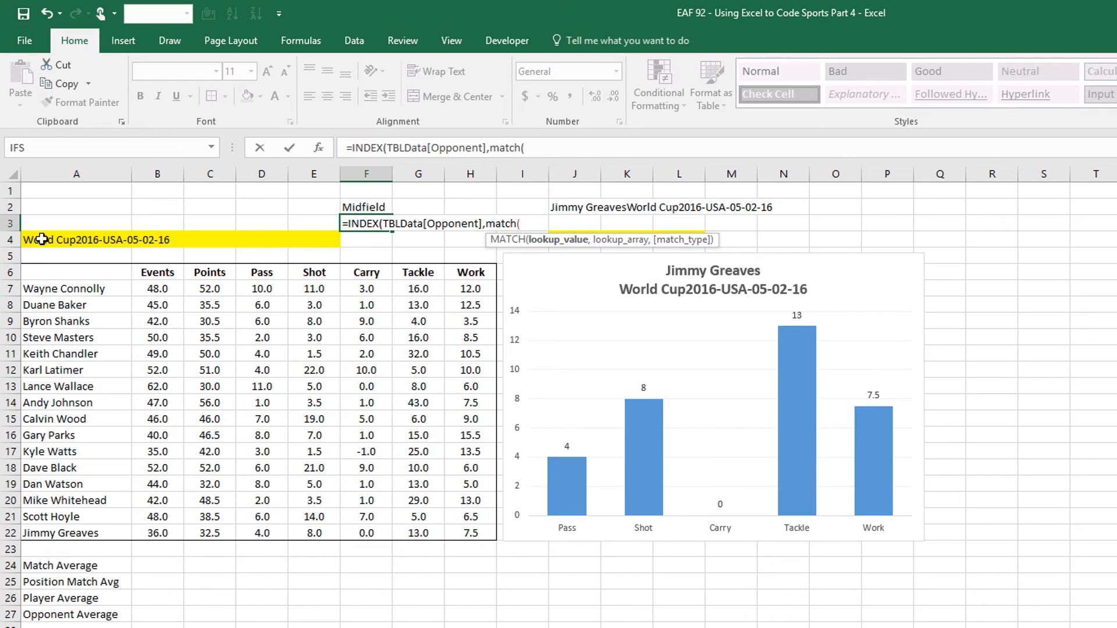
pyautogui.click(44, 239)
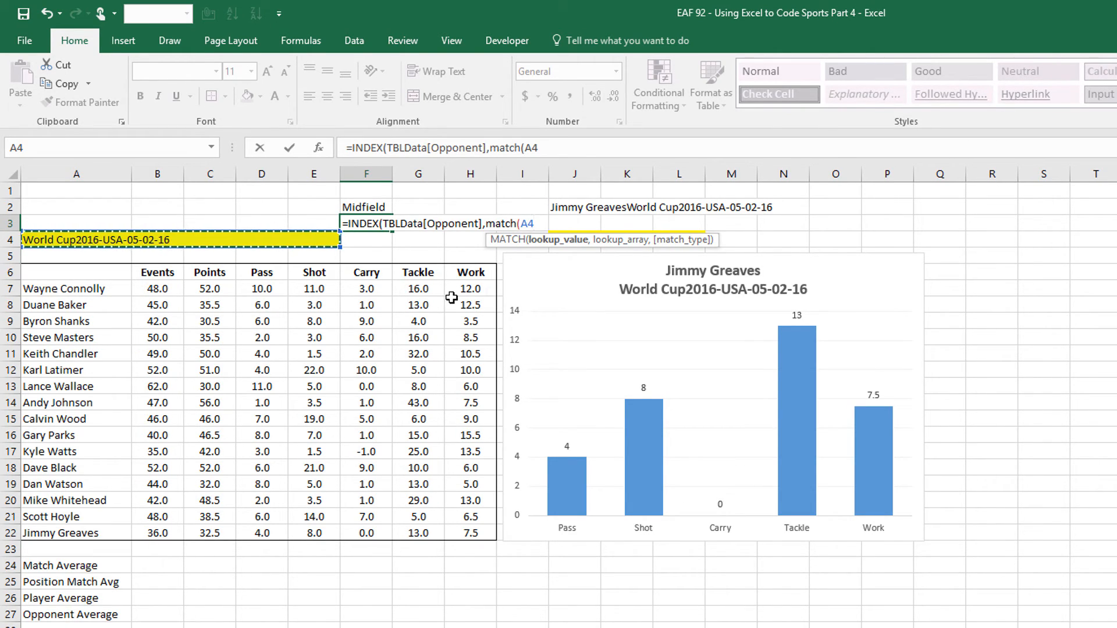
pyautogui.write(',TBLData[')
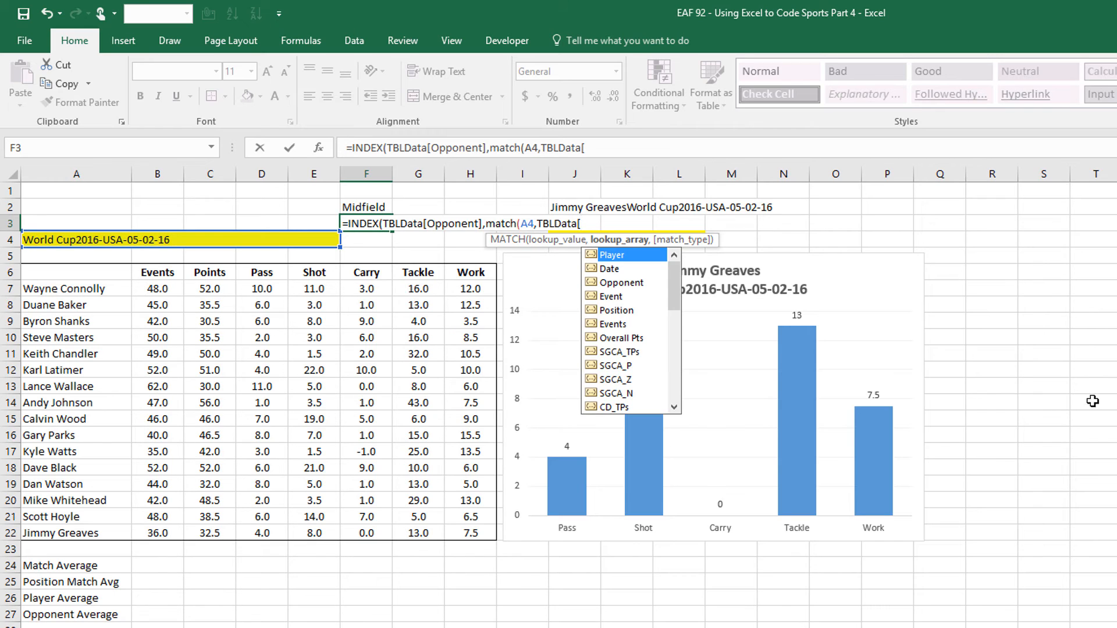
pyautogui.moveTo(673, 286); pyautogui.dragTo(674, 369)
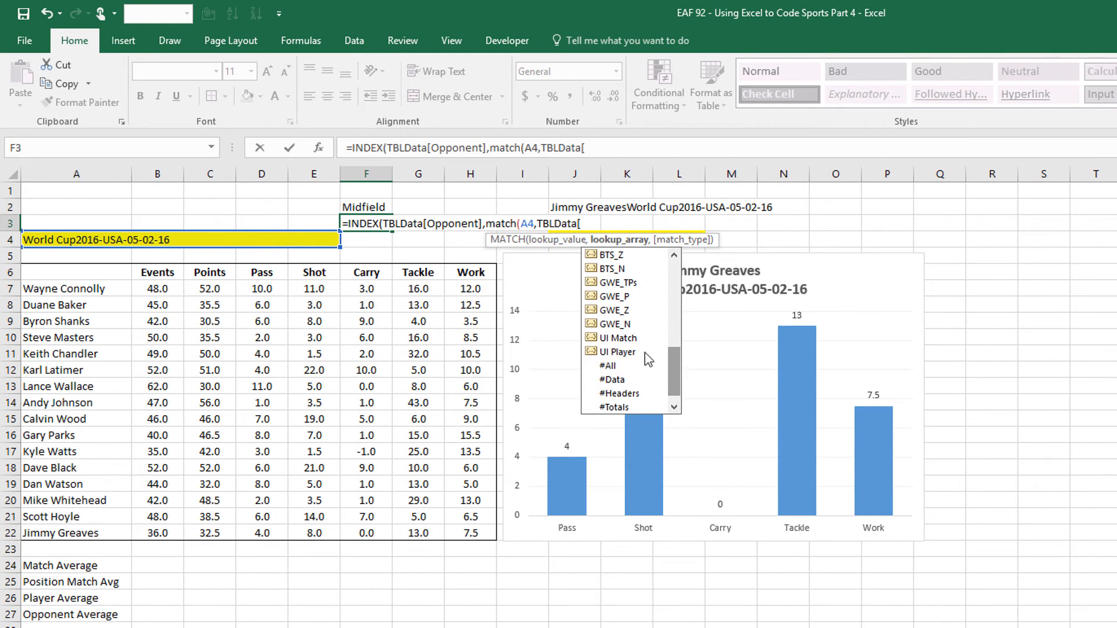
pyautogui.doubleClick(633, 349)
pyautogui.write('],0)')
pyautogui.moveTo(795, 338)
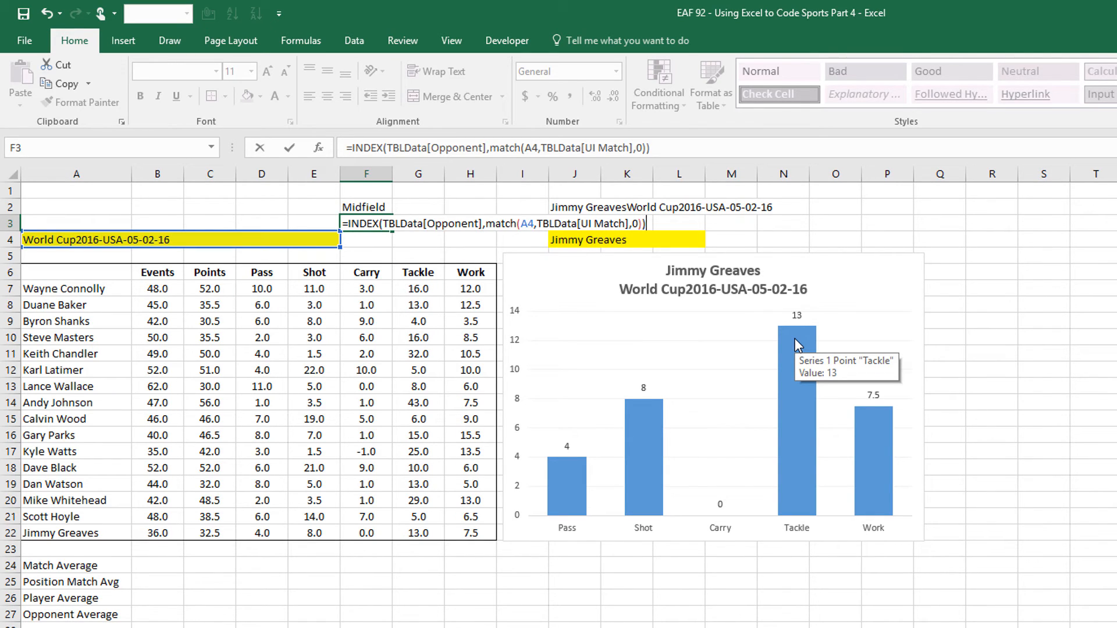
pyautogui.press('Return')
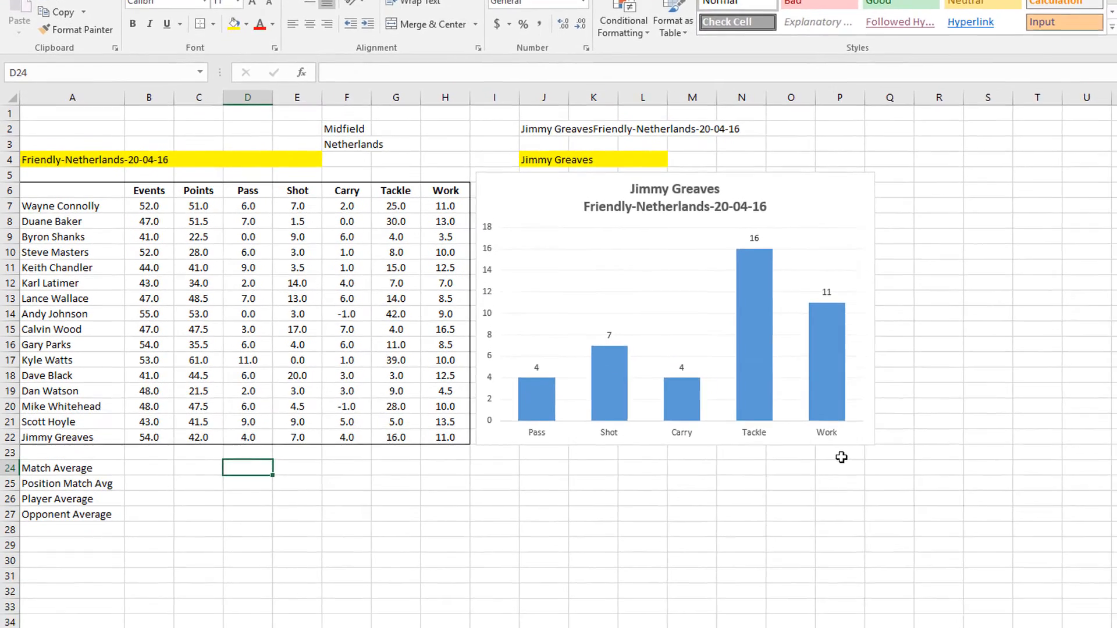
# Begin an AVERAGEIF in D24 with TBLData[UI Match] as the criteria range
pyautogui.write('=aver')
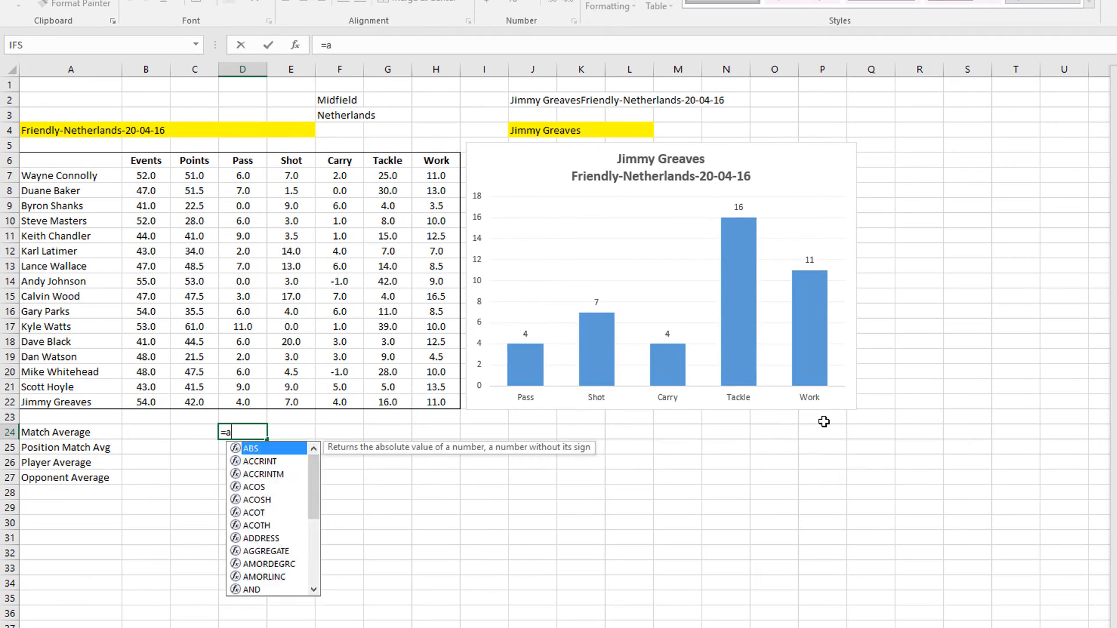
pyautogui.press('BackSpace')
pyautogui.press('BackSpace')
pyautogui.press('BackSpace')
pyautogui.press('BackSpace')
pyautogui.write('aver')
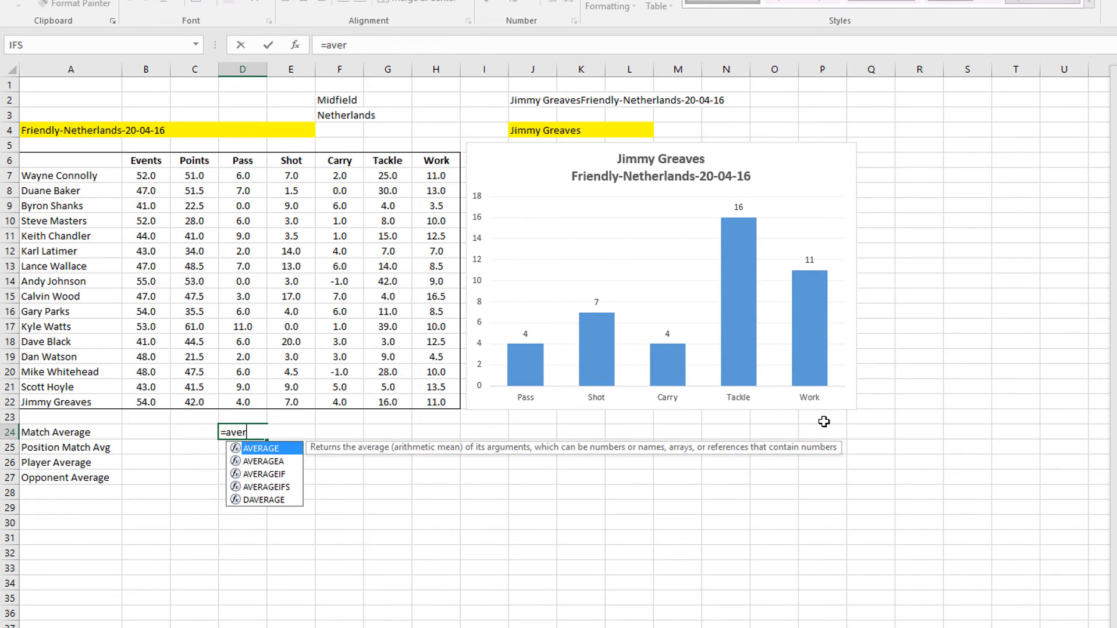
pyautogui.press('Down')
pyautogui.press('Tab')
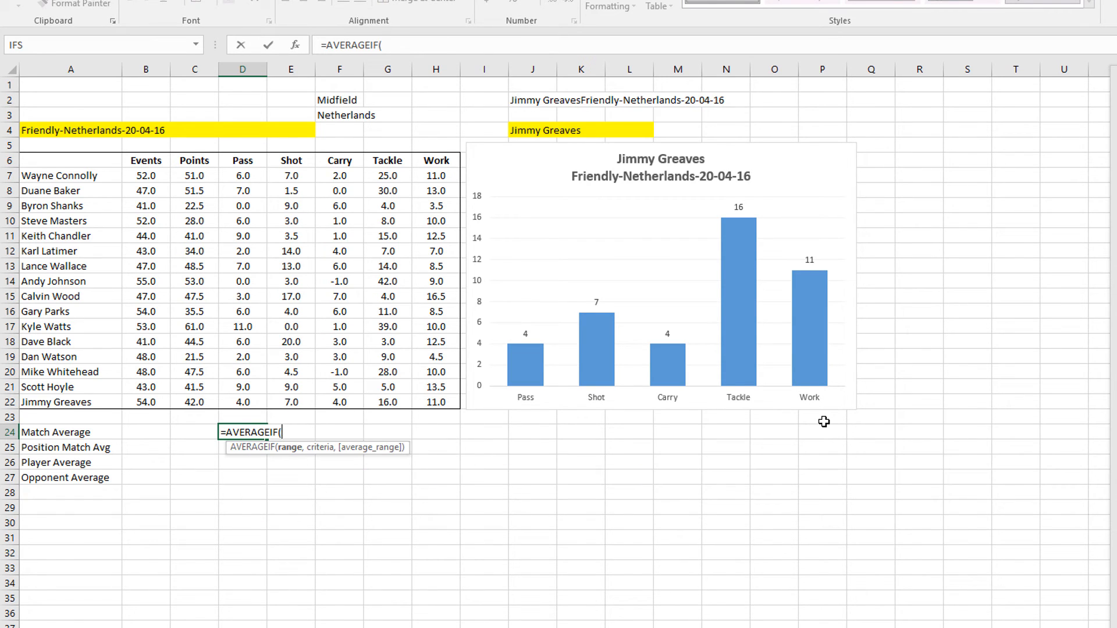
pyautogui.write('TBLData')
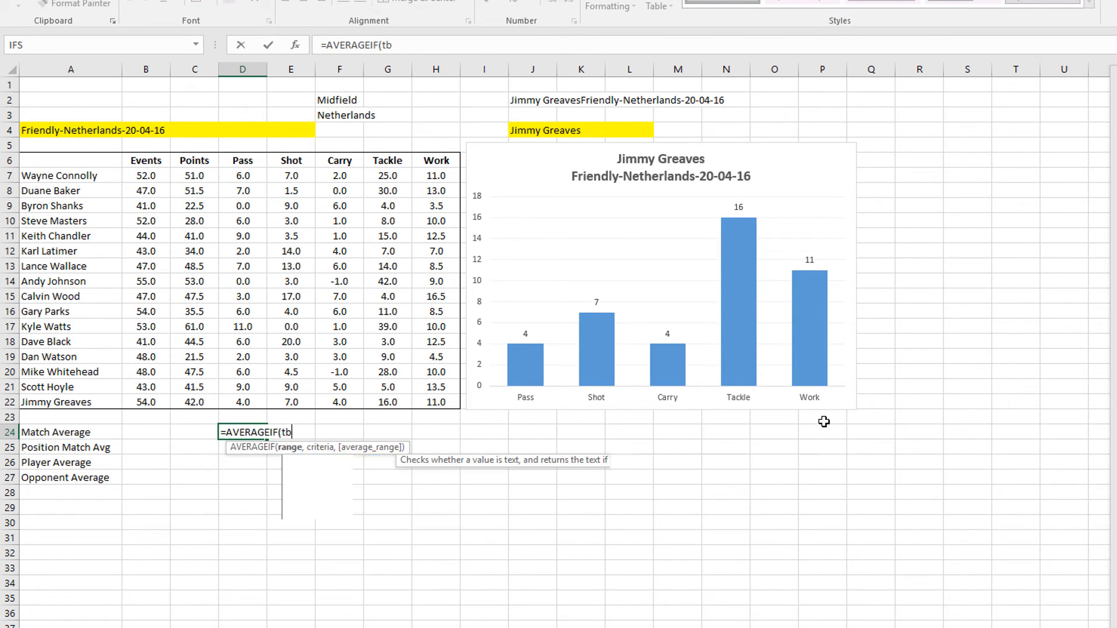
pyautogui.press('Tab')
pyautogui.write('[')
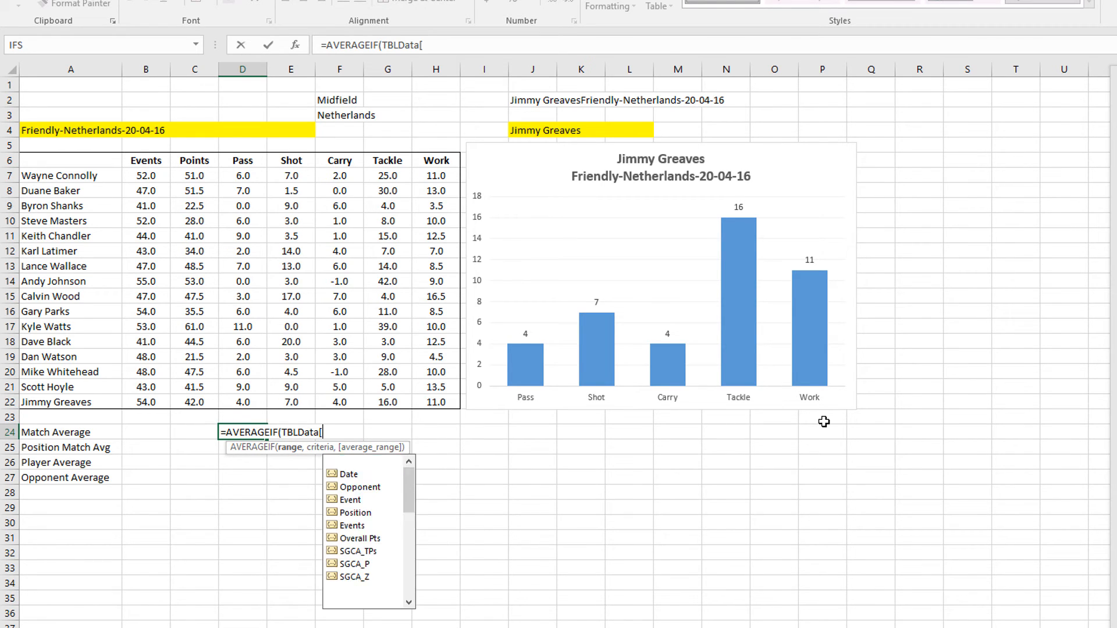
pyautogui.press('Down')
pyautogui.press('Down')
pyautogui.press('Down')
pyautogui.press('Down')
pyautogui.press('Down')
pyautogui.press('Down')
pyautogui.press('Down')
pyautogui.press('Down')
pyautogui.press('Down')
pyautogui.press('Down')
pyautogui.press('Down')
pyautogui.press('Down')
pyautogui.press('Down')
pyautogui.press('Down')
pyautogui.press('Down')
pyautogui.press('Down')
pyautogui.press('Down')
pyautogui.press('Down')
pyautogui.press('Down')
pyautogui.press('Down')
pyautogui.press('Down')
pyautogui.press('Down')
pyautogui.press('Down')
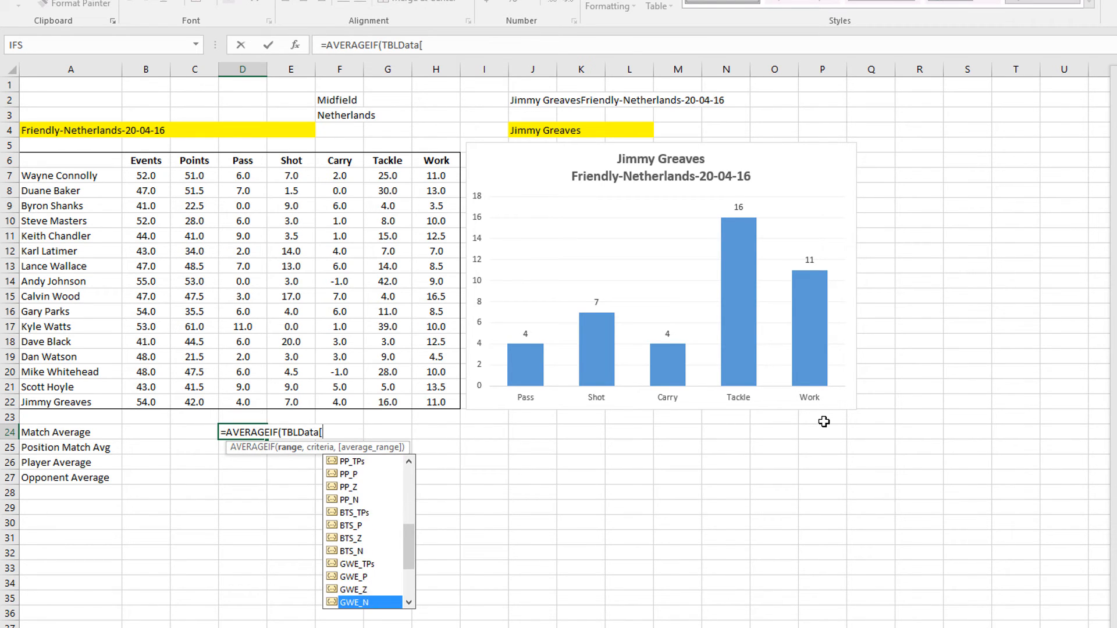
pyautogui.press('Up')
pyautogui.press('Up')
pyautogui.press('Up')
pyautogui.press('Tab')
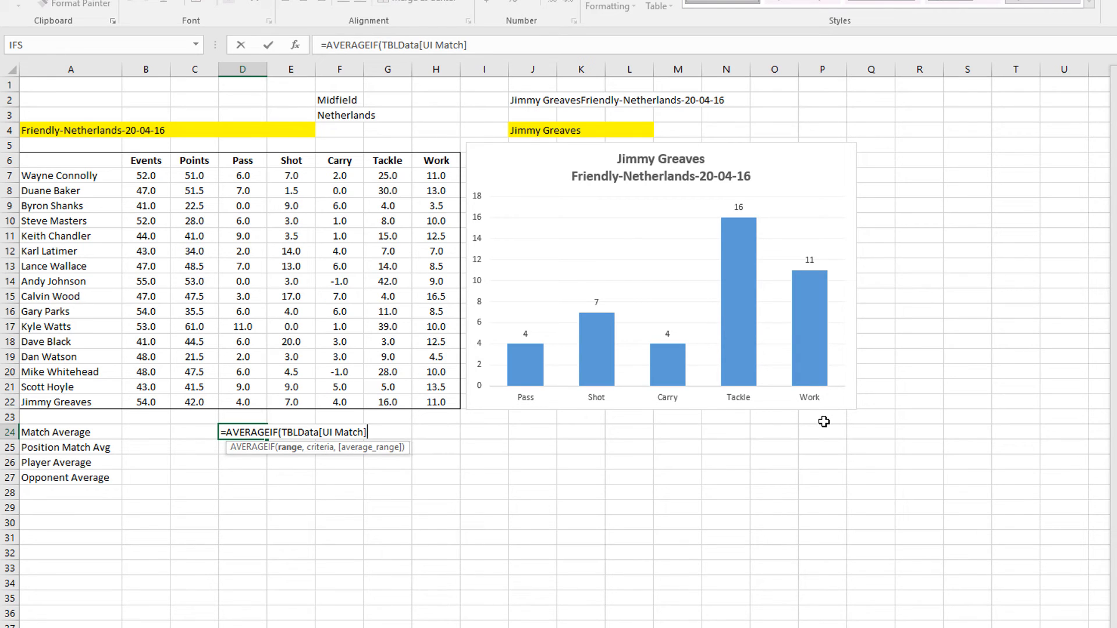
# Add $A$4 as criteria and TBLData[PP_TPs] as average range, giving a Match Average of 5.3
pyautogui.write(',')
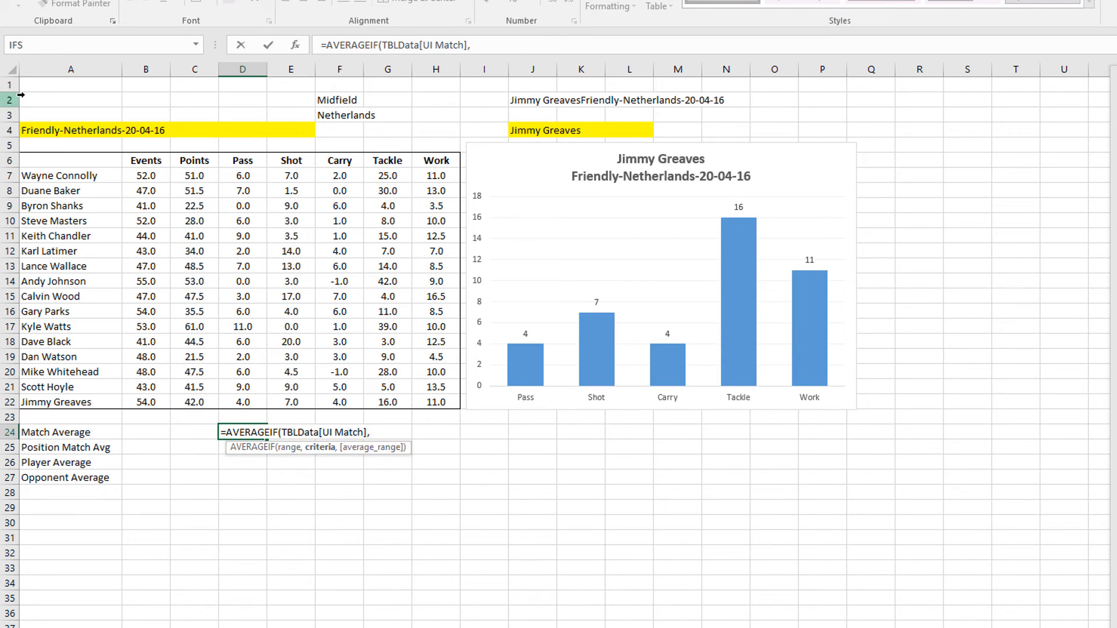
pyautogui.click(28, 130)
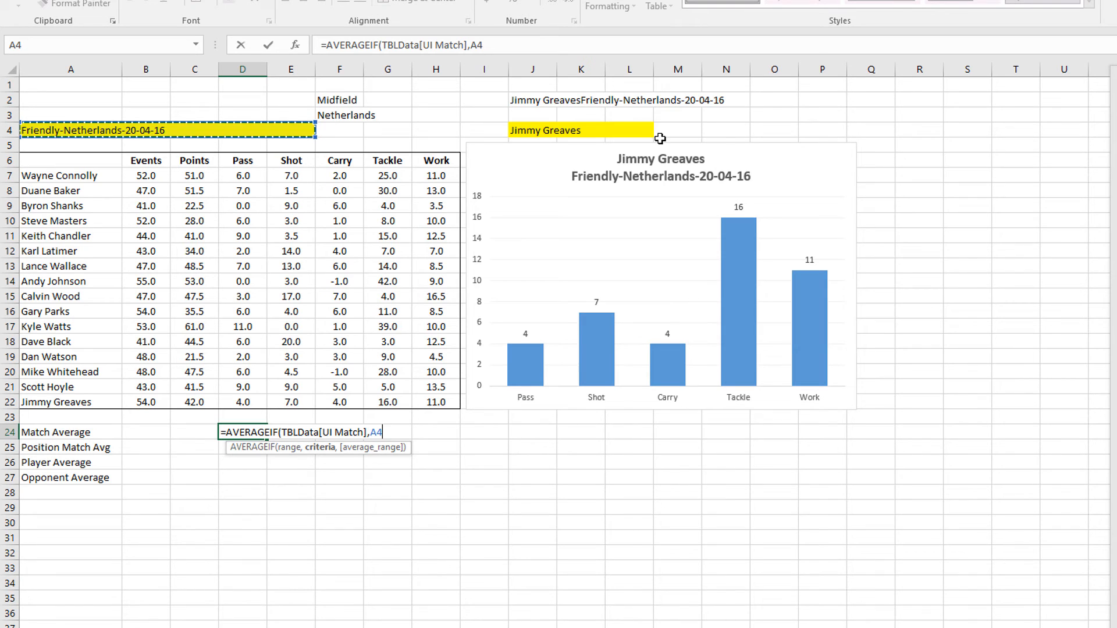
pyautogui.press('F4')
pyautogui.write(',')
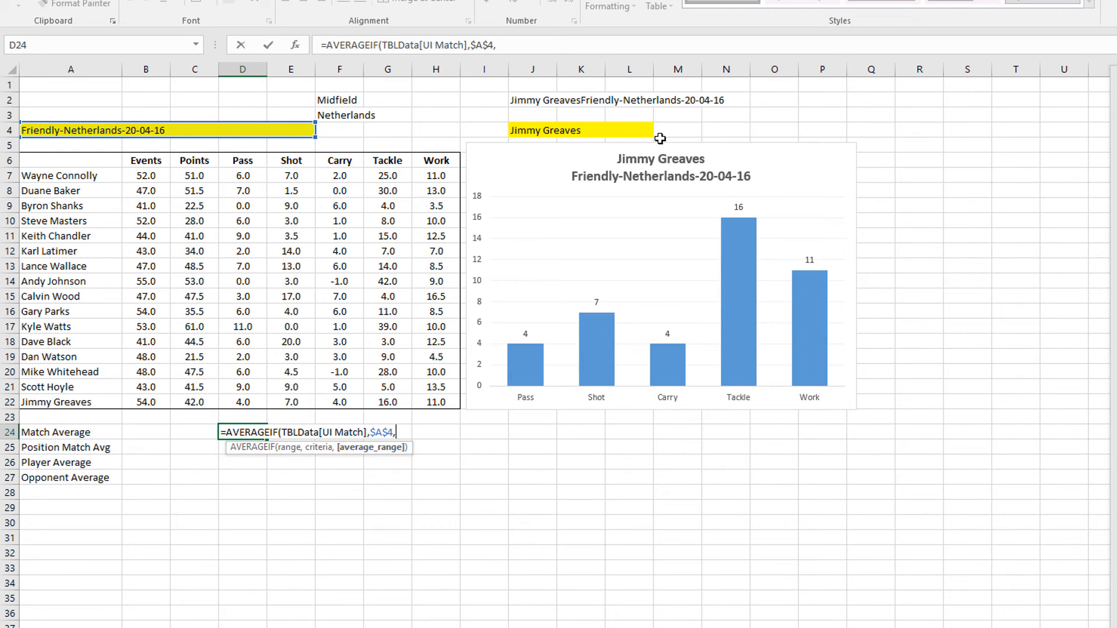
pyautogui.write('TBLData[')
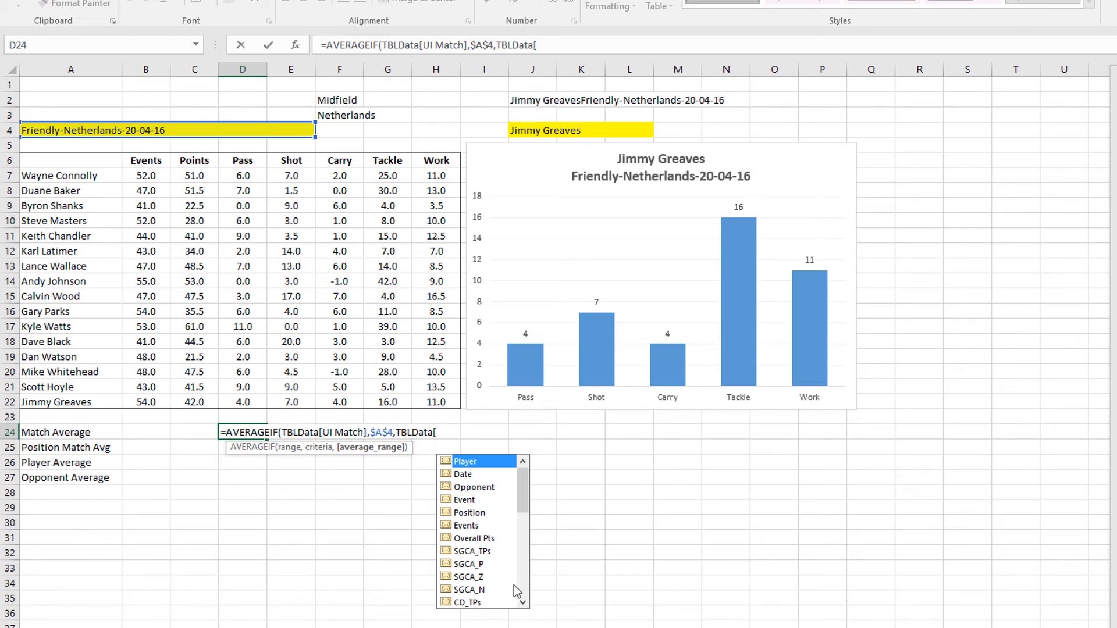
pyautogui.click(522, 603)
pyautogui.click(522, 603)
pyautogui.click(521, 603)
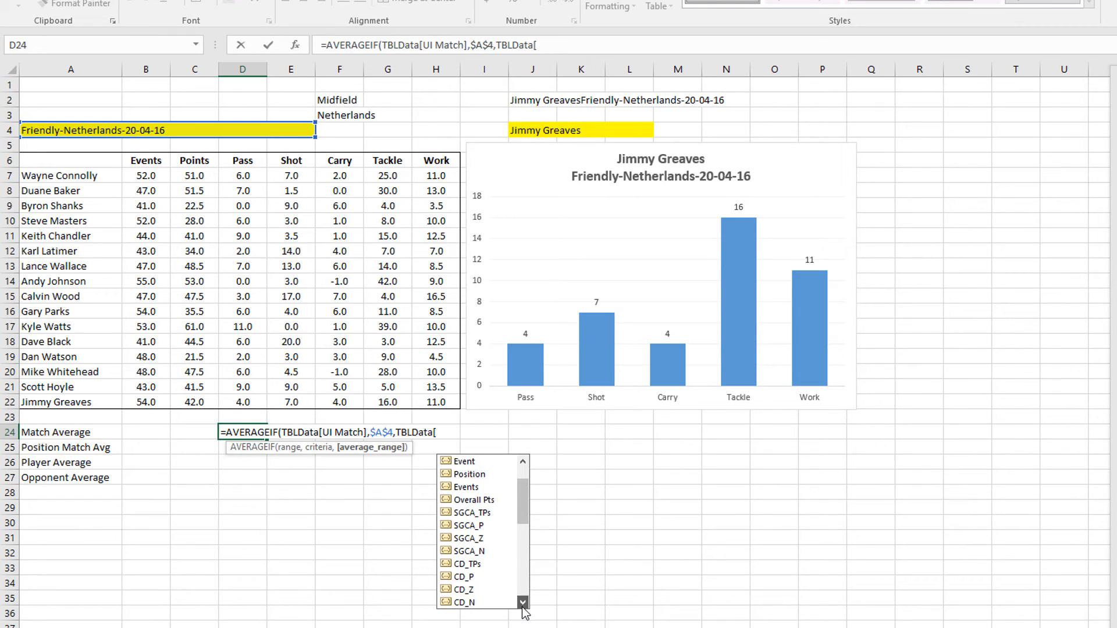
pyautogui.click(522, 603)
pyautogui.click(523, 603)
pyautogui.click(522, 603)
pyautogui.click(523, 603)
pyautogui.click(523, 603)
pyautogui.click(522, 603)
pyautogui.click(522, 603)
pyautogui.click(522, 603)
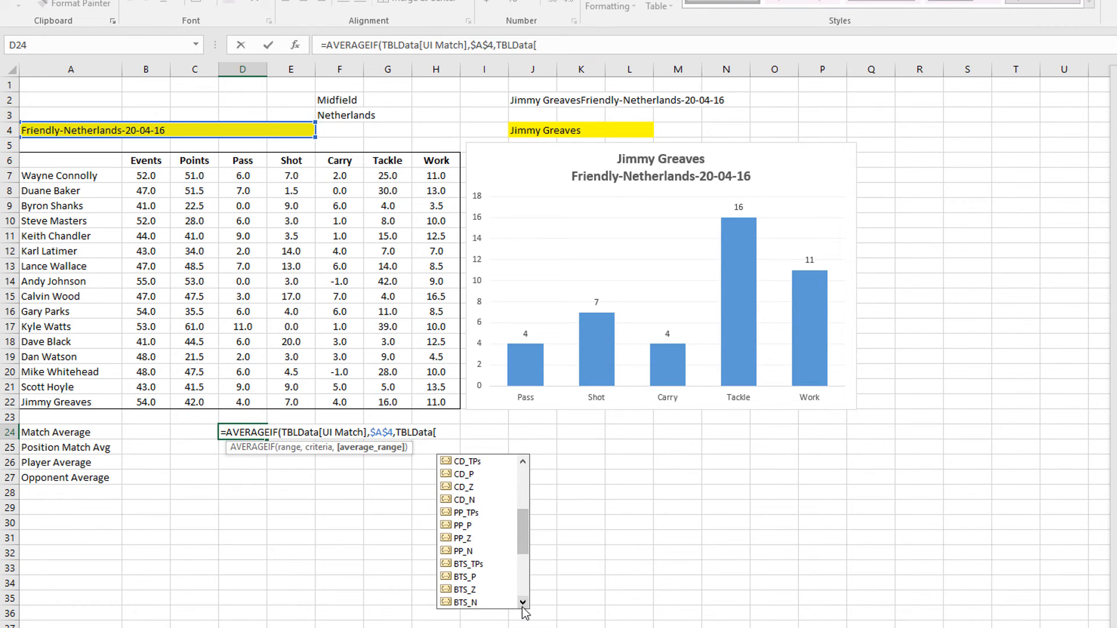
pyautogui.click(523, 603)
pyautogui.click(523, 603)
pyautogui.doubleClick(466, 486)
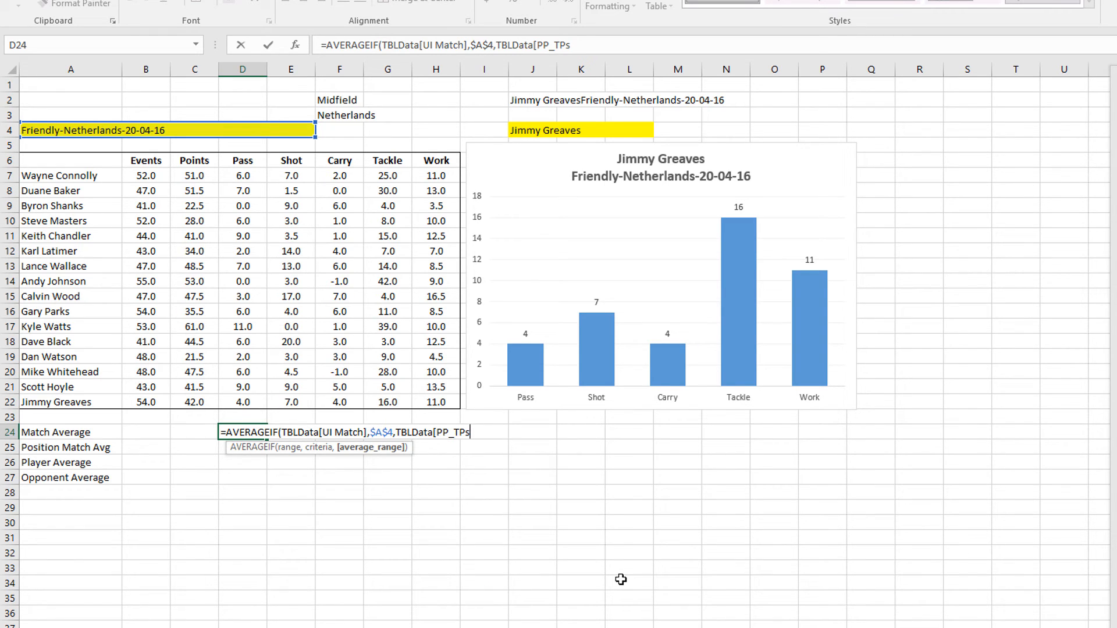
pyautogui.write(')')
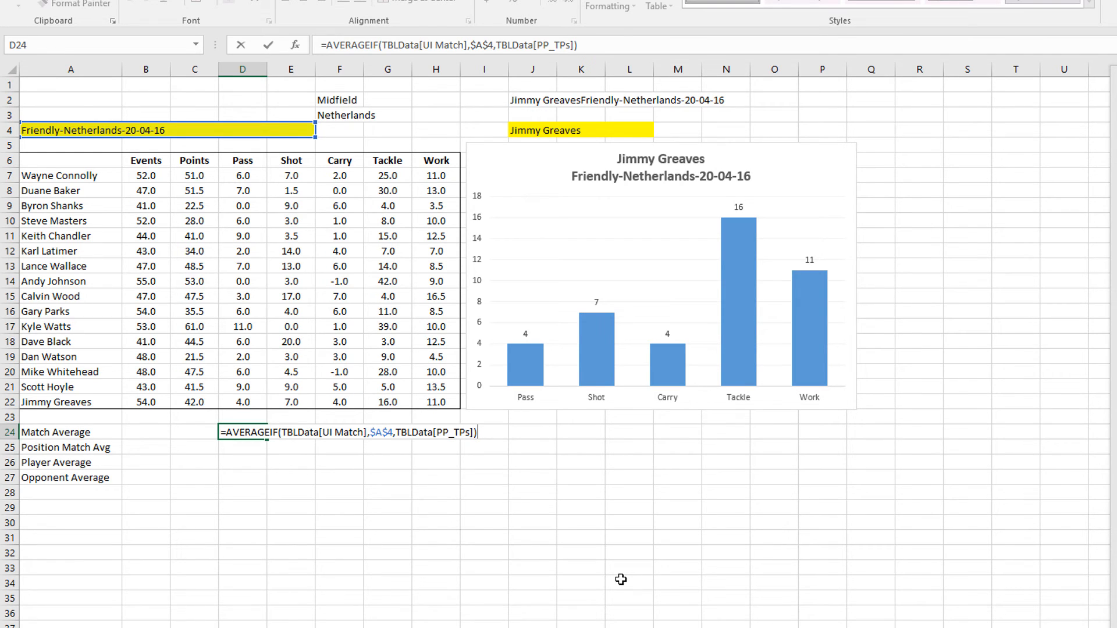
pyautogui.press('Return')
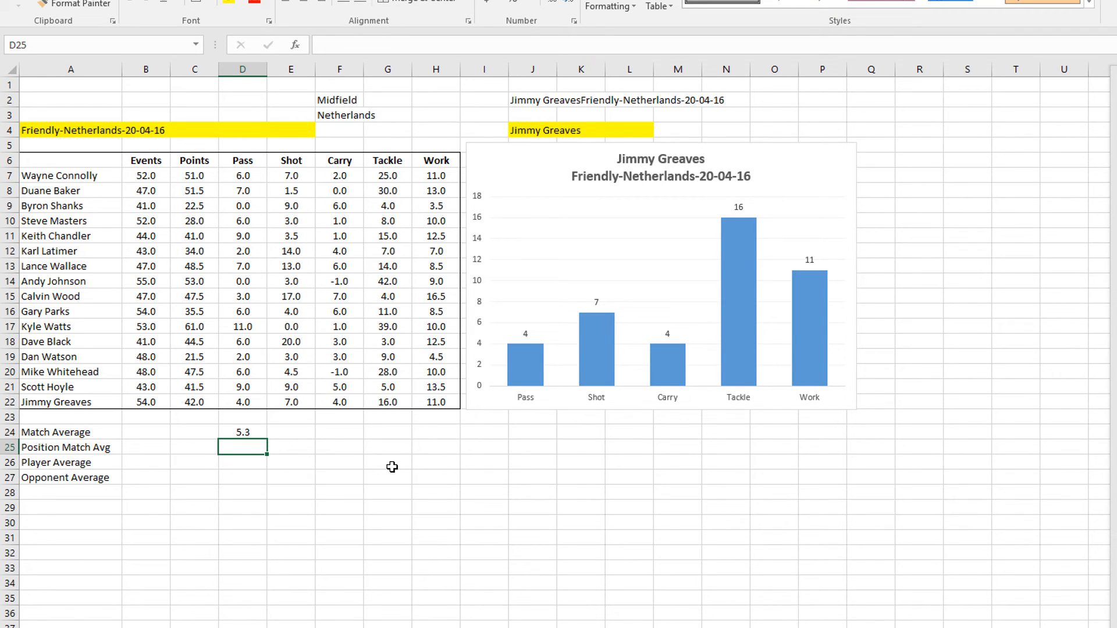
# Copy D24's averaging formula into D25 and change the function to AVERAGEIFS
pyautogui.click(254, 432)
pyautogui.moveTo(593, 44); pyautogui.dragTo(269, 47)
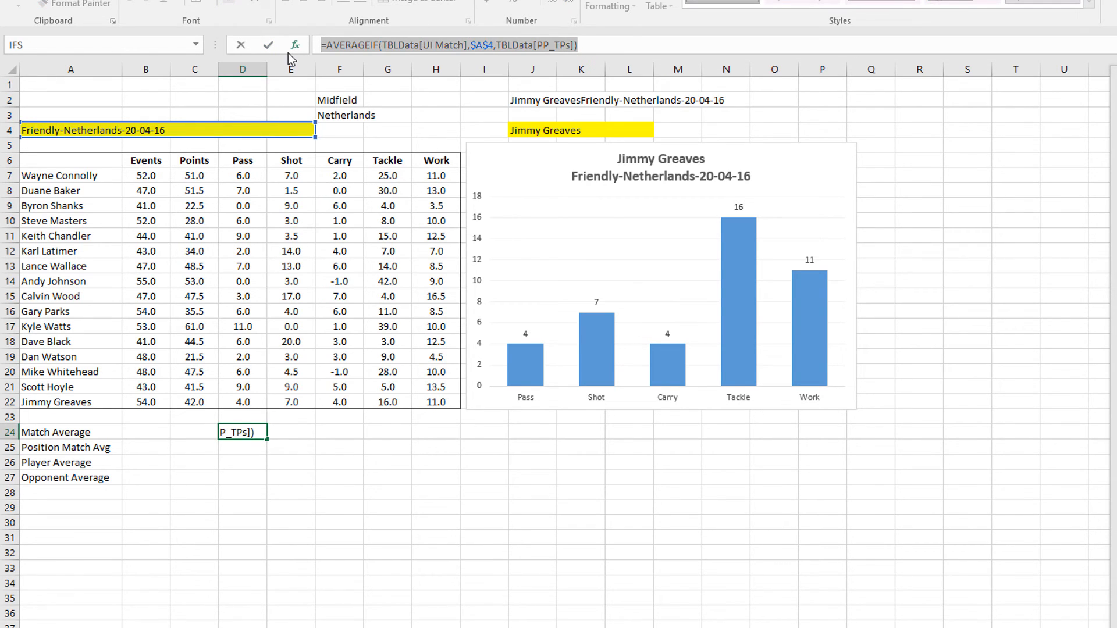
pyautogui.press('Return')
pyautogui.click(346, 45)
pyautogui.hotkey('ctrl', 'v')
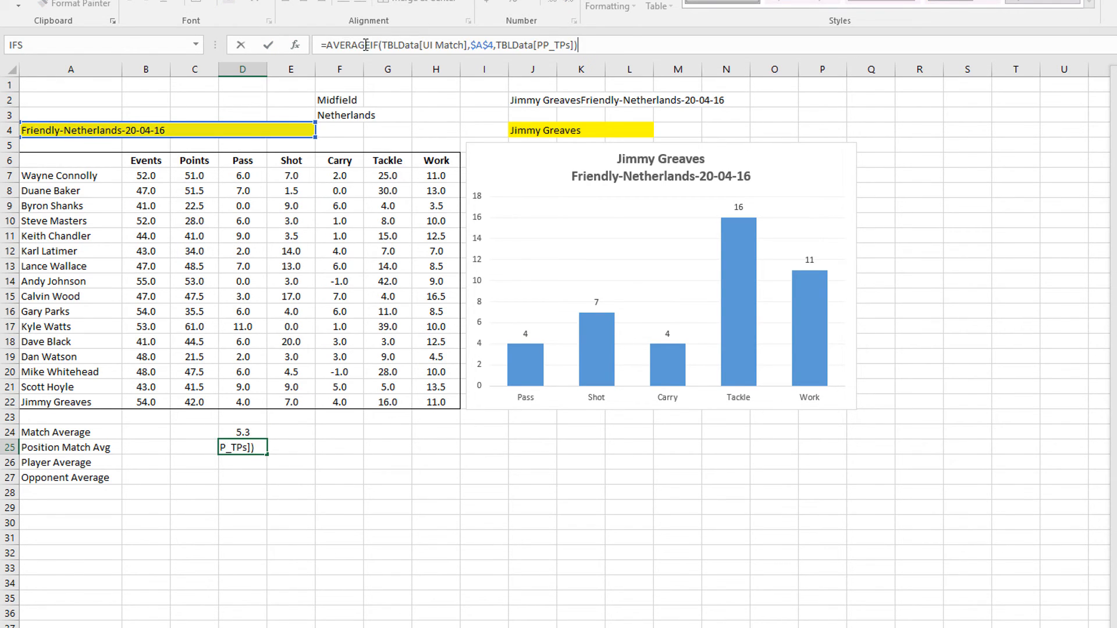
pyautogui.click(377, 45)
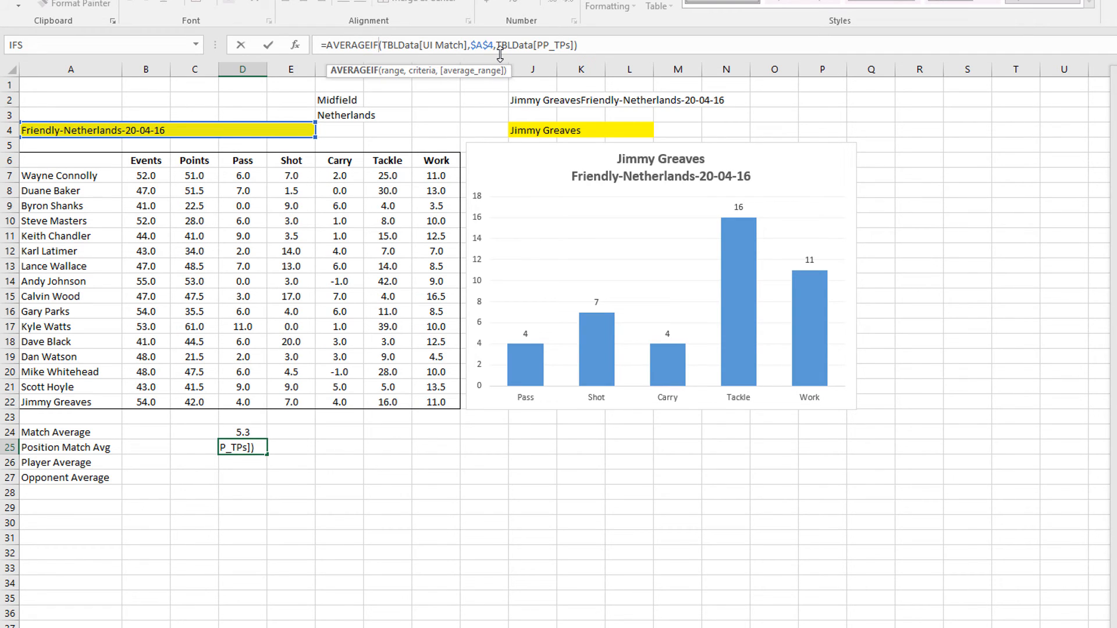
pyautogui.write('S')
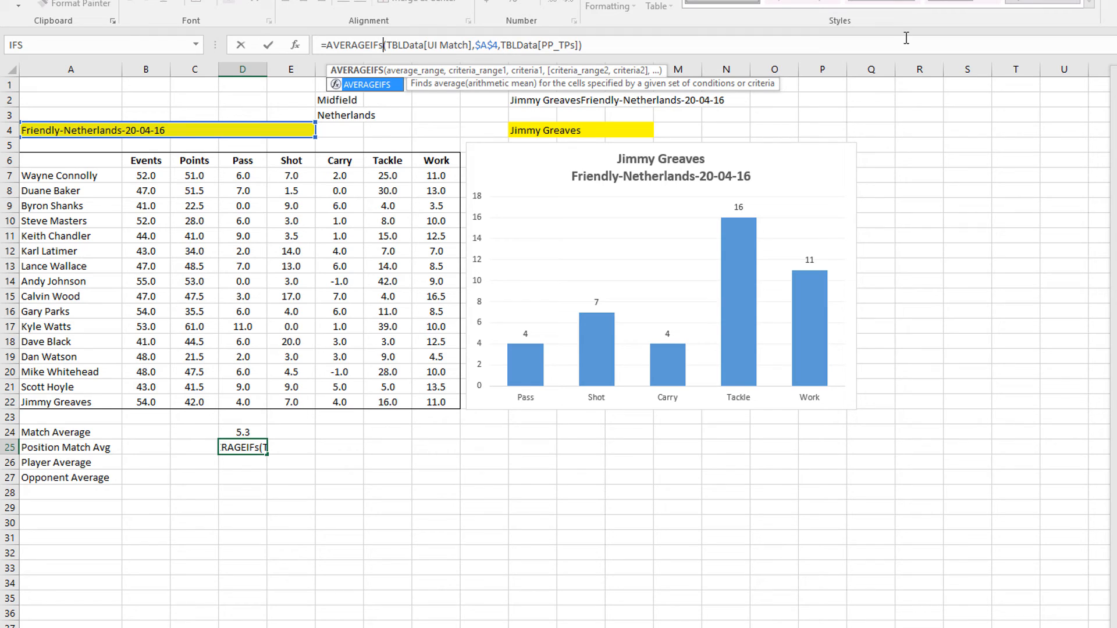
pyautogui.click(593, 42)
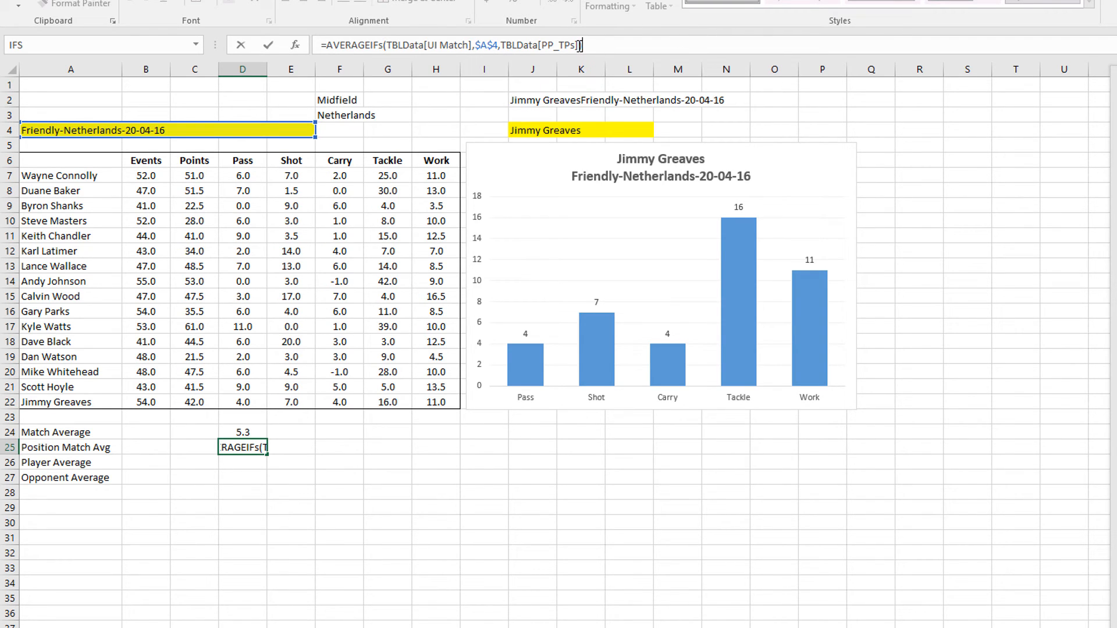
# Move TBLData[PP_TPs] to the front and add the TBLData[Position] = $F$2 criterion, giving 5.166667
pyautogui.moveTo(581, 45); pyautogui.dragTo(503, 49)
pyautogui.press('Delete')
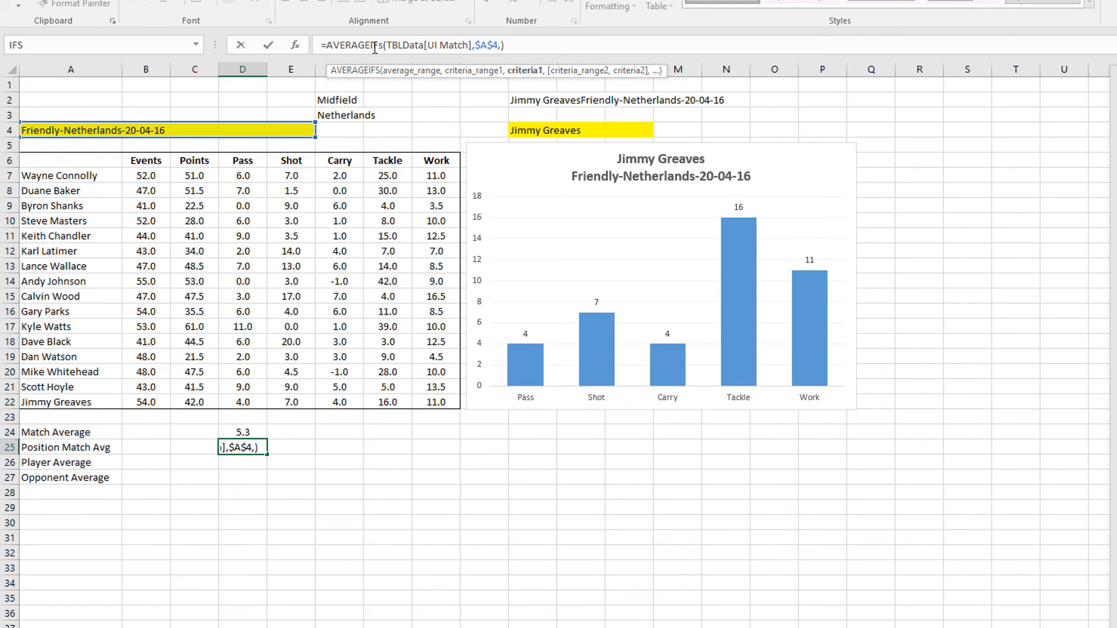
pyautogui.hotkey('ctrl', 'v')
pyautogui.write(',')
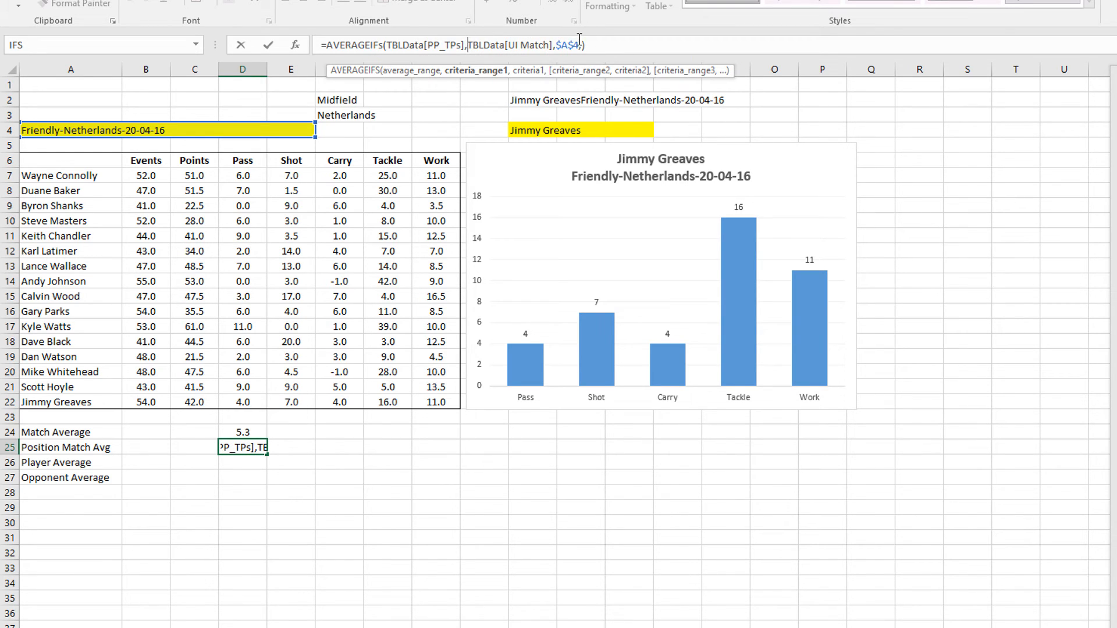
pyautogui.click(582, 45)
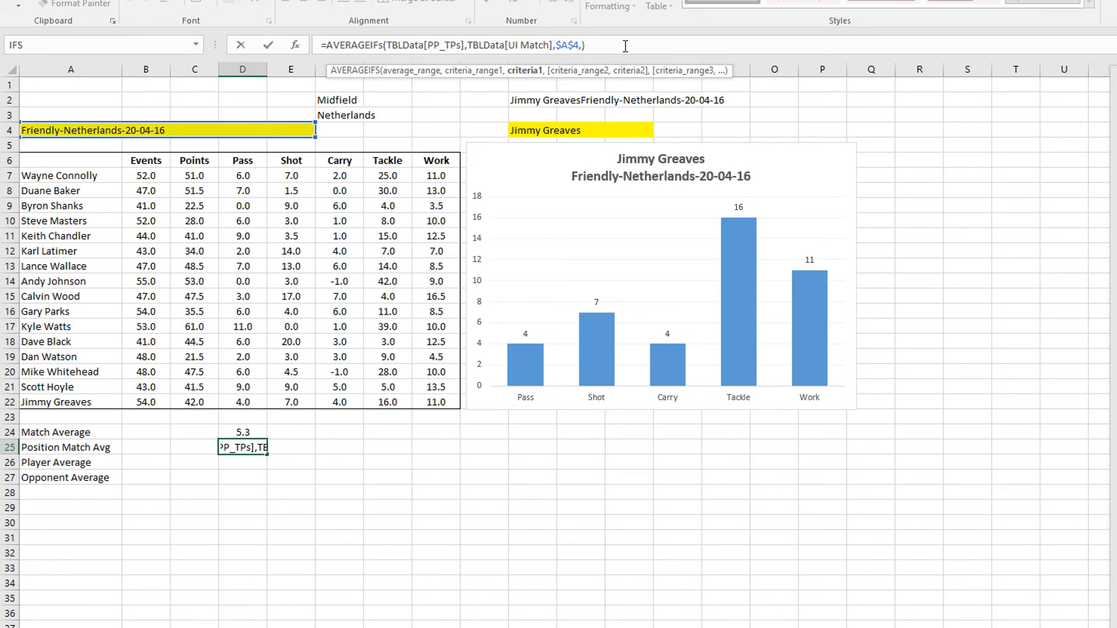
pyautogui.press('Delete')
pyautogui.write(',')
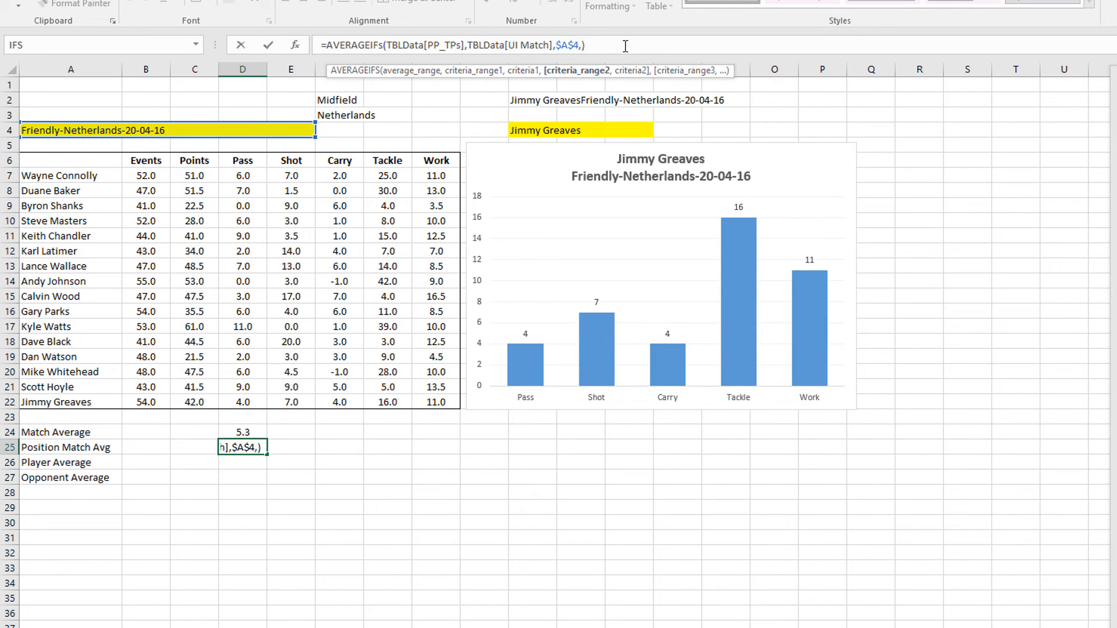
pyautogui.write('TBLData[Position]')
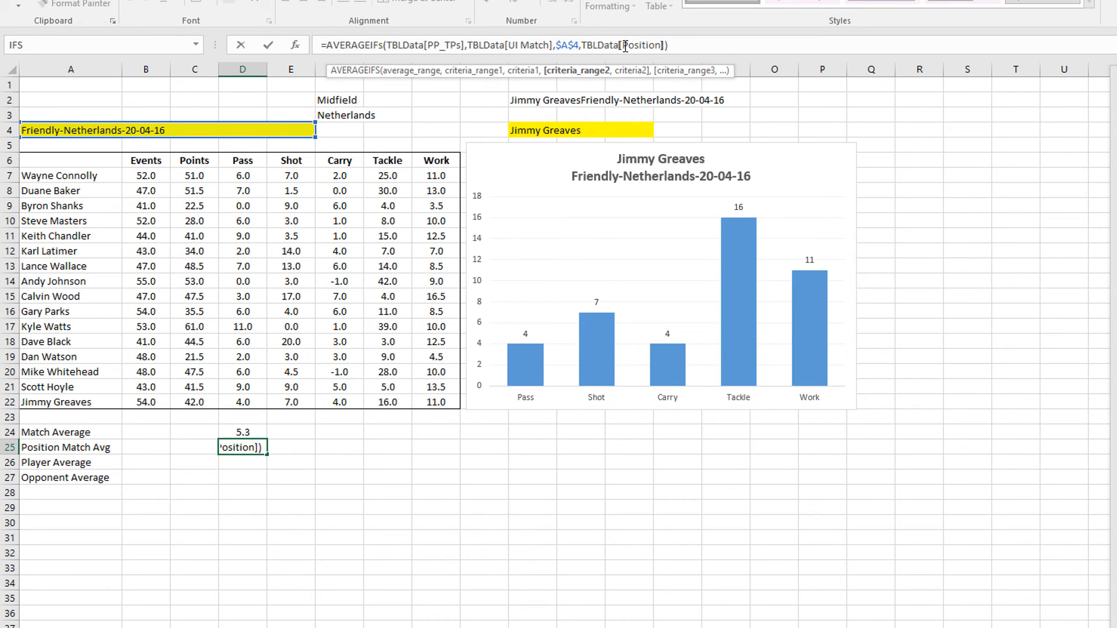
pyautogui.write(',')
pyautogui.click(327, 100)
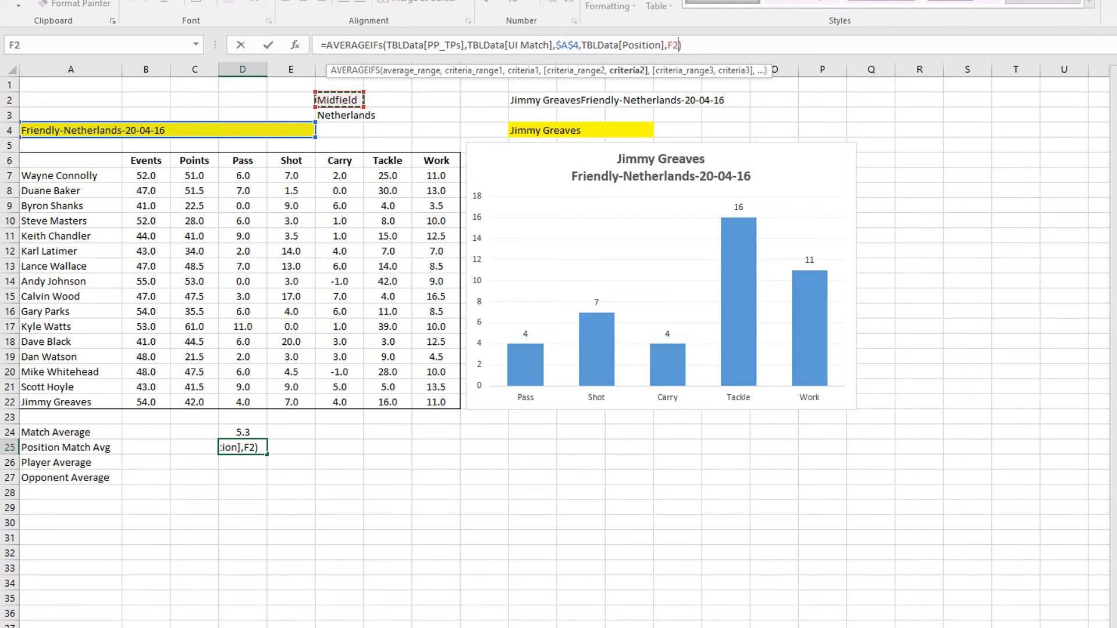
pyautogui.press('F4')
pyautogui.write(')')
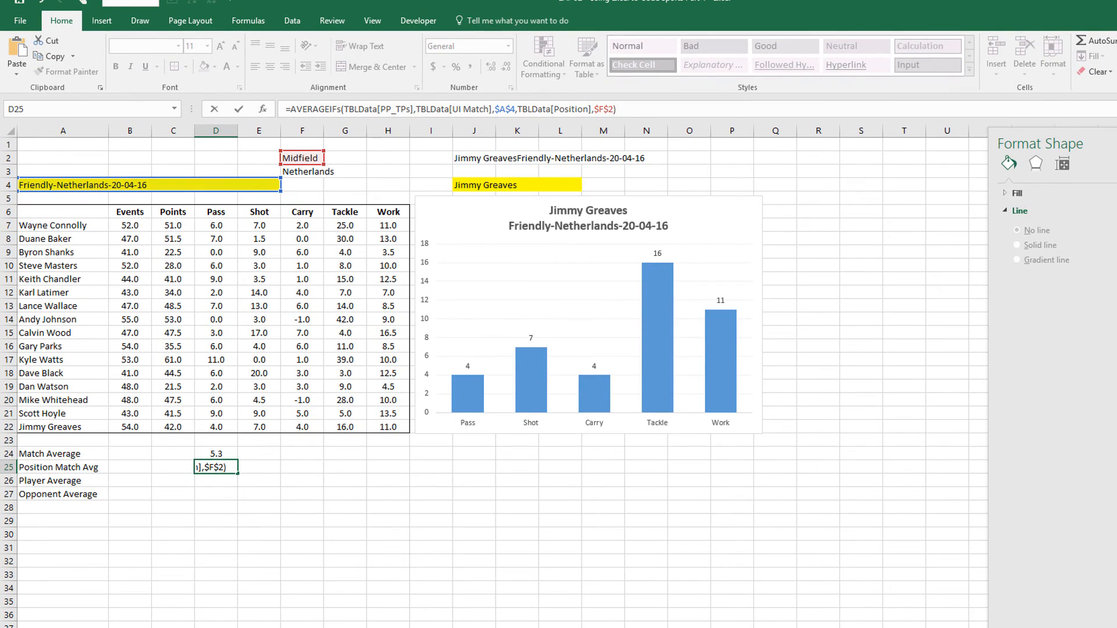
pyautogui.press('Return')
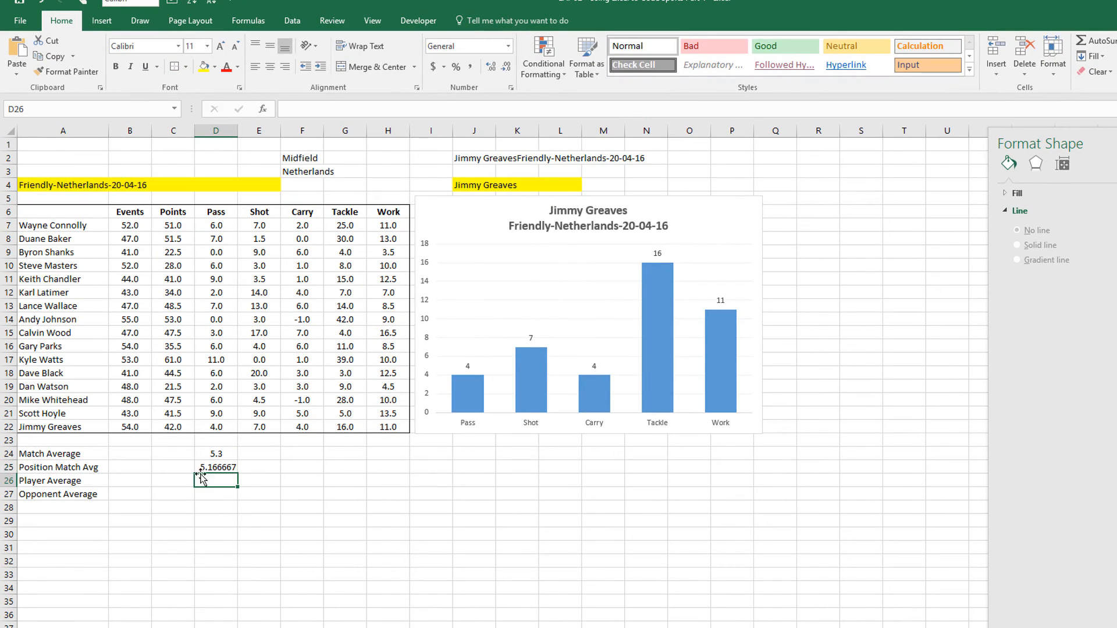
# Apply Number format to D25 so the position average displays as 5.2
pyautogui.press('Up')
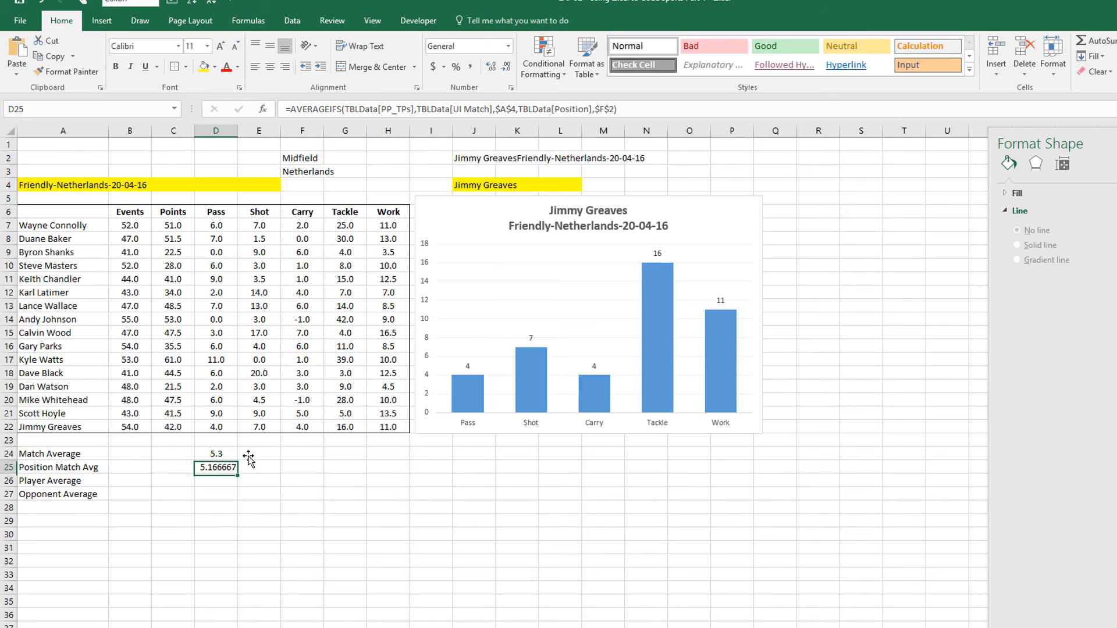
pyautogui.click(507, 46)
pyautogui.click(477, 92)
# Enter =AVERAGEIF(TBLData[Player],$J$4,TBLData[PP_TPs]) in D26, giving a Player Average of 6.4
pyautogui.press('Return')
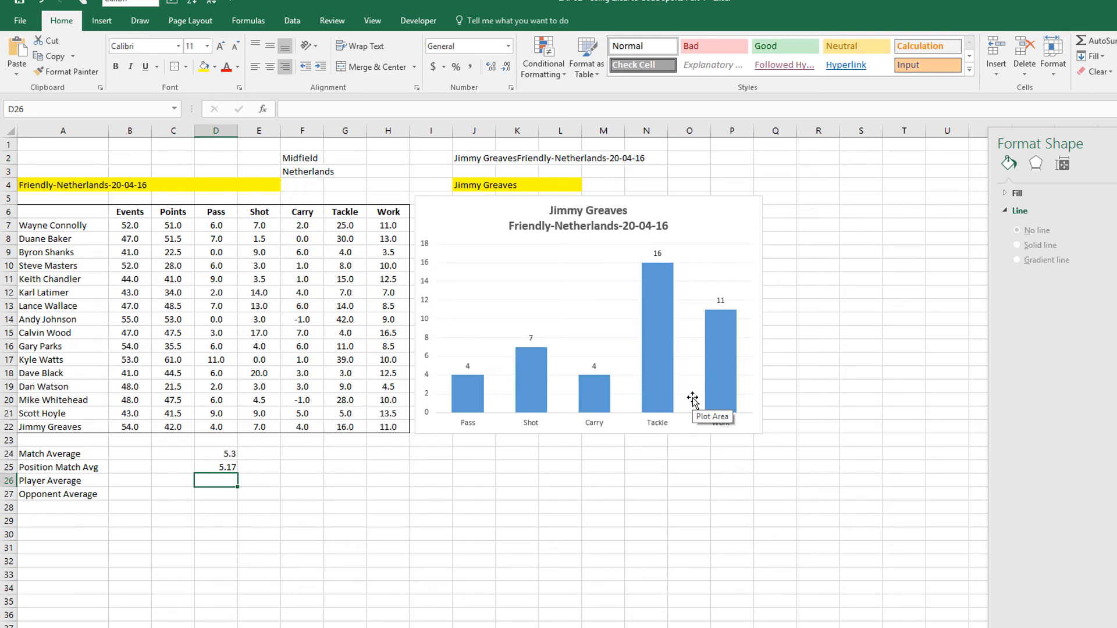
pyautogui.write('=averageif(tbl')
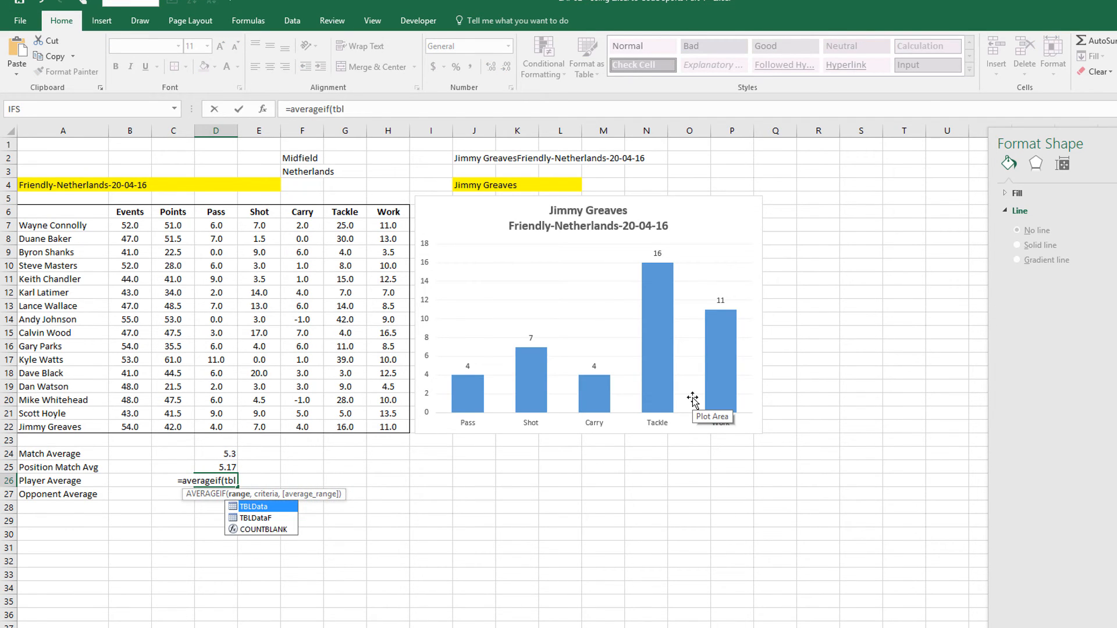
pyautogui.press('Tab')
pyautogui.write('[')
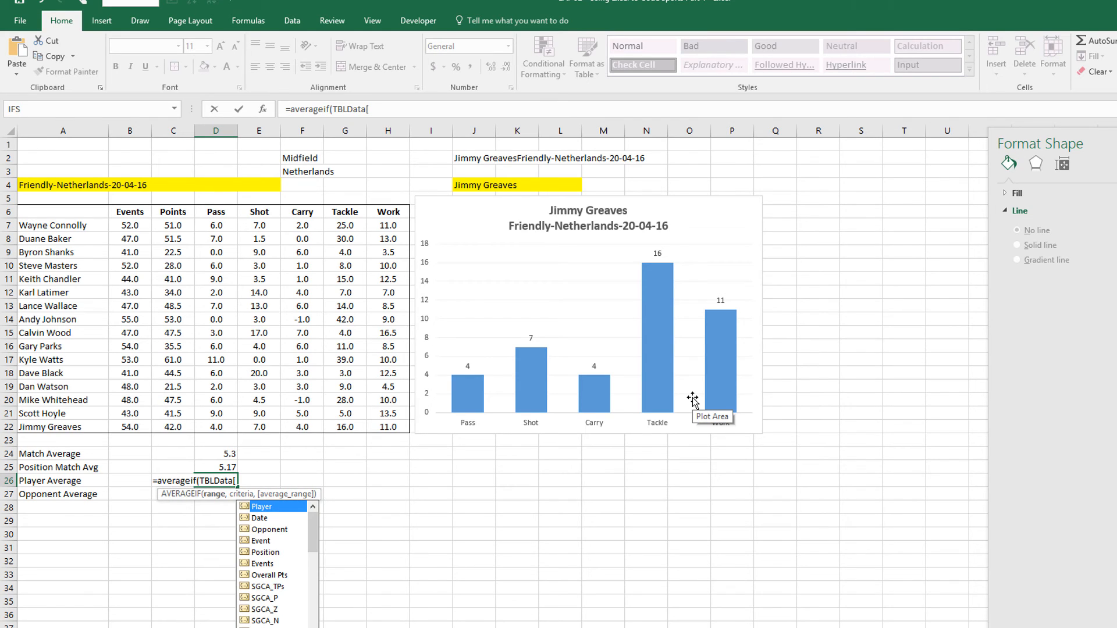
pyautogui.press('Tab')
pyautogui.write(']')
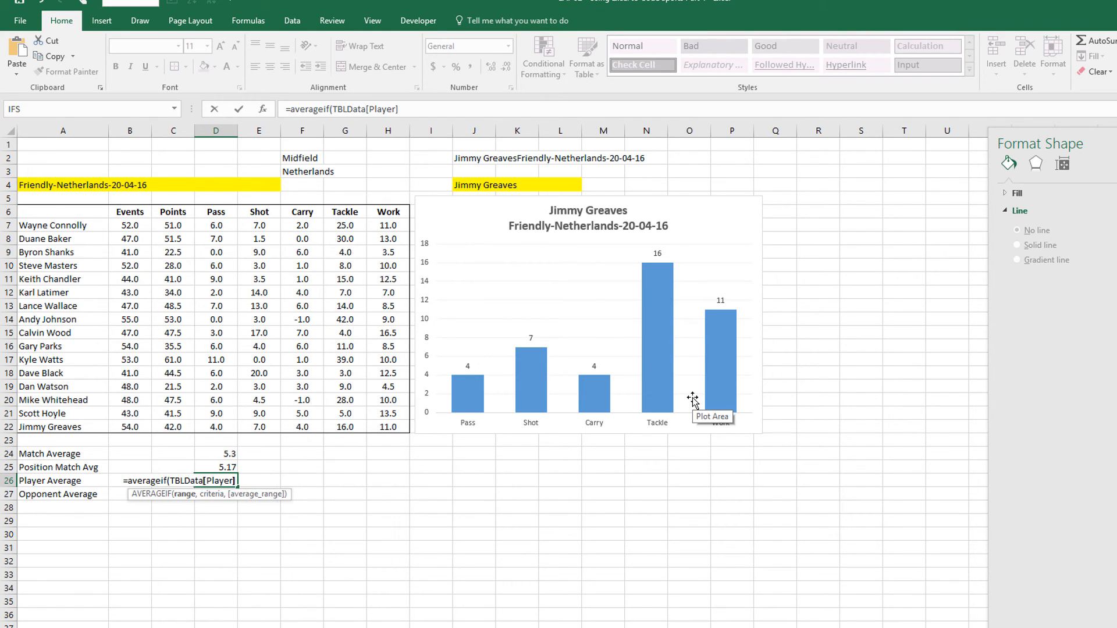
pyautogui.write(',')
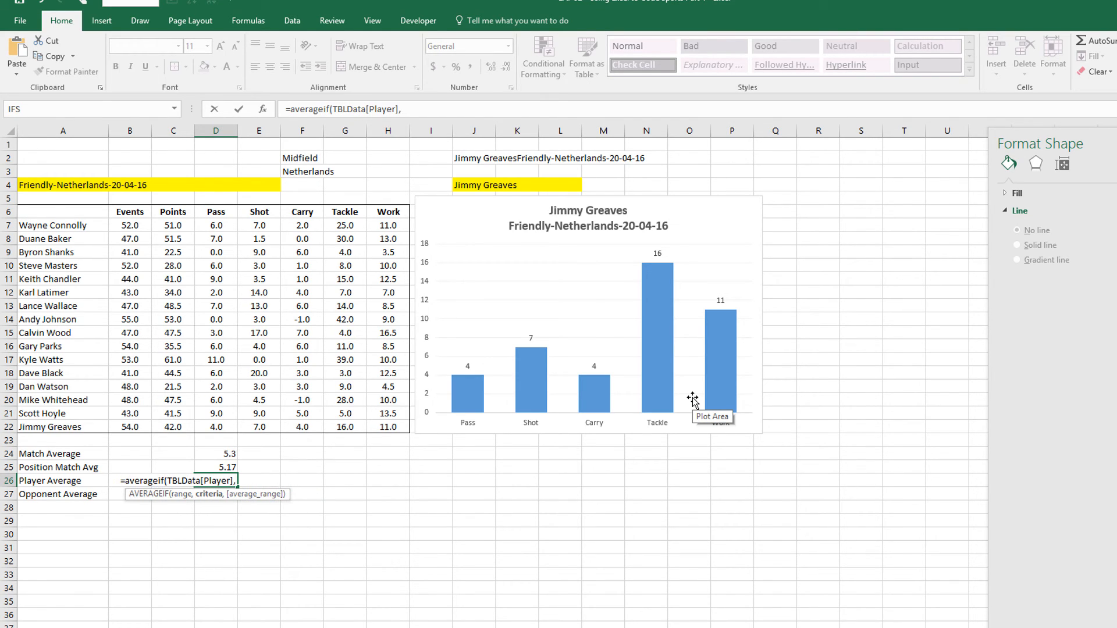
pyautogui.click(494, 185)
pyautogui.press('F4')
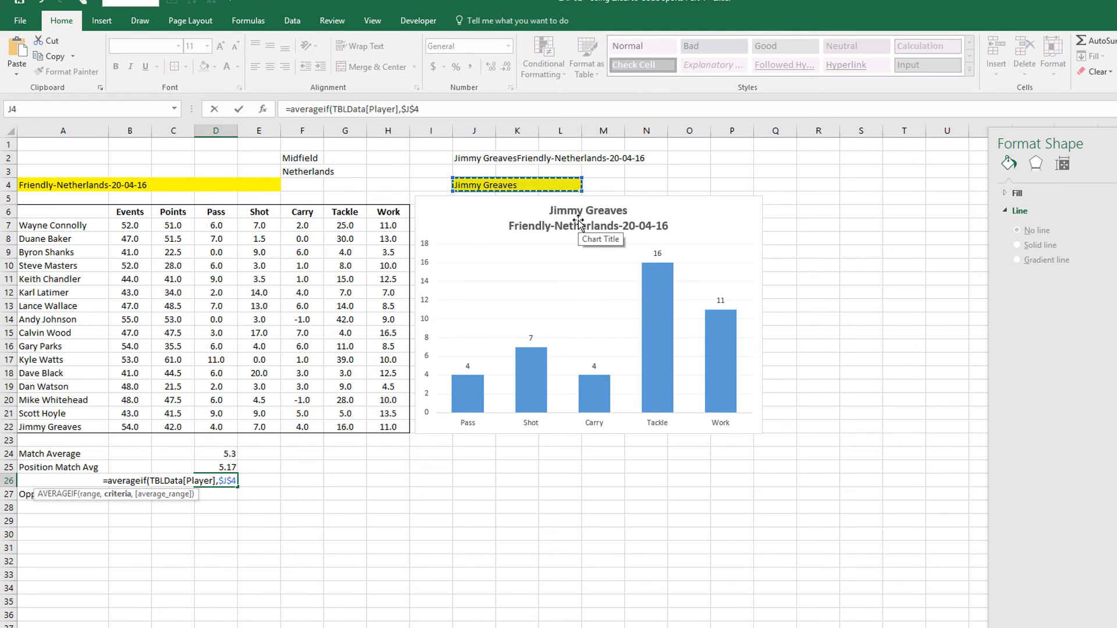
pyautogui.write(',tb')
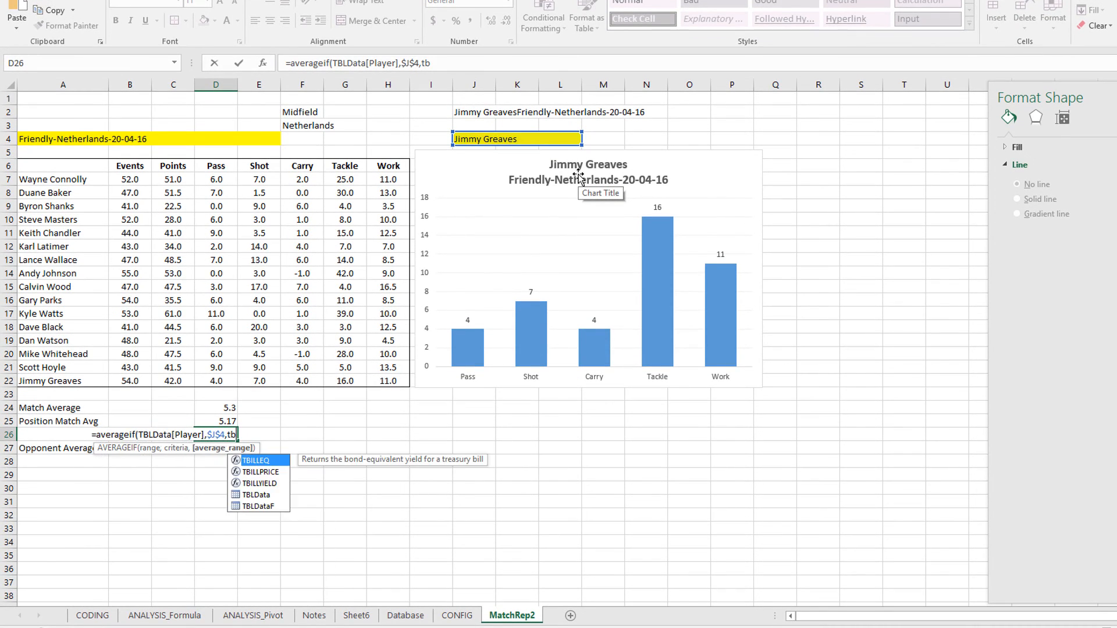
pyautogui.write('l')
pyautogui.press('Tab')
pyautogui.write('[')
pyautogui.press('Tab')
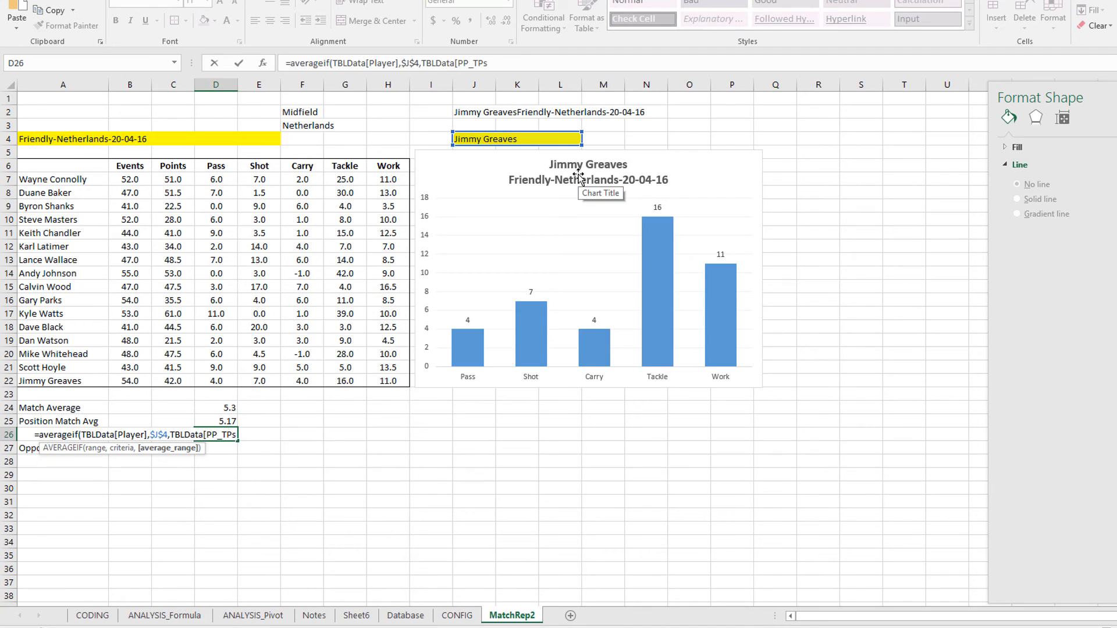
pyautogui.write('])')
pyautogui.press('Return')
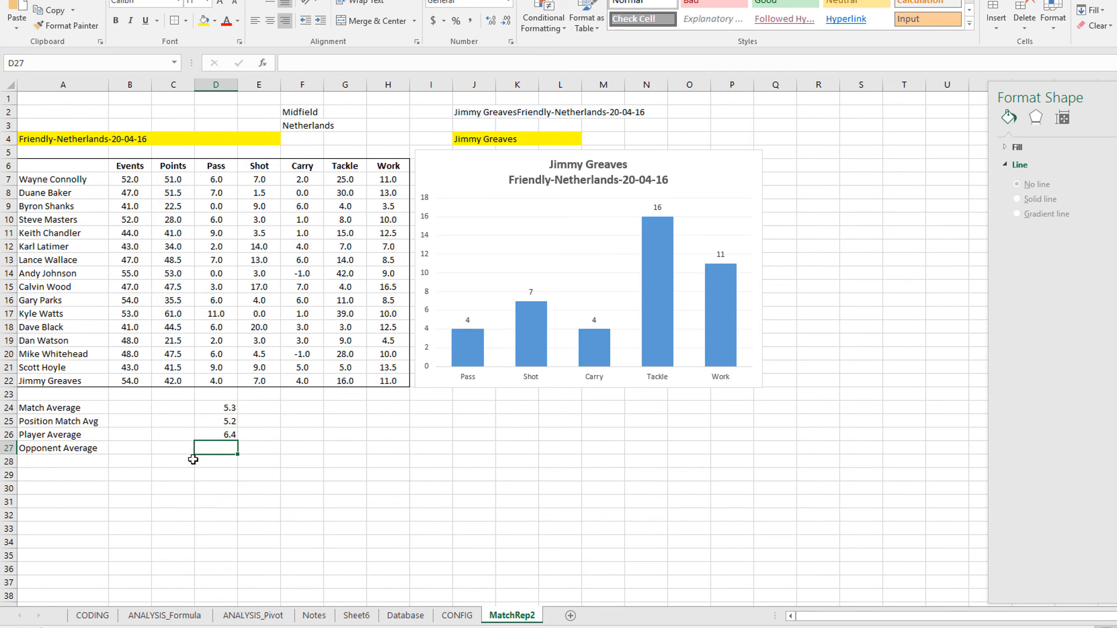
# Enter D27's Opponent Average AVERAGEIF by $F$3, round it to 6.3, then select D24:D27
pyautogui.write('=av')
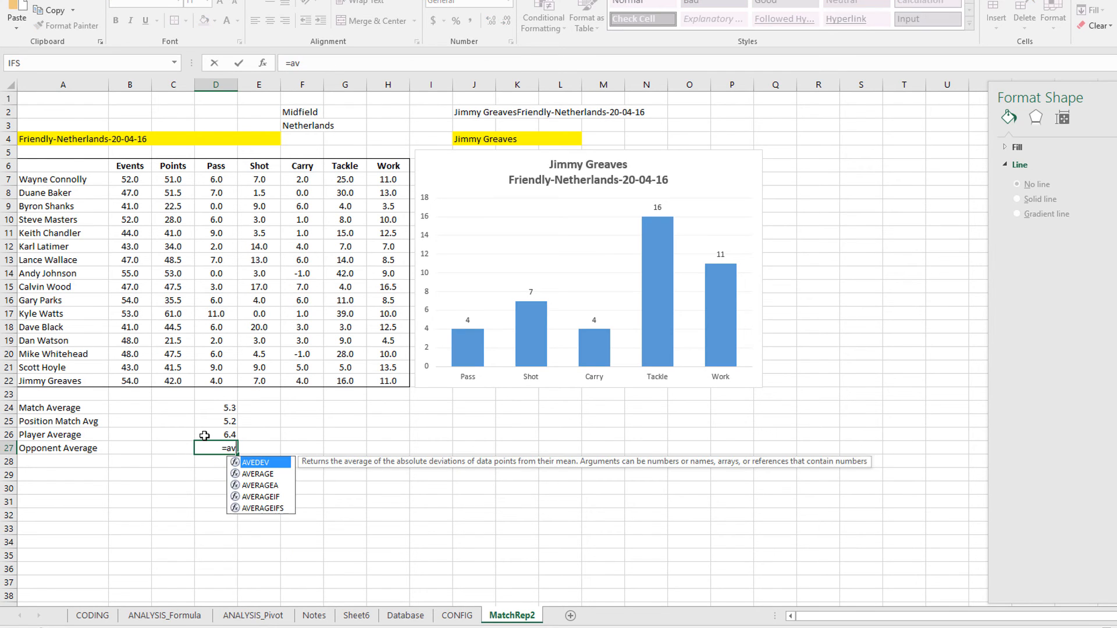
pyautogui.write('erageif(TBLData')
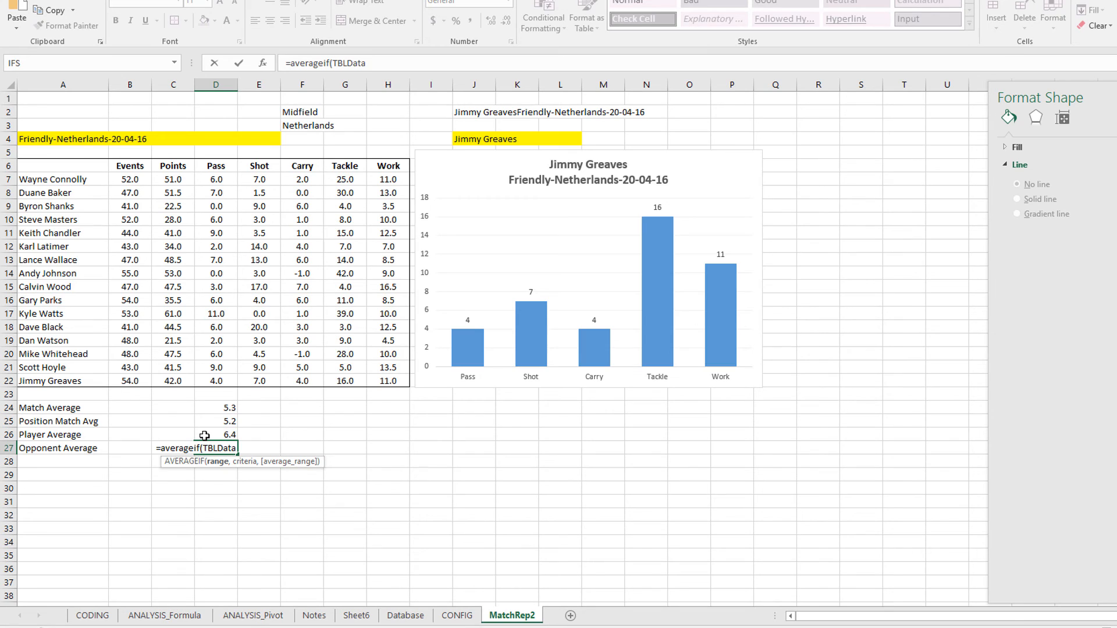
pyautogui.write('[Opponent],$F$3')
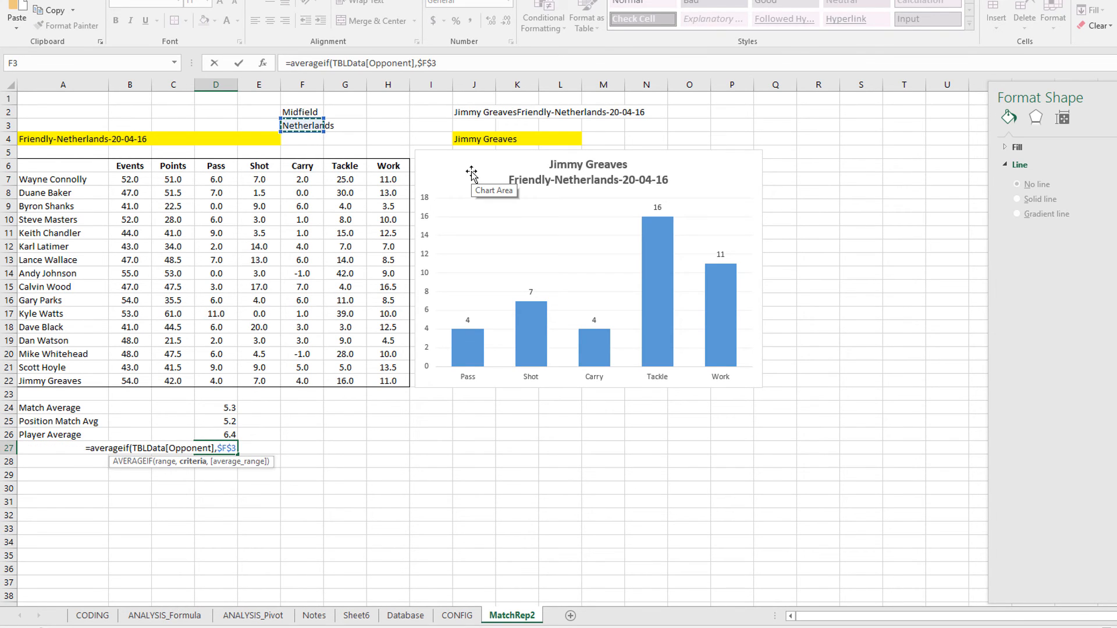
pyautogui.write(',')
pyautogui.write('TBLData')
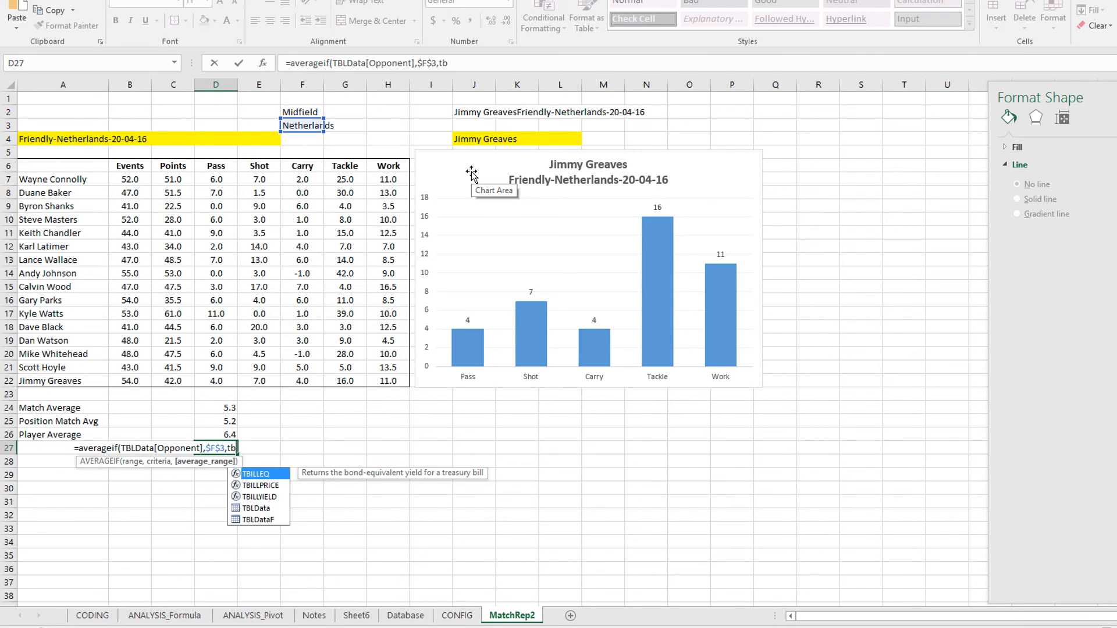
pyautogui.write('[')
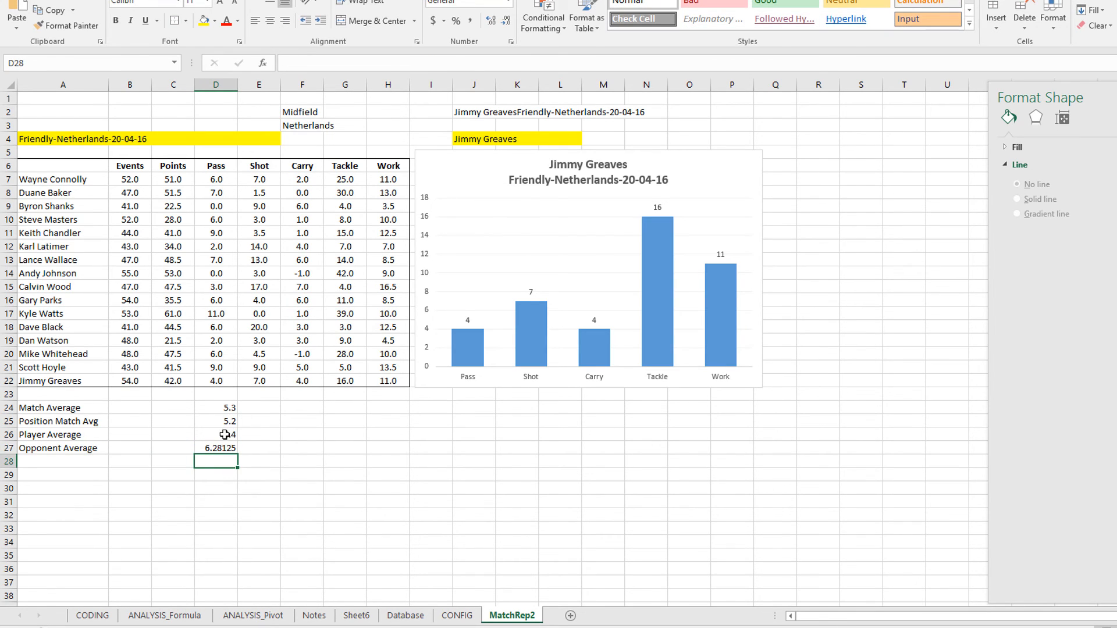
pyautogui.click(223, 447)
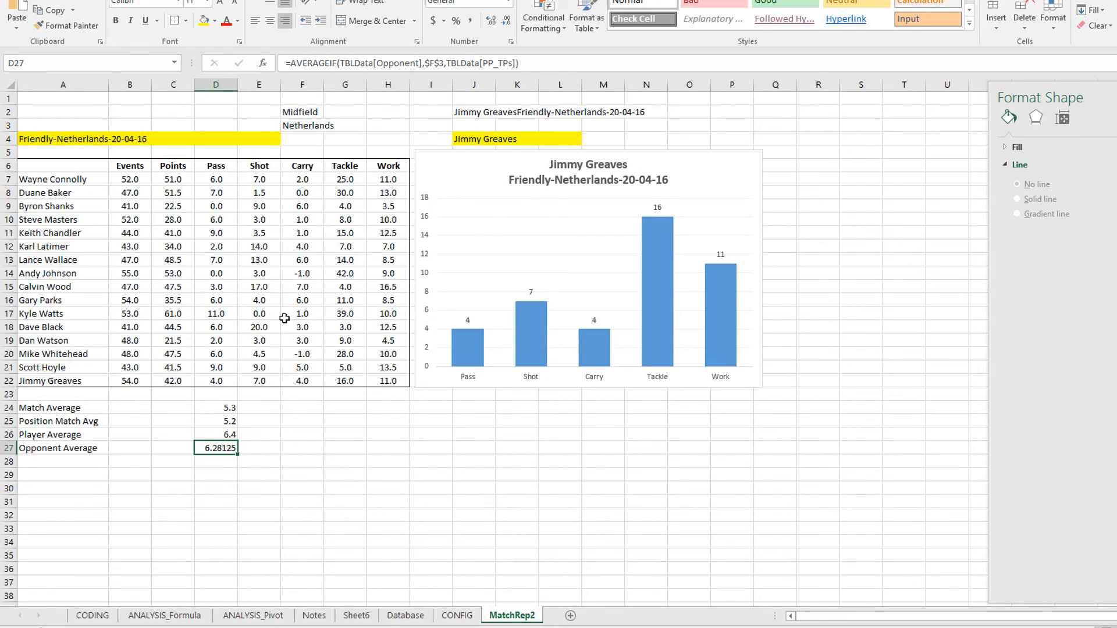
pyautogui.click(506, 22)
pyautogui.click(506, 22)
pyautogui.click(506, 22)
pyautogui.click(506, 22)
pyautogui.click(227, 471)
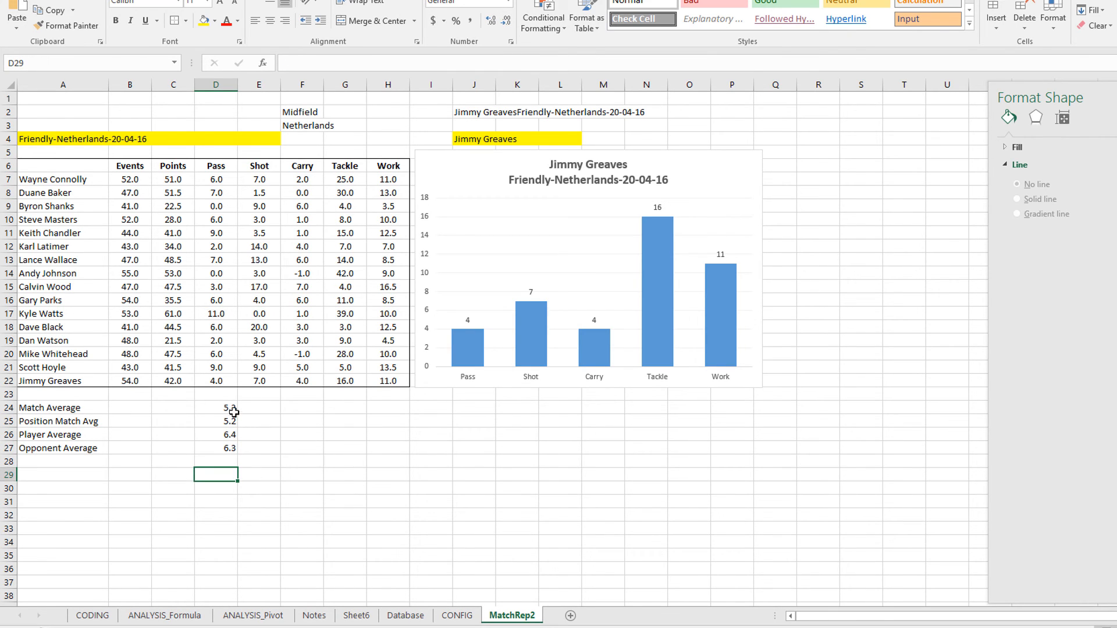
pyautogui.moveTo(216, 407); pyautogui.dragTo(219, 447)
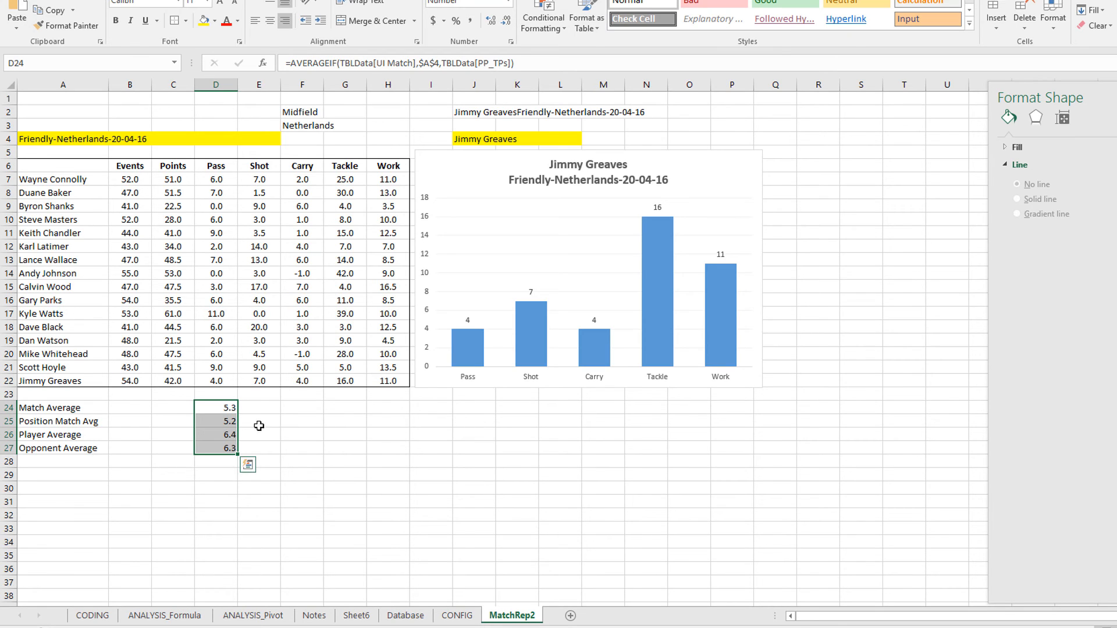
# Copy the D24:D27 average formulas into E24:H27 across Shot to Work
pyautogui.click(228, 407)
pyautogui.moveTo(225, 409); pyautogui.dragTo(231, 450)
pyautogui.hotkey('ctrl', 'c')
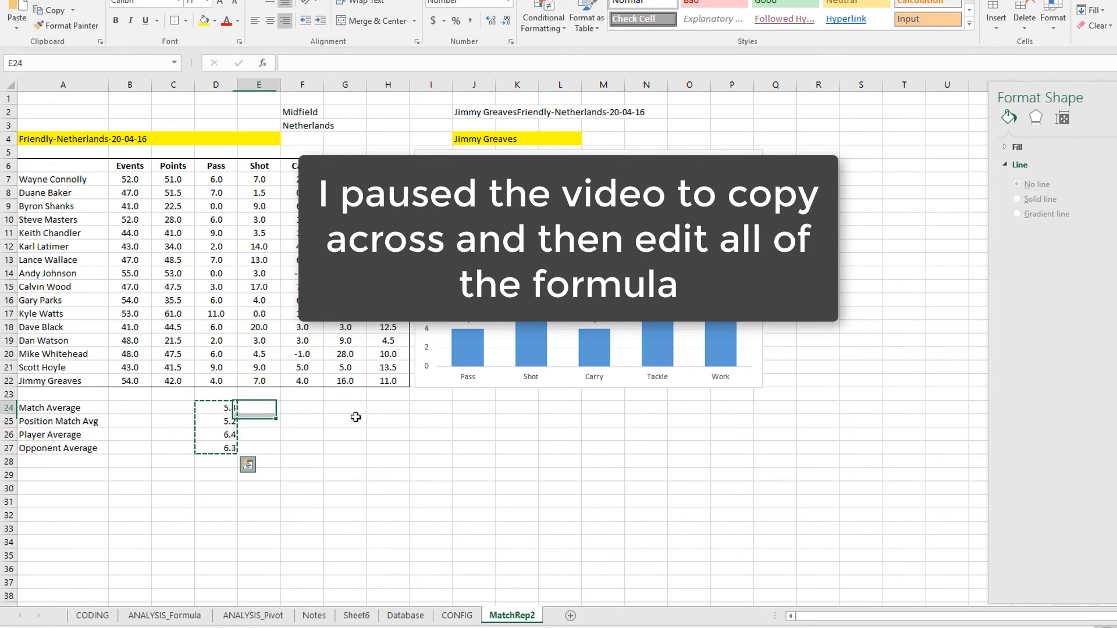
pyautogui.moveTo(258, 408); pyautogui.dragTo(394, 451)
pyautogui.press('Return')
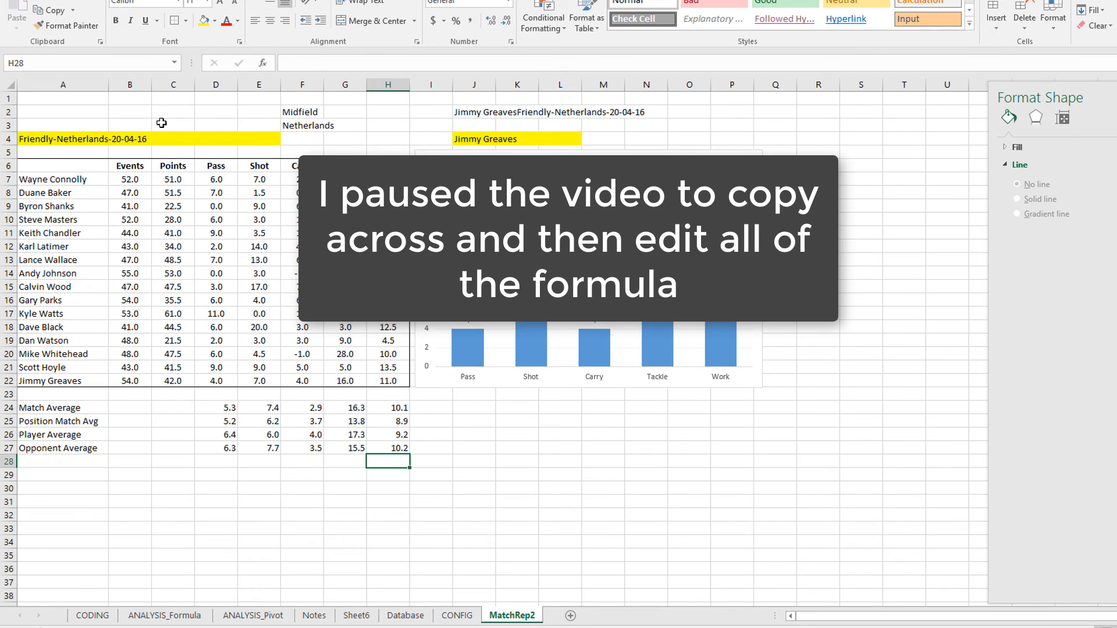
# Switch the A4 match to World Cup2016-Canada-25-02-16
pyautogui.click(224, 139)
pyautogui.click(287, 141)
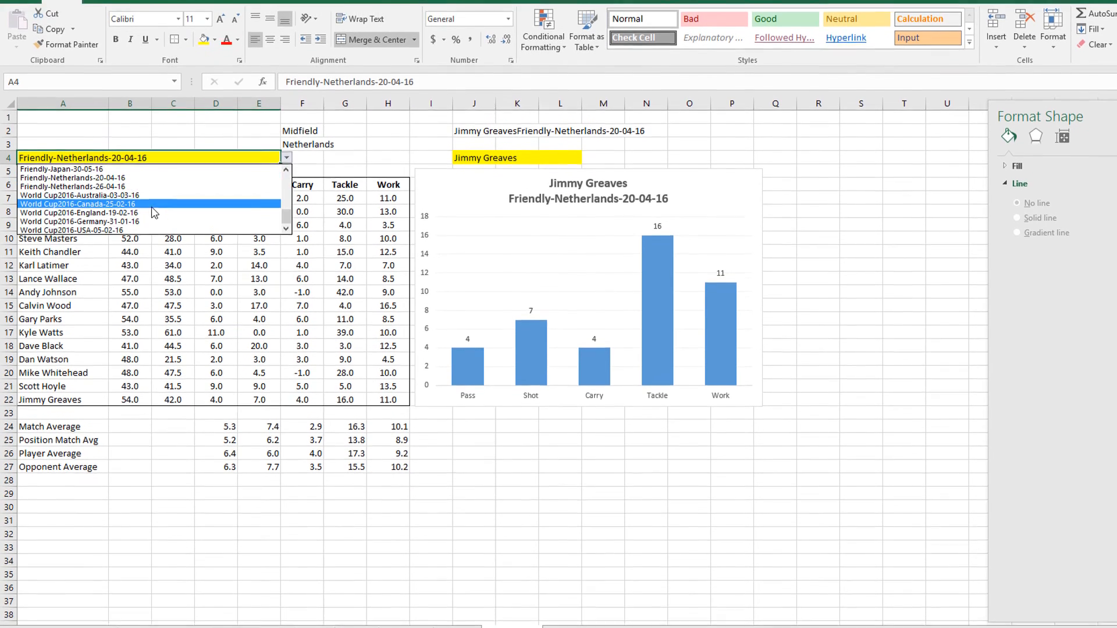
pyautogui.click(154, 214)
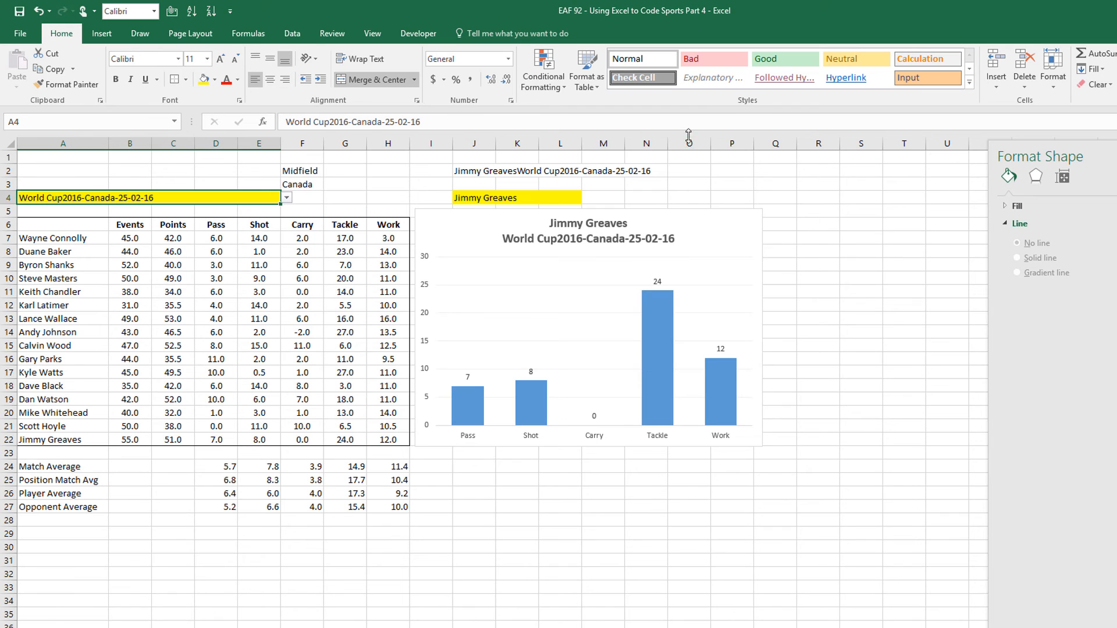
pyautogui.click(652, 198)
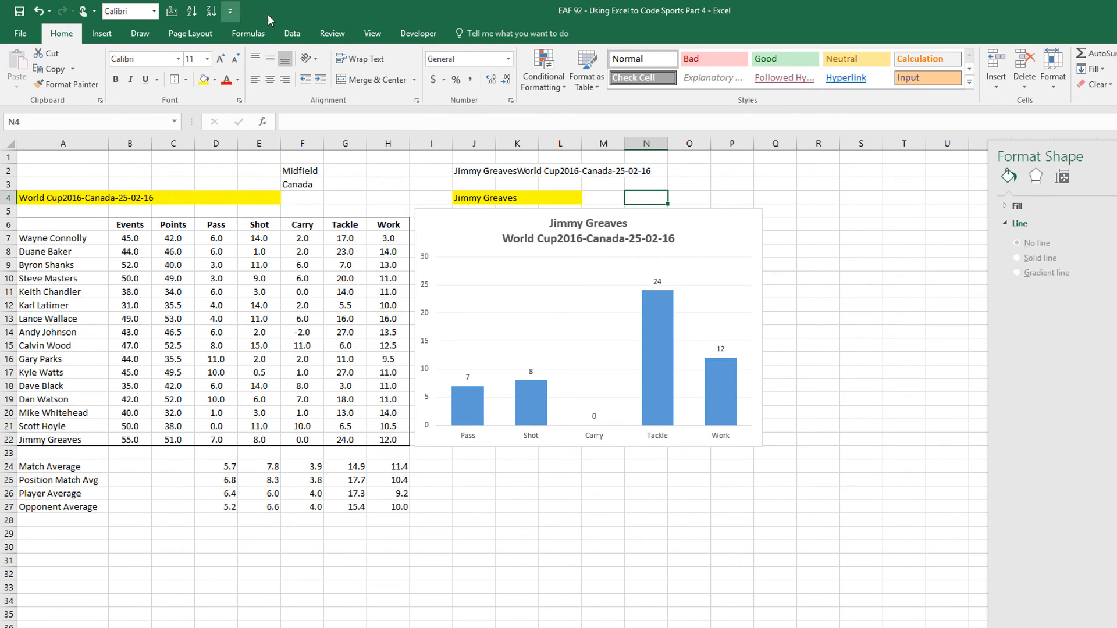
# Add a Data Validation list on N4 sourced from =$A$24:$A$27
pyautogui.click(292, 33)
pyautogui.click(659, 89)
pyautogui.click(696, 101)
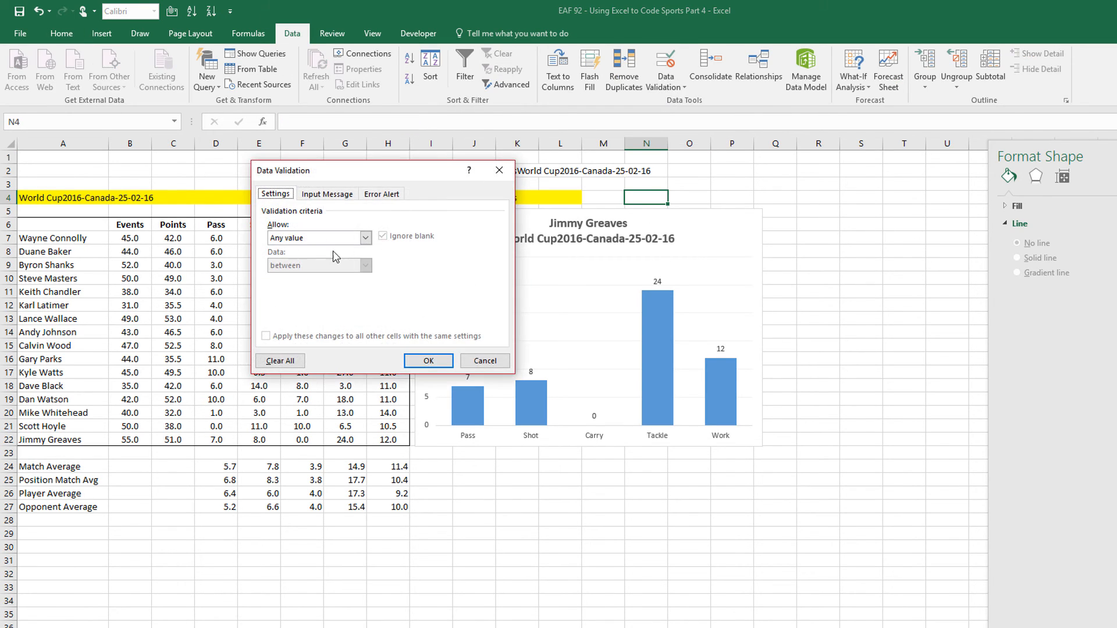
pyautogui.click(297, 278)
pyautogui.click(446, 293)
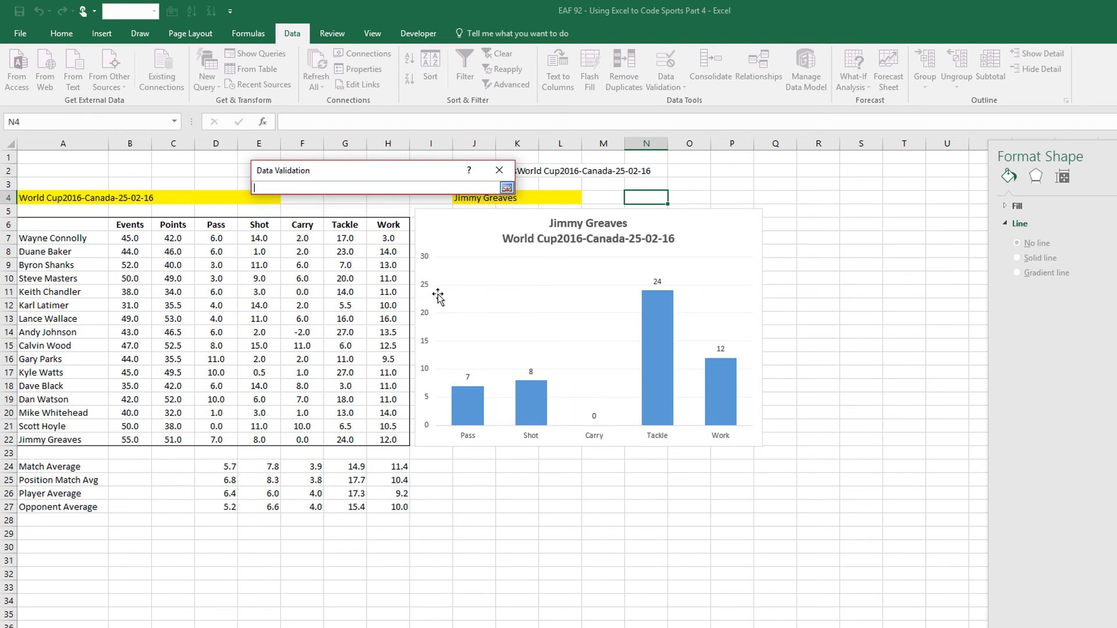
pyautogui.moveTo(60, 467); pyautogui.dragTo(64, 504)
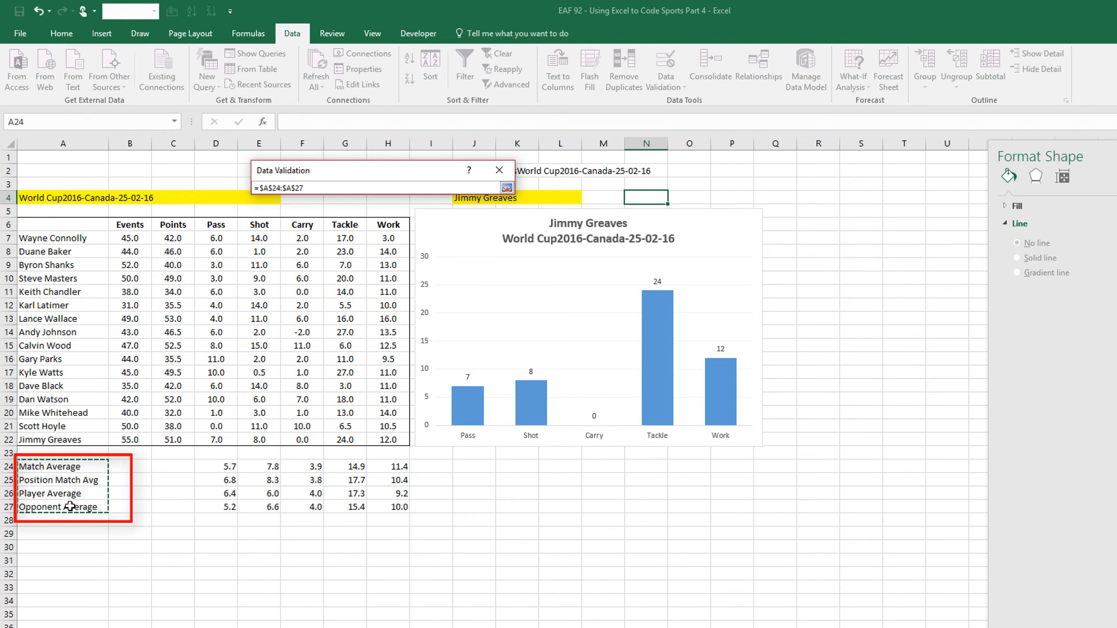
pyautogui.click(506, 188)
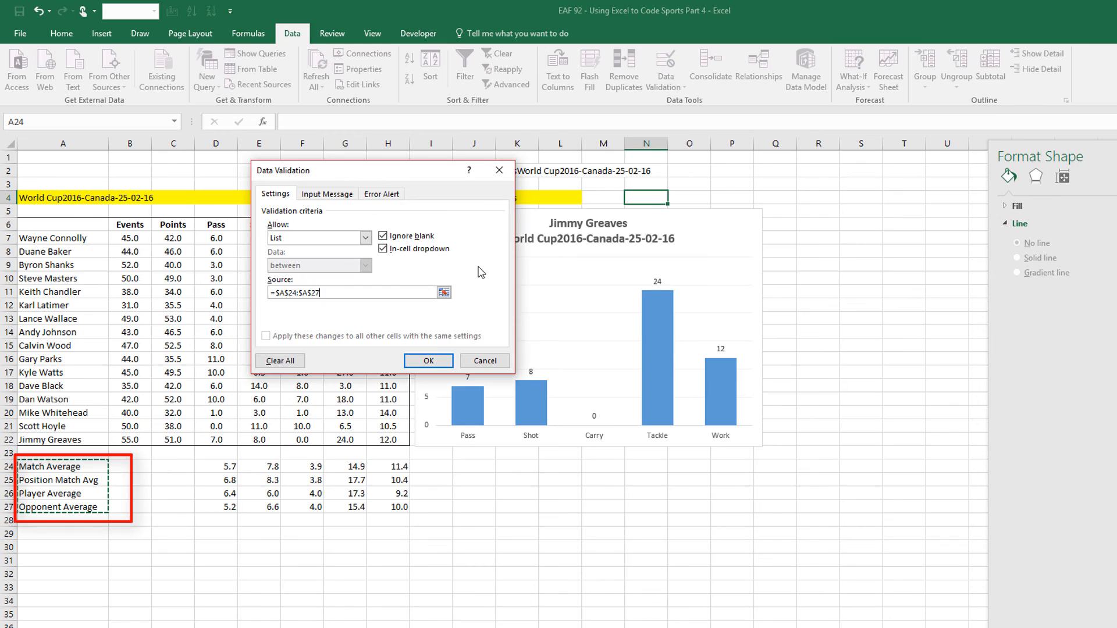
pyautogui.click(419, 363)
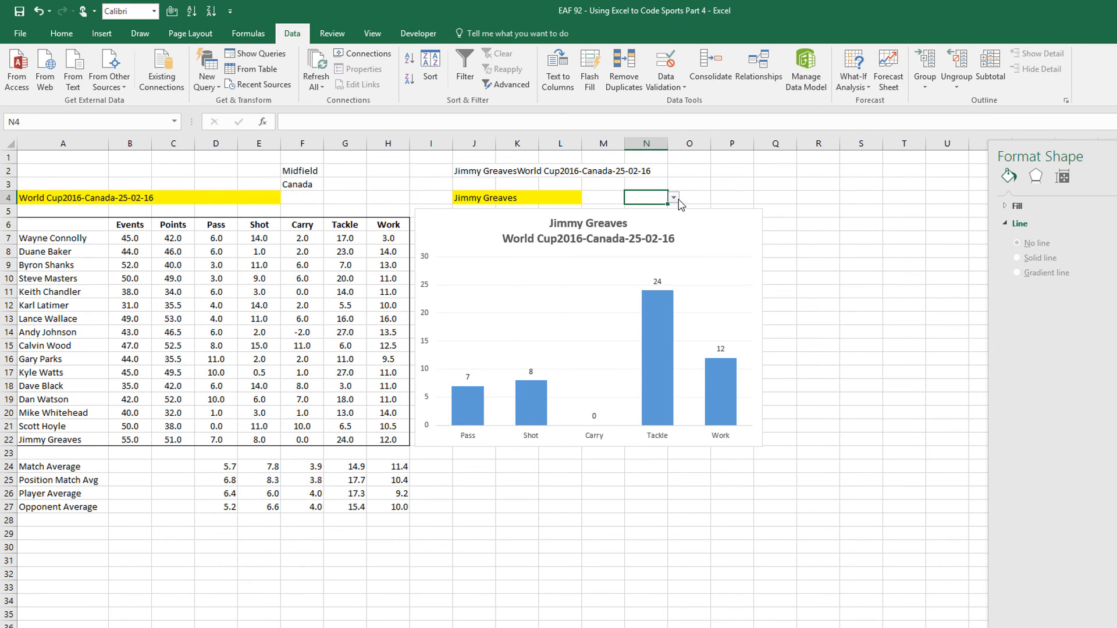
# Set N4 to Match Average, merge N4:P4 in yellow, and move the chart below J6:N7
pyautogui.click(675, 199)
pyautogui.click(616, 209)
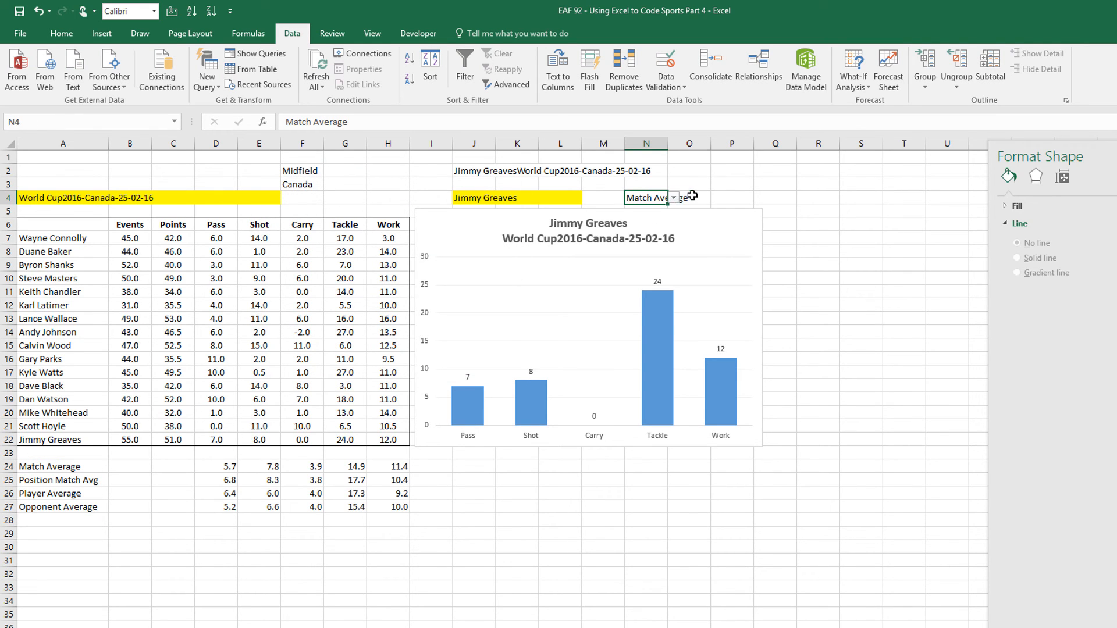
pyautogui.moveTo(655, 198); pyautogui.dragTo(731, 199)
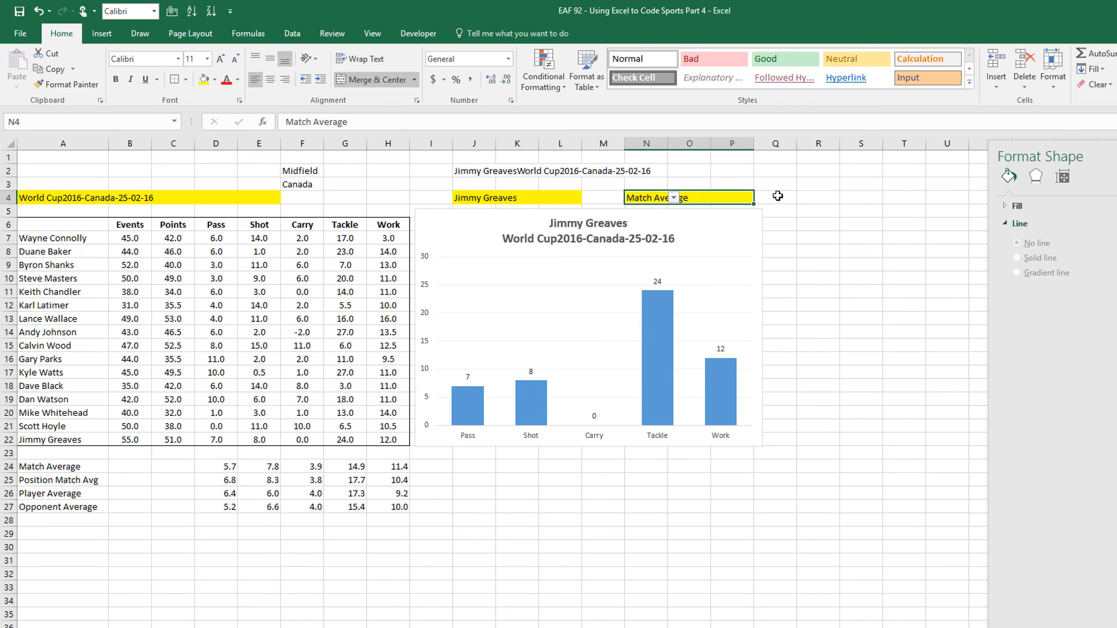
pyautogui.click(778, 197)
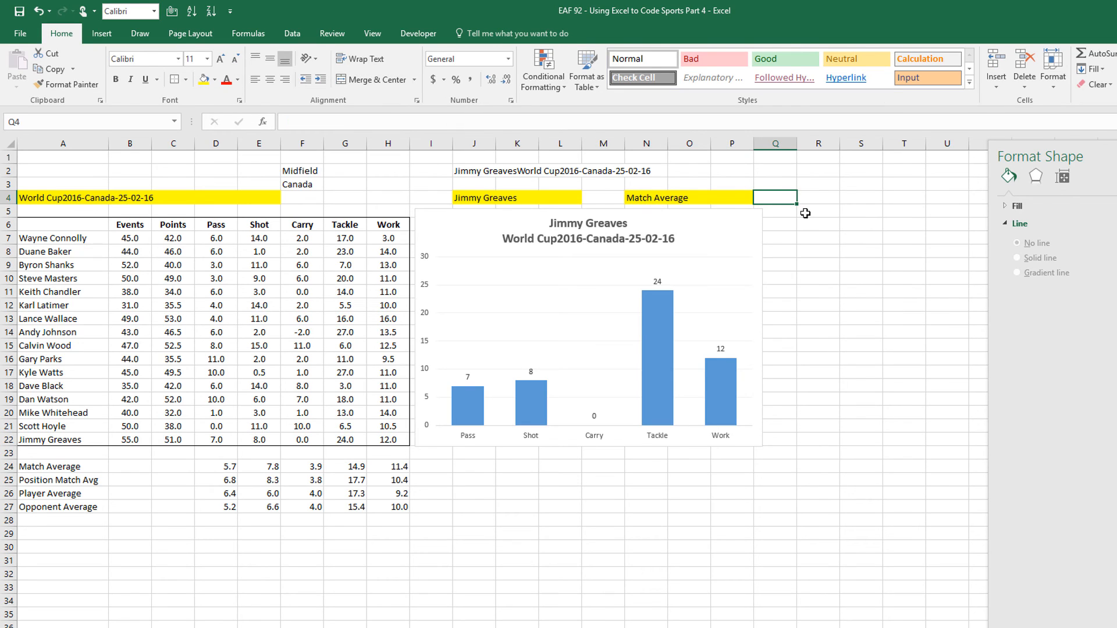
pyautogui.click(728, 199)
pyautogui.click(760, 200)
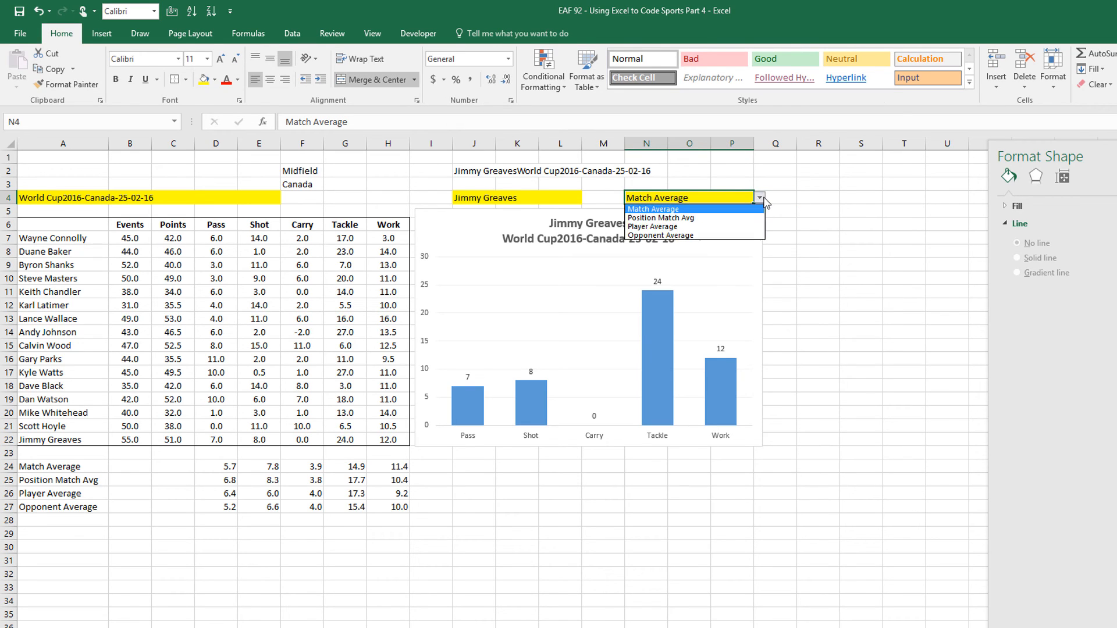
pyautogui.click(760, 200)
pyautogui.moveTo(454, 219); pyautogui.dragTo(467, 315)
# Enter =VLOOKUP($N$4,$A$24:$H$27,4,0) in J8 to look up the chosen average type
pyautogui.click(485, 248)
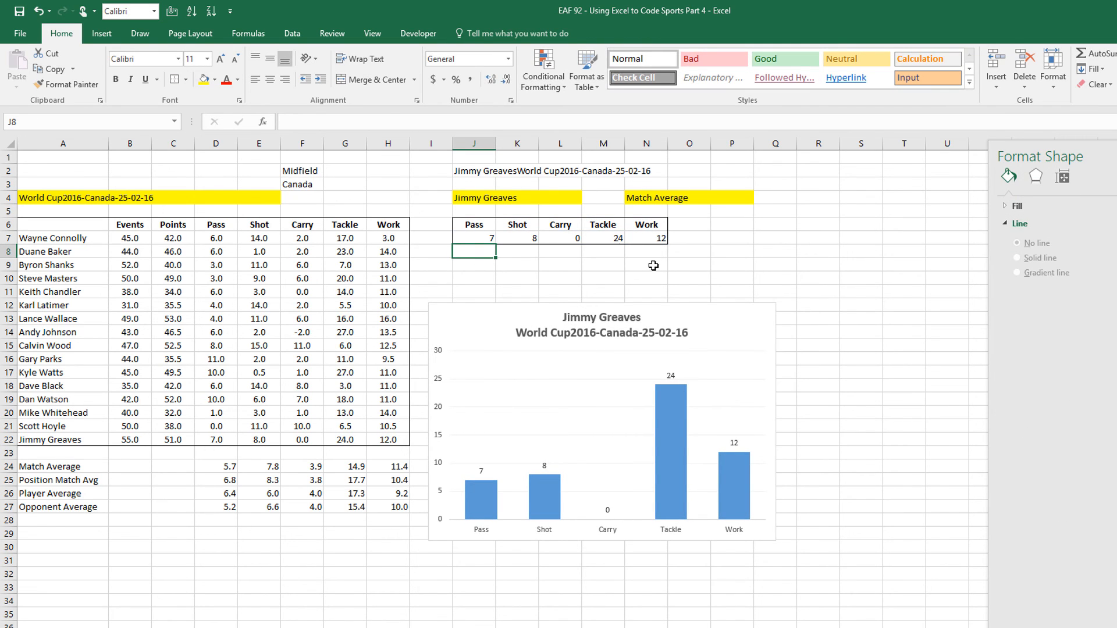
pyautogui.write('=vl')
pyautogui.press('Tab')
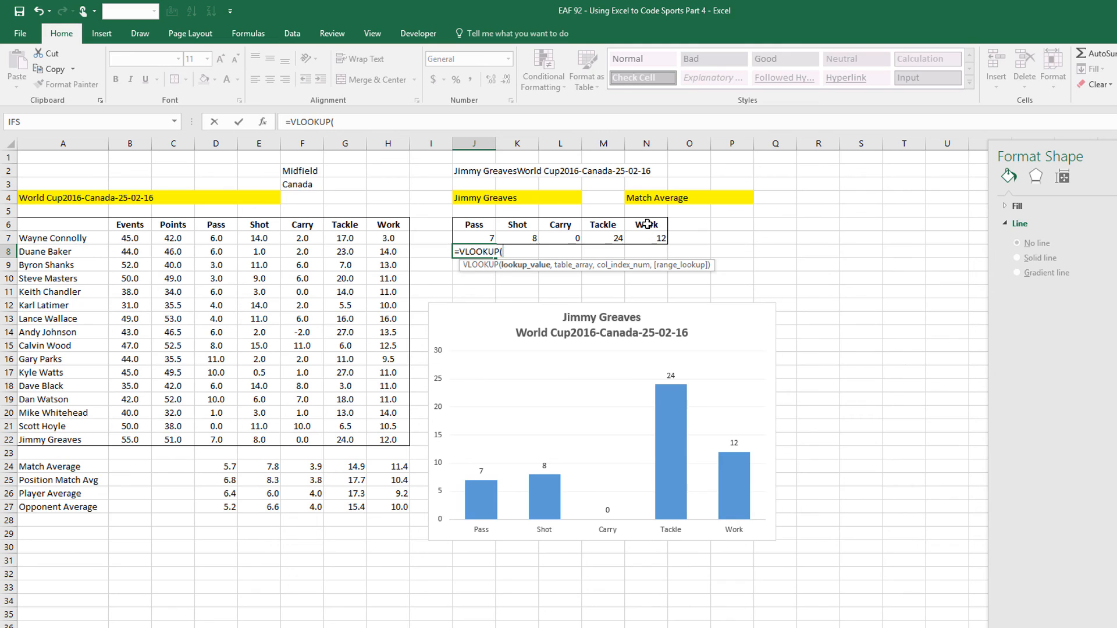
pyautogui.click(642, 199)
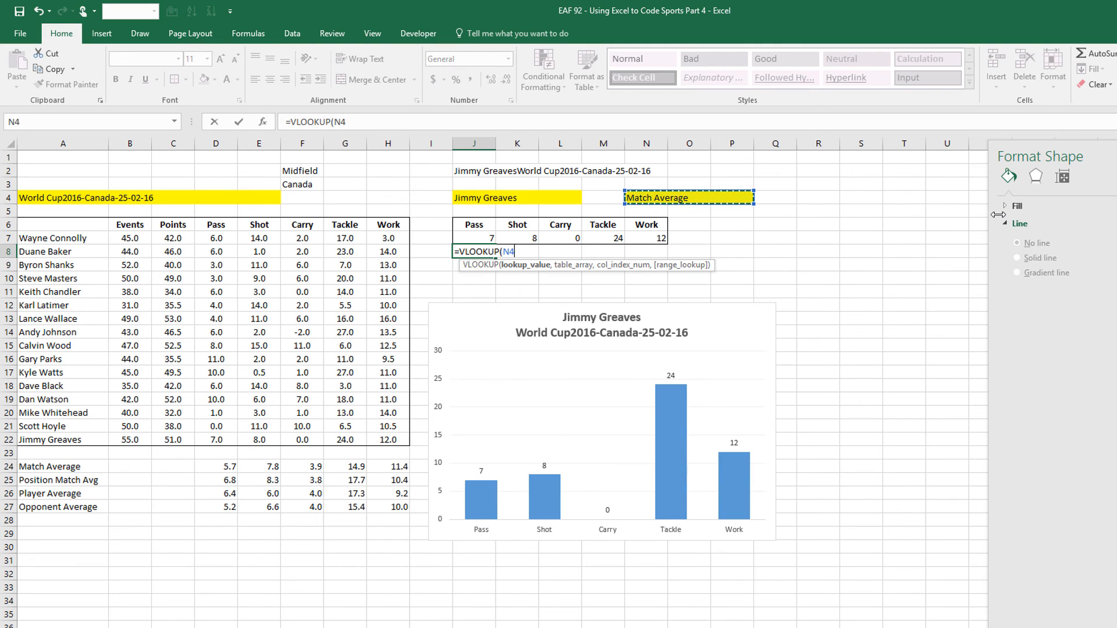
pyautogui.press('F4')
pyautogui.write(',')
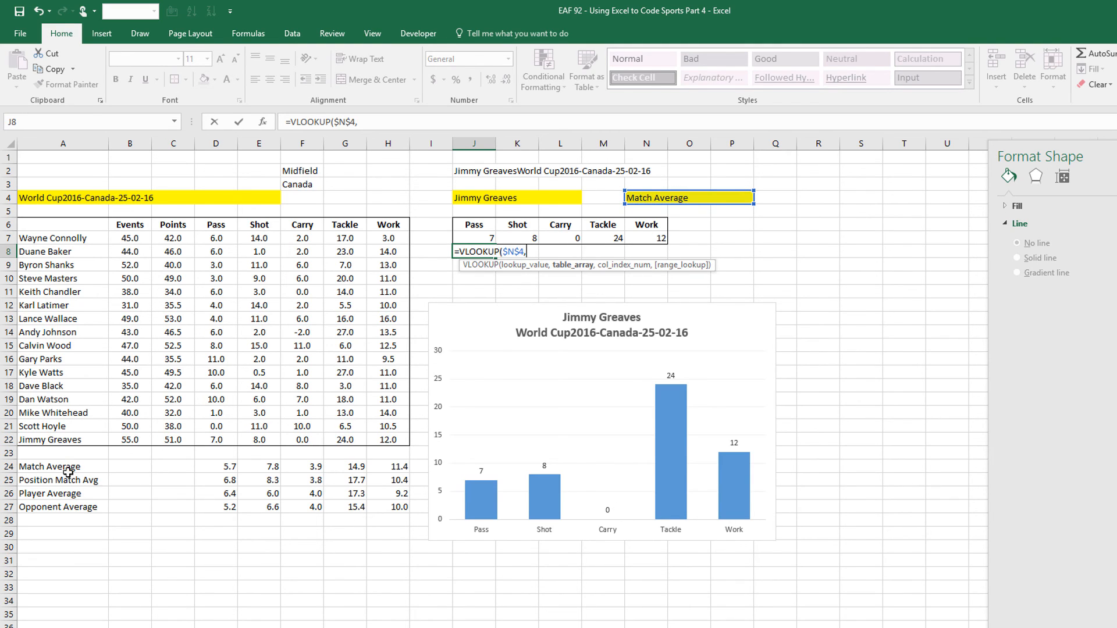
pyautogui.moveTo(64, 466); pyautogui.dragTo(398, 507)
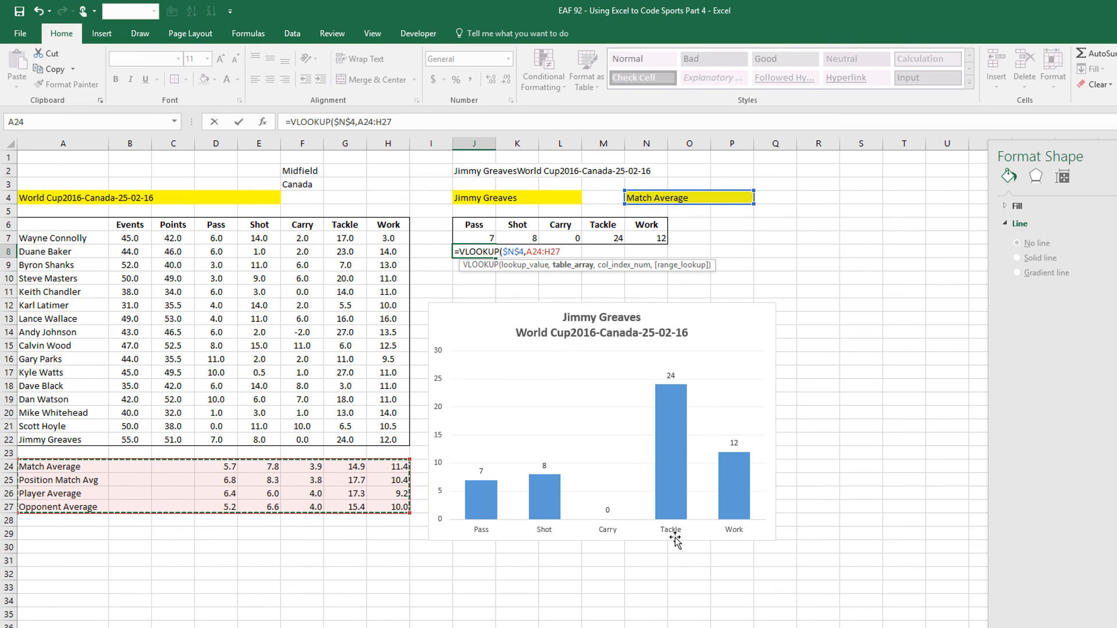
pyautogui.press('F4')
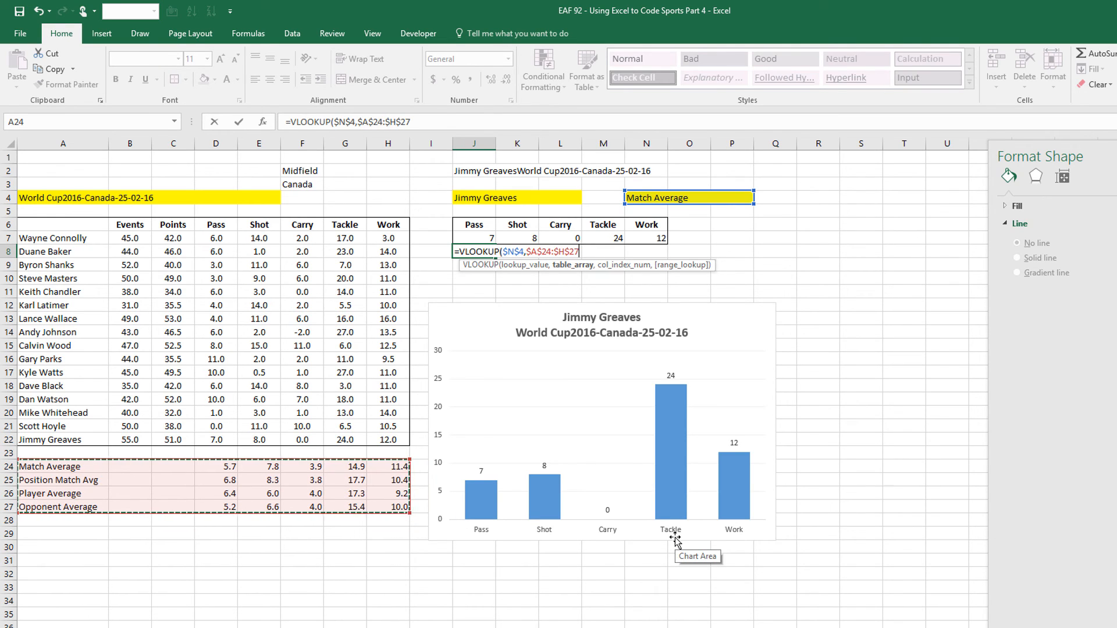
pyautogui.write(',')
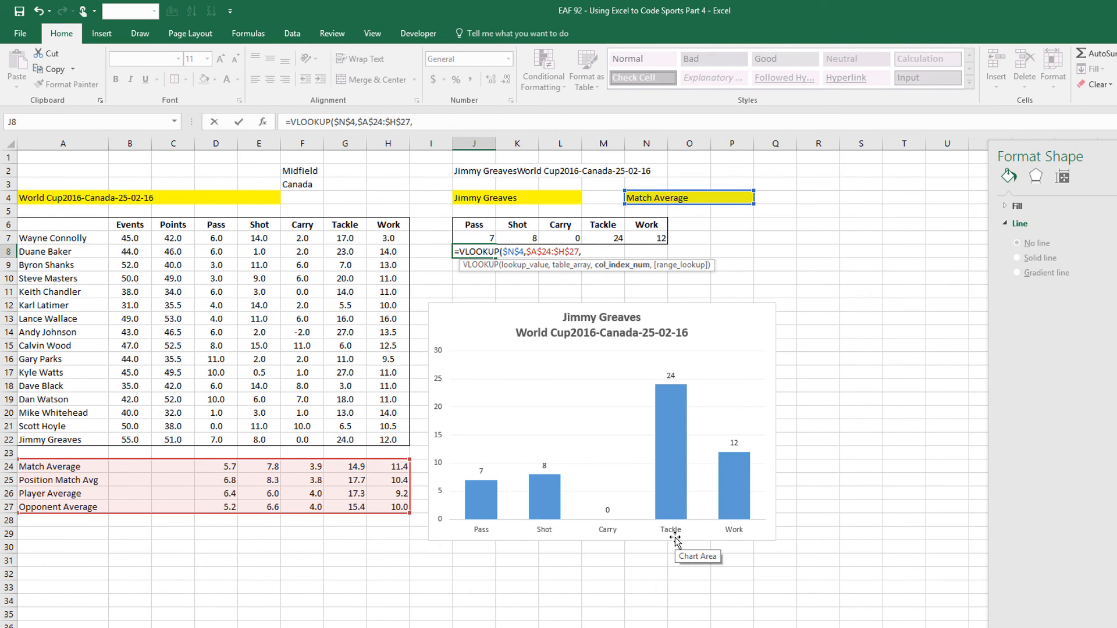
pyautogui.write('4,')
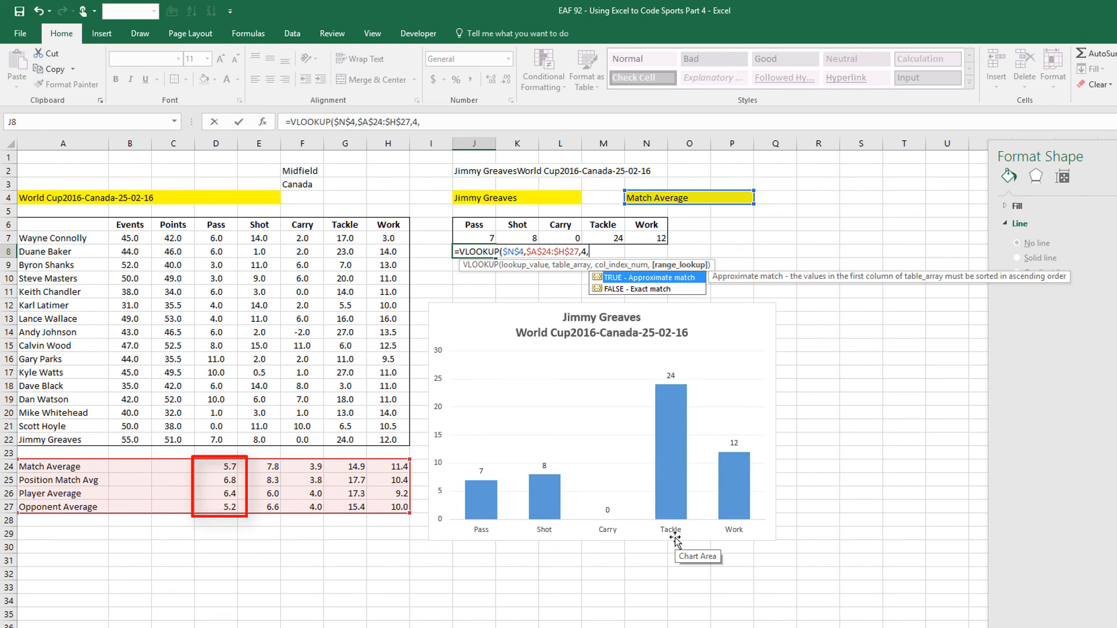
pyautogui.write('0)')
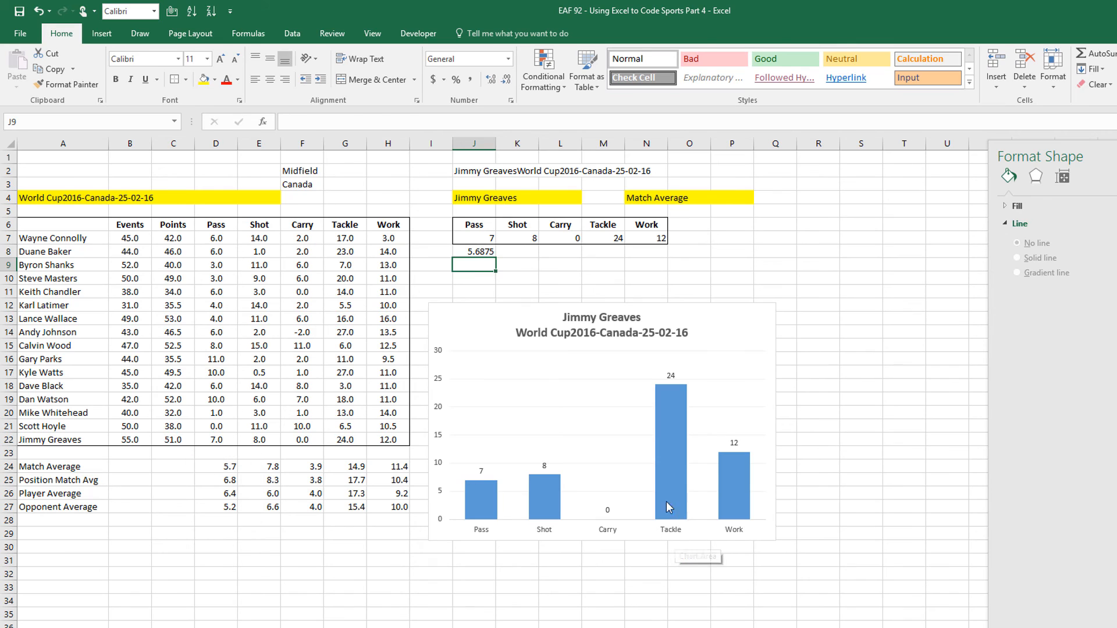
# Copy the J8 formula across to N8, changing the column indexes to 5, 6, 7 and 8
pyautogui.click(474, 252)
pyautogui.moveTo(495, 257); pyautogui.dragTo(653, 262)
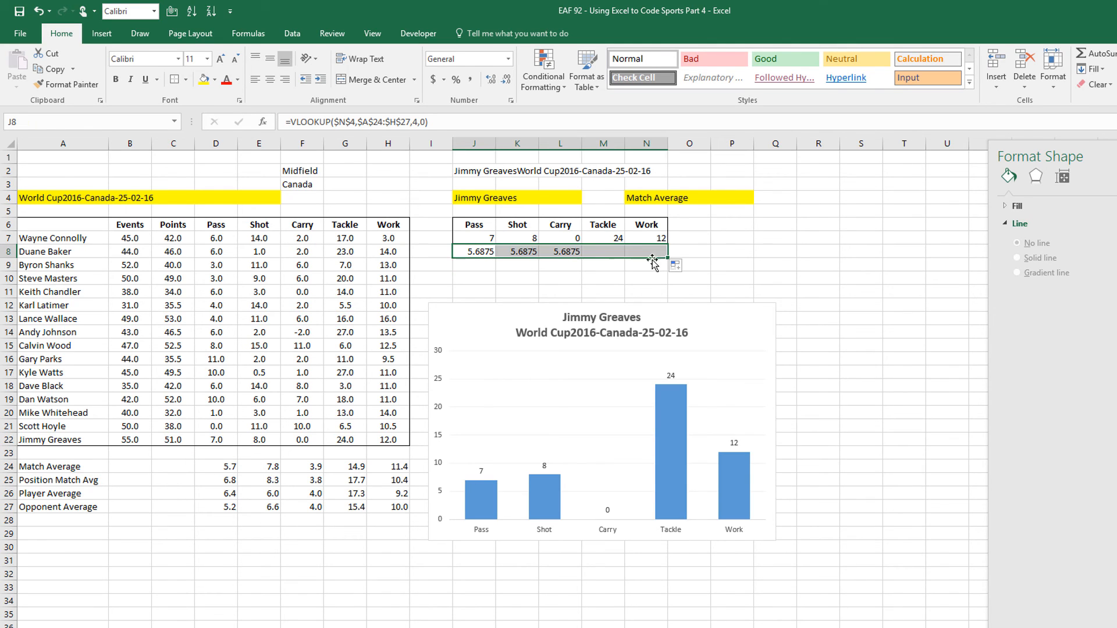
pyautogui.click(522, 251)
pyautogui.doubleClick(416, 123)
pyautogui.write('5')
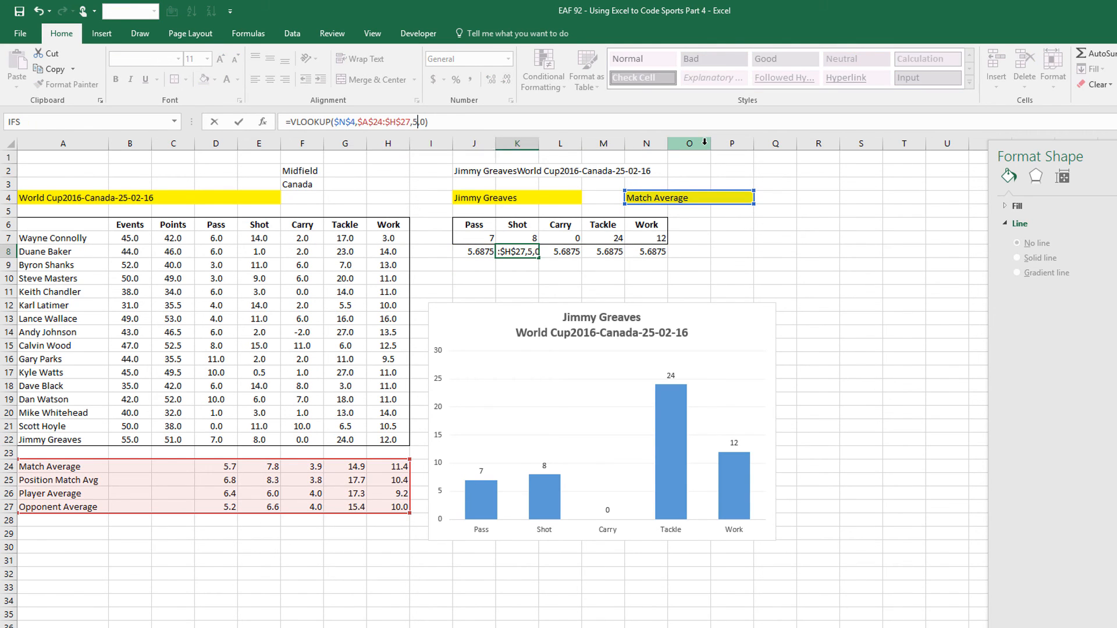
pyautogui.press('Tab')
pyautogui.doubleClick(415, 122)
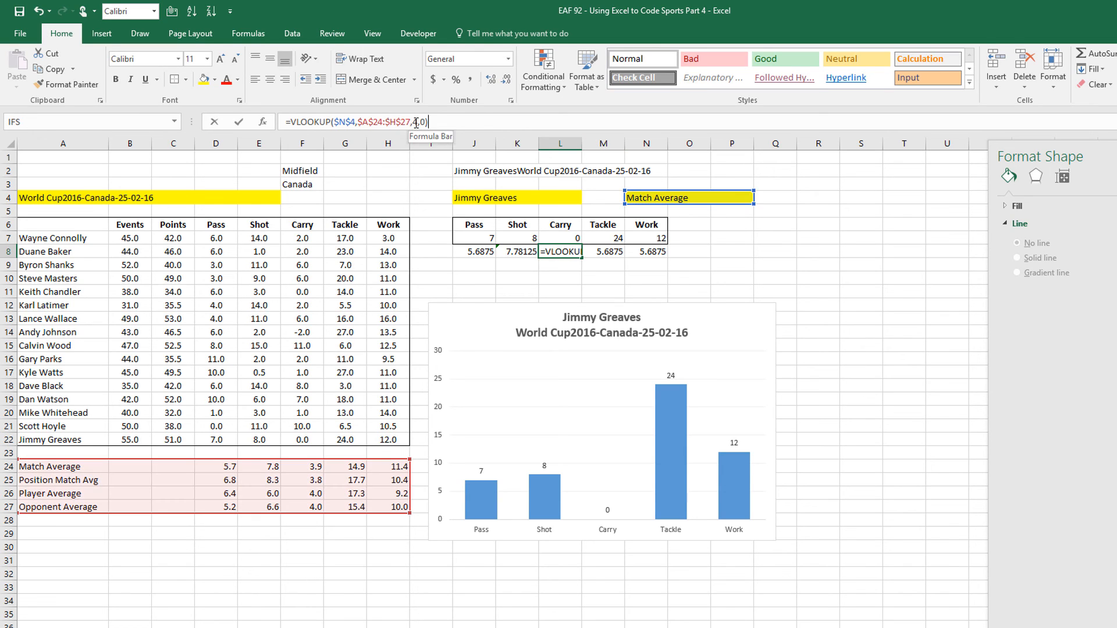
pyautogui.write('6')
pyautogui.press('Tab')
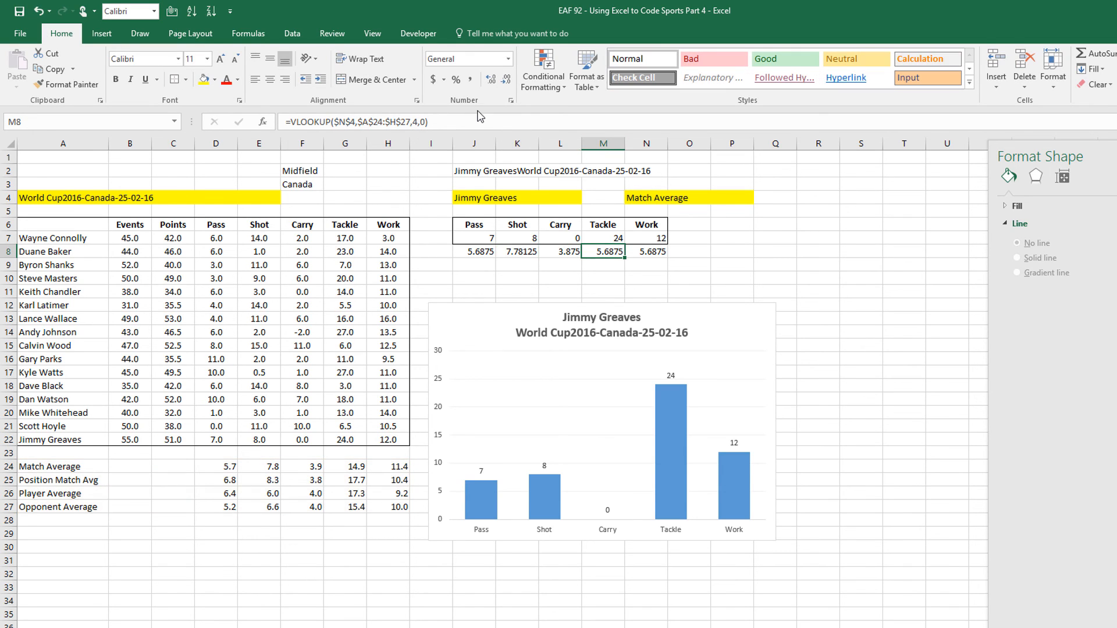
pyautogui.doubleClick(416, 122)
pyautogui.write('7')
pyautogui.press('Tab')
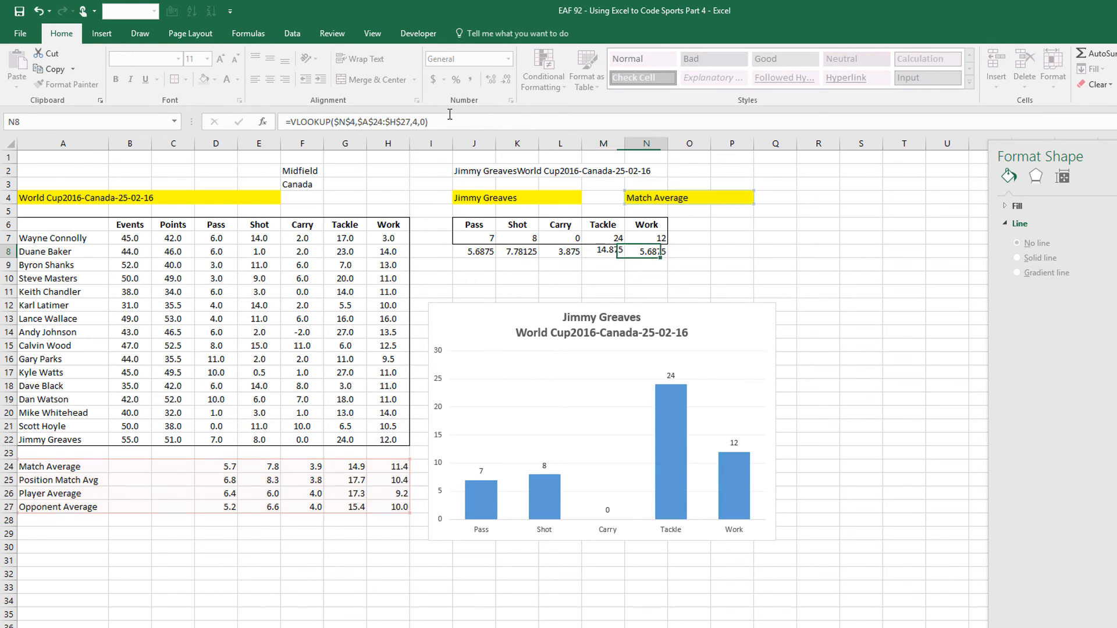
pyautogui.doubleClick(415, 122)
pyautogui.write('8')
pyautogui.press('Tab')
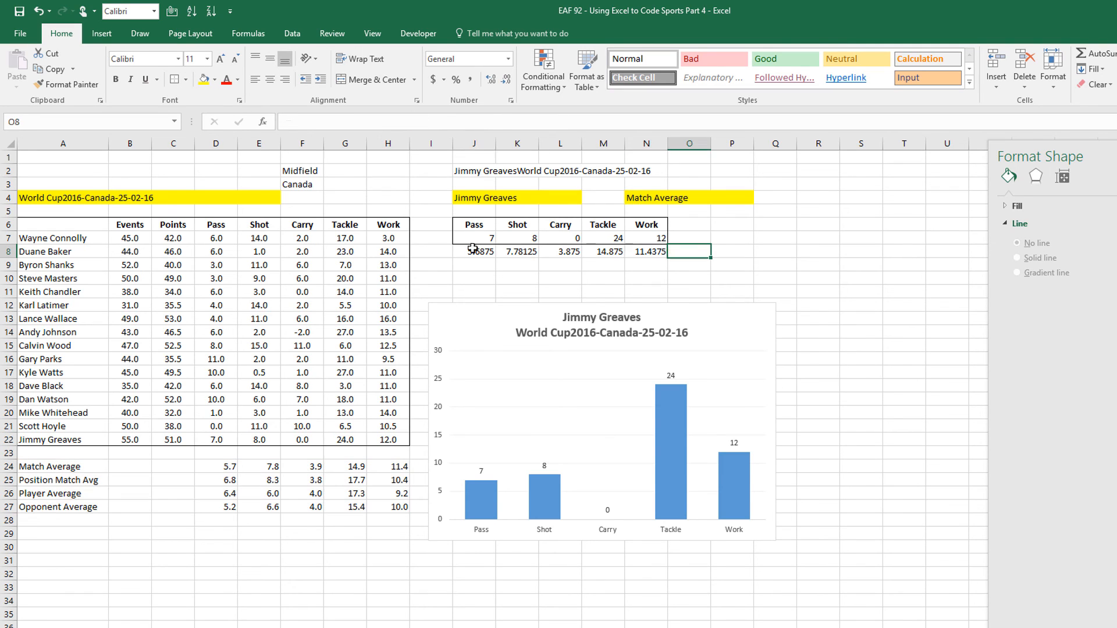
# Format J8:N8 as Number with one decimal place
pyautogui.moveTo(474, 250); pyautogui.dragTo(652, 251)
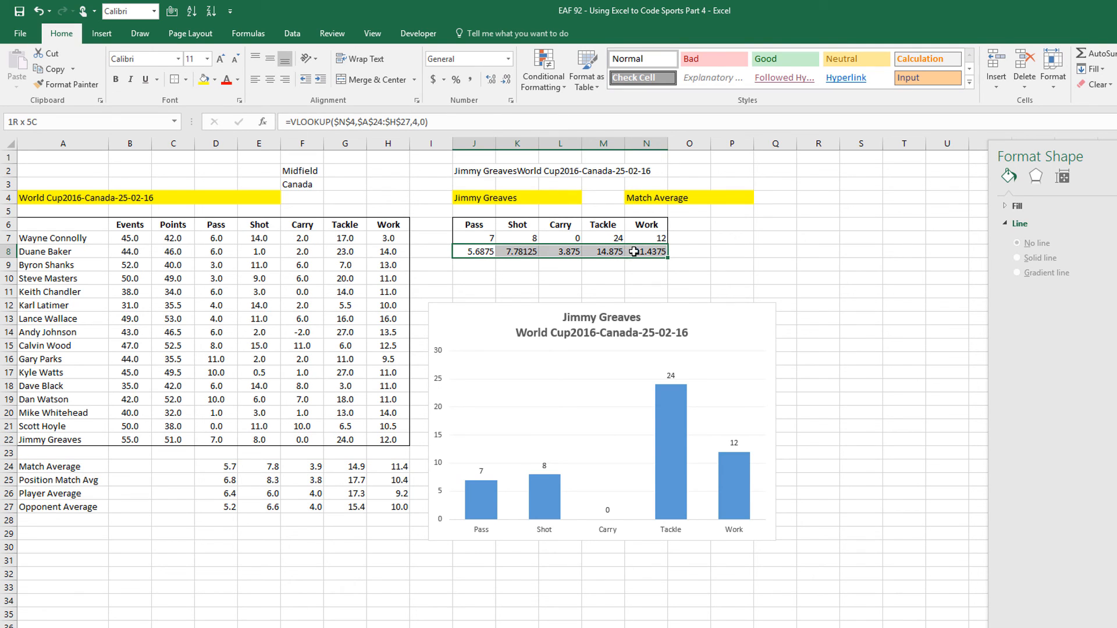
pyautogui.click(507, 59)
pyautogui.click(466, 107)
pyautogui.click(507, 82)
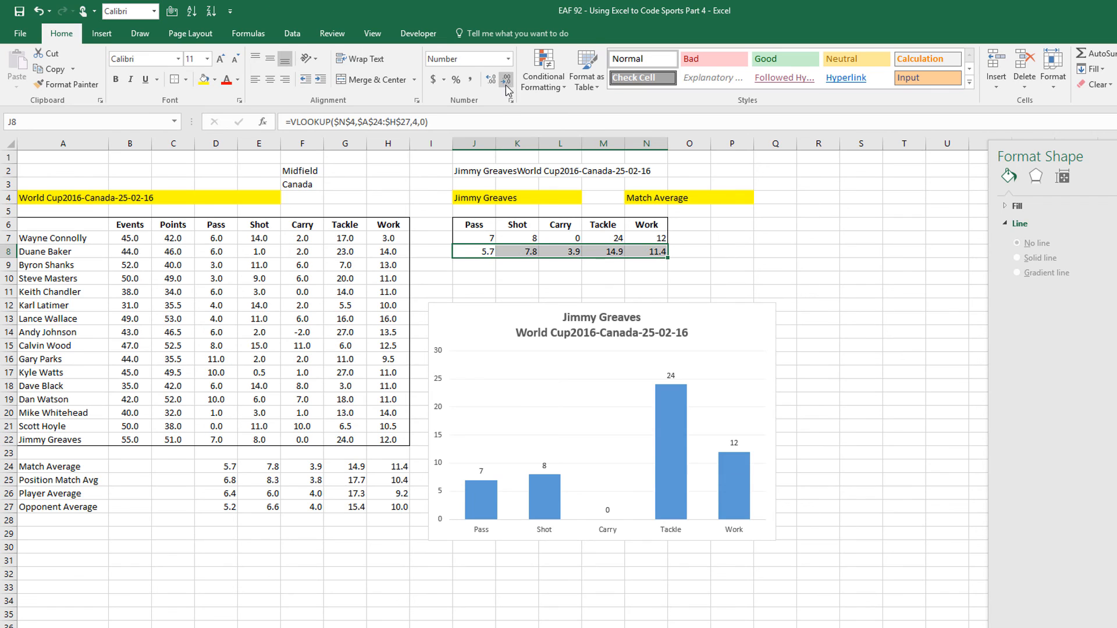
# Move the chart up and add a new chart series named from cell N4
pyautogui.moveTo(464, 300); pyautogui.dragTo(455, 262)
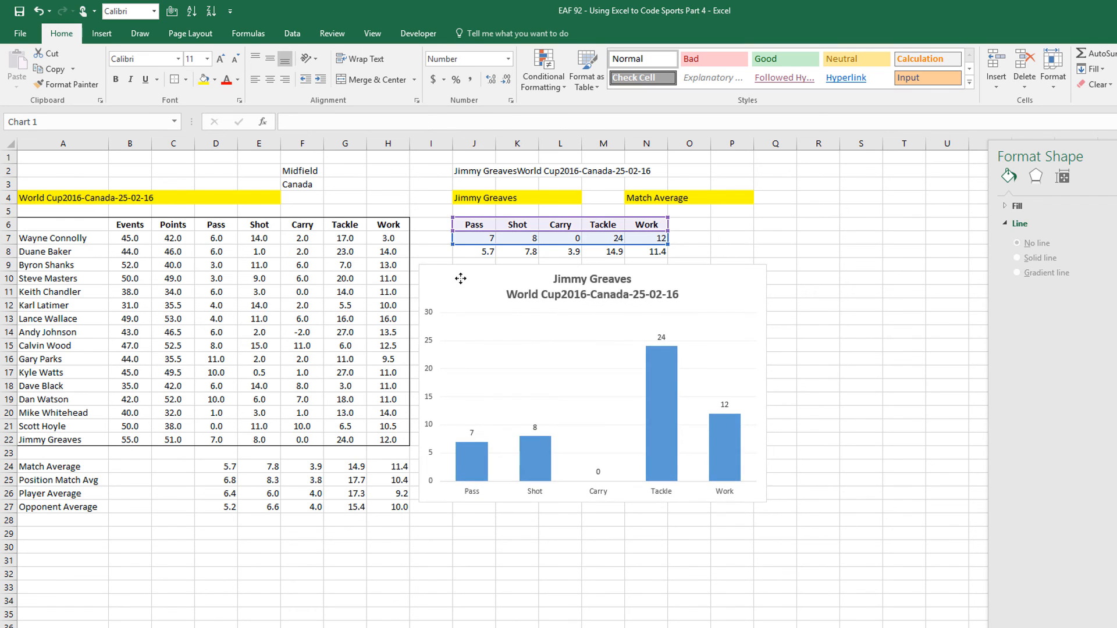
pyautogui.rightClick(495, 368)
pyautogui.click(540, 425)
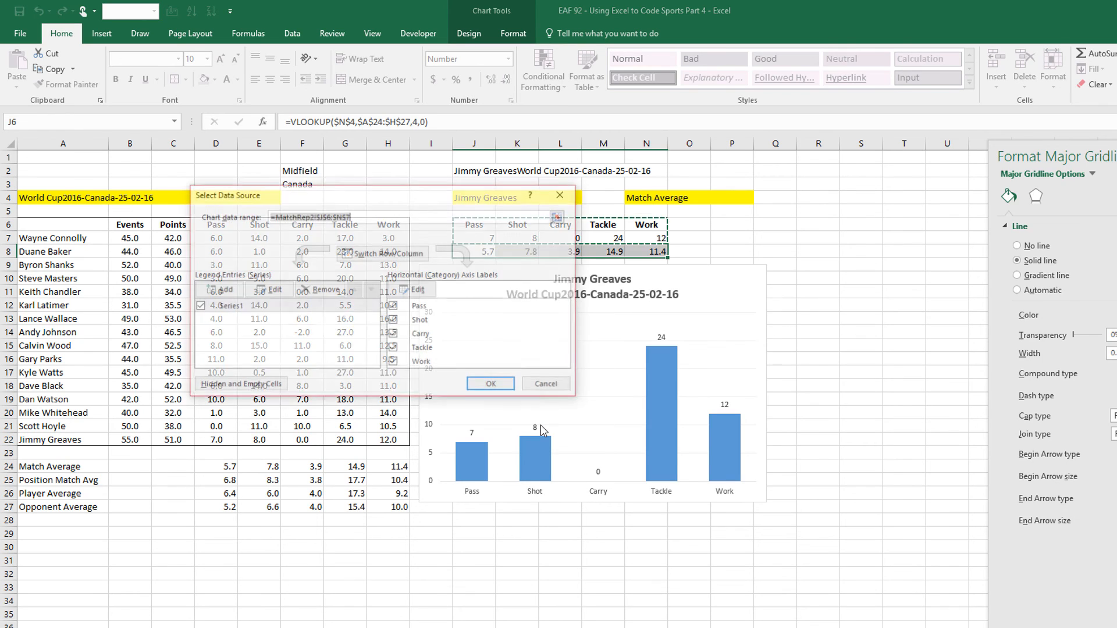
pyautogui.click(347, 294)
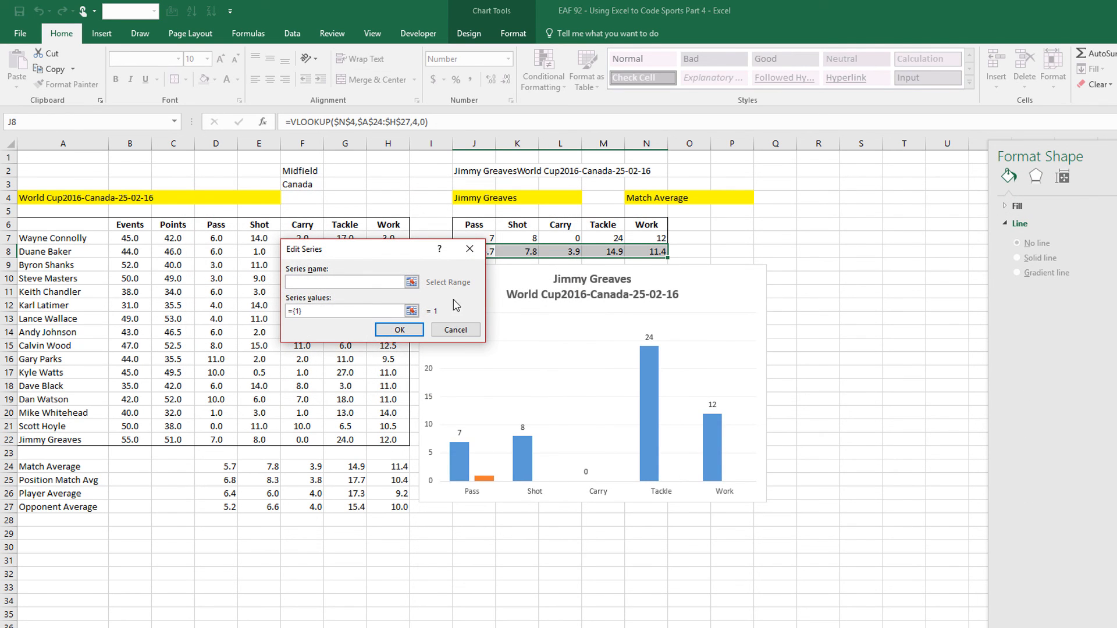
pyautogui.click(643, 198)
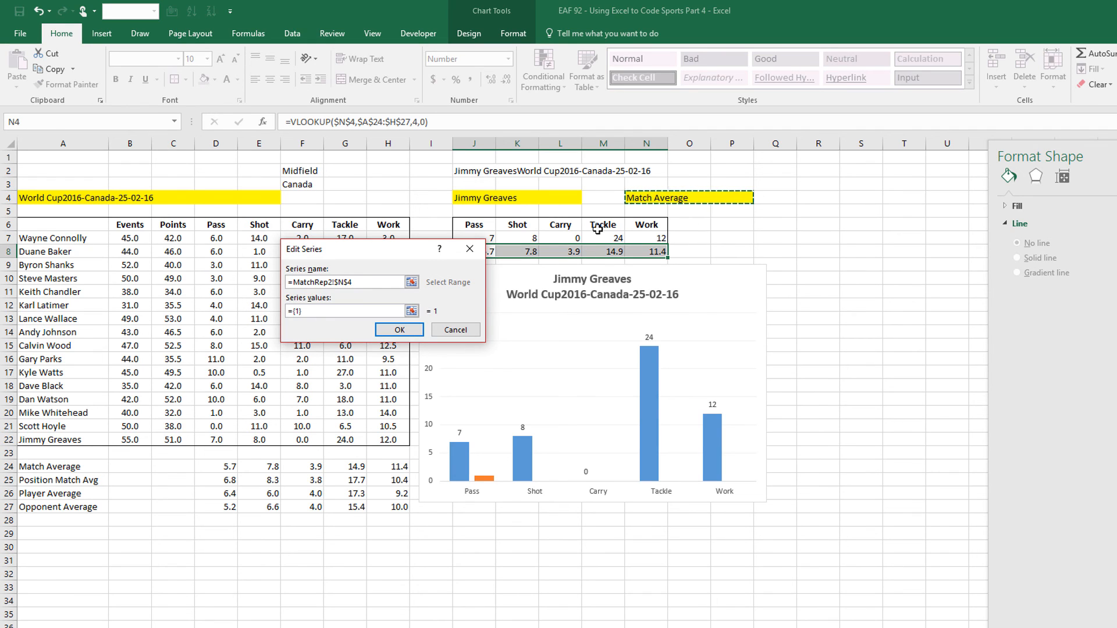
# Set the new series values to J8:N8 and apply it to the chart
pyautogui.click(412, 311)
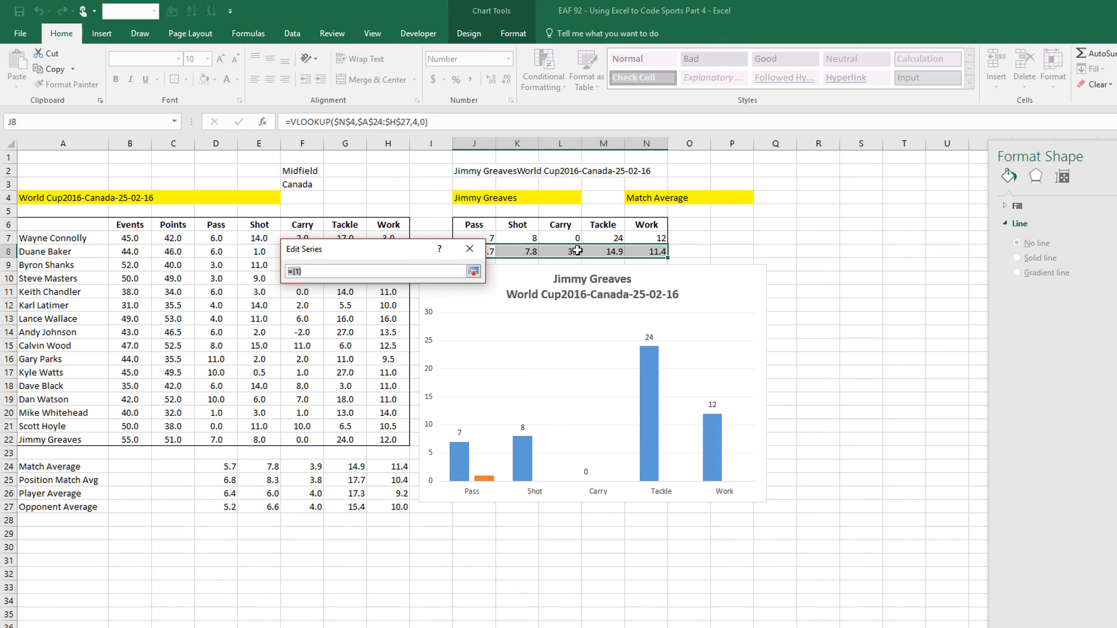
pyautogui.moveTo(379, 250); pyautogui.dragTo(367, 304)
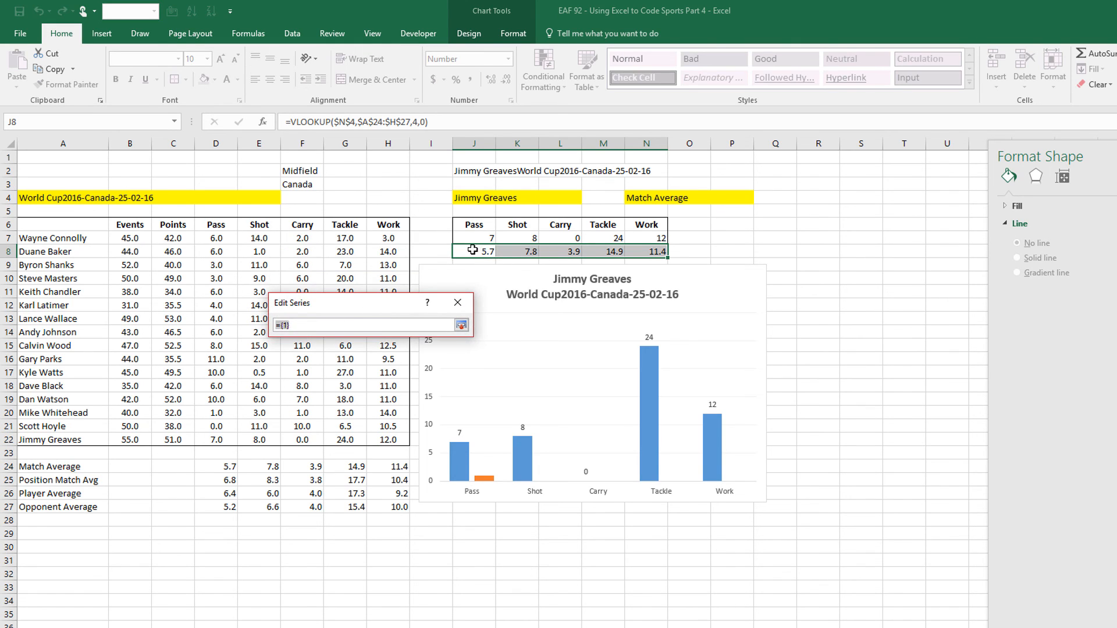
pyautogui.moveTo(472, 249); pyautogui.dragTo(651, 252)
pyautogui.click(461, 325)
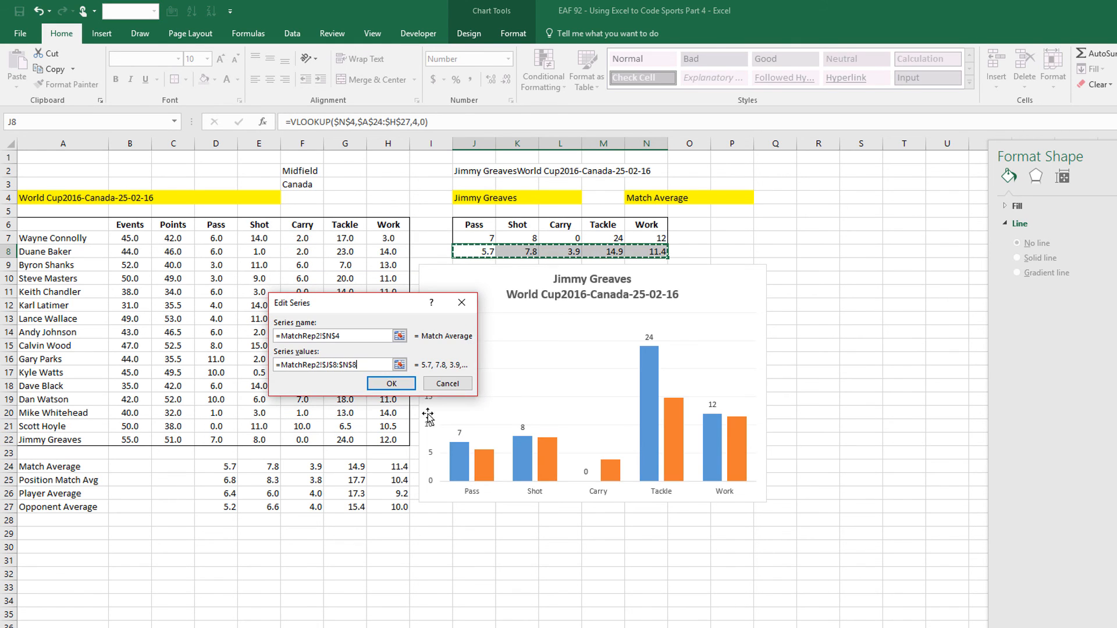
pyautogui.click(391, 383)
pyautogui.click(493, 385)
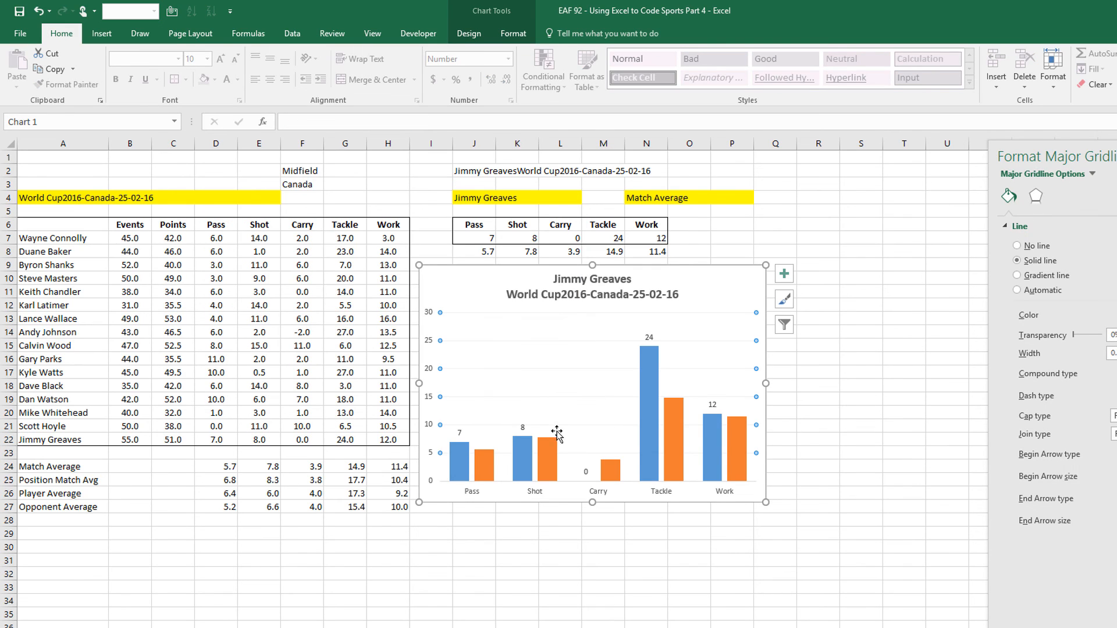
pyautogui.moveTo(551, 462)
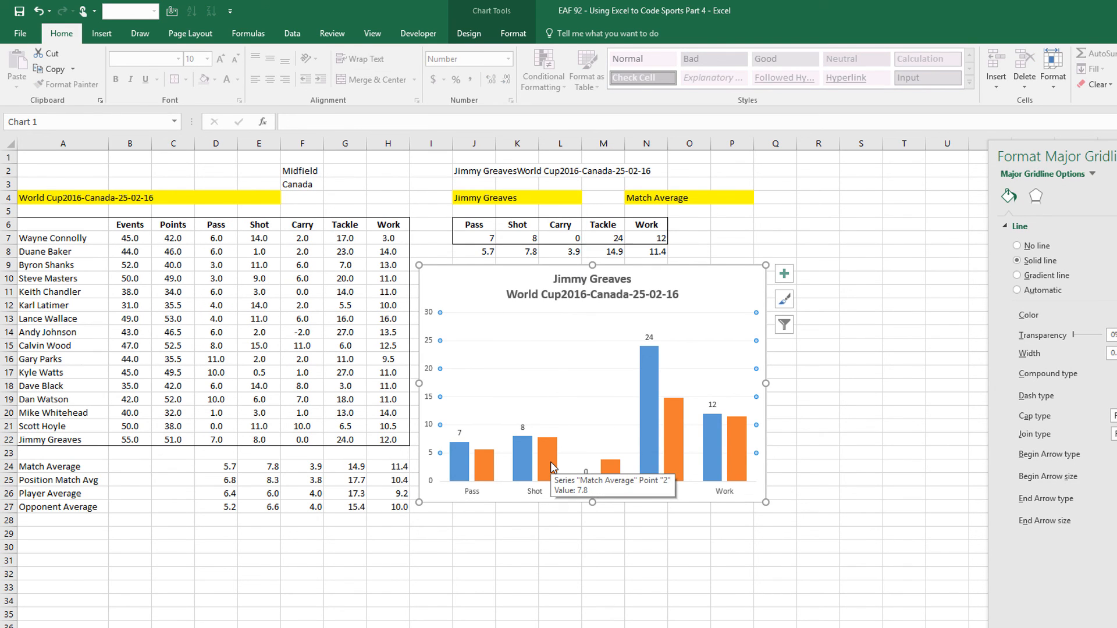
pyautogui.click(550, 456)
# Change the Match Average series to Line with Markers, making a combo chart
pyautogui.rightClick(550, 455)
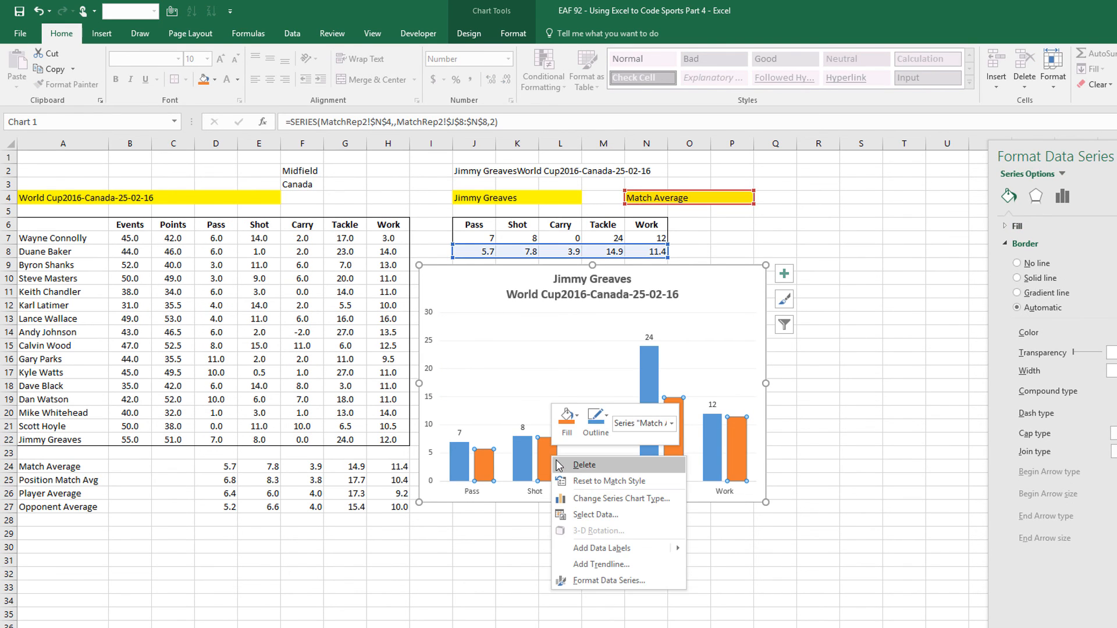
pyautogui.click(616, 498)
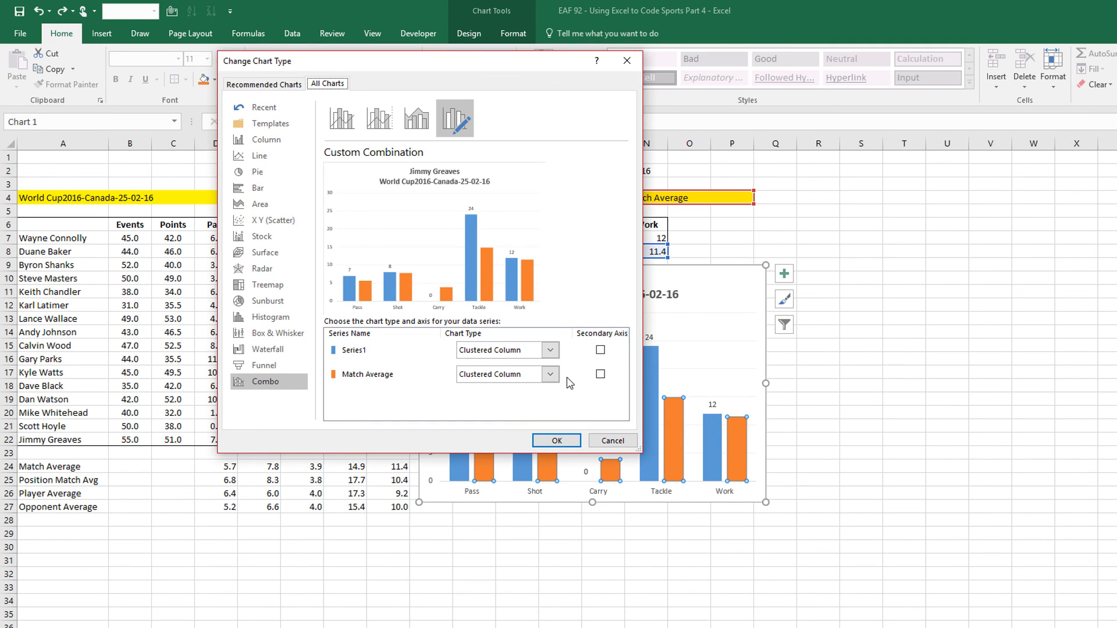
pyautogui.click(550, 374)
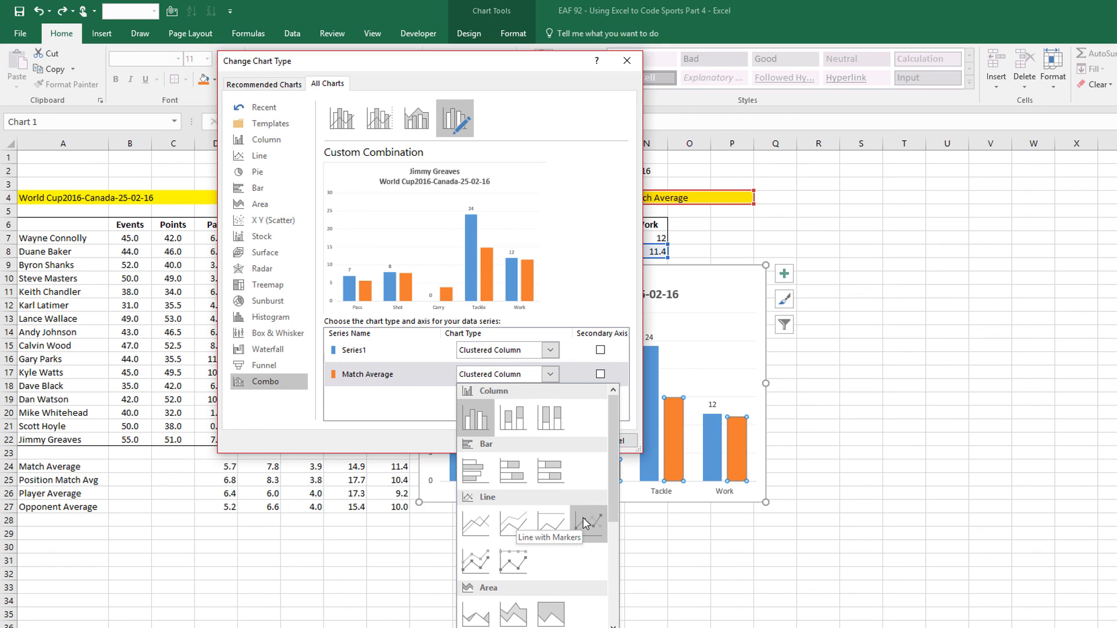
pyautogui.click(584, 519)
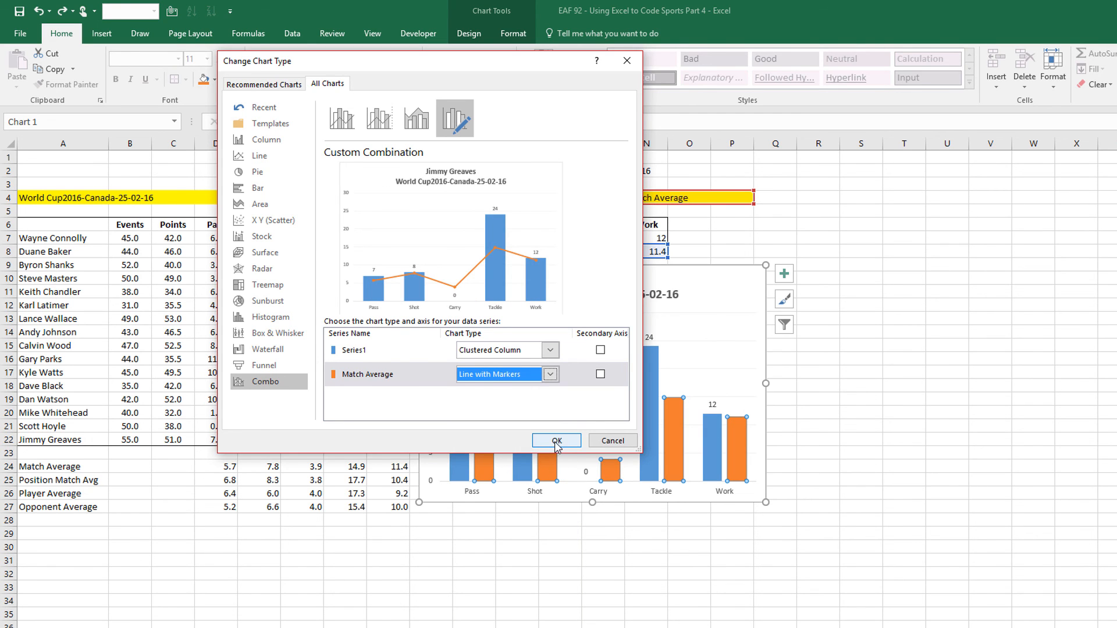
pyautogui.click(557, 441)
pyautogui.rightClick(623, 441)
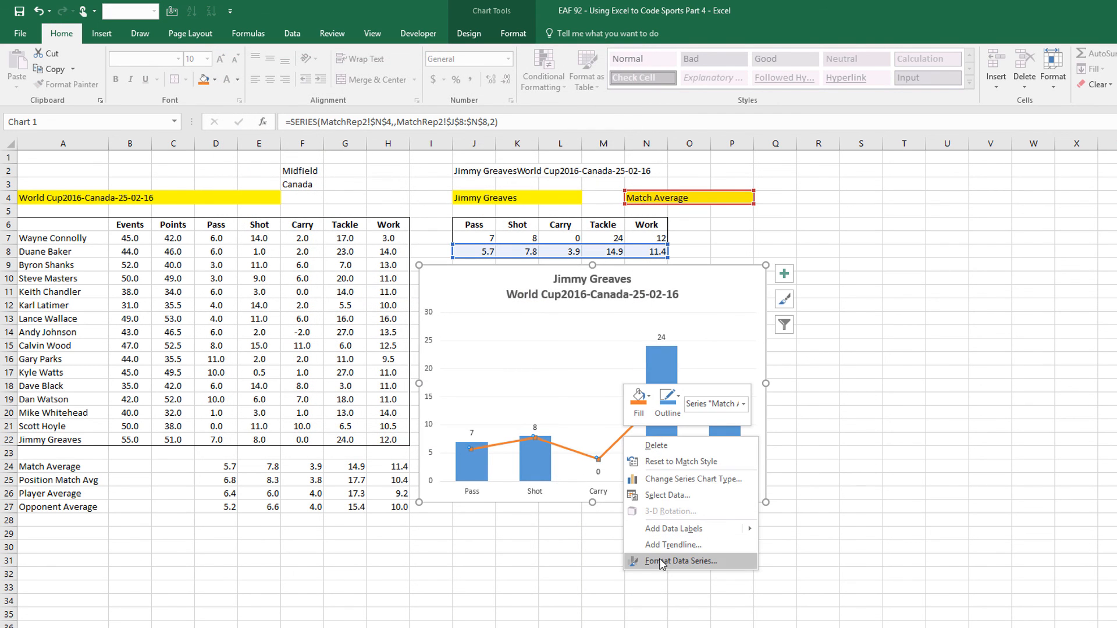
# Remove the Match Average line and make its markers size-14 solid black squares
pyautogui.click(661, 562)
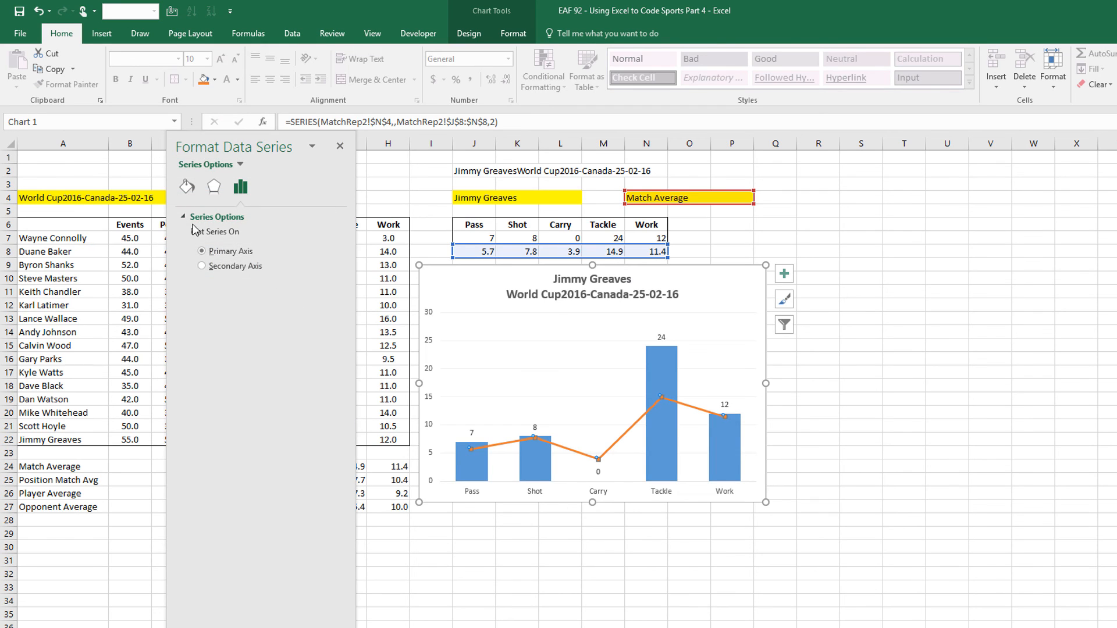
pyautogui.click(188, 186)
pyautogui.click(196, 217)
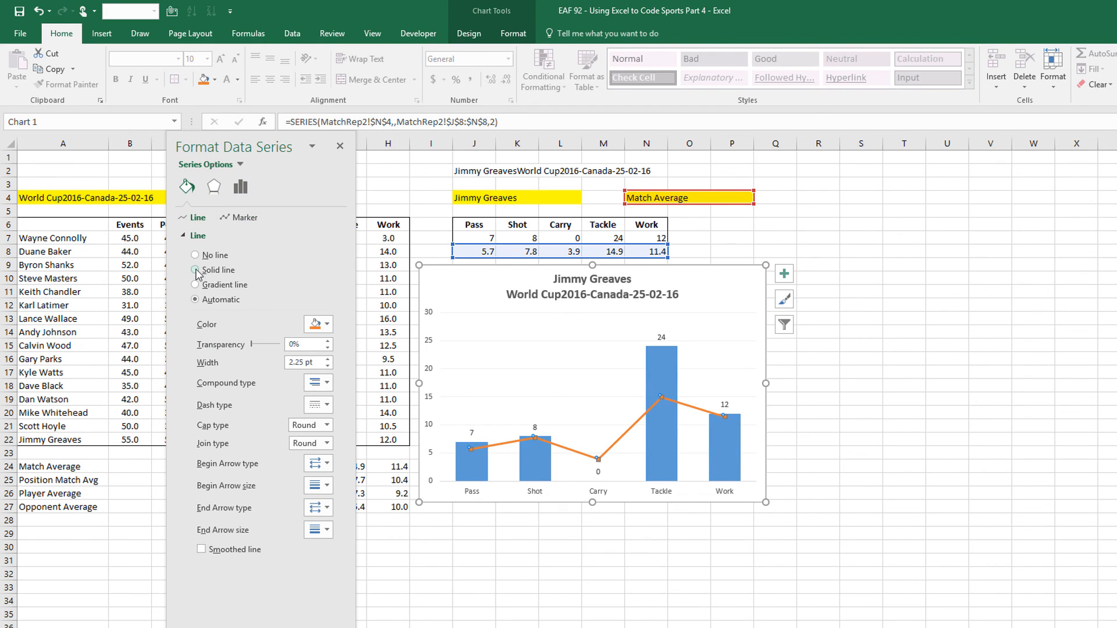
pyautogui.click(195, 270)
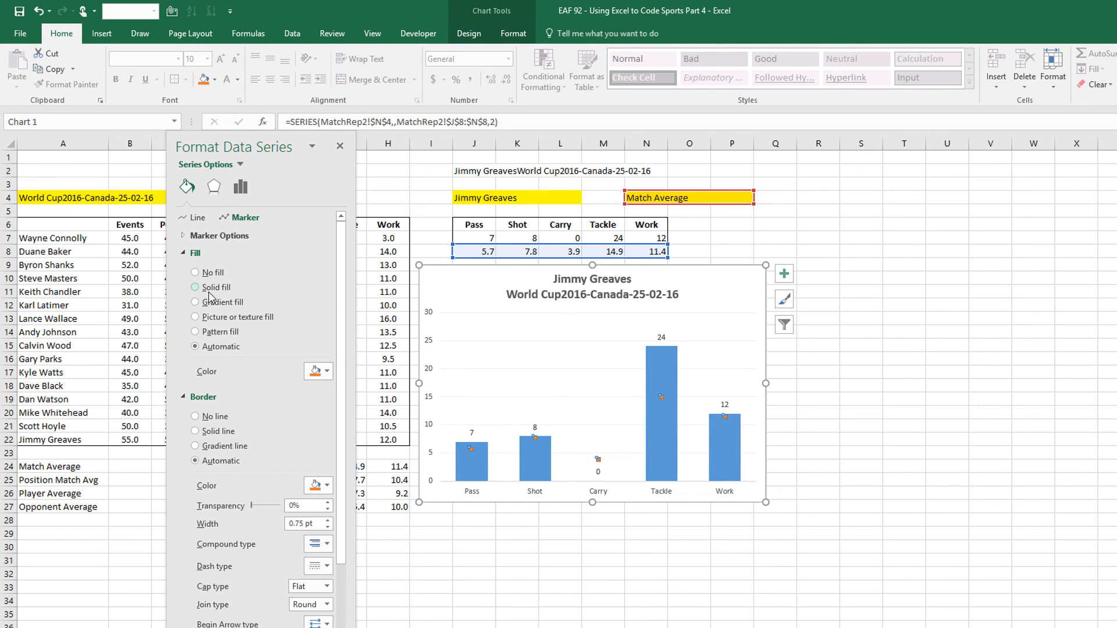
pyautogui.click(219, 235)
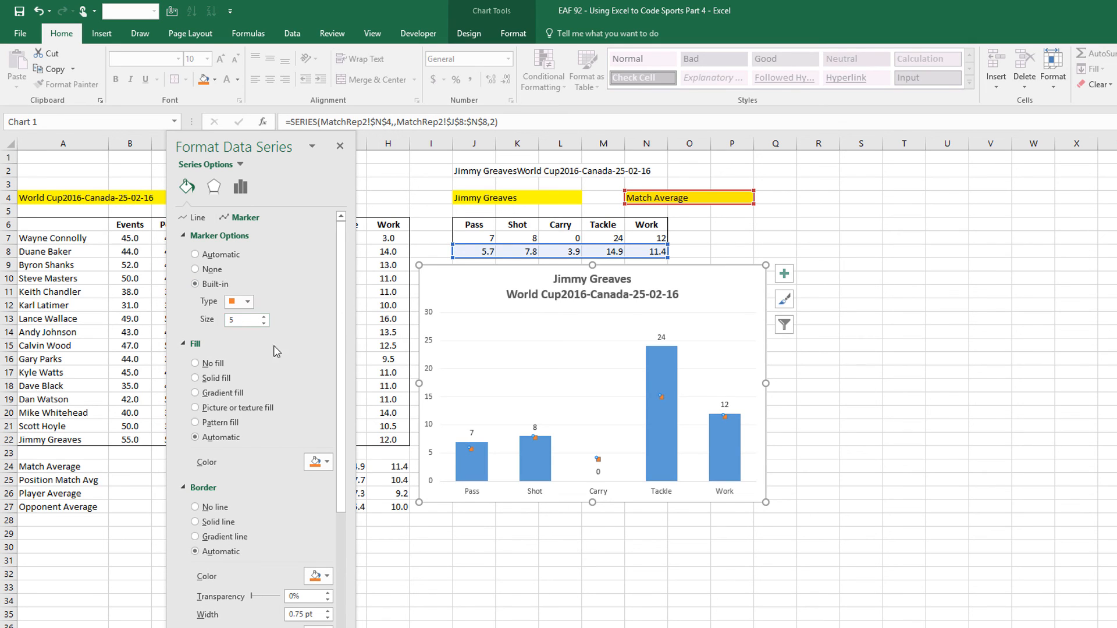
pyautogui.click(263, 318)
pyautogui.click(264, 319)
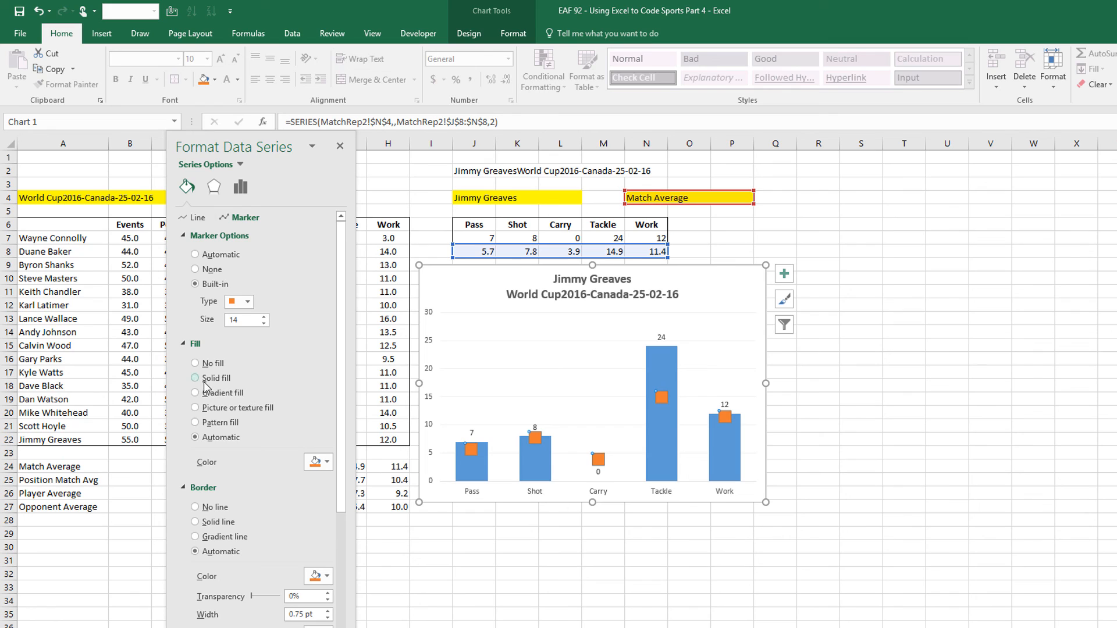
pyautogui.click(203, 380)
pyautogui.click(340, 146)
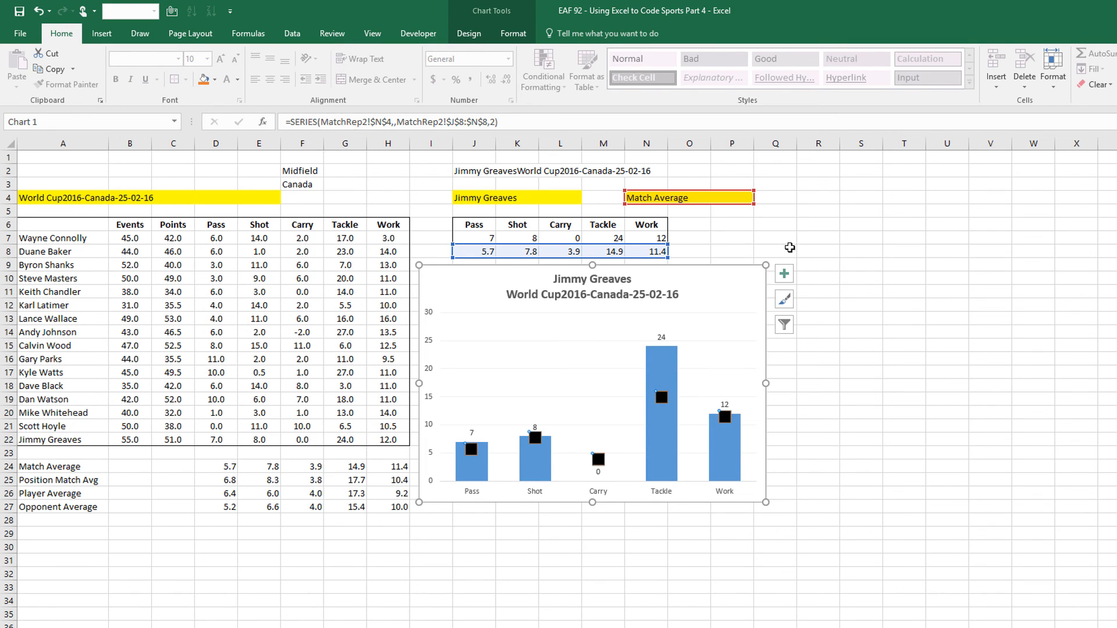
pyautogui.click(865, 216)
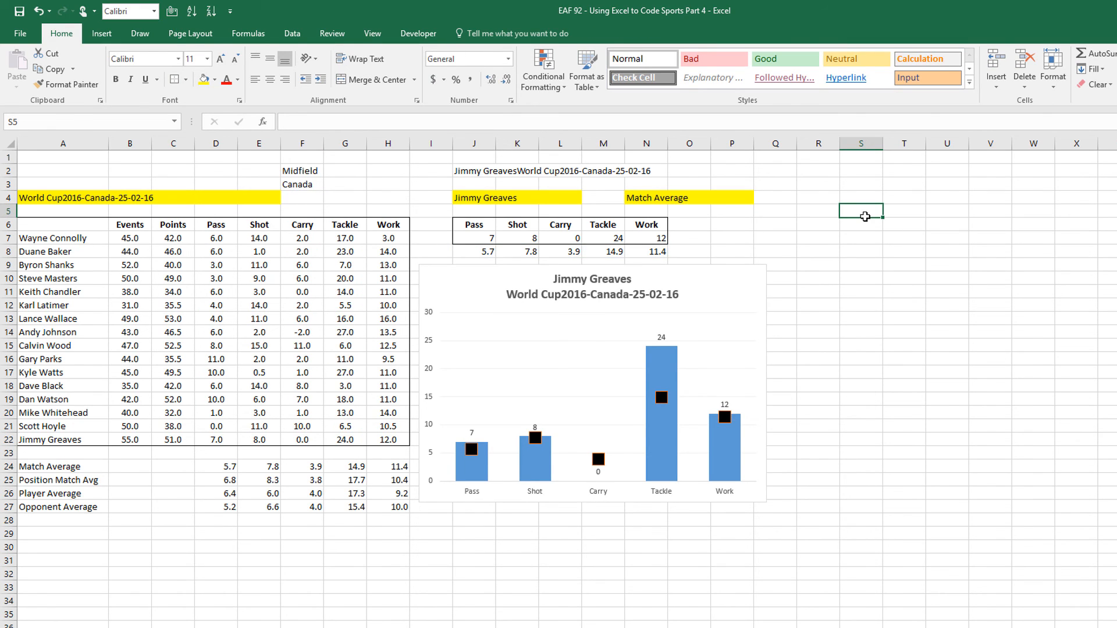
# Set the average type in N4 to Player Average
pyautogui.click(699, 200)
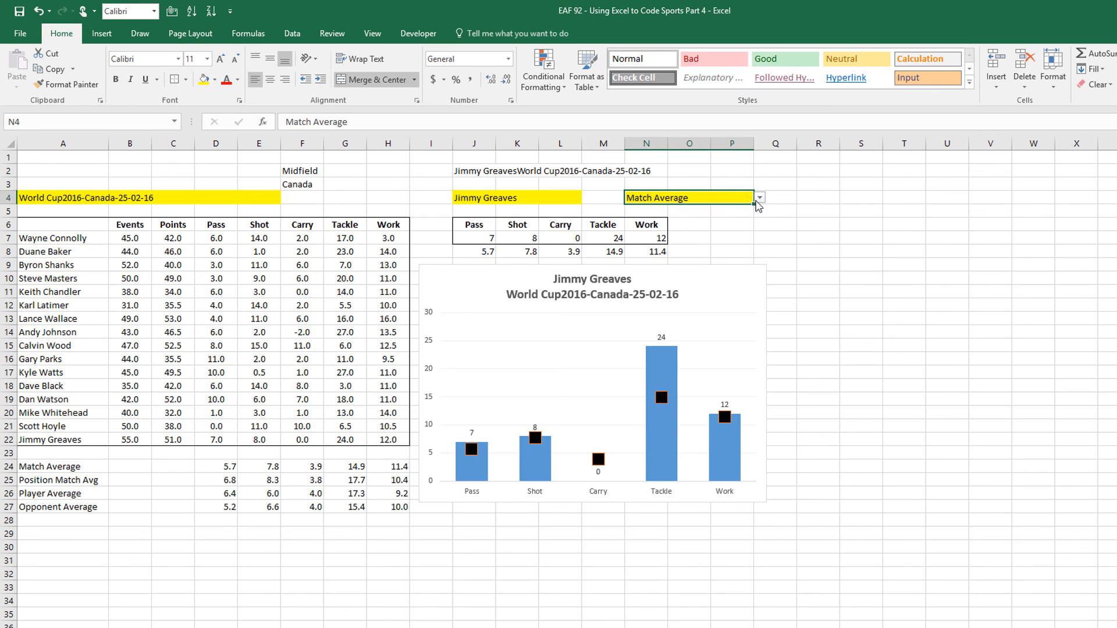
pyautogui.click(762, 198)
pyautogui.click(721, 201)
pyautogui.click(760, 199)
pyautogui.click(675, 226)
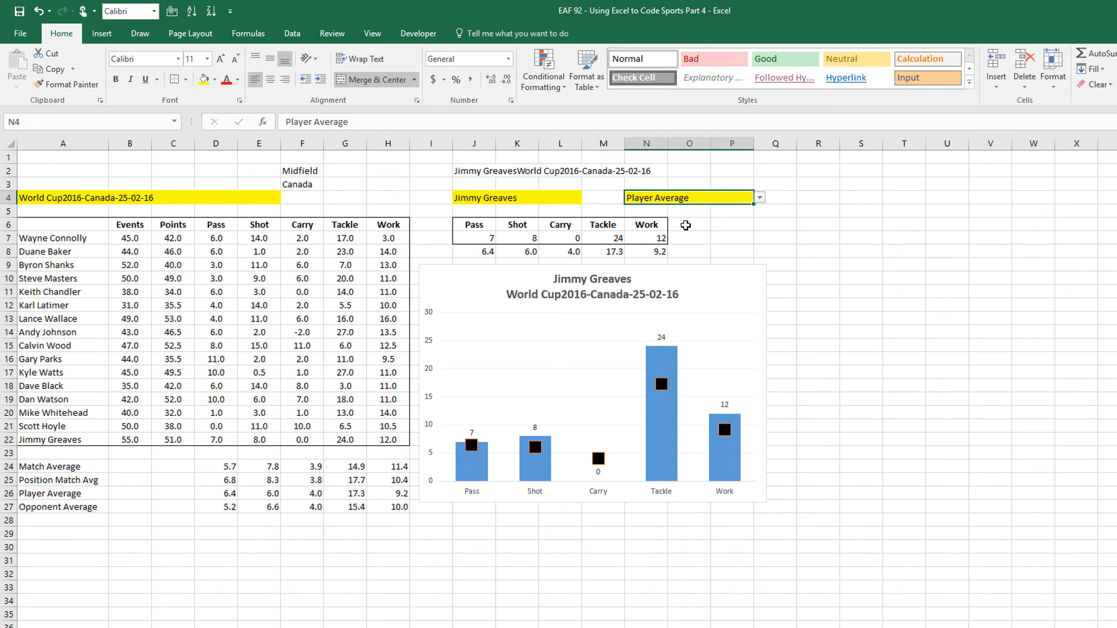
pyautogui.click(556, 198)
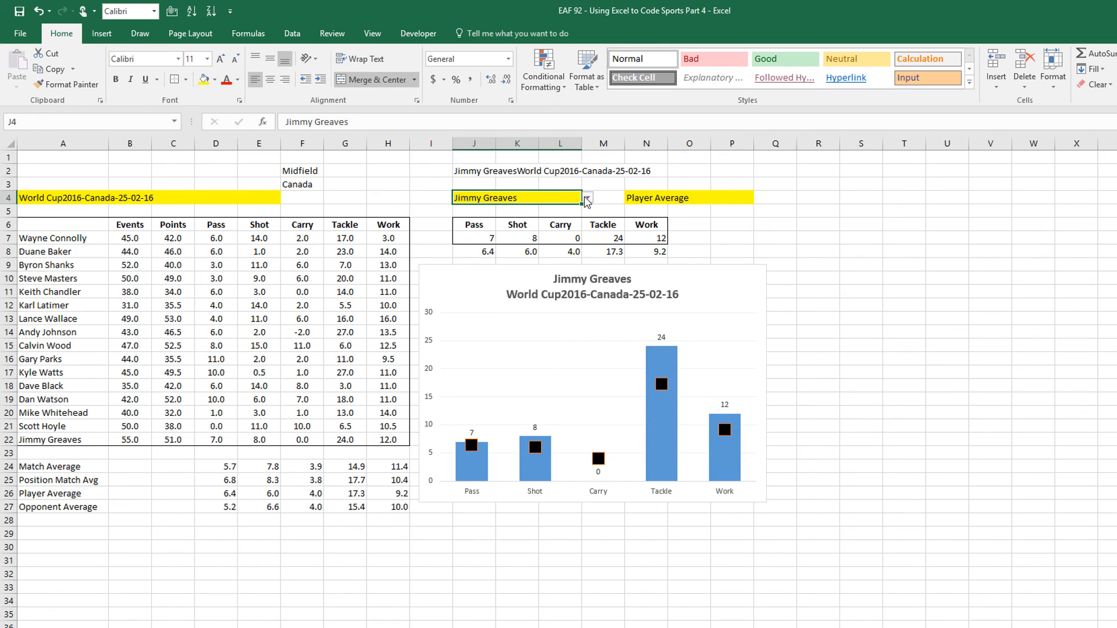
pyautogui.click(588, 198)
pyautogui.click(502, 244)
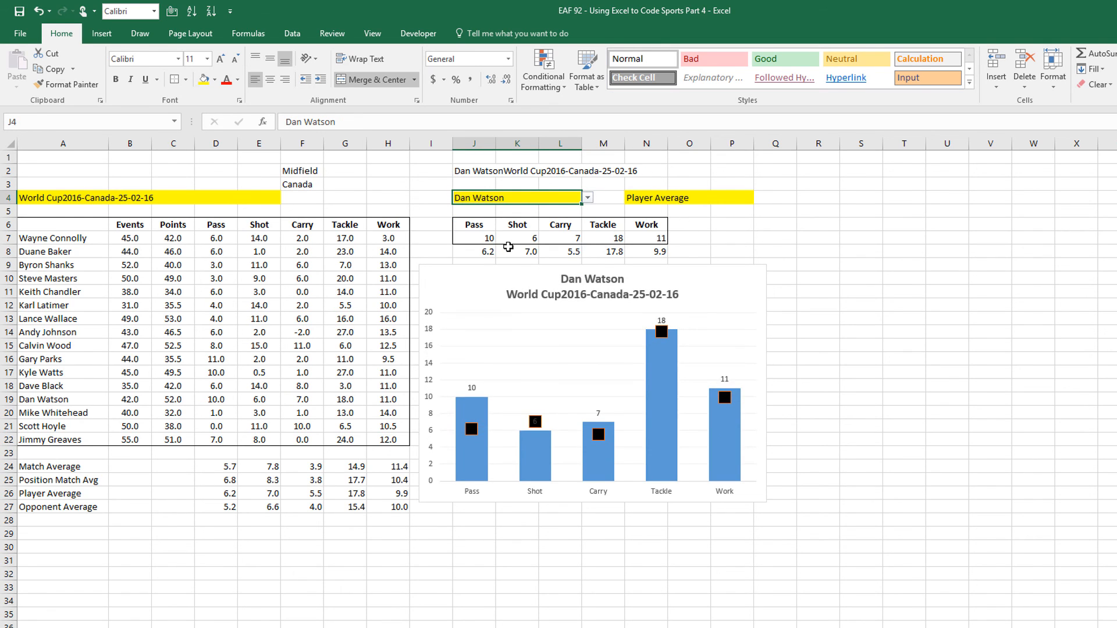
pyautogui.moveTo(454, 274); pyautogui.dragTo(446, 219)
pyautogui.moveTo(52, 461); pyautogui.dragTo(401, 507)
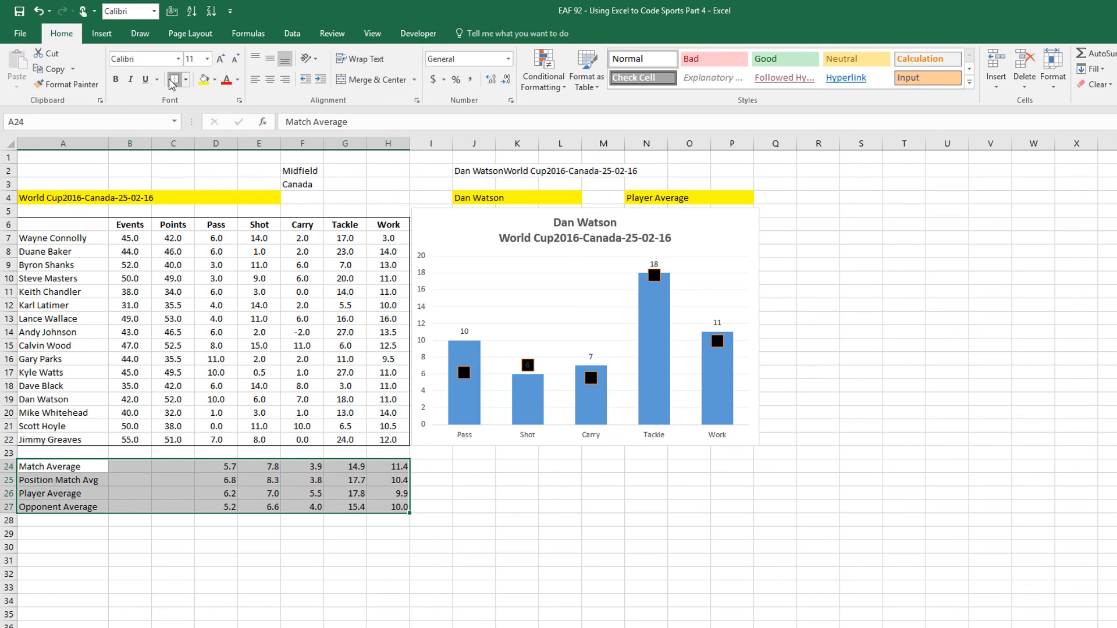
# Add the bold label 'Reference Data' in cell A23
pyautogui.click(48, 453)
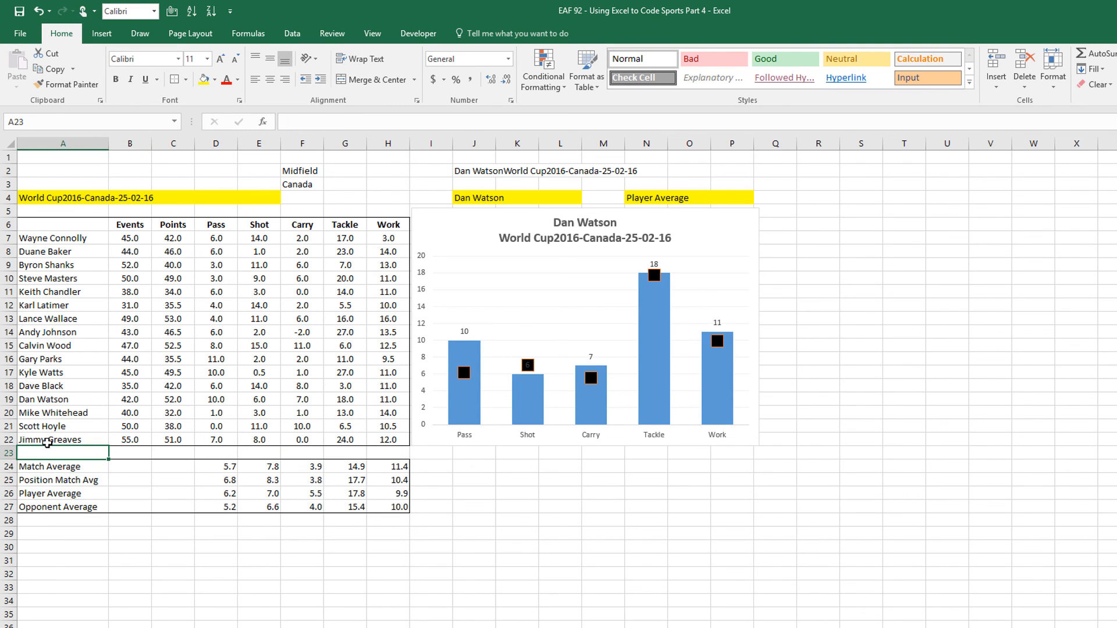
pyautogui.write('Reference Data')
pyautogui.press('Return')
pyautogui.click(68, 449)
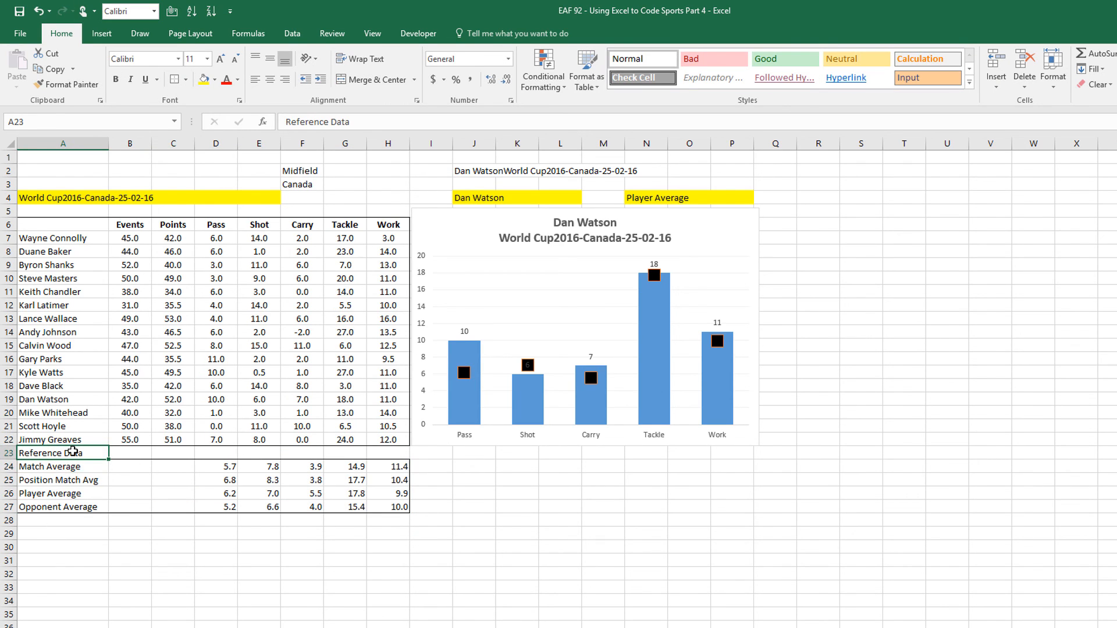
pyautogui.hotkey('ctrl', 'b')
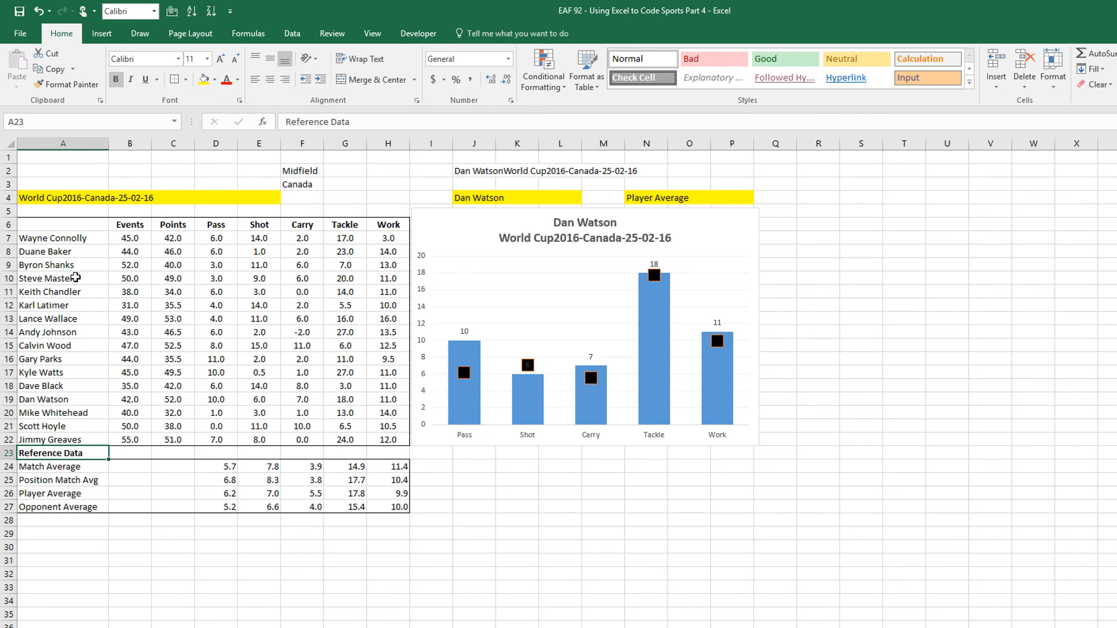